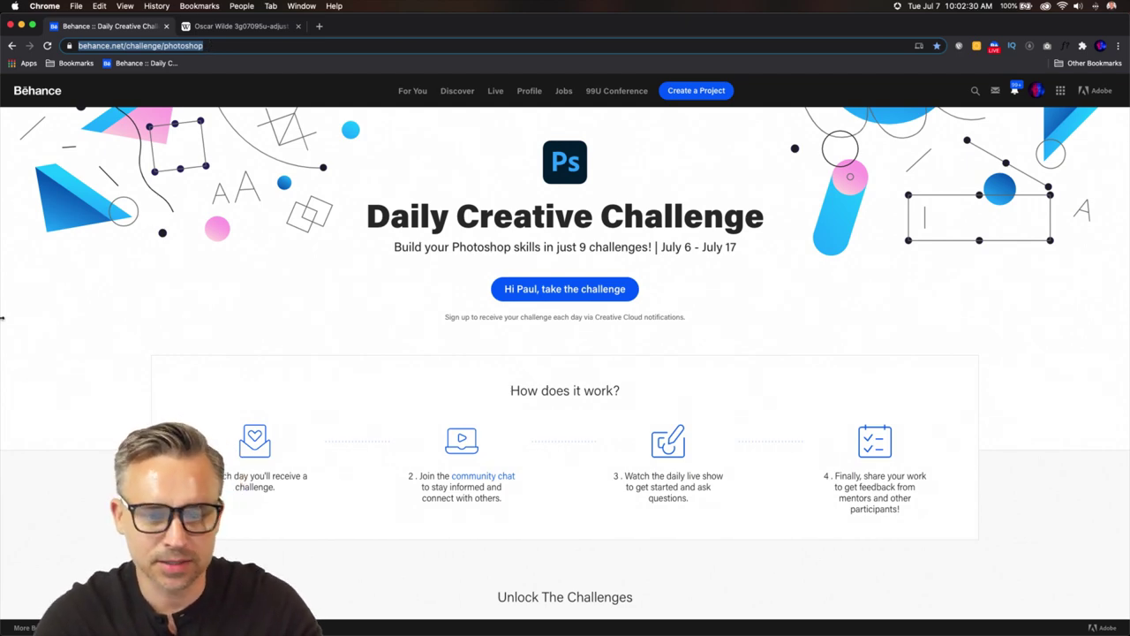
Open the July 7 Portrait Touch-up challenge files from the Behance page and directly download PortraitTouchups.psd from Dropbox
scroll(200, 393, "down", 10)
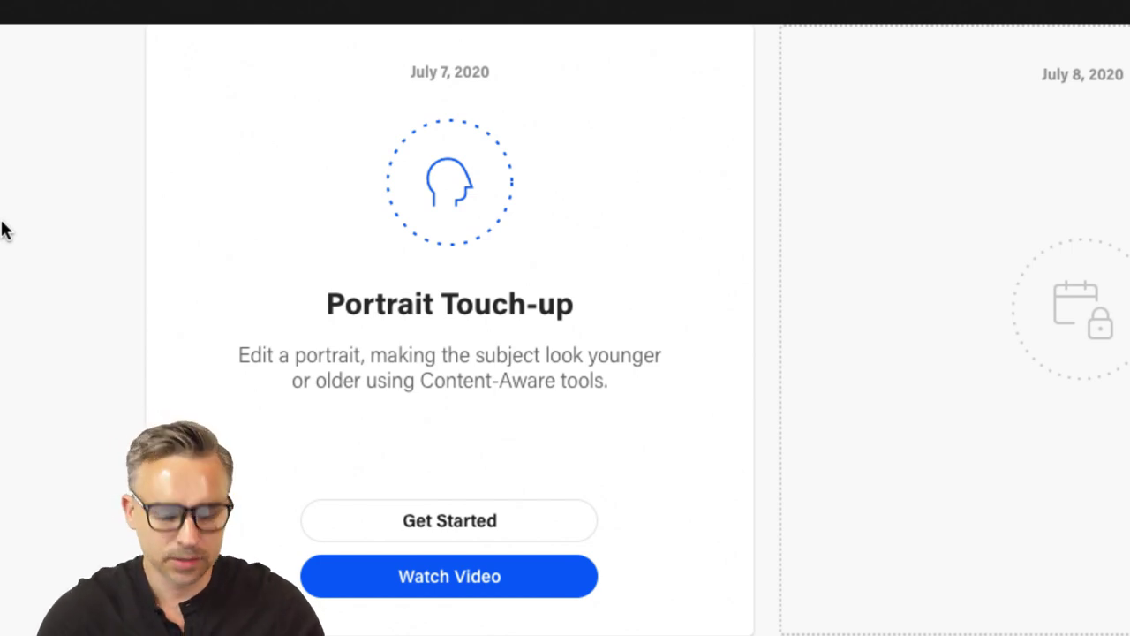
left_click(477, 521)
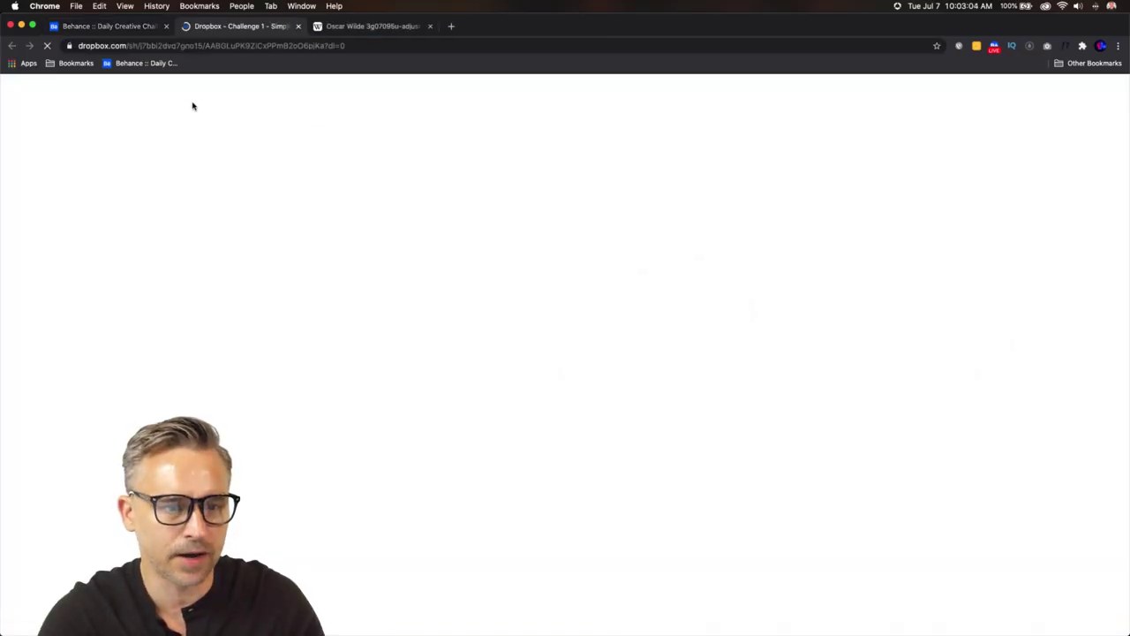
left_click(327, 242)
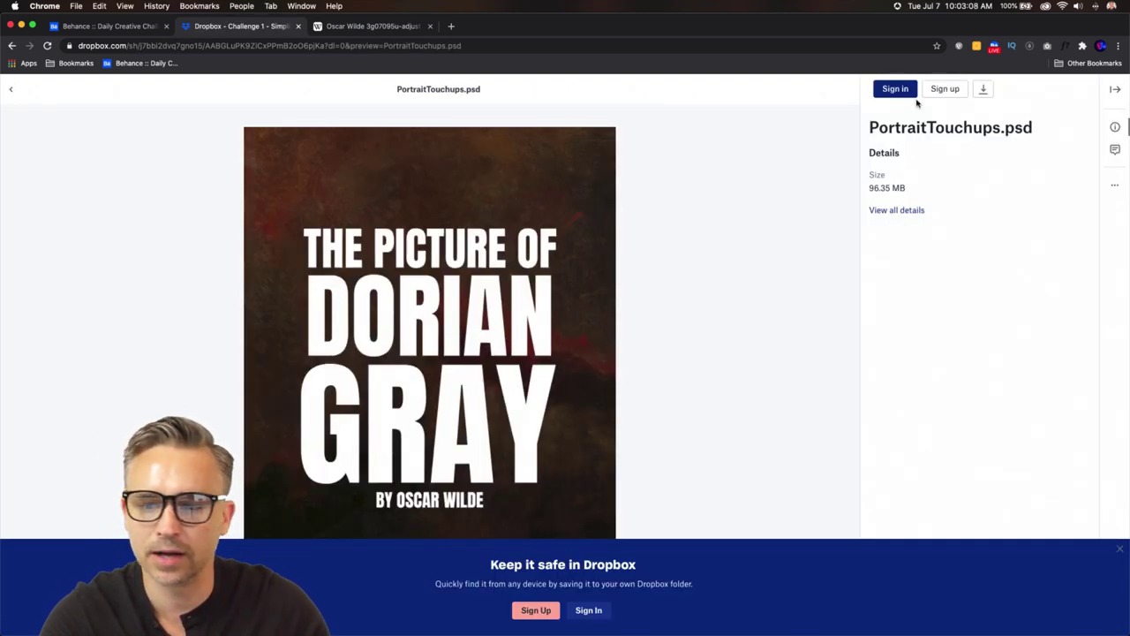
left_click(982, 91)
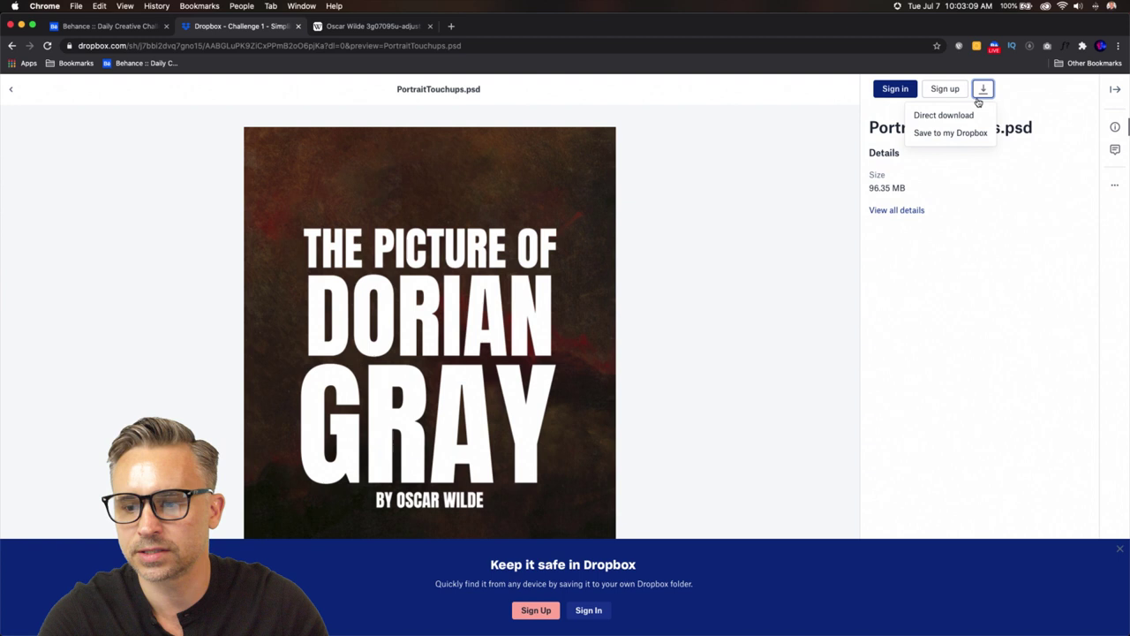
left_click(922, 115)
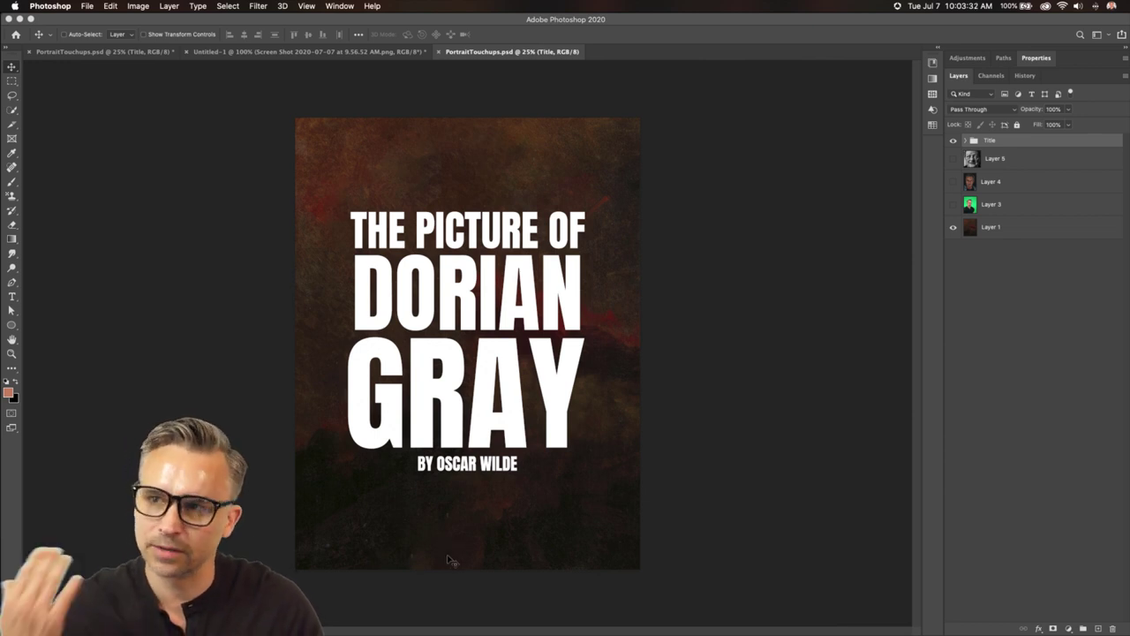
Switch the Title group's visibility off and on to compare the cover with and without its text
left_click(953, 142)
left_click(952, 142)
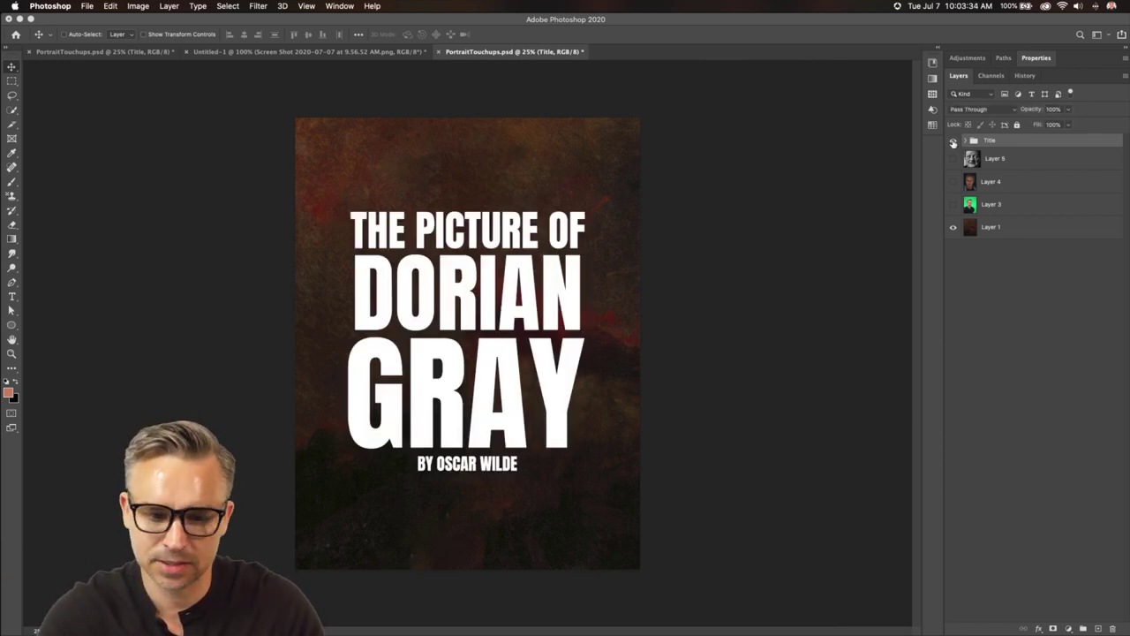
left_click(953, 143)
left_click(953, 142)
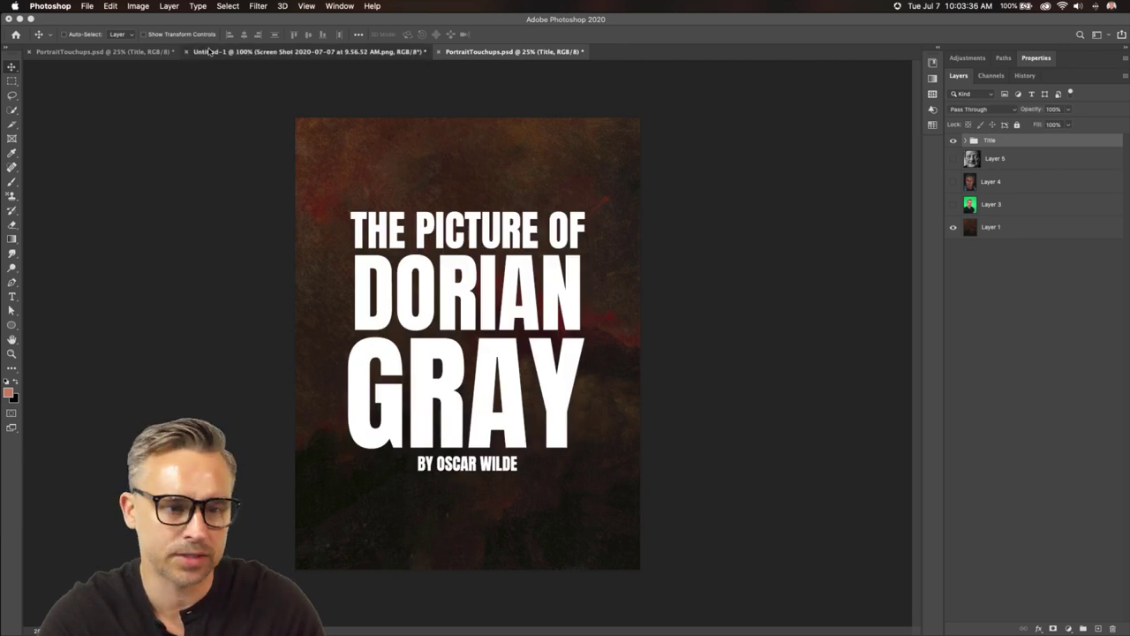
Look over the sample book covers in the Untitled-1 document
left_click(304, 51)
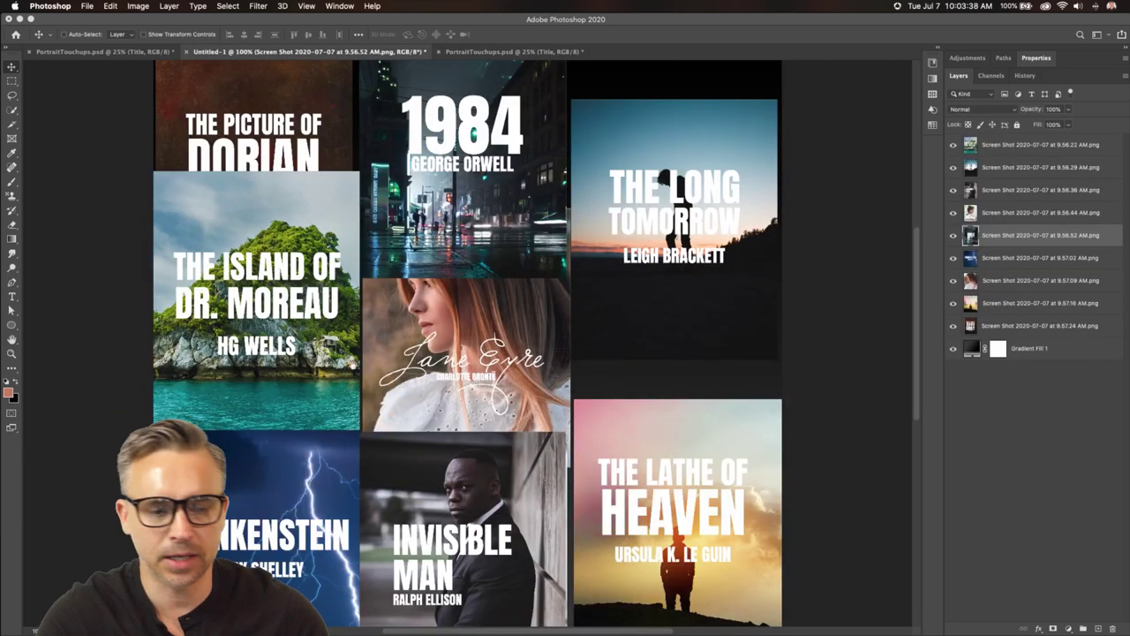
scroll(394, 315, "down", 2)
scroll(394, 314, "down", 2)
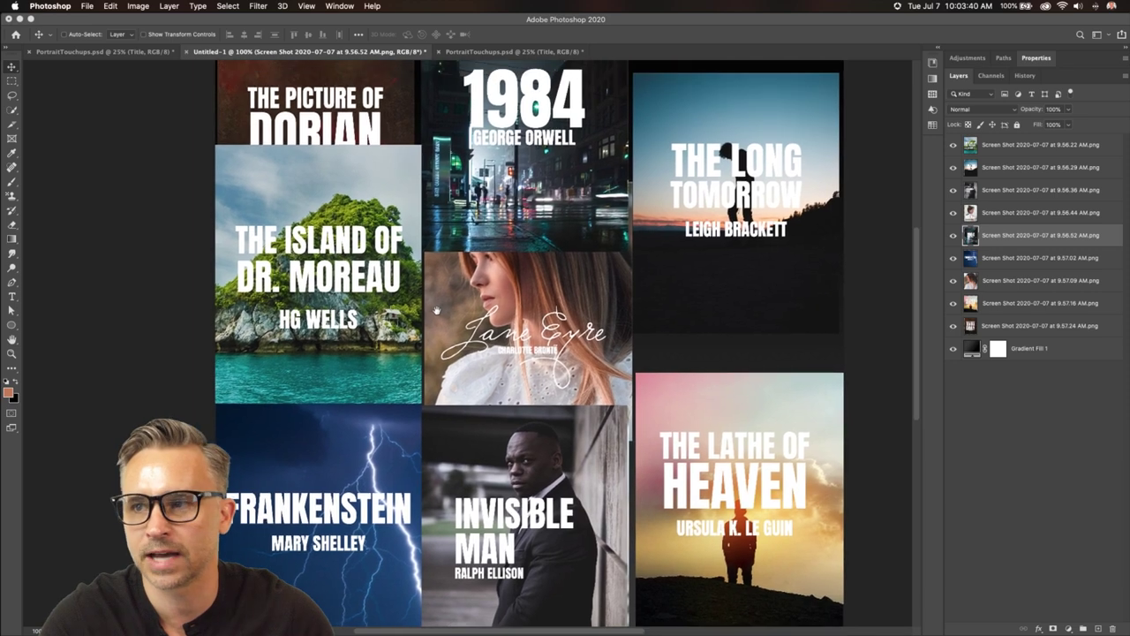
scroll(401, 304, "left", 2)
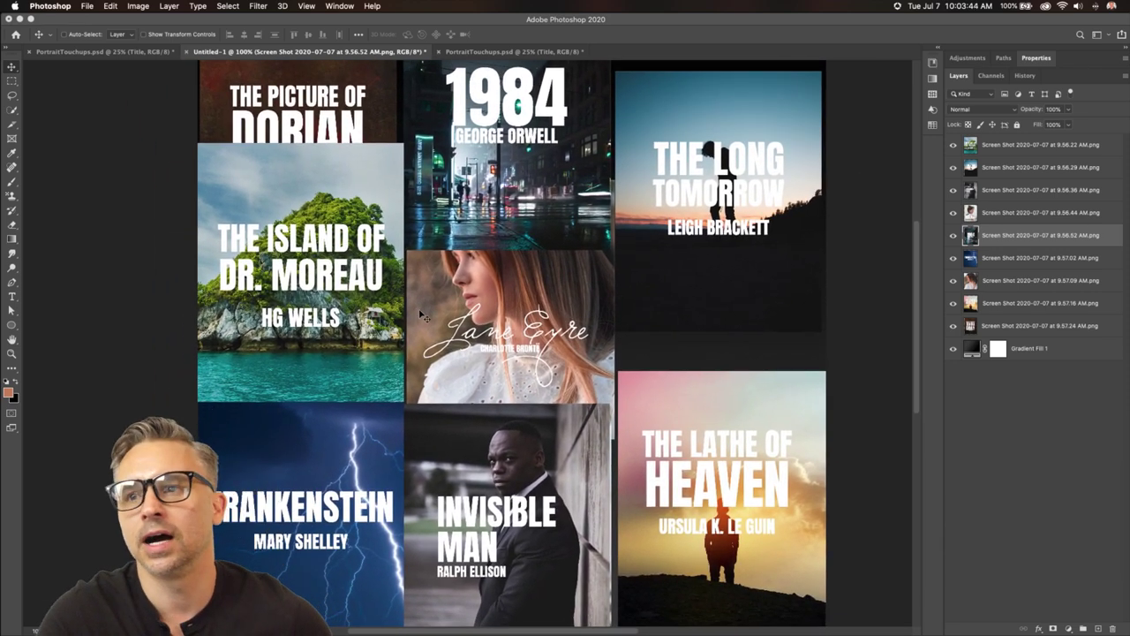
In PortraitTouchups.psd, hide the Title group, briefly preview the Layer 3 portrait, and select Layer 1
left_click(495, 52)
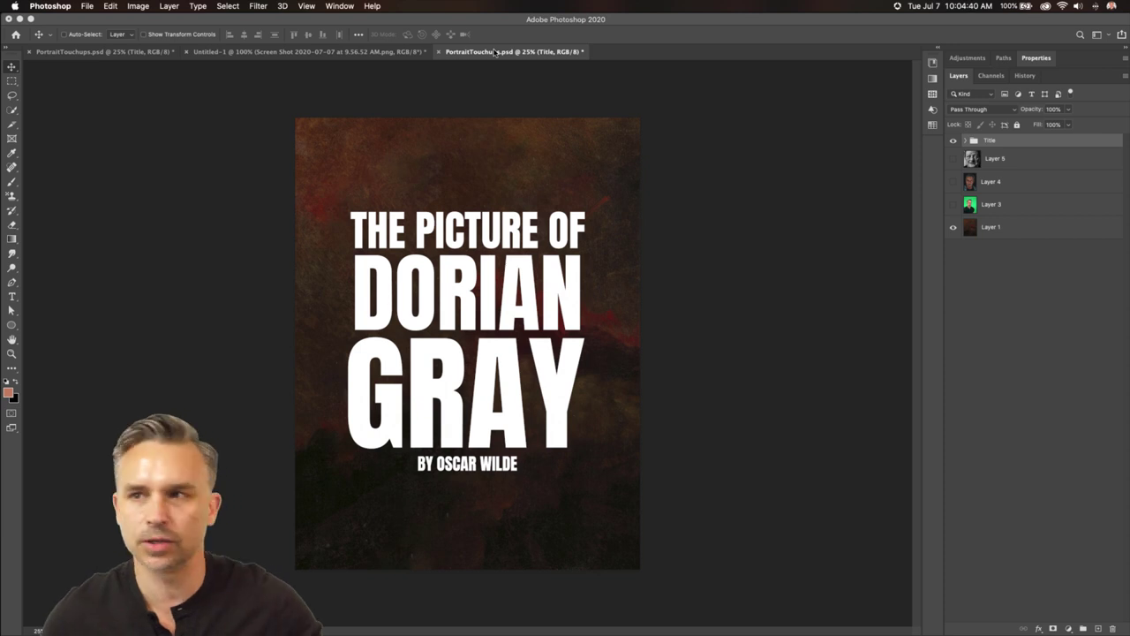
left_click(953, 141)
left_click(953, 204)
left_click(954, 204)
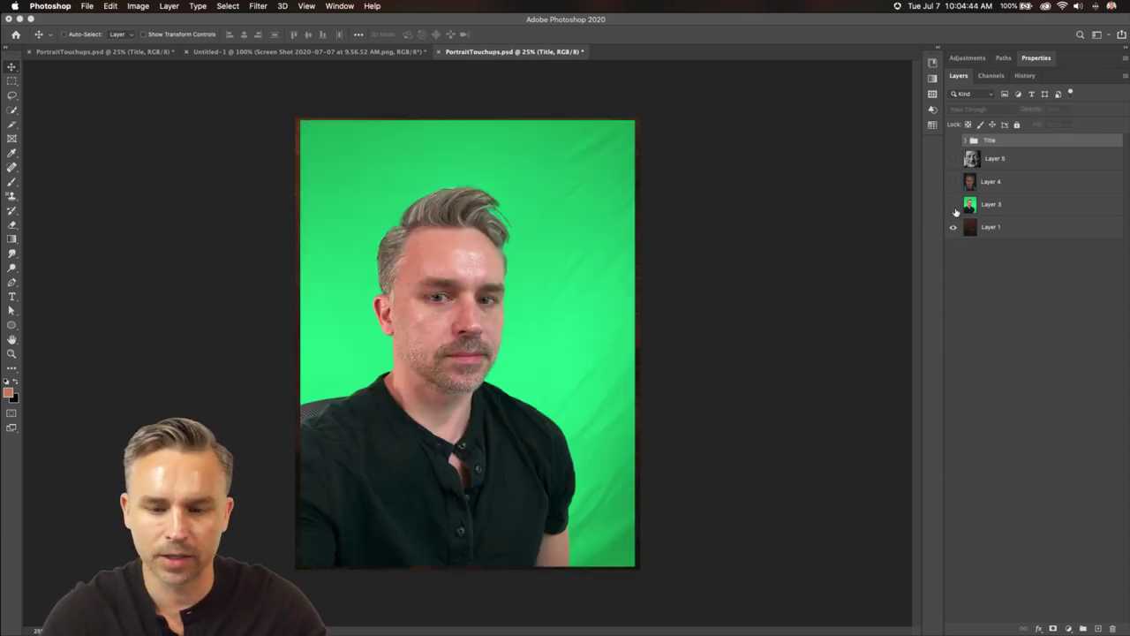
left_click(995, 228)
Import a new portrait photo taken with the iPhone
left_click(87, 6)
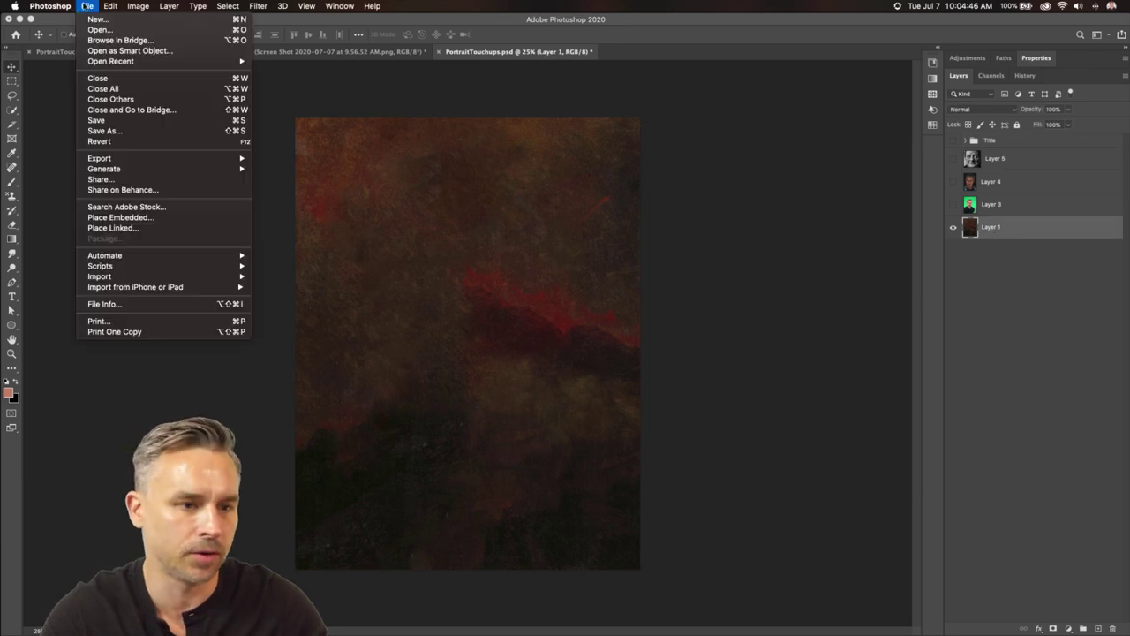
mouse_move(110, 289)
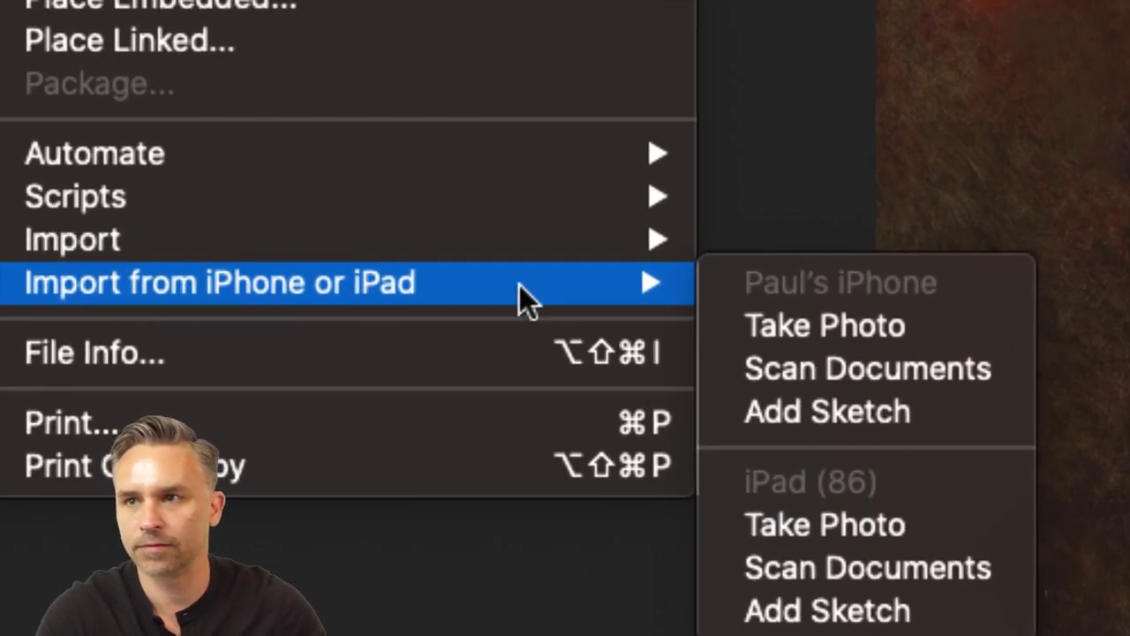
mouse_move(674, 298)
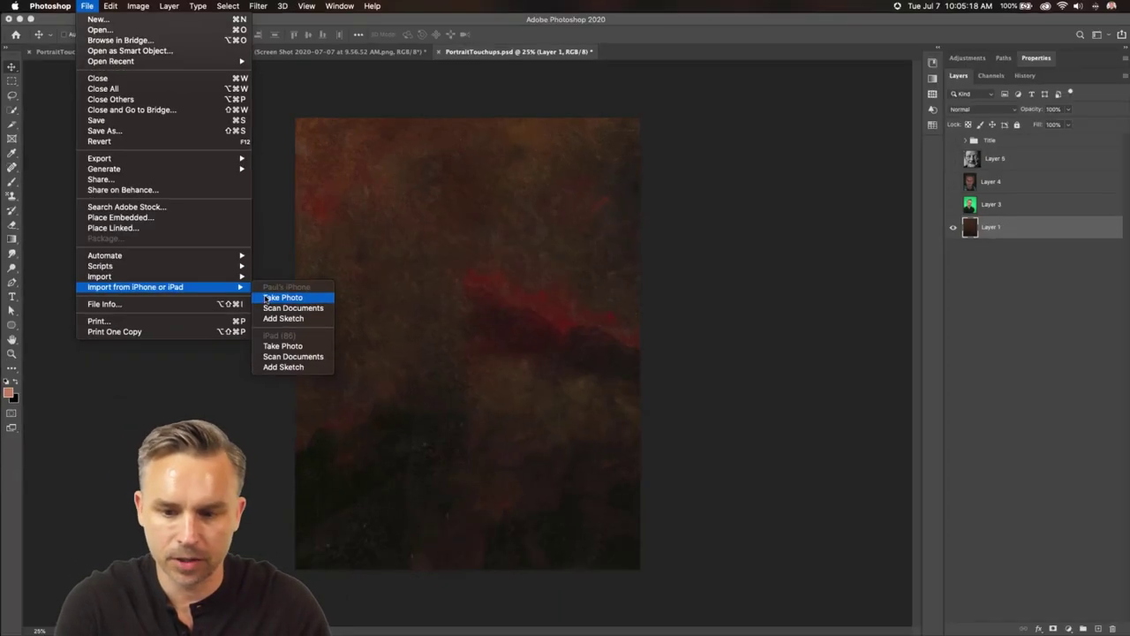
left_click(266, 299)
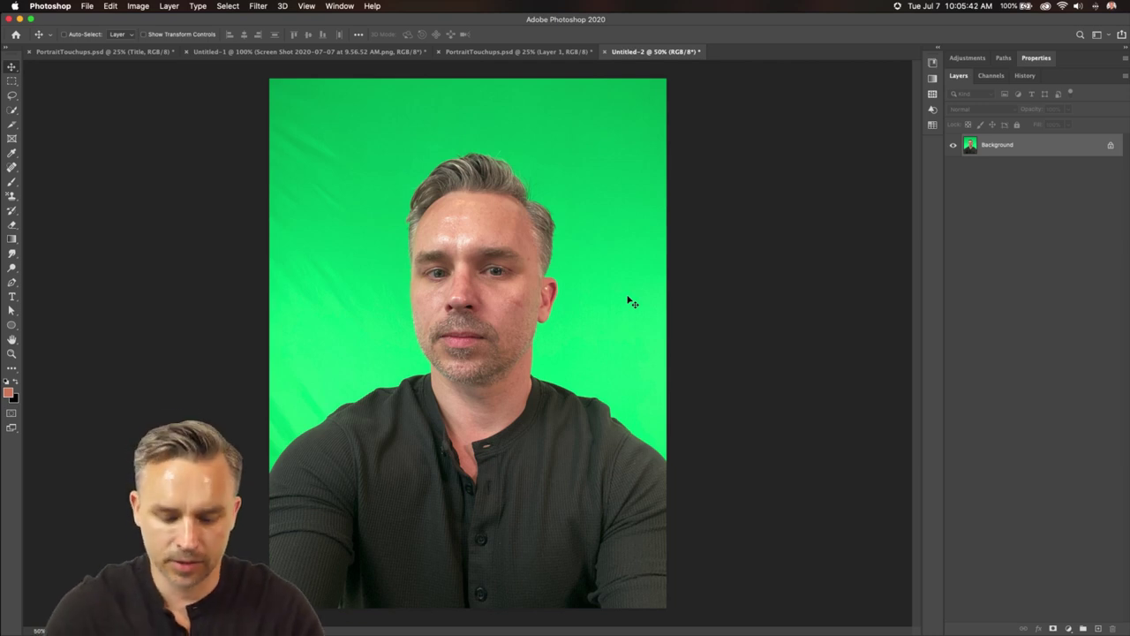
key("super+equal")
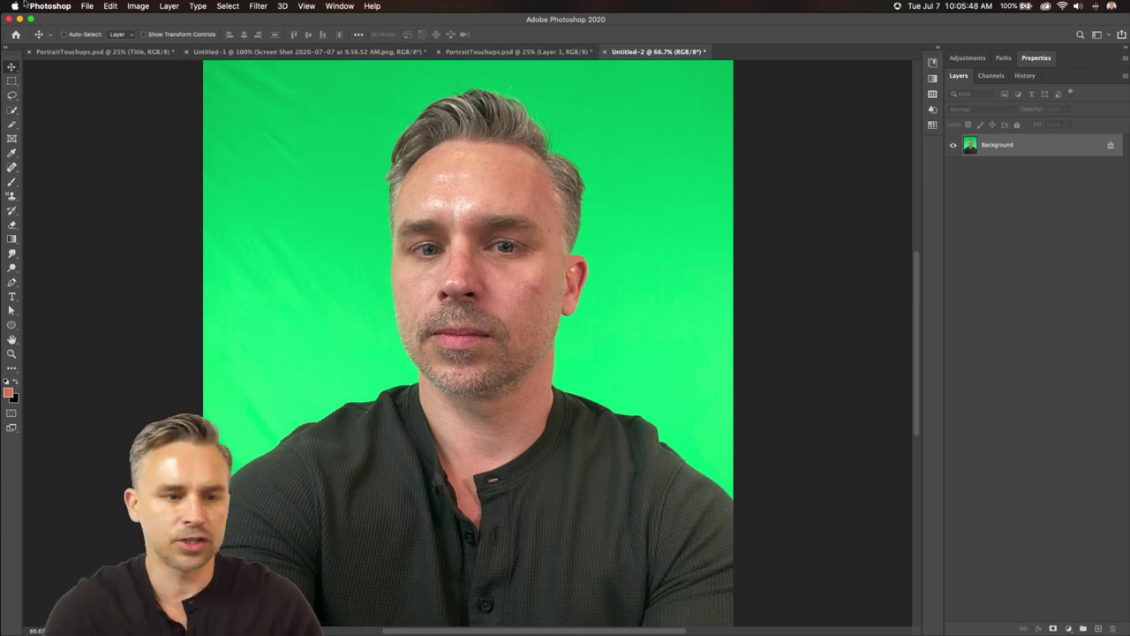
Take another portrait photo through the iPhone import and unlock its Background layer
left_click(88, 6)
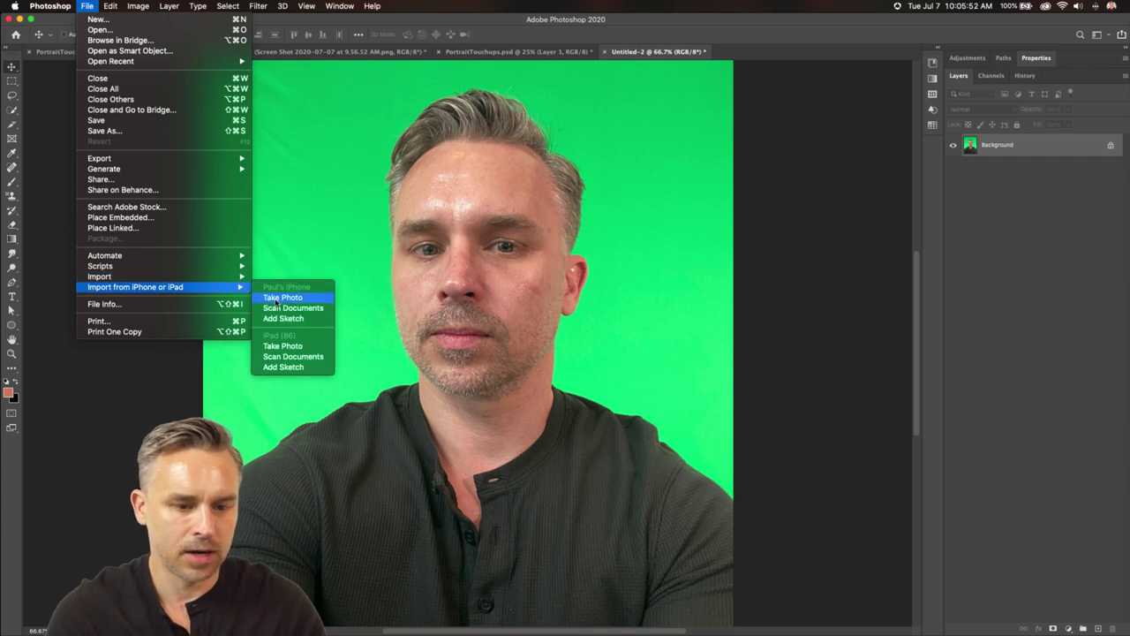
left_click(269, 298)
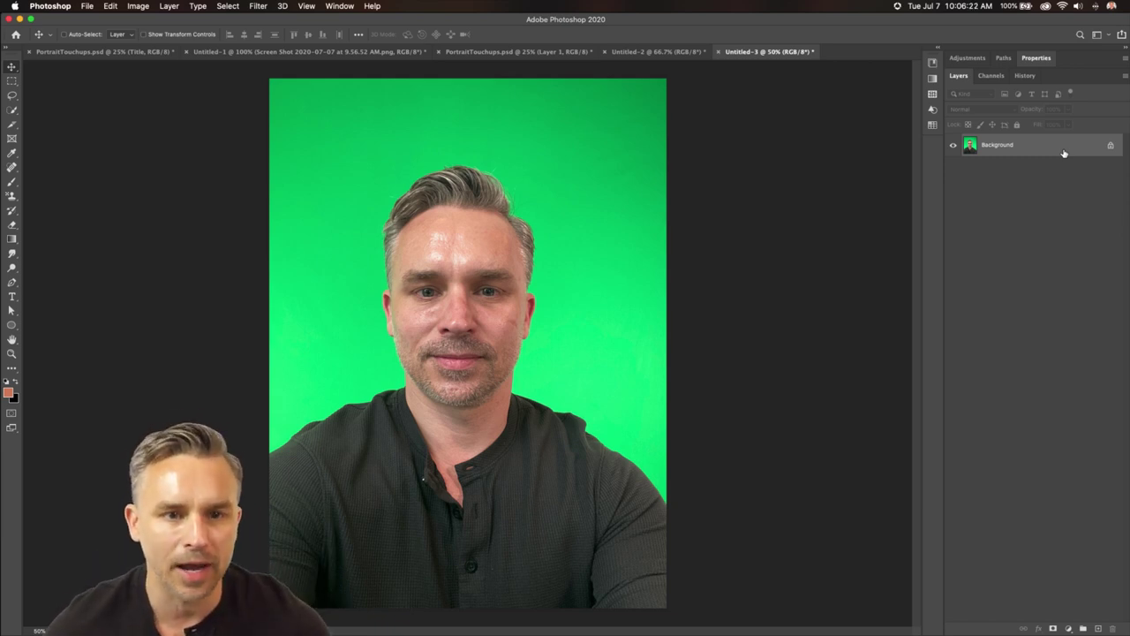
left_click(1110, 146)
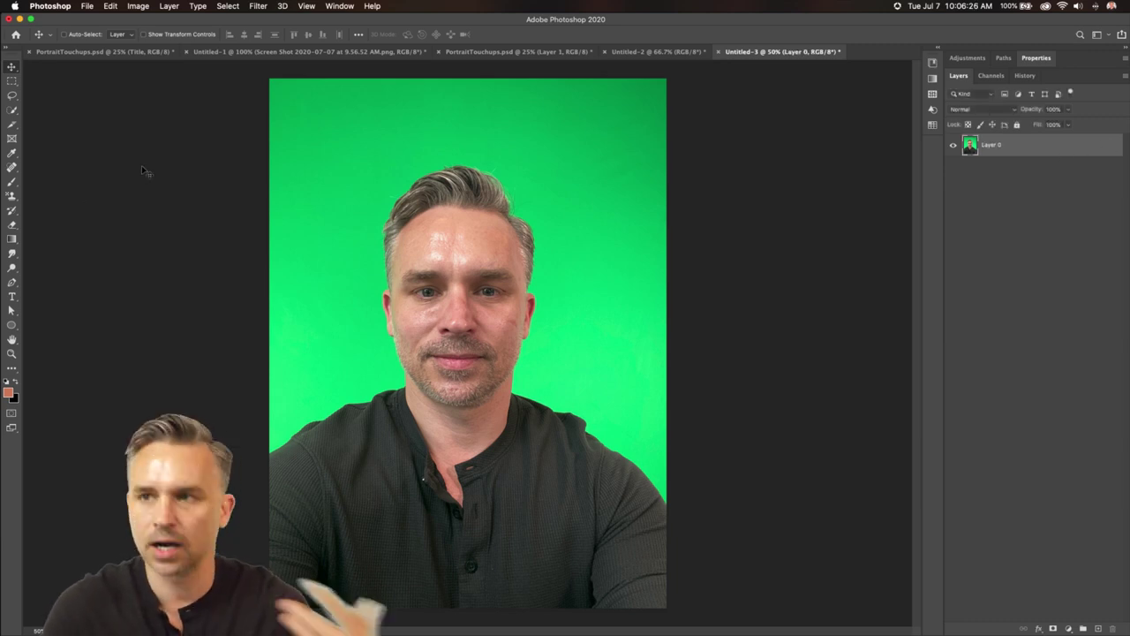
Try selecting the head with the Object Selection Tool in Lasso mode, and deselect it
key("super+equal")
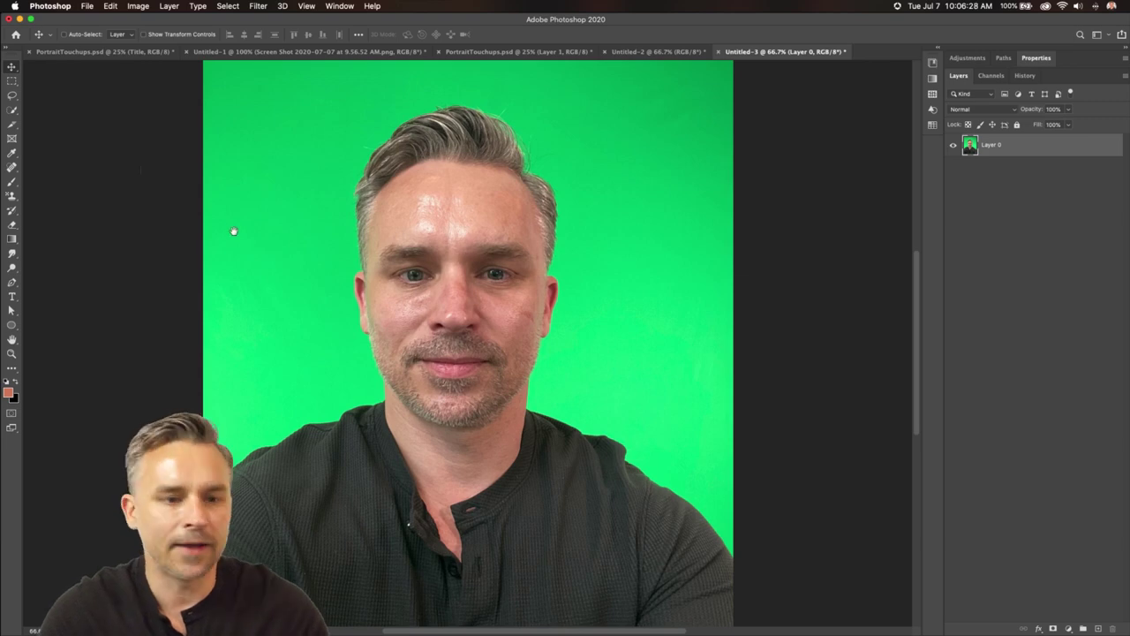
scroll(232, 231, "left", 3)
left_click(12, 110)
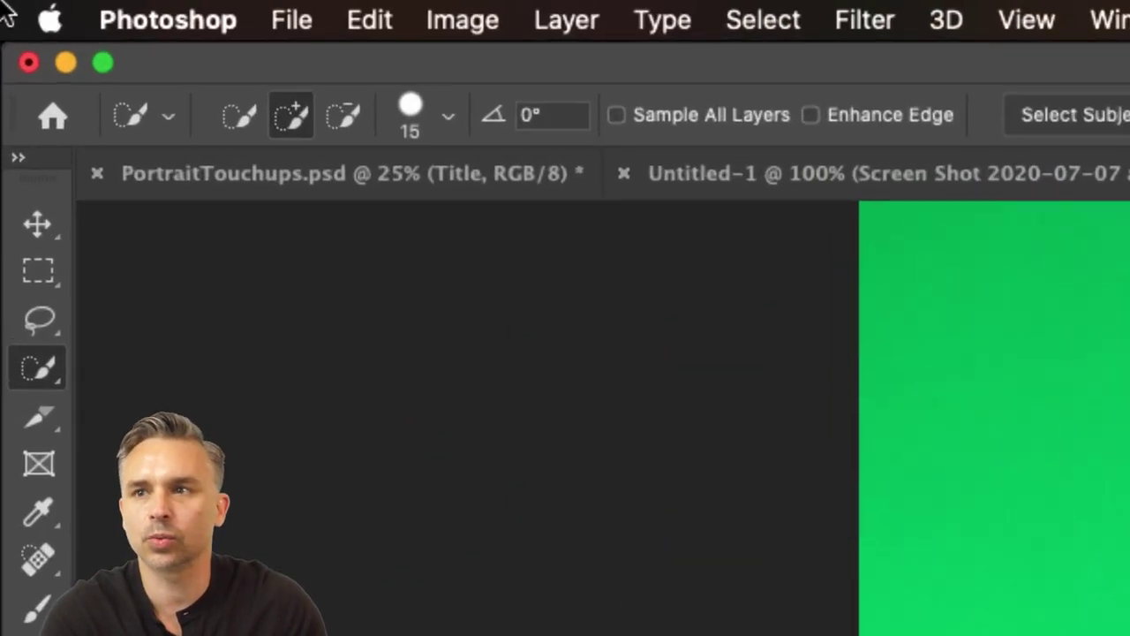
right_click(33, 375)
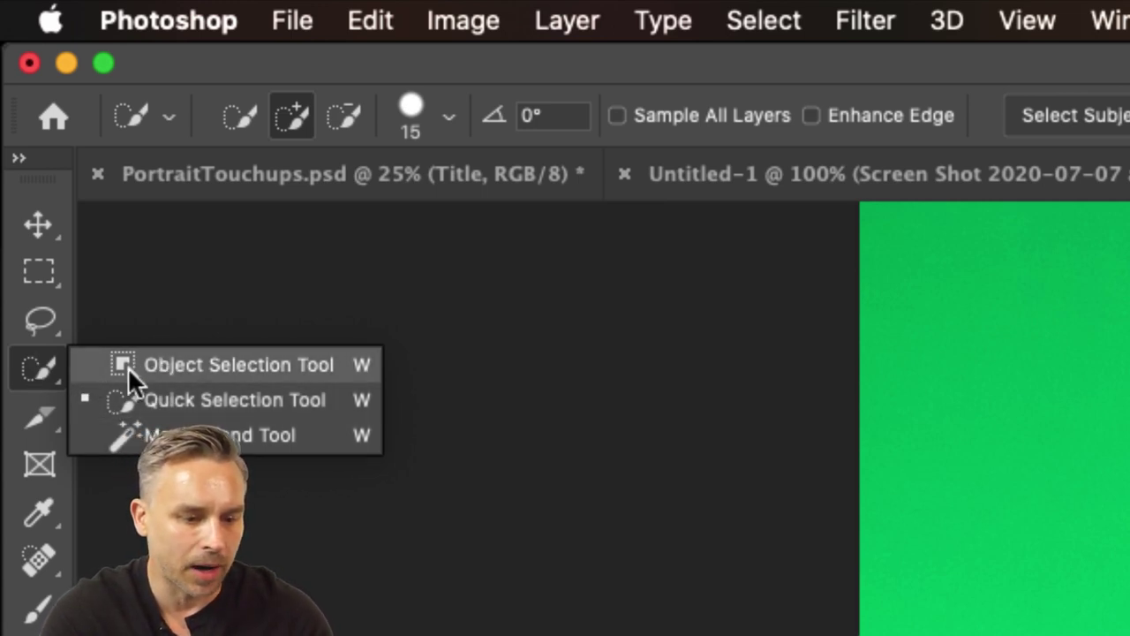
left_click(129, 364)
mouse_move(384, 246)
left_mouse_down()
mouse_move(427, 161)
mouse_move(477, 136)
mouse_move(611, 168)
mouse_move(658, 289)
mouse_move(584, 495)
mouse_move(461, 502)
mouse_move(376, 389)
mouse_move(378, 261)
left_mouse_up()
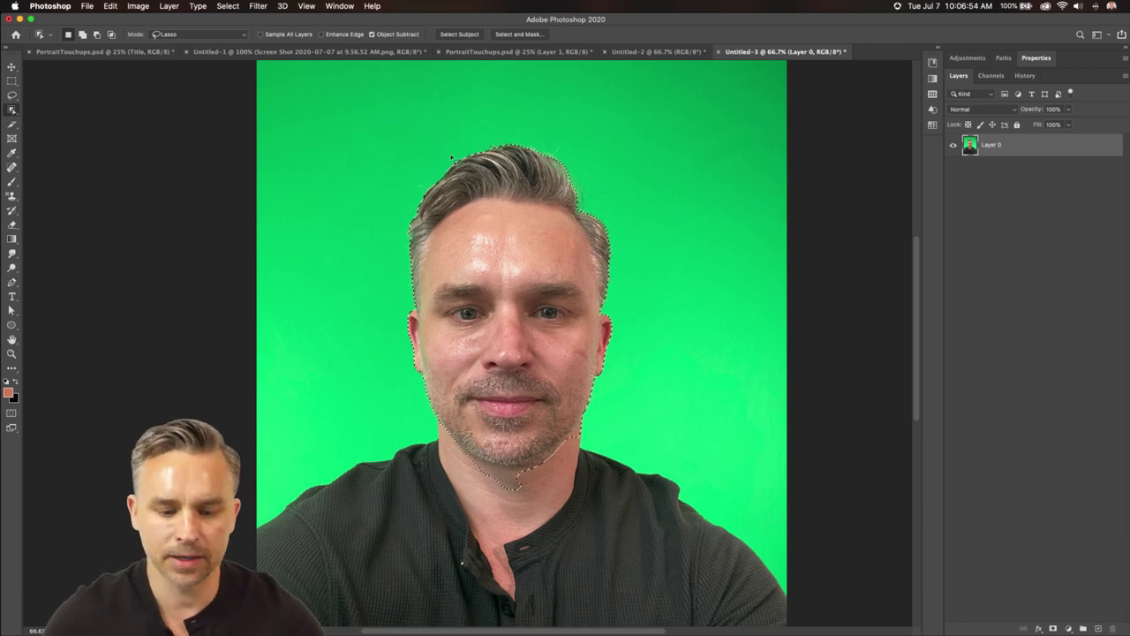
key("super+d")
With the Object Selection Tool, run Select Subject on the man and turn the selection into a layer mask on Layer 0
left_click(12, 109)
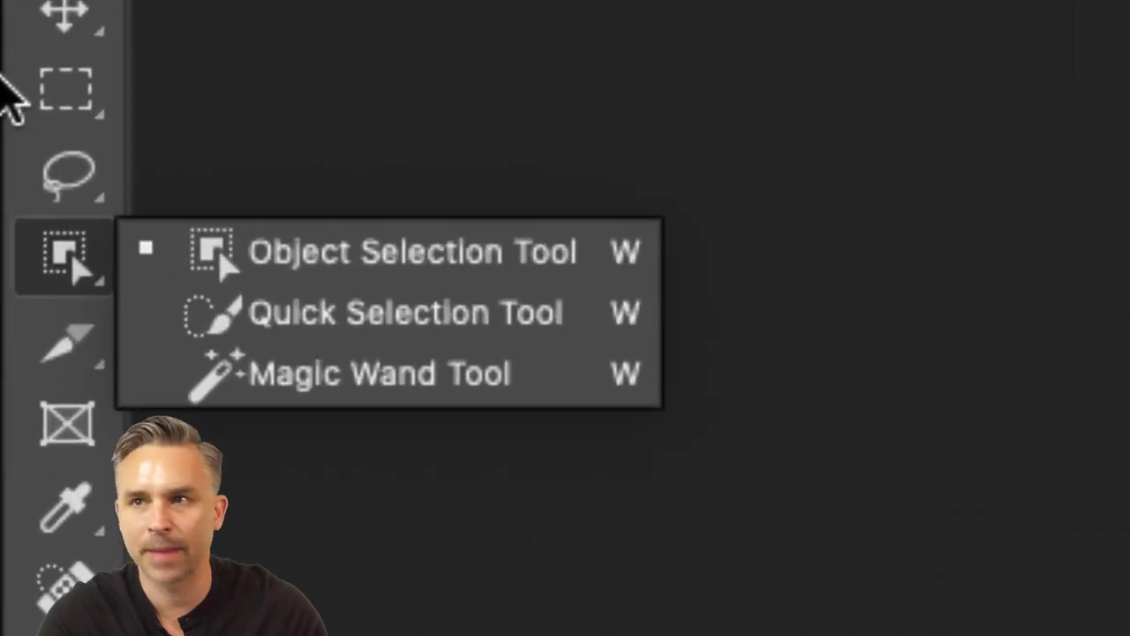
left_click(15, 100)
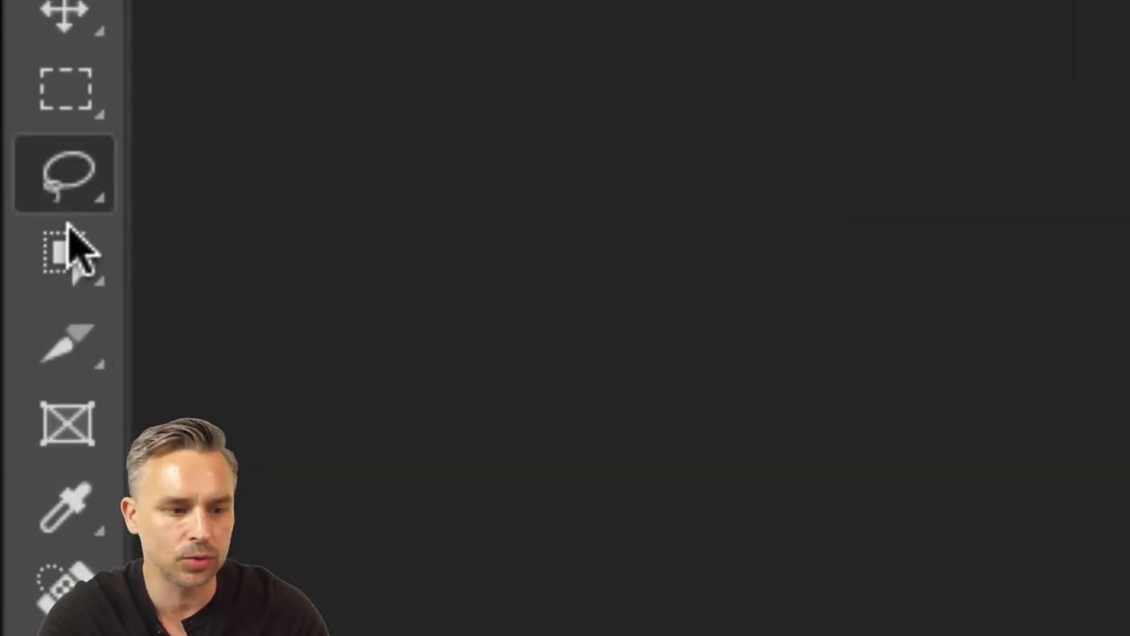
left_click(66, 249)
left_click(294, 257)
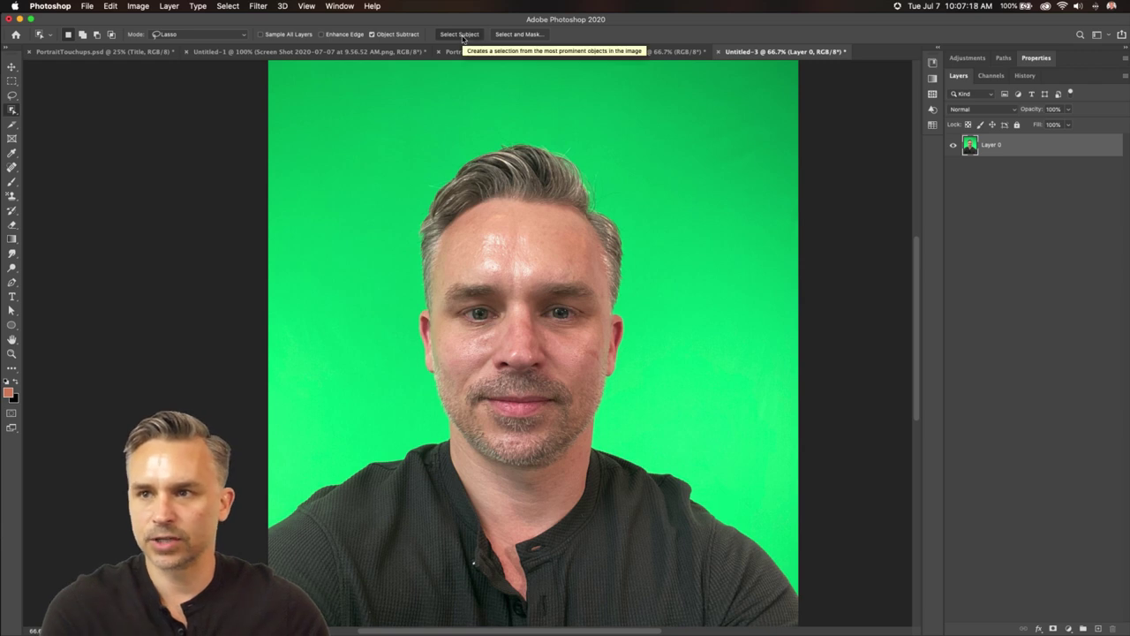
left_click(460, 35)
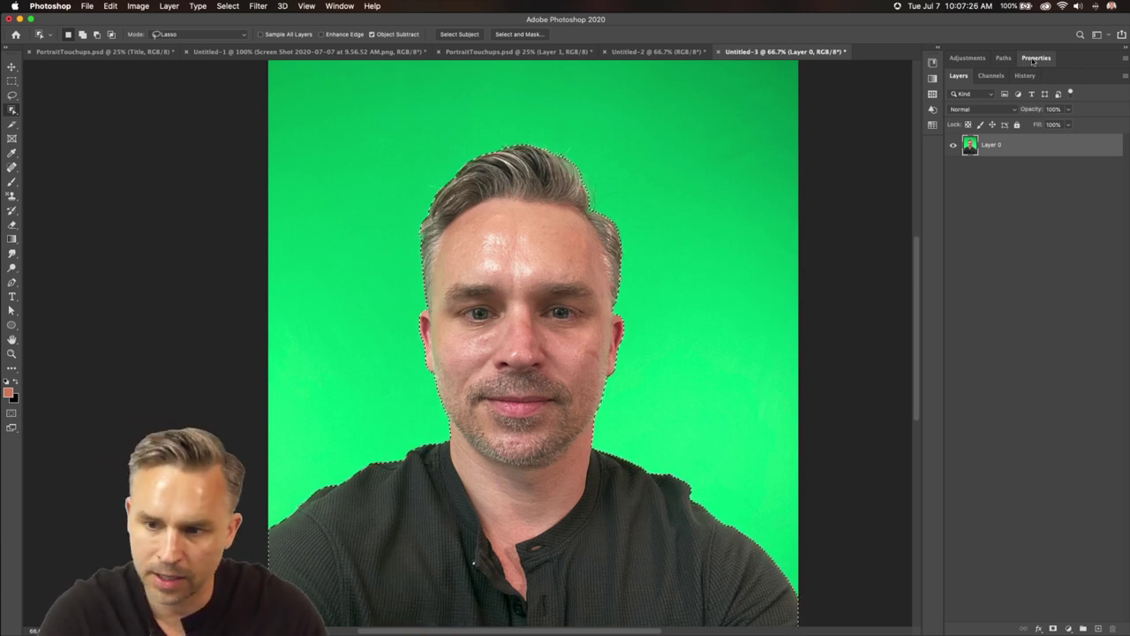
left_click(1052, 628)
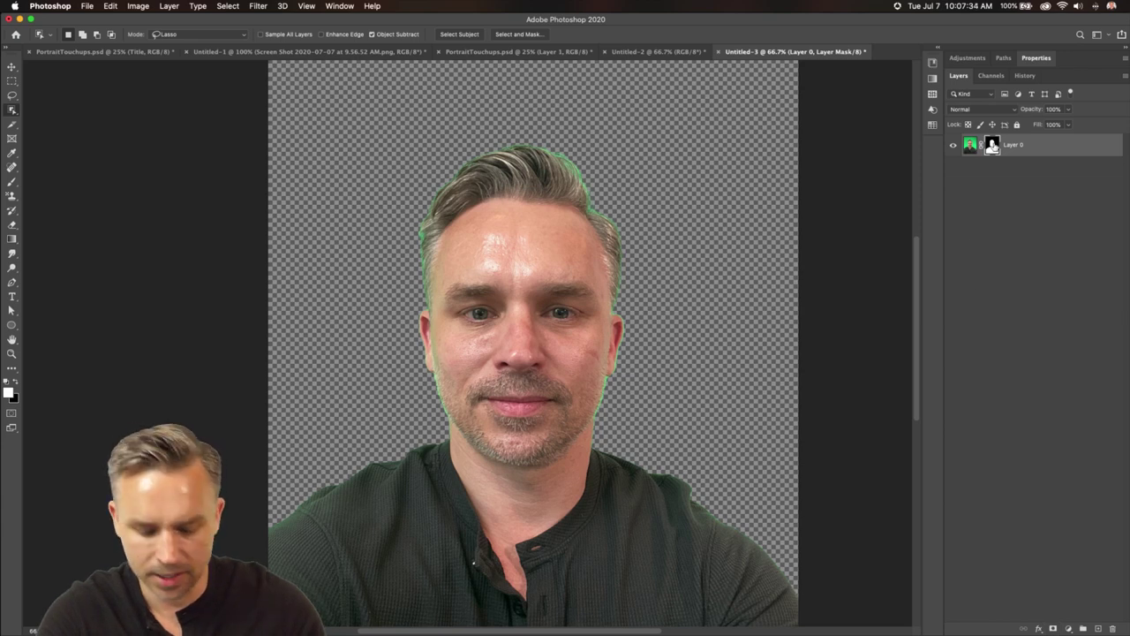
Display Layer 0's mask on its own and examine the edge detail around the hair
left_click(994, 145, "alt")
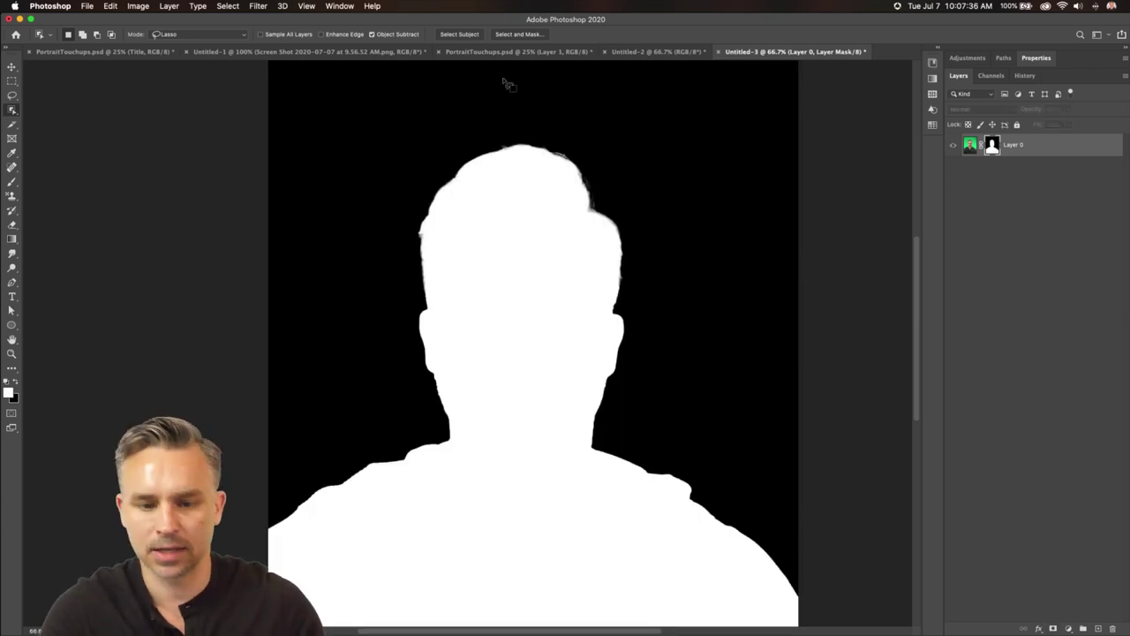
key("super+equal")
key("super+equal")
left_click_drag(487, 182, 378, 514)
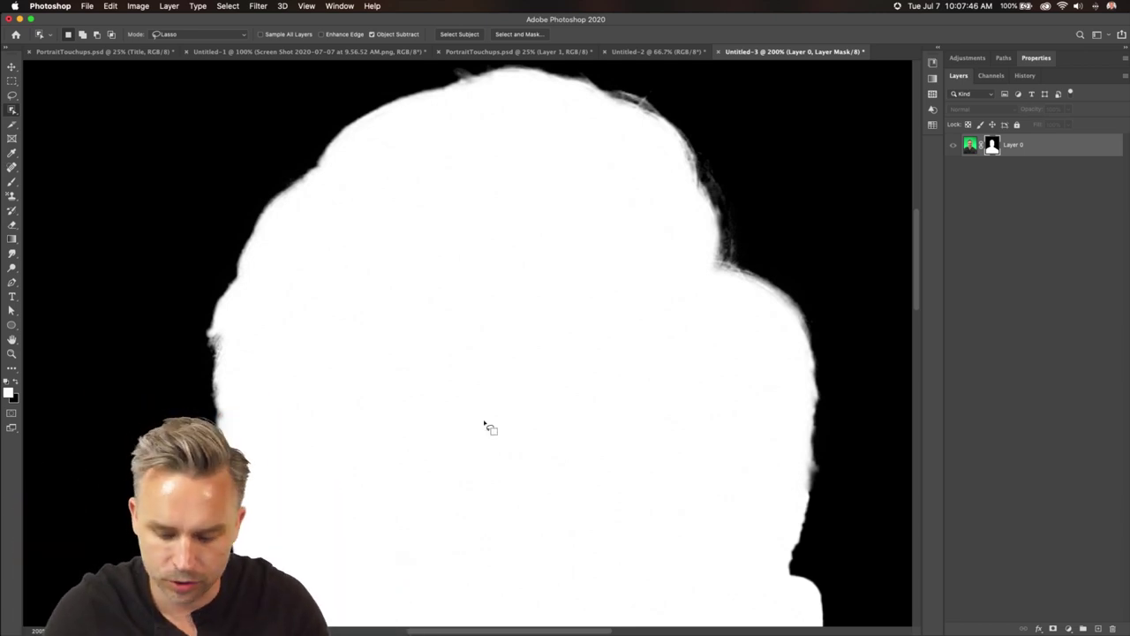
key("super+minus")
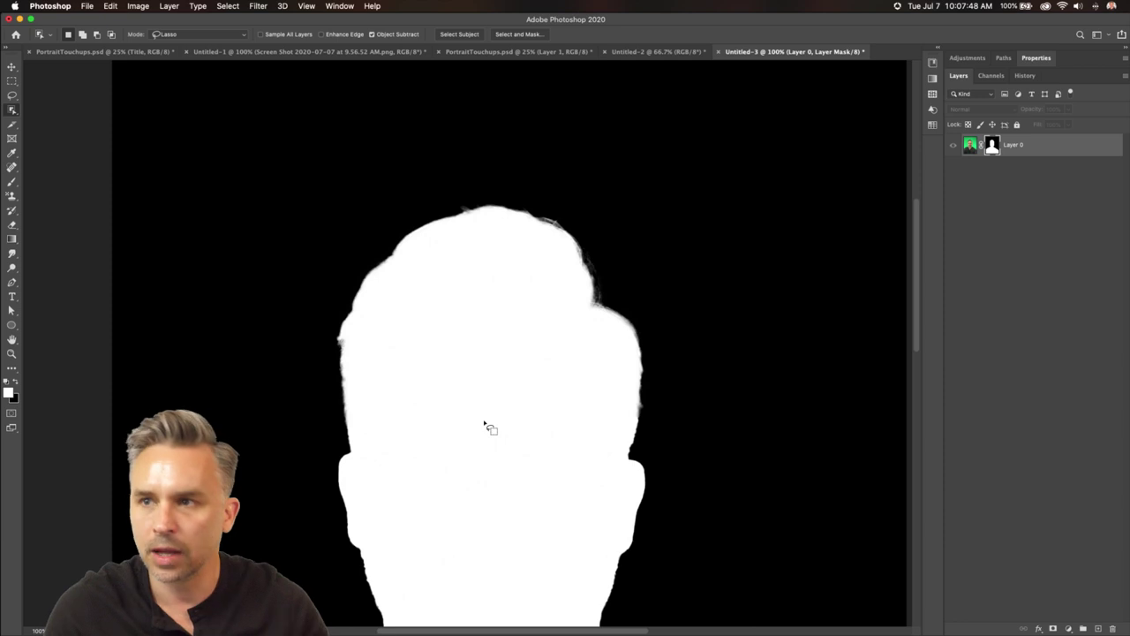
key("super+0")
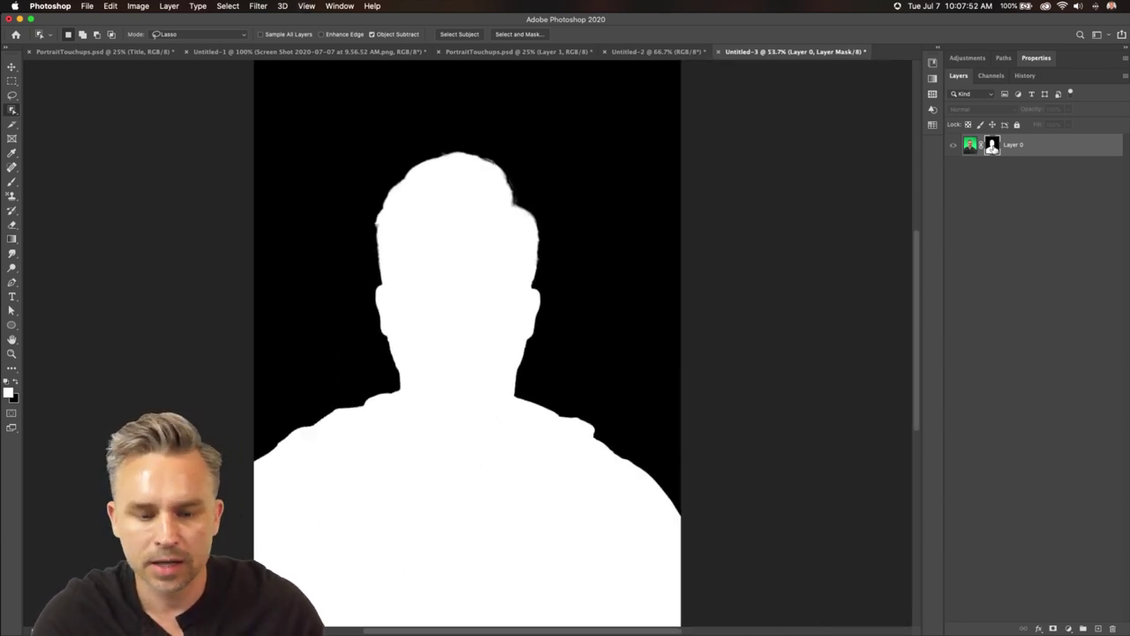
Leave the mask view, duplicate Layer 0, hide the lower copy and delete the upper copy's layer mask
left_click(971, 145)
left_click_drag(1029, 147, 1097, 628)
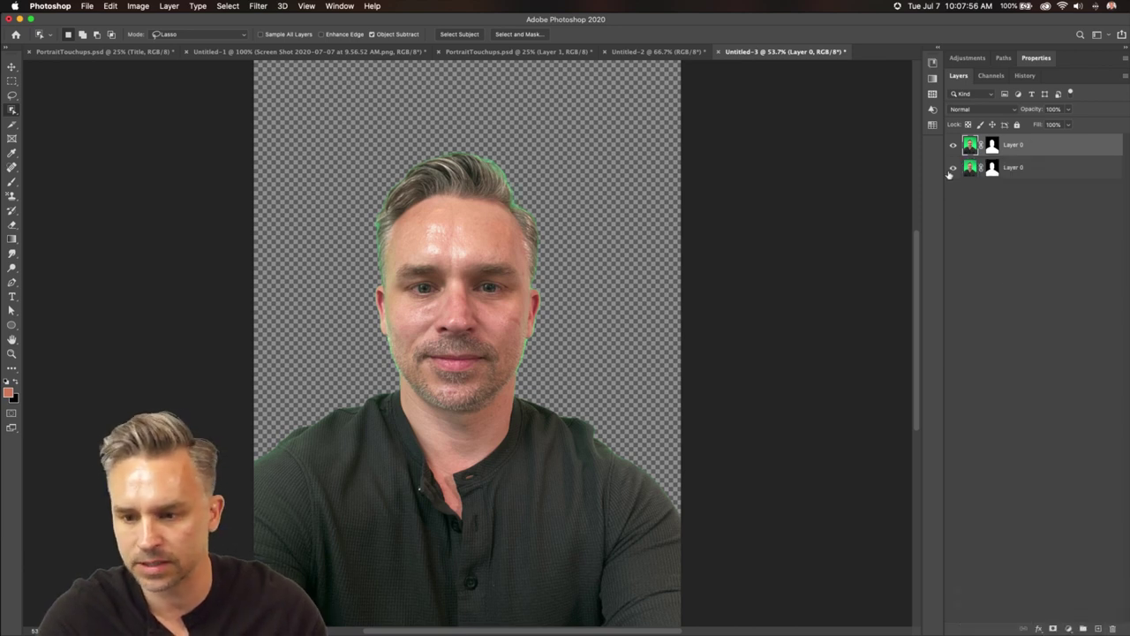
right_click(993, 146)
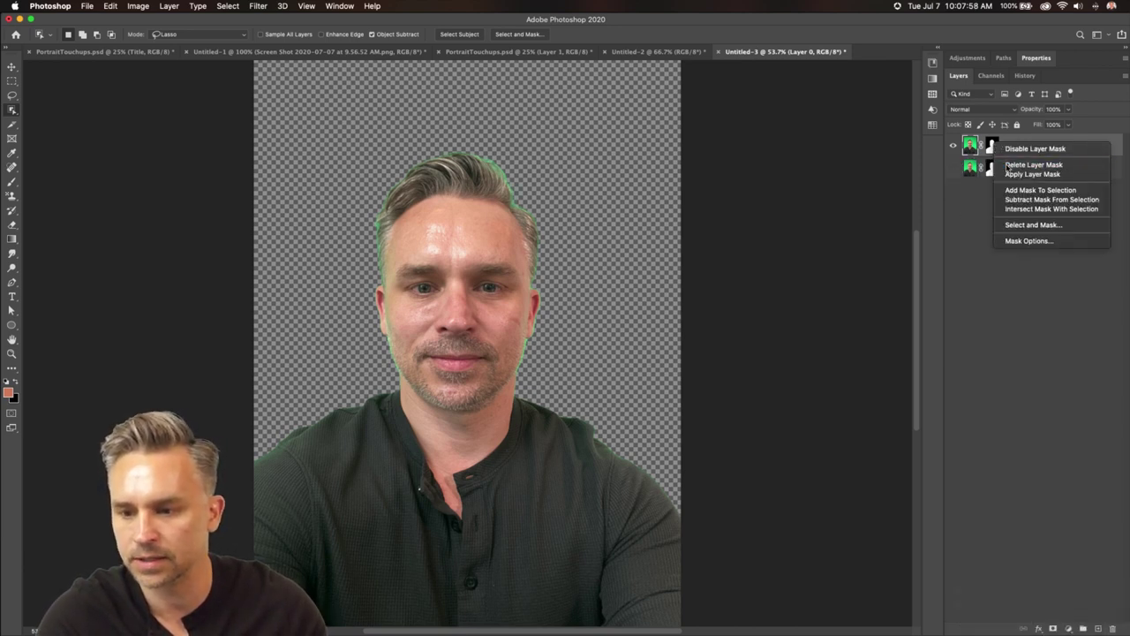
left_click(1015, 164)
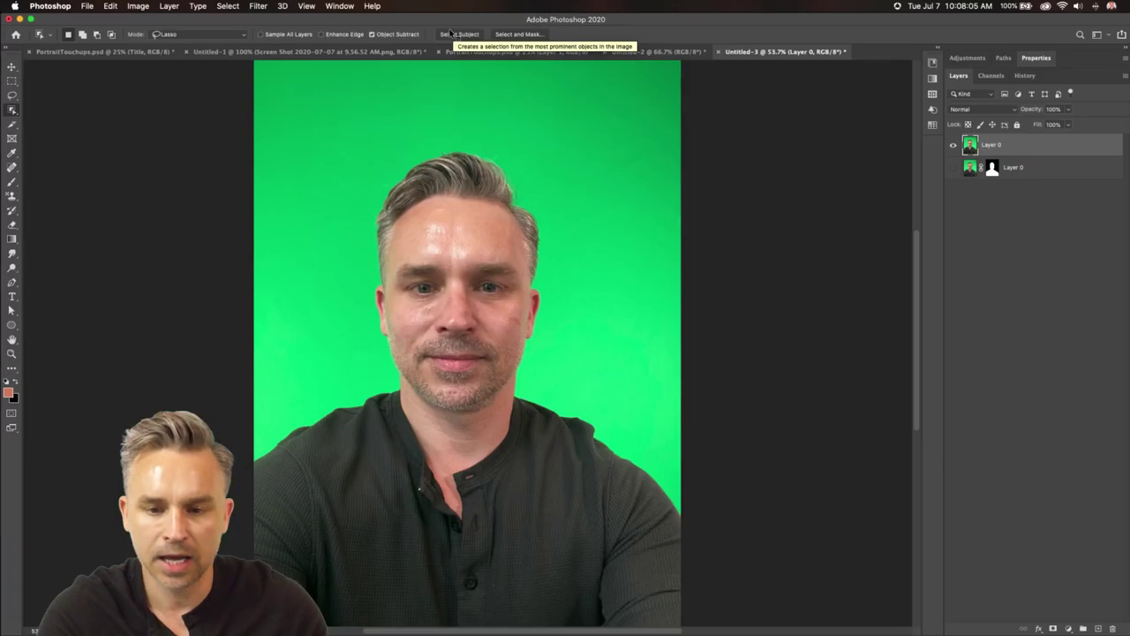
Run Select Subject on the upper Layer 0 and turn the selection into a new layer mask
left_click(590, 201)
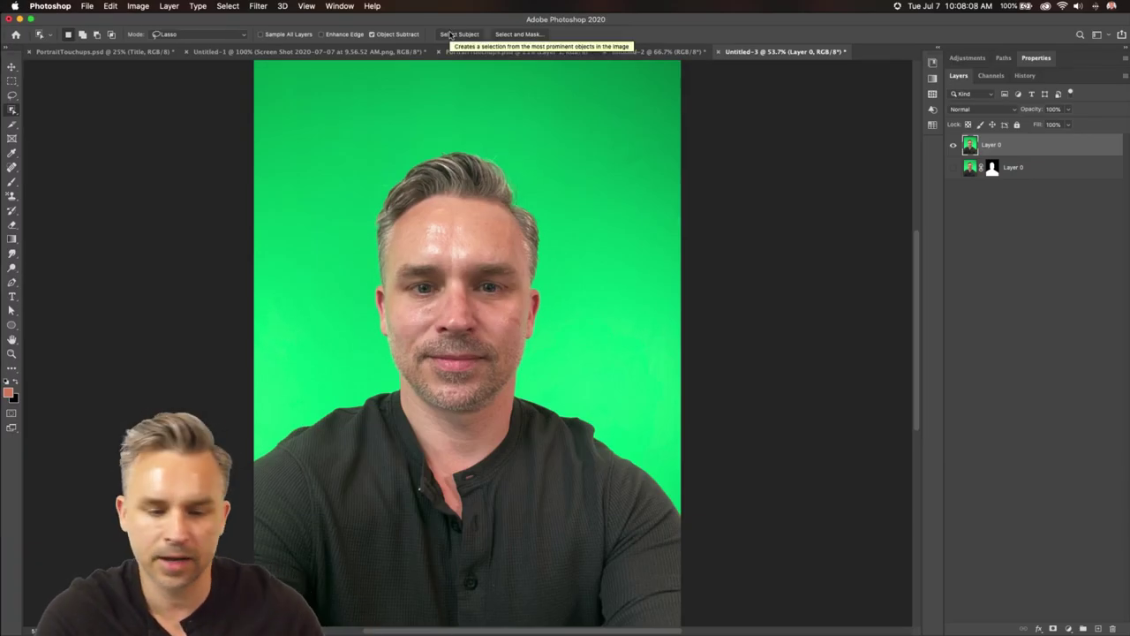
left_click(450, 34)
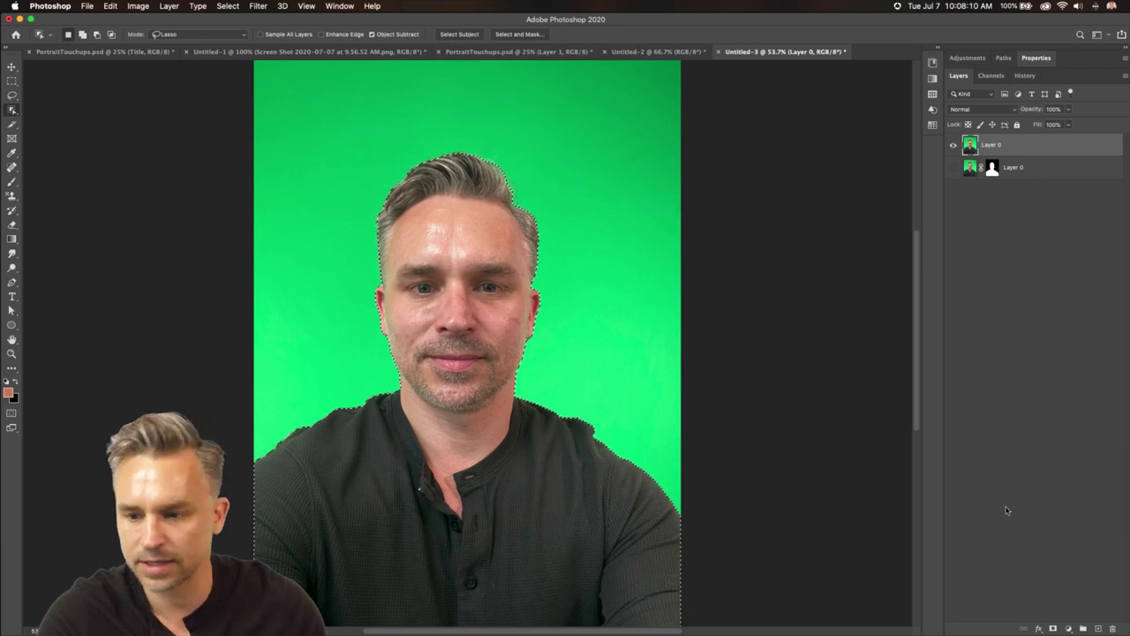
left_click(1054, 628)
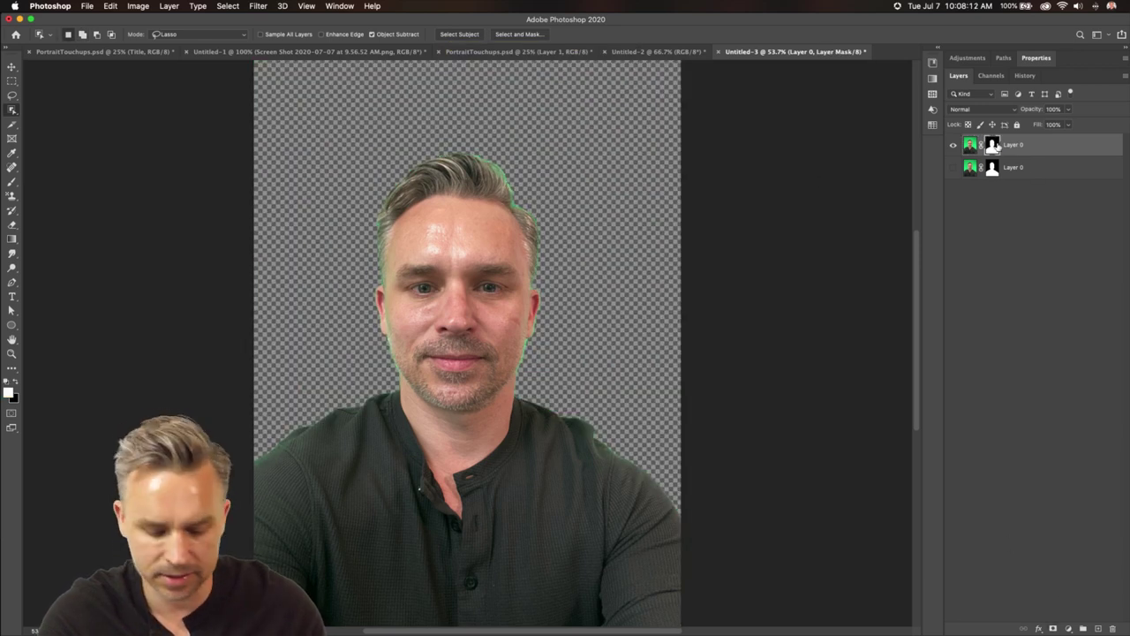
Display the upper Layer 0's mask on its own and inspect its edge around the hair, then the cutout, up close
left_click(994, 146, "alt")
key("super+equal")
key("super+equal")
key("super+equal")
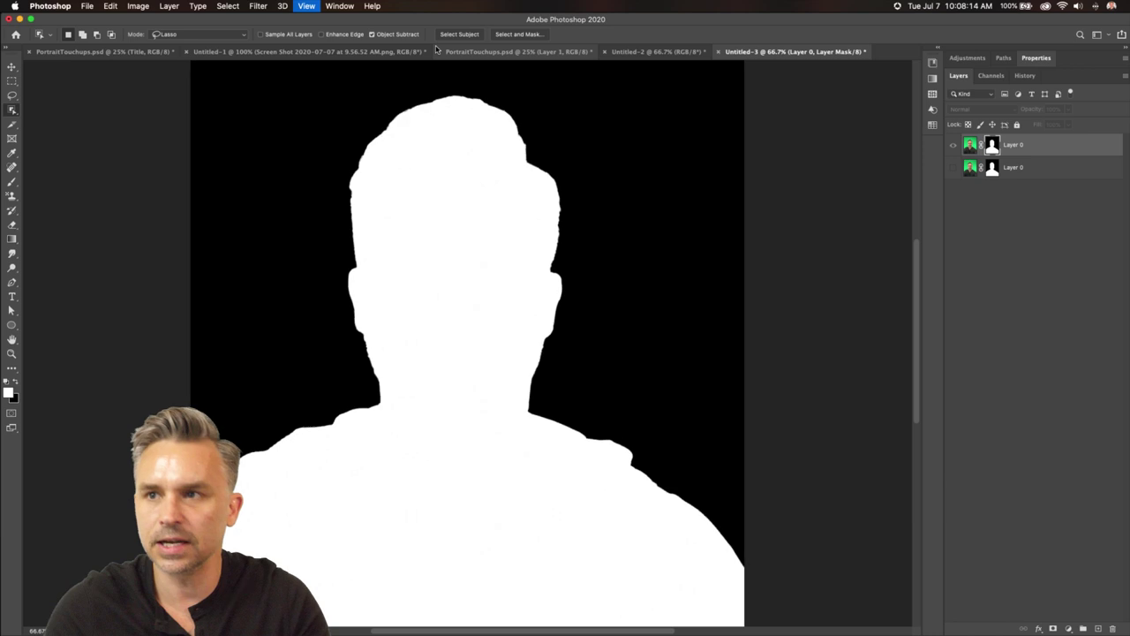
scroll(330, 522, "up", 10)
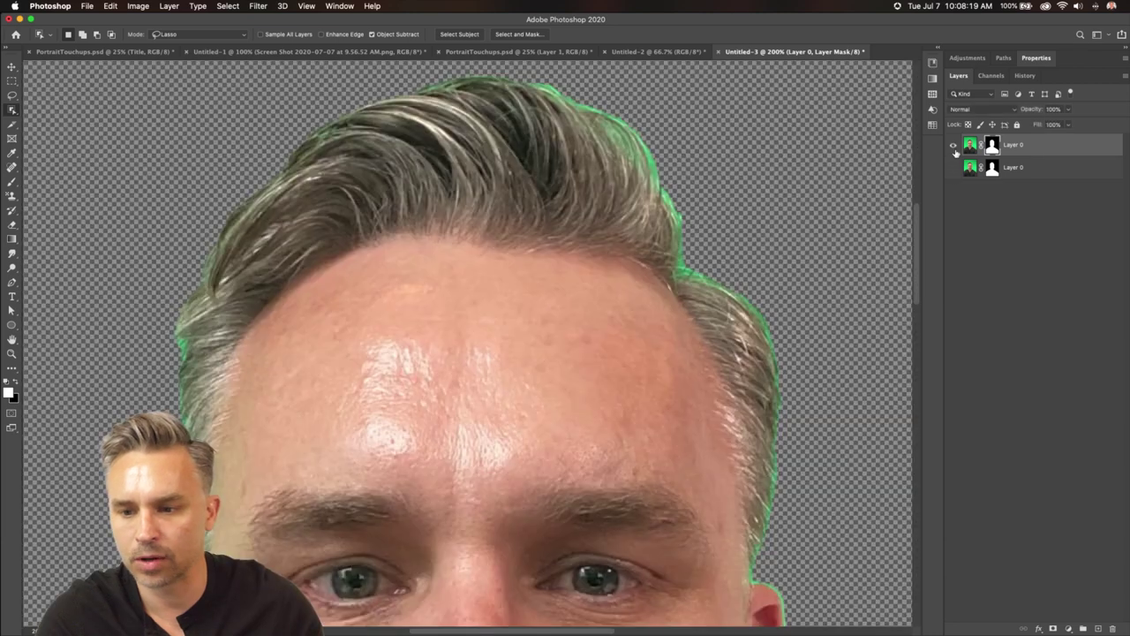
Hide the upper Layer 0, show the lower one, and display its mask on its own to compare the hair edge
left_click(953, 145)
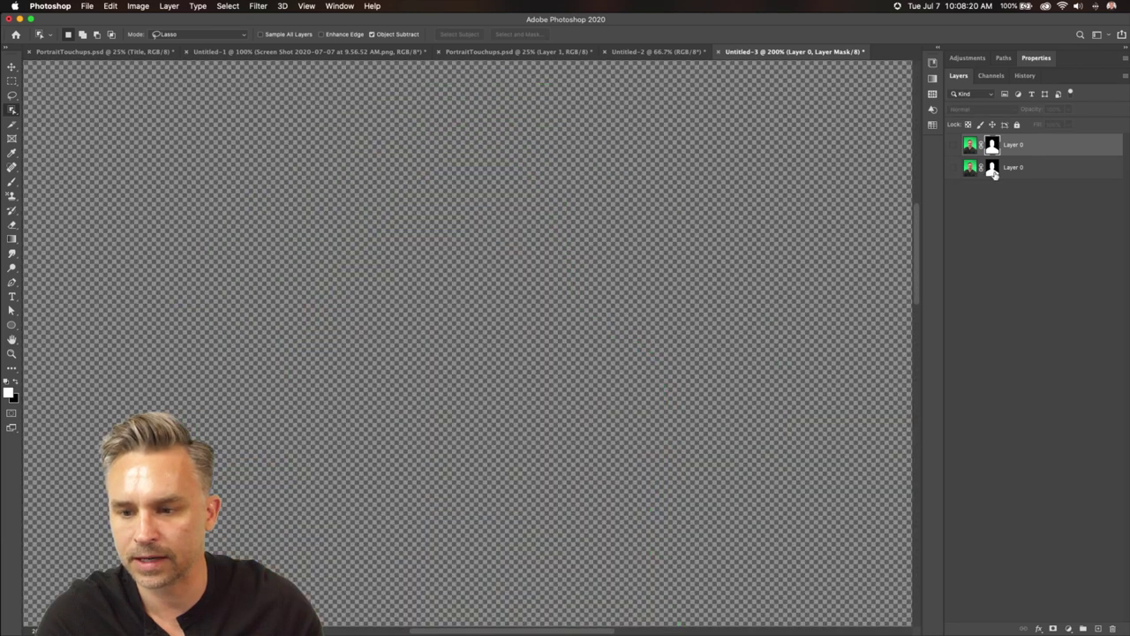
left_click(952, 168)
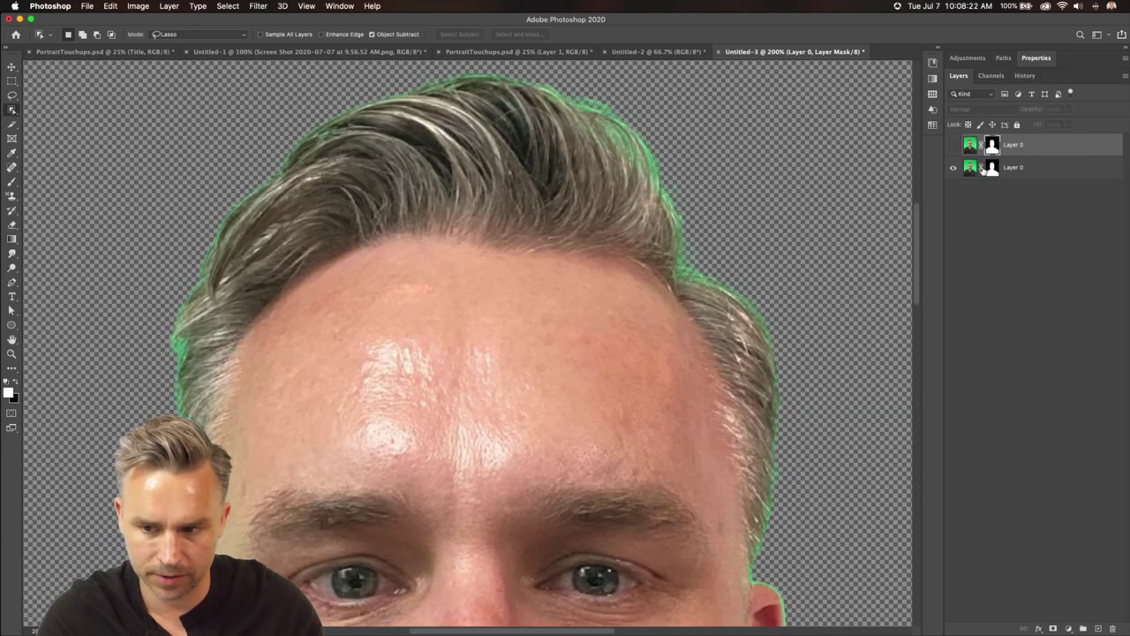
left_click(993, 168)
left_click(992, 168, "alt")
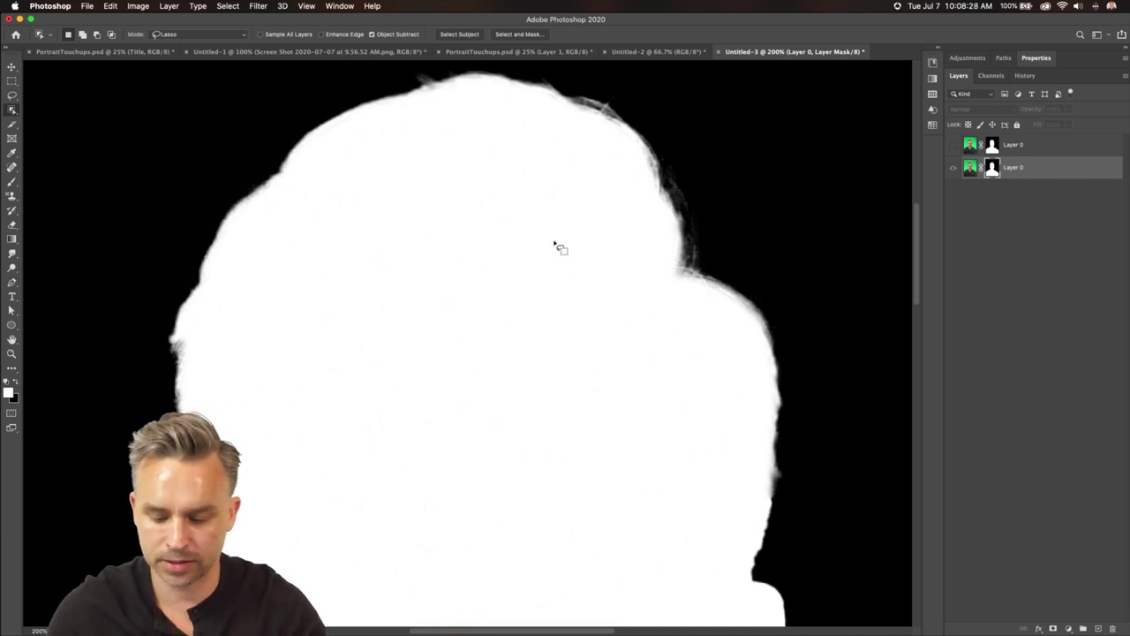
key("super+0")
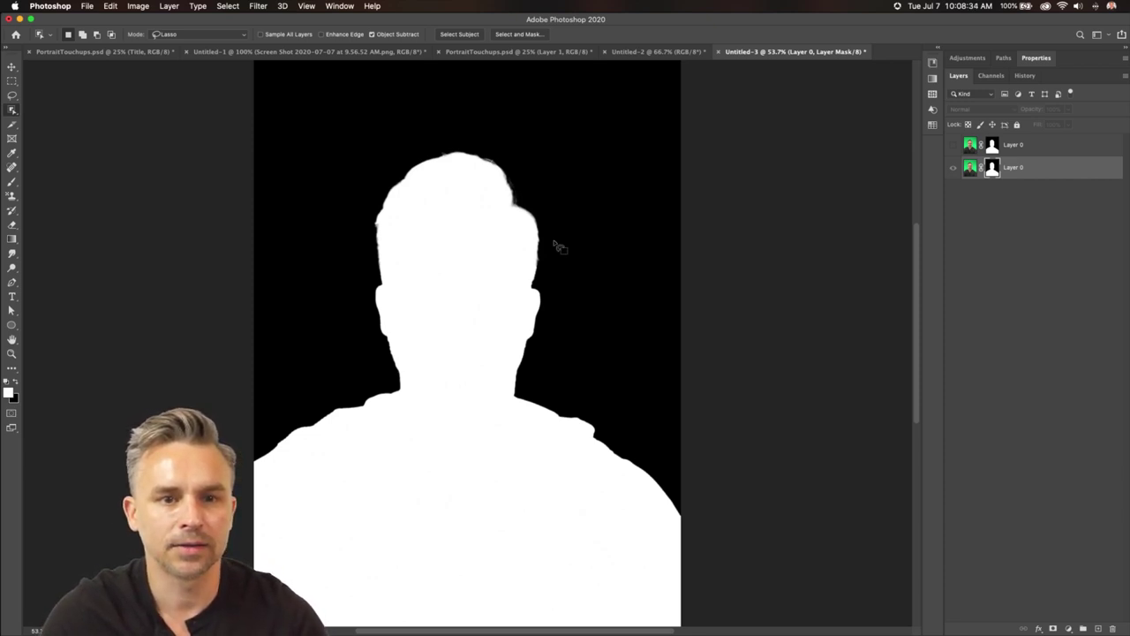
left_click(87, 6)
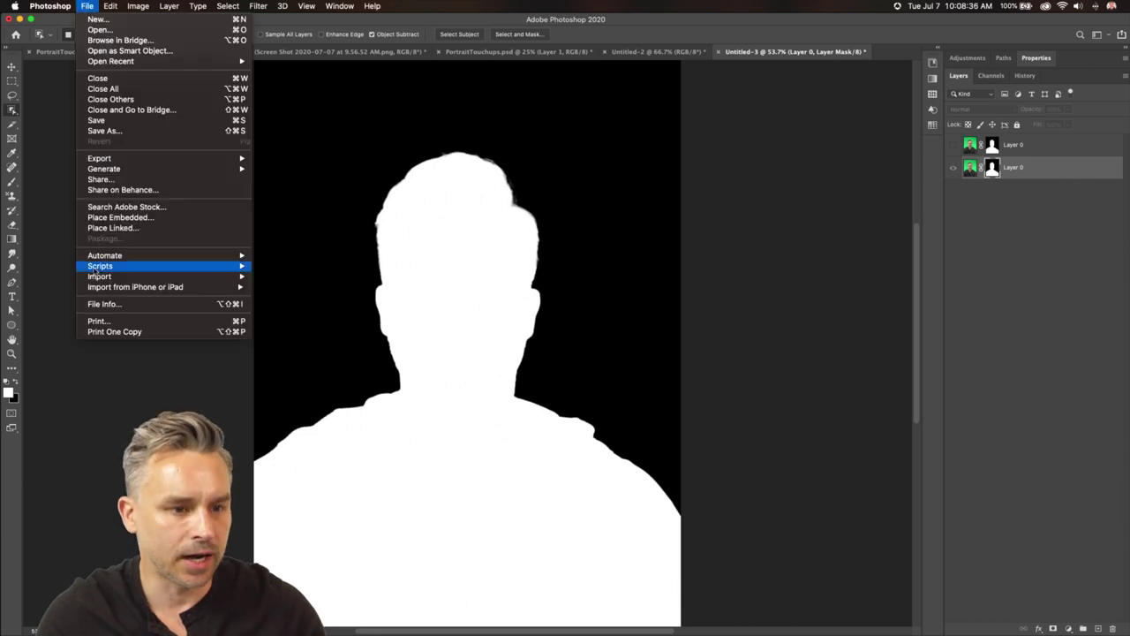
mouse_move(97, 289)
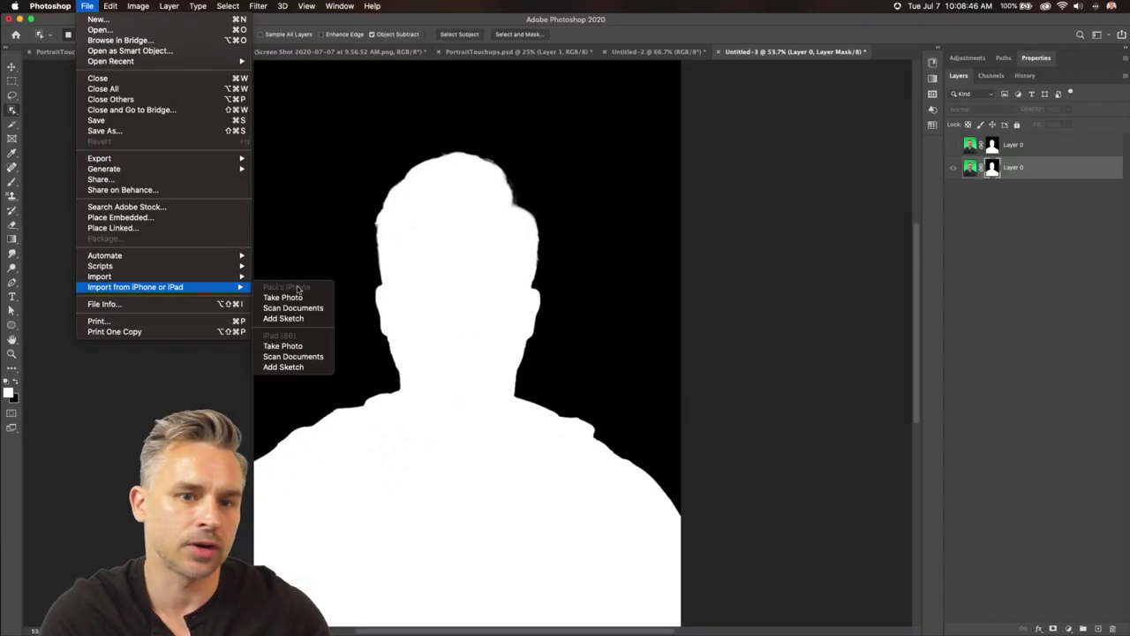
left_click(1015, 9)
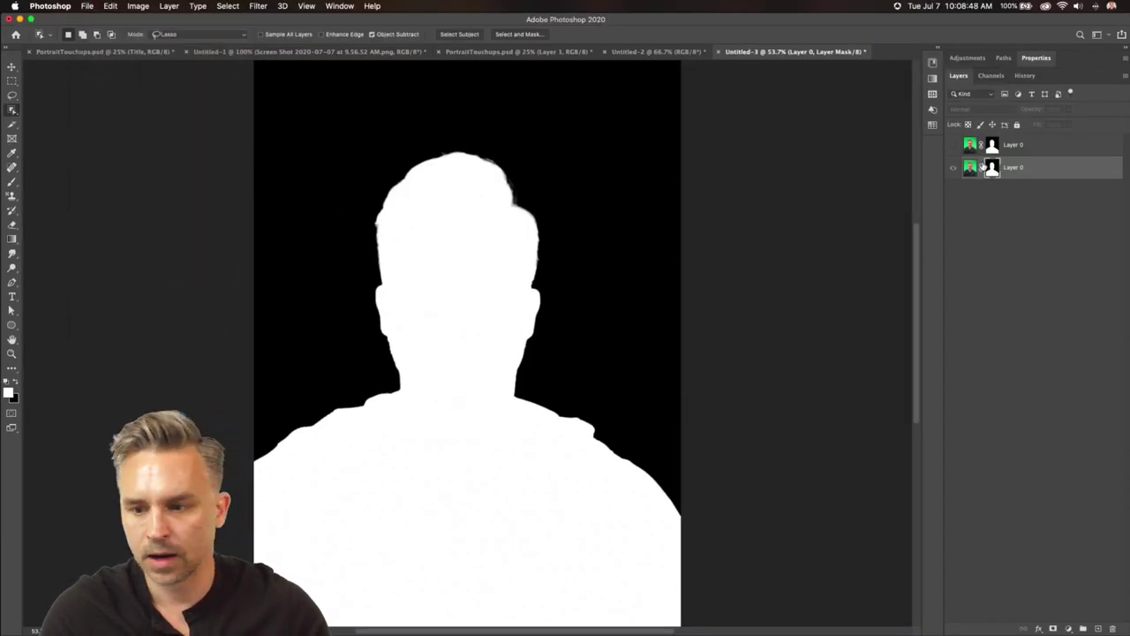
Leave the mask view, add a new layer filled with an orange-to-purple gradient, and place it beneath the visible Layer 0
left_click(971, 167)
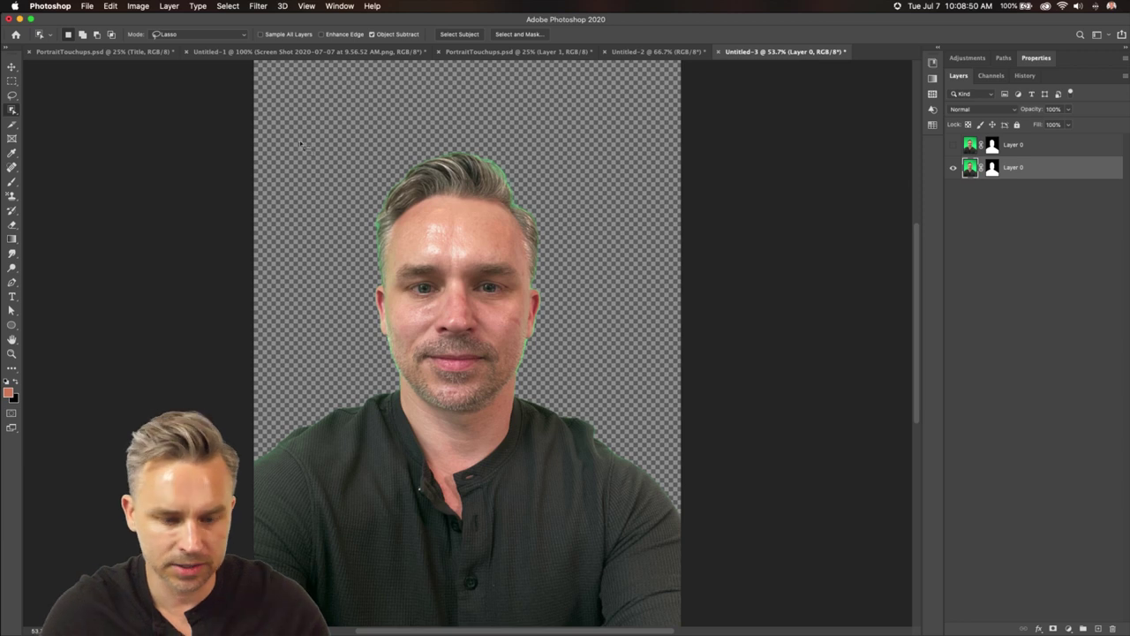
key("super+plus")
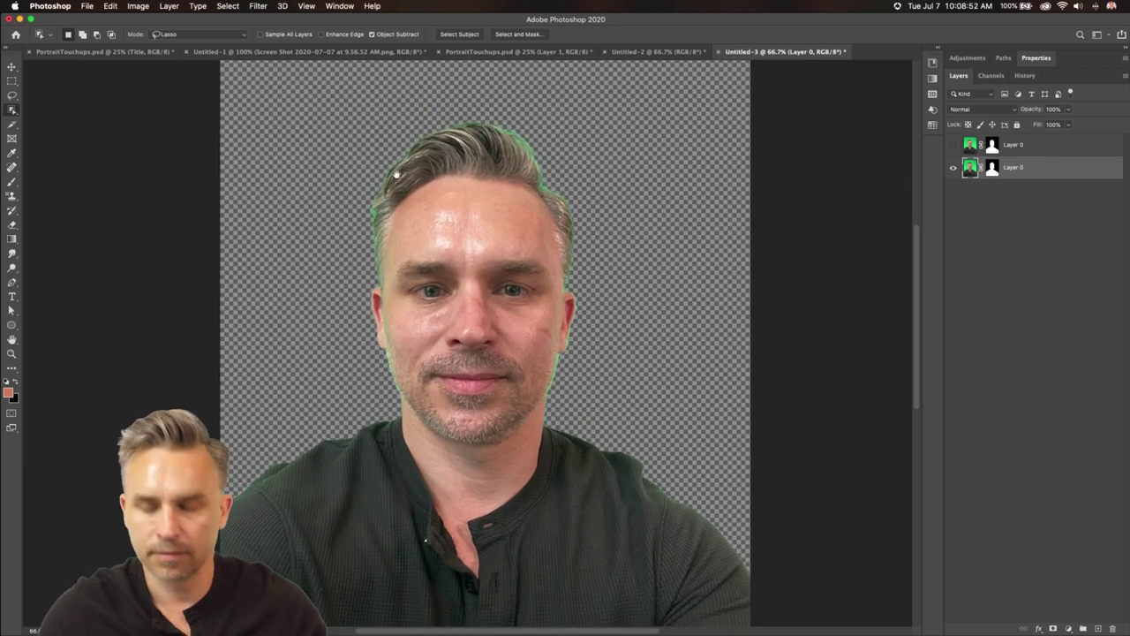
key("super+plus")
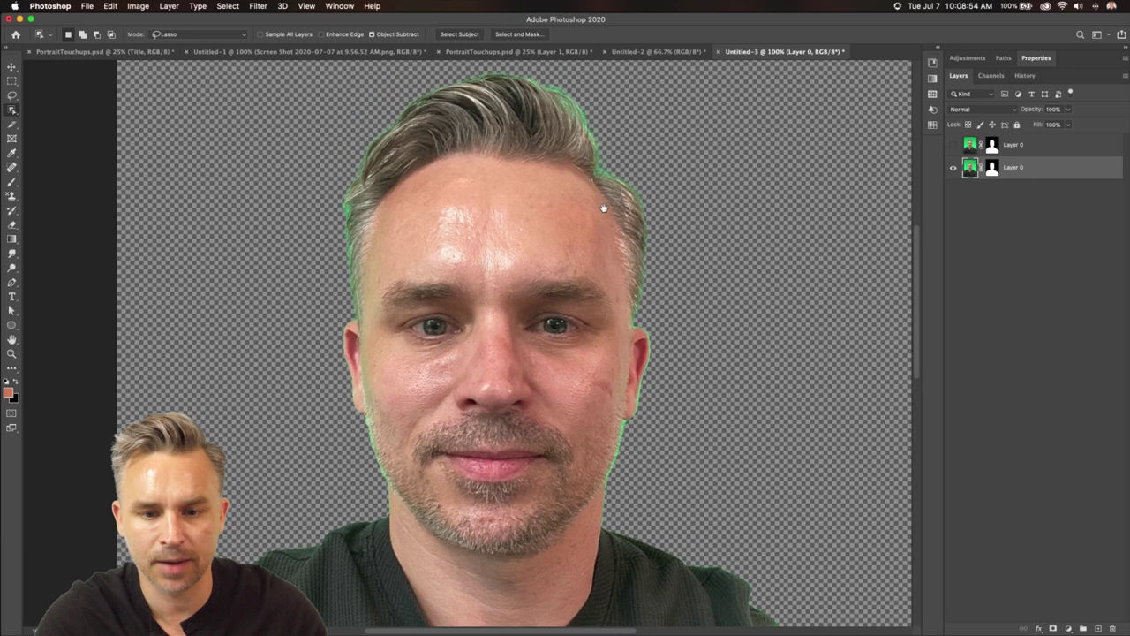
left_click_drag(604, 210, 614, 220)
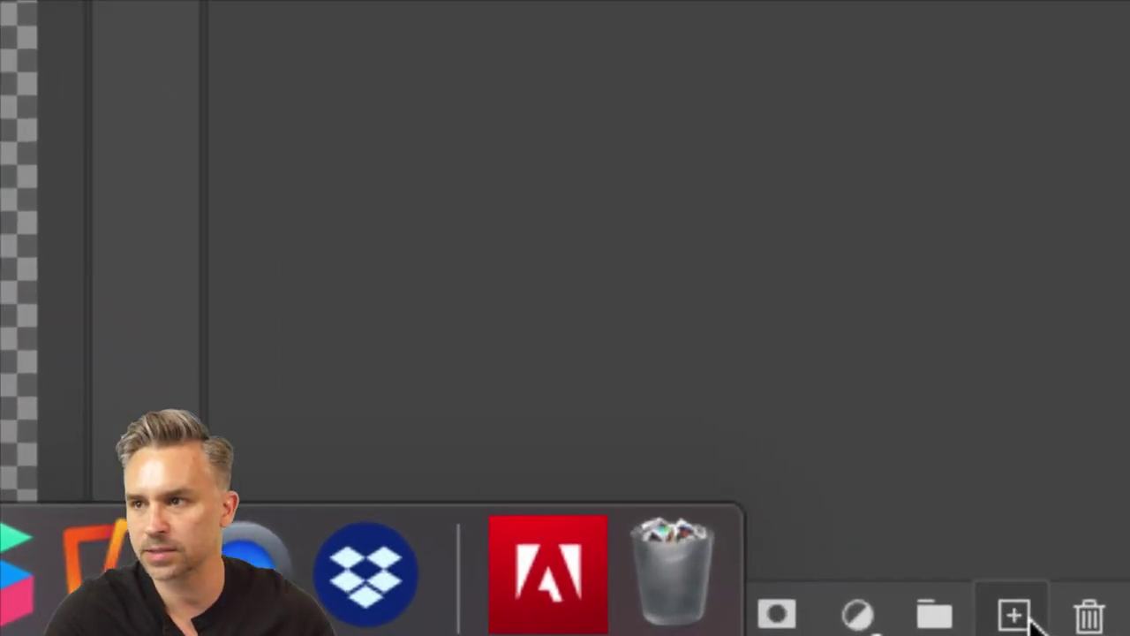
left_click(1015, 616)
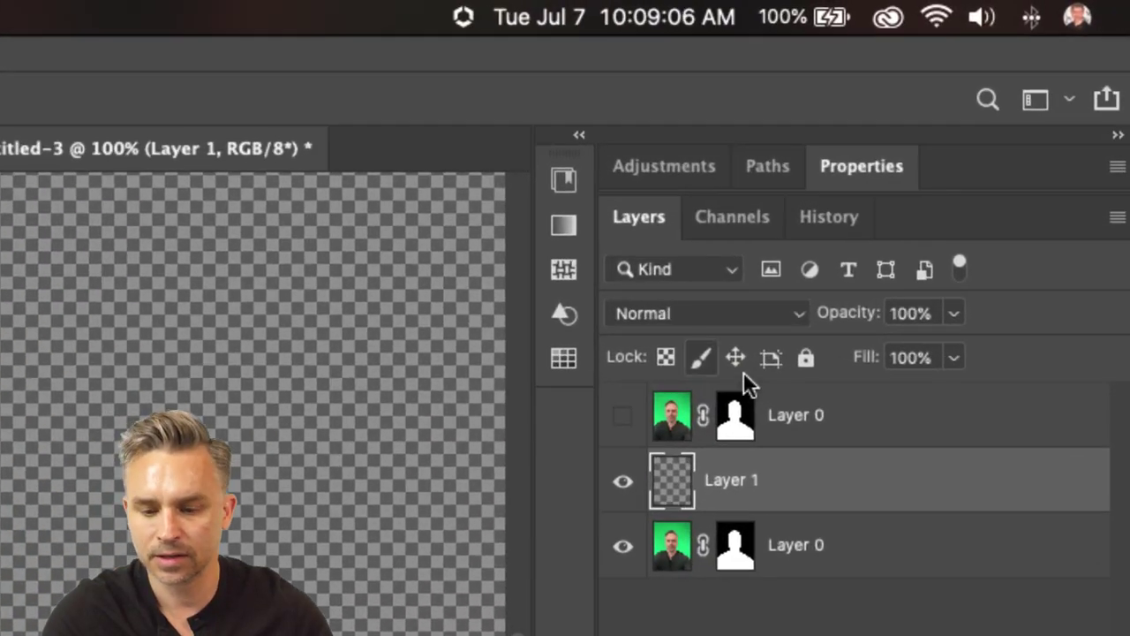
left_click(578, 133)
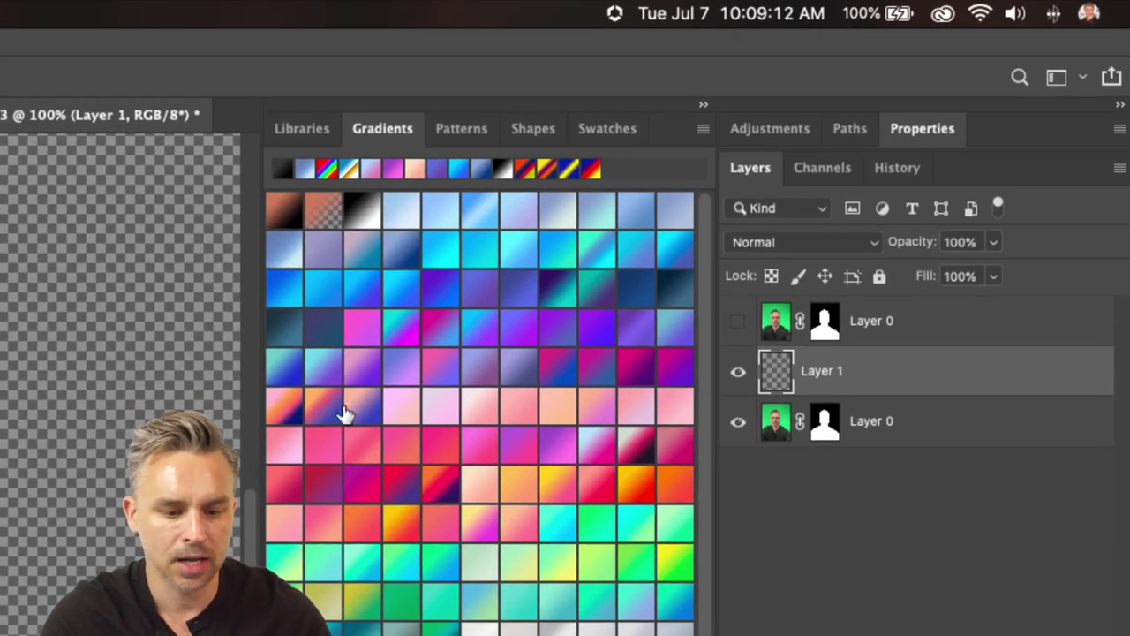
left_click(175, 481)
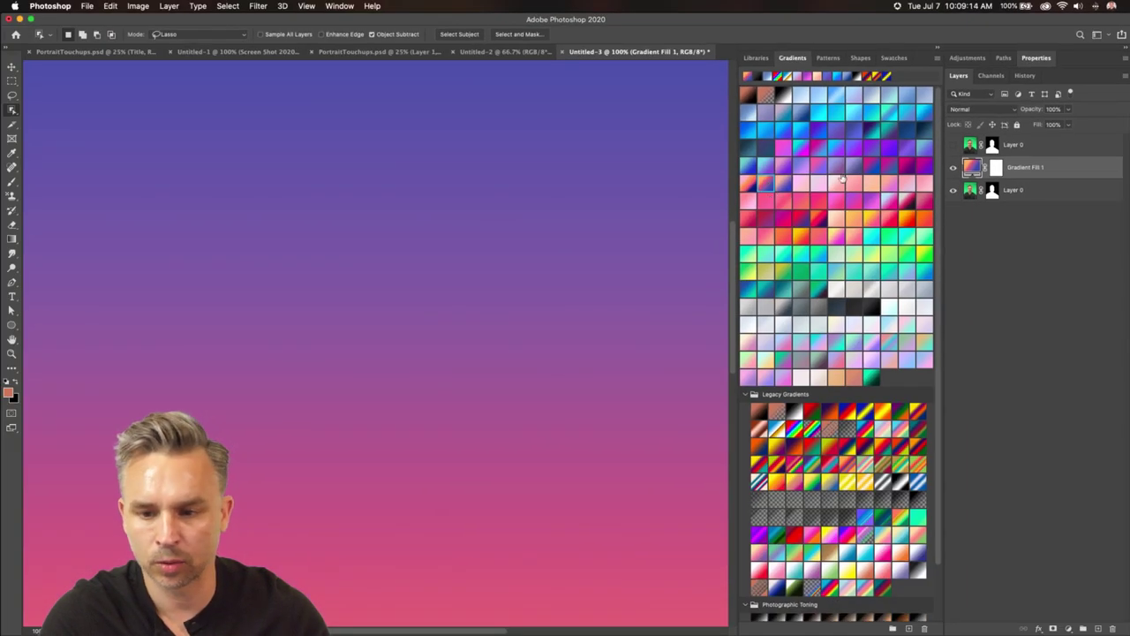
left_click_drag(1073, 174, 1072, 205)
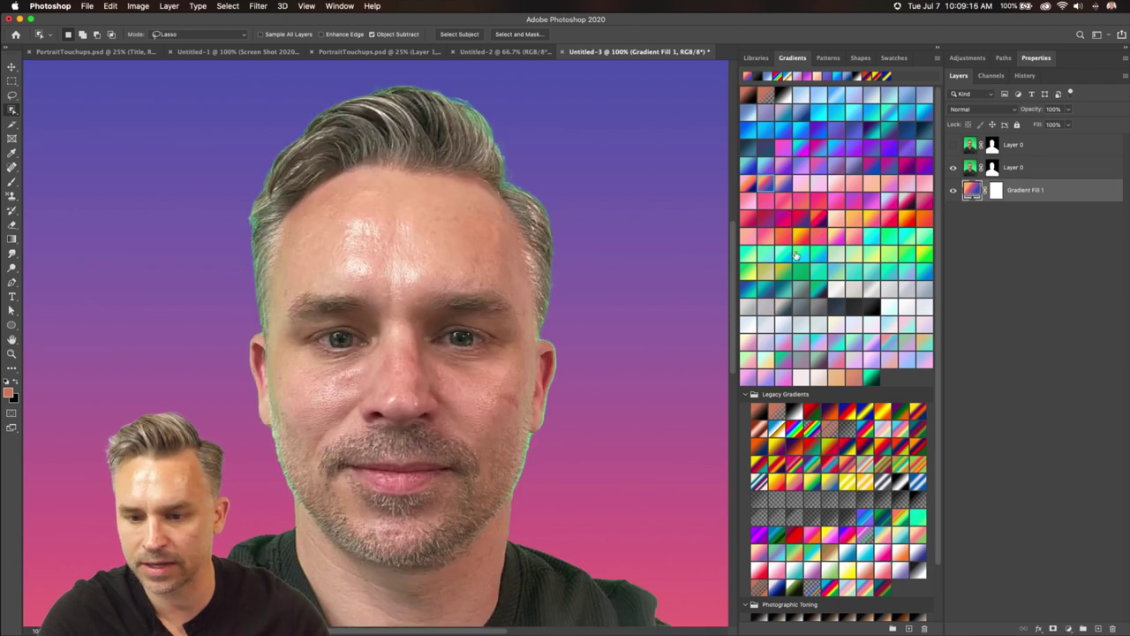
Try several grey and black presets on the gradient fill and settle on the dark charcoal one
left_click(818, 306)
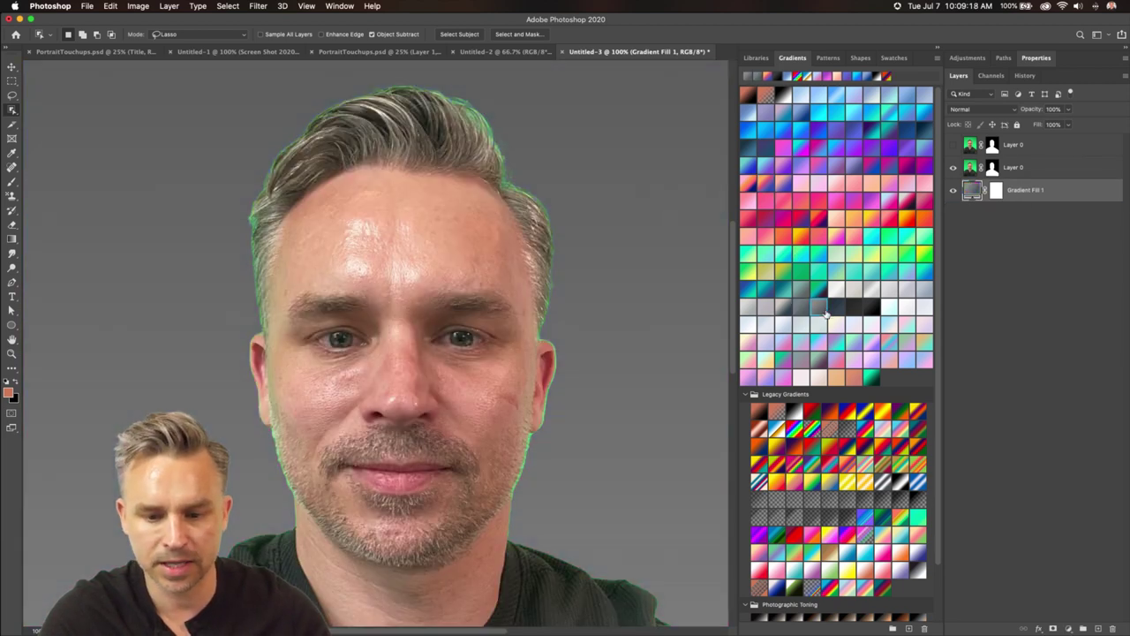
left_click(838, 309)
left_click(855, 307)
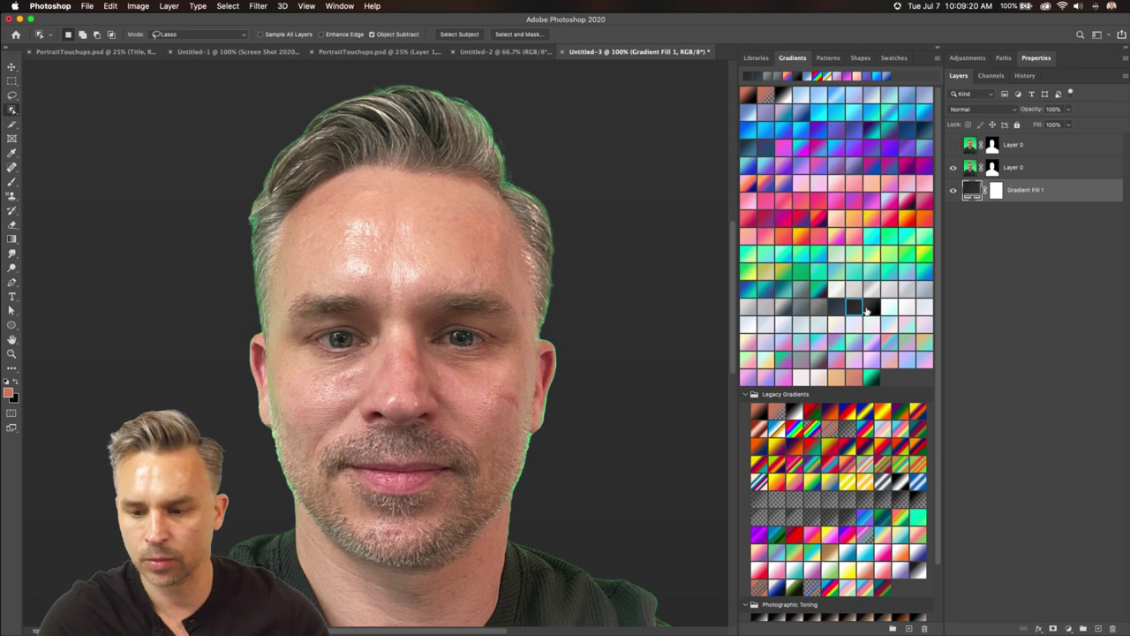
left_click(868, 307)
left_click(860, 308)
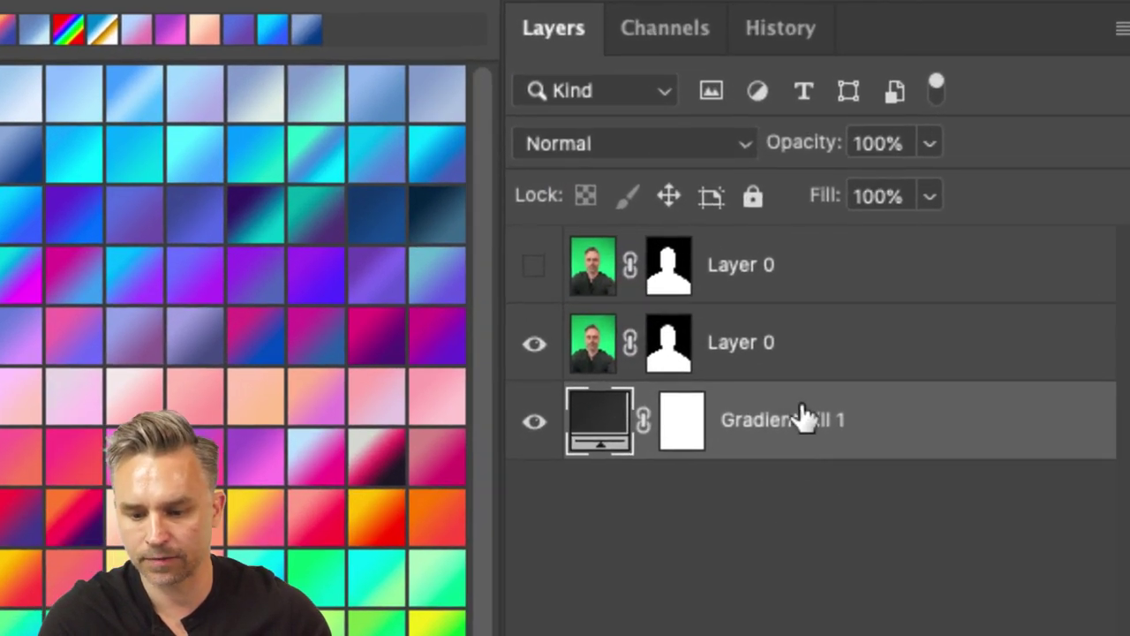
Move the gradient fill layer above the visible Layer 0 and back beneath it, and collapse the gradient presets
left_click_drag(1031, 189, 1056, 159)
left_click_drag(886, 318, 875, 437)
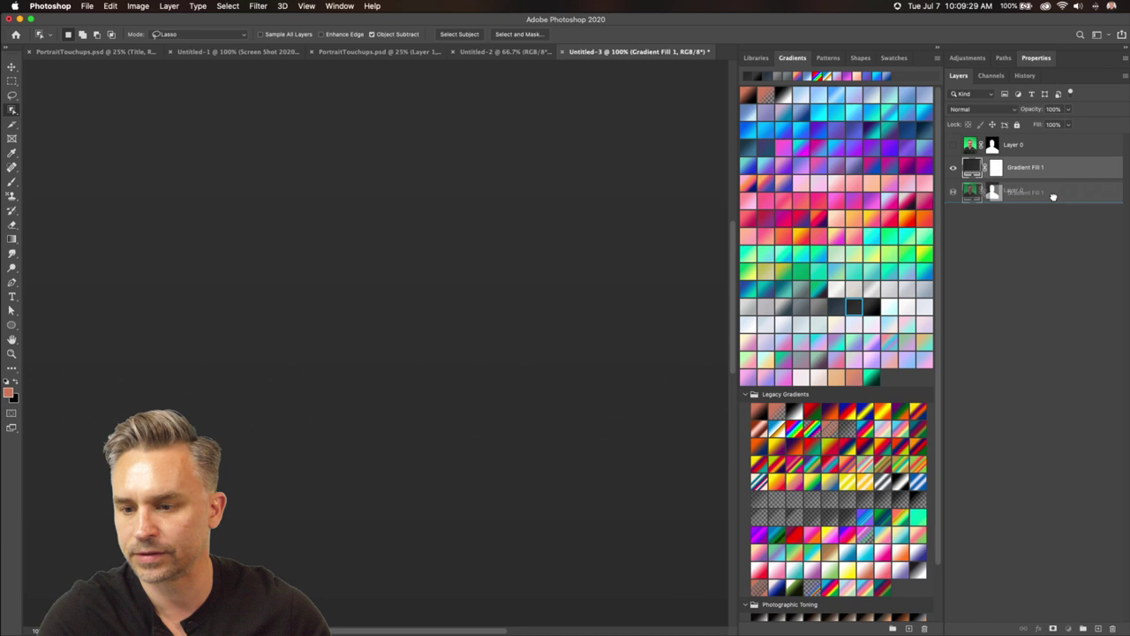
left_click_drag(1052, 196, 1053, 207)
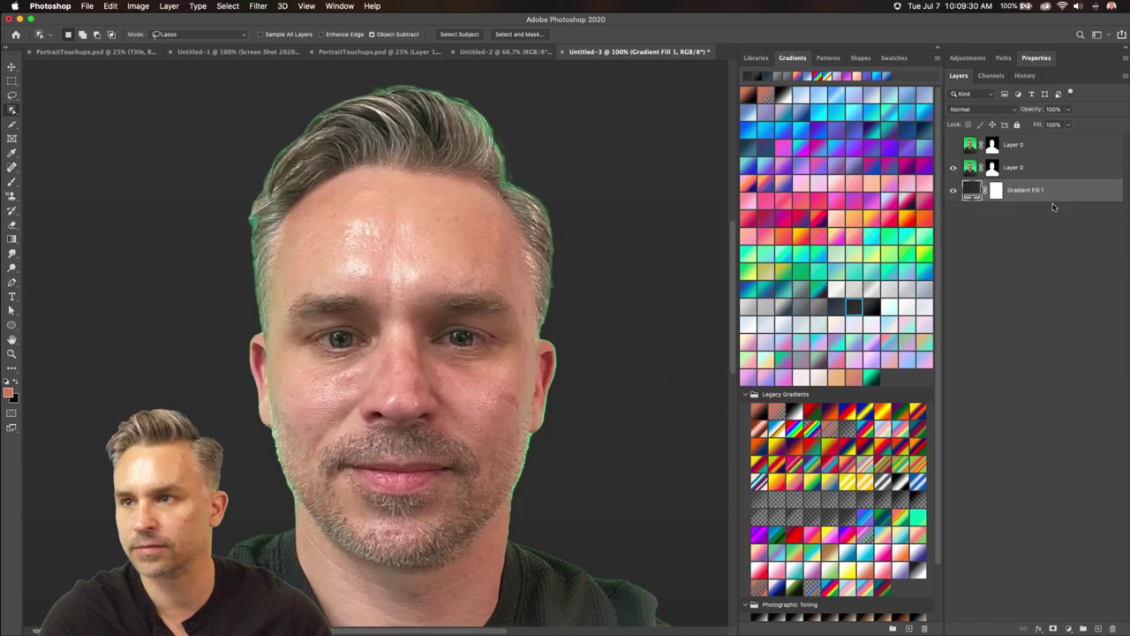
left_click(934, 53)
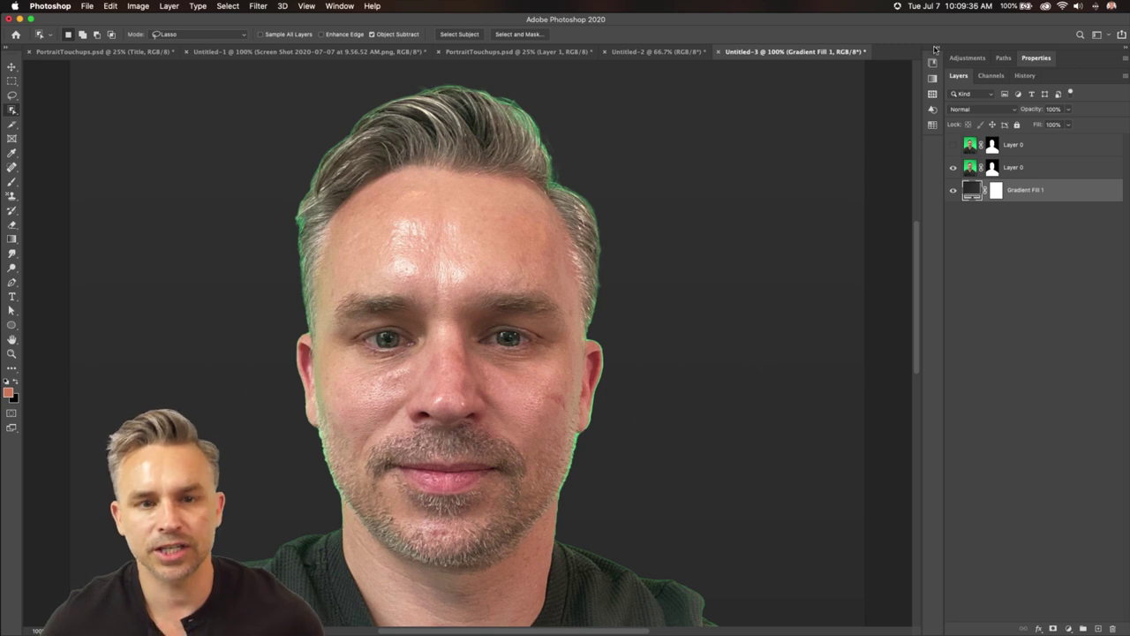
Target the visible Layer 0's mask, try painting black across the face with the Brush, and undo the strokes
left_click(1025, 171)
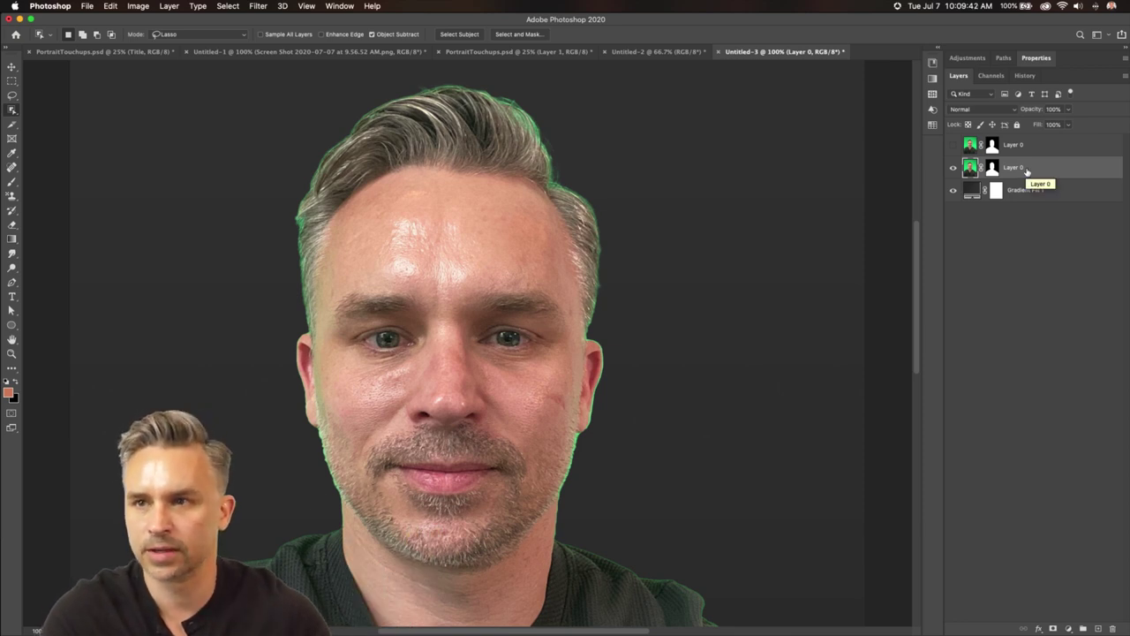
left_click(993, 168)
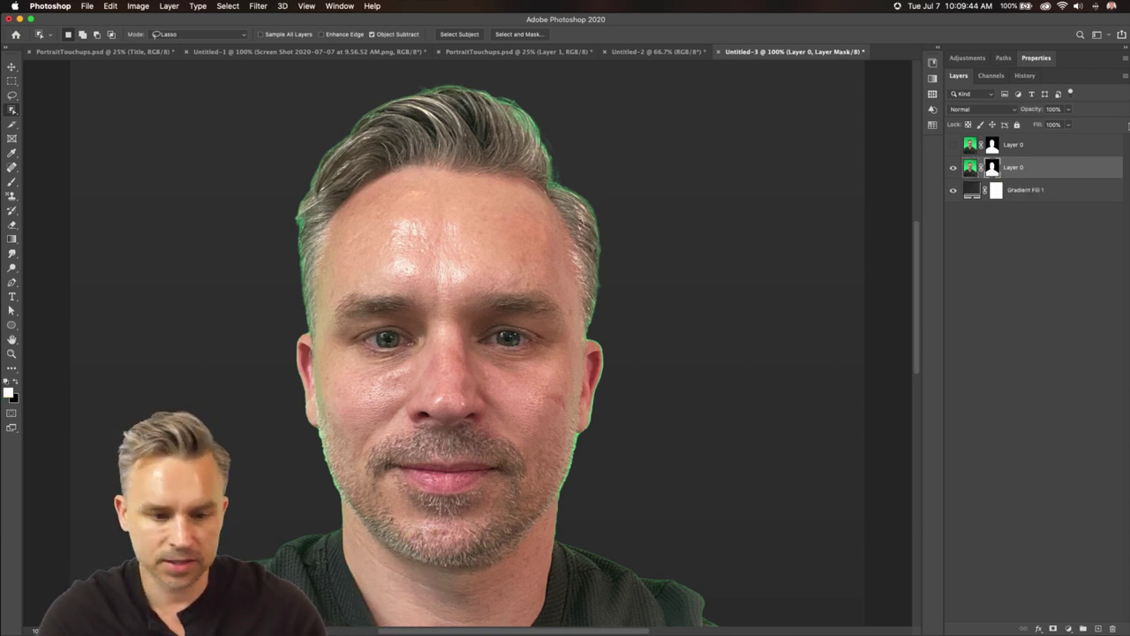
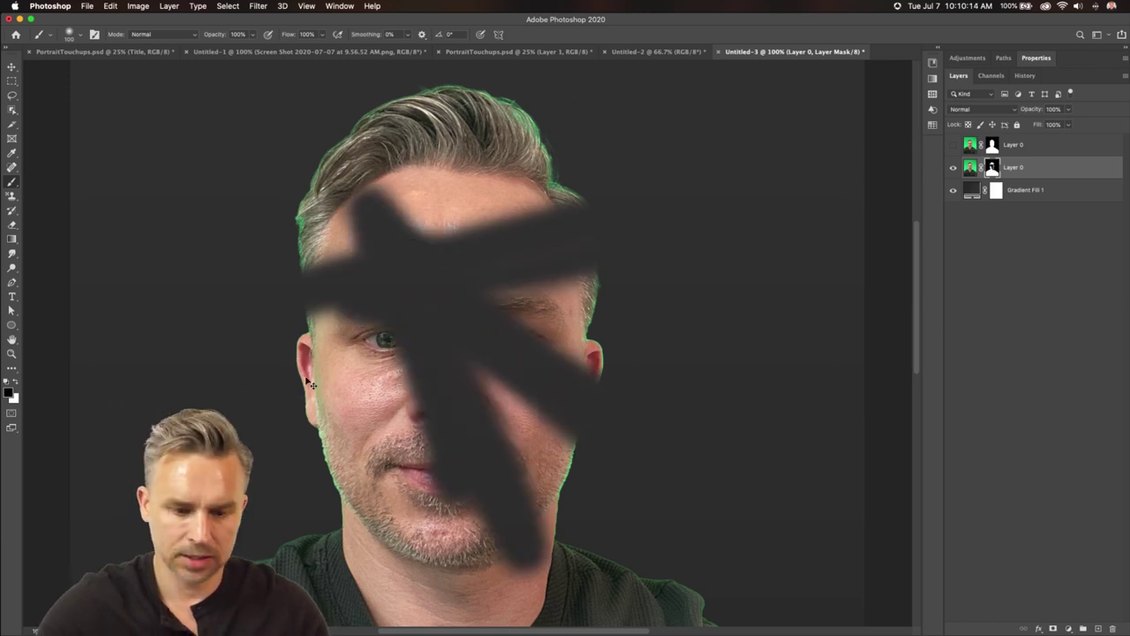
key("super+BackSpace")
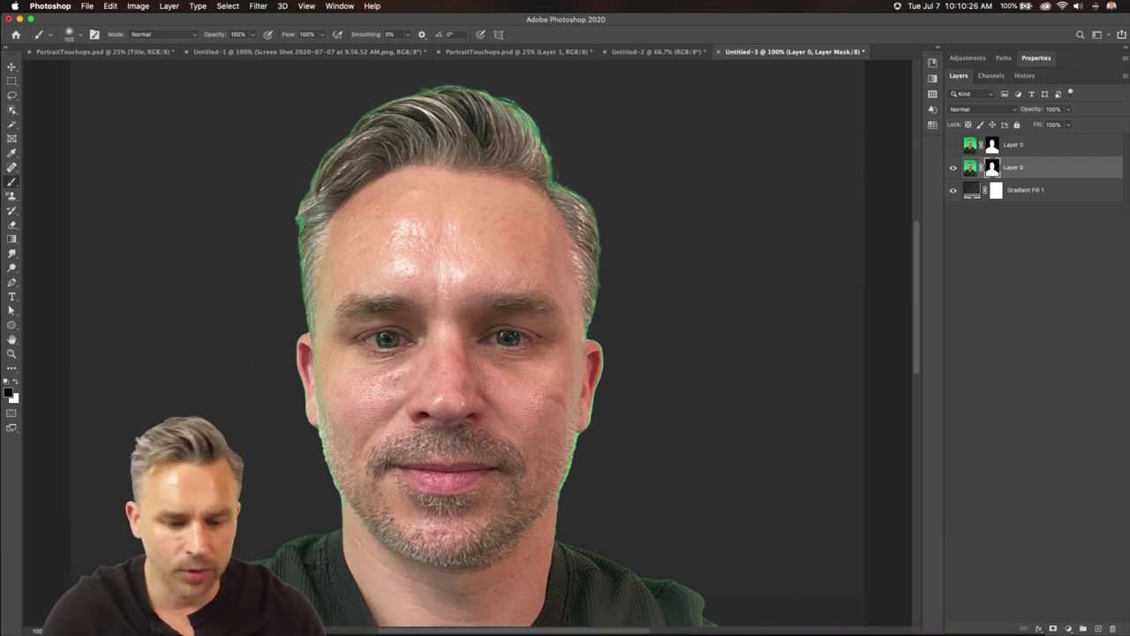
In Finder, browse to the Photos folder inside July and show its files as thumbnails
mouse_move(3, 625)
left_click(99, 621)
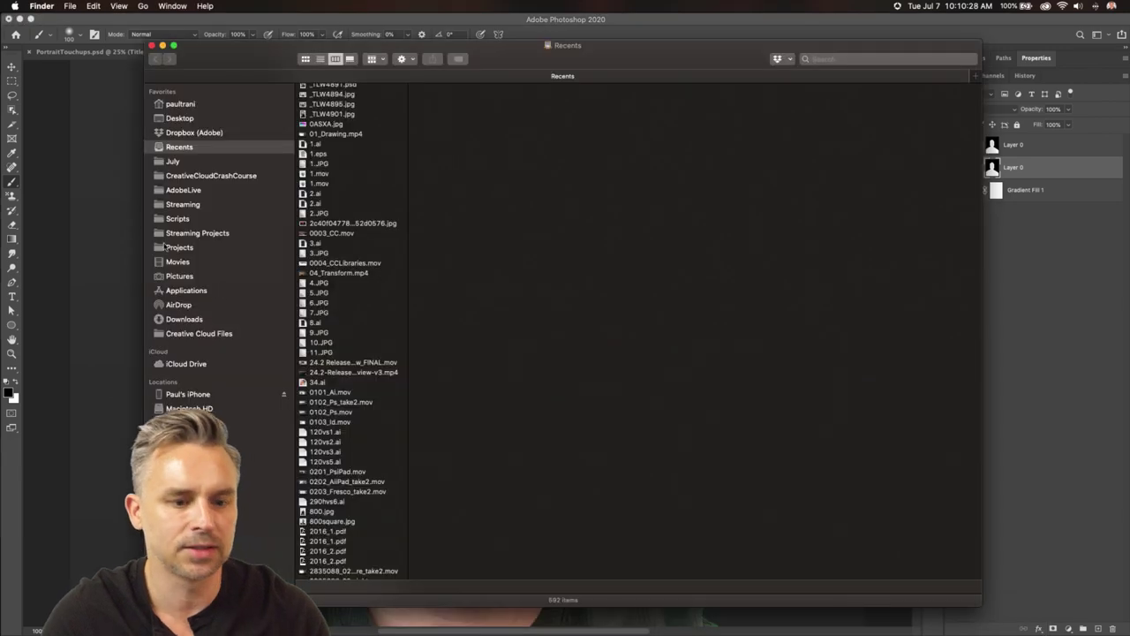
left_click(172, 162)
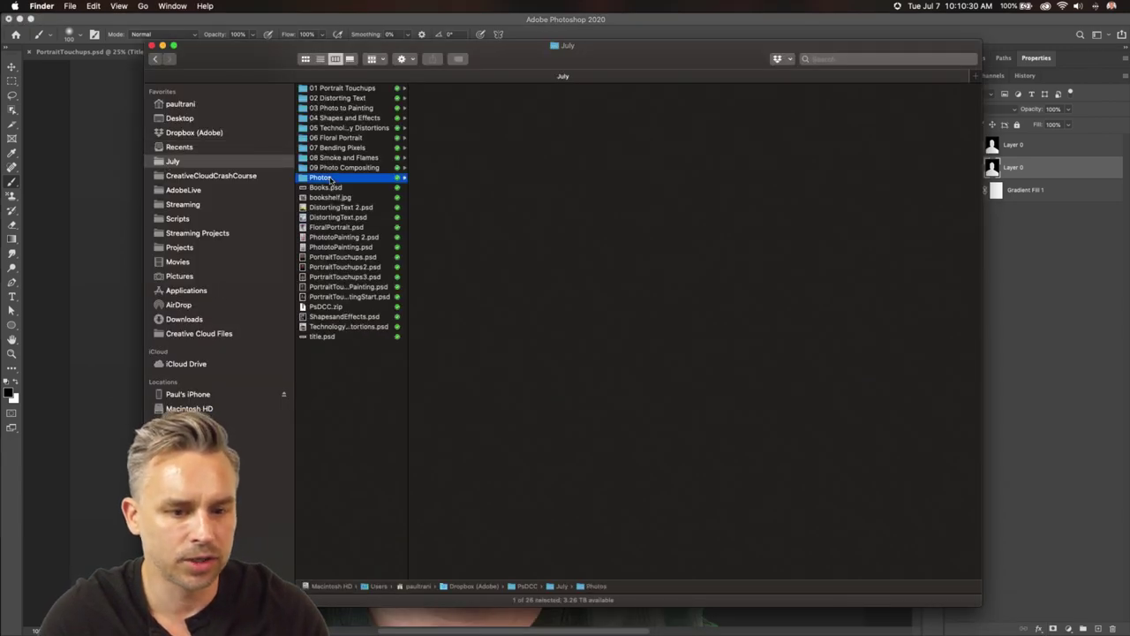
left_click(323, 177)
left_click(305, 58)
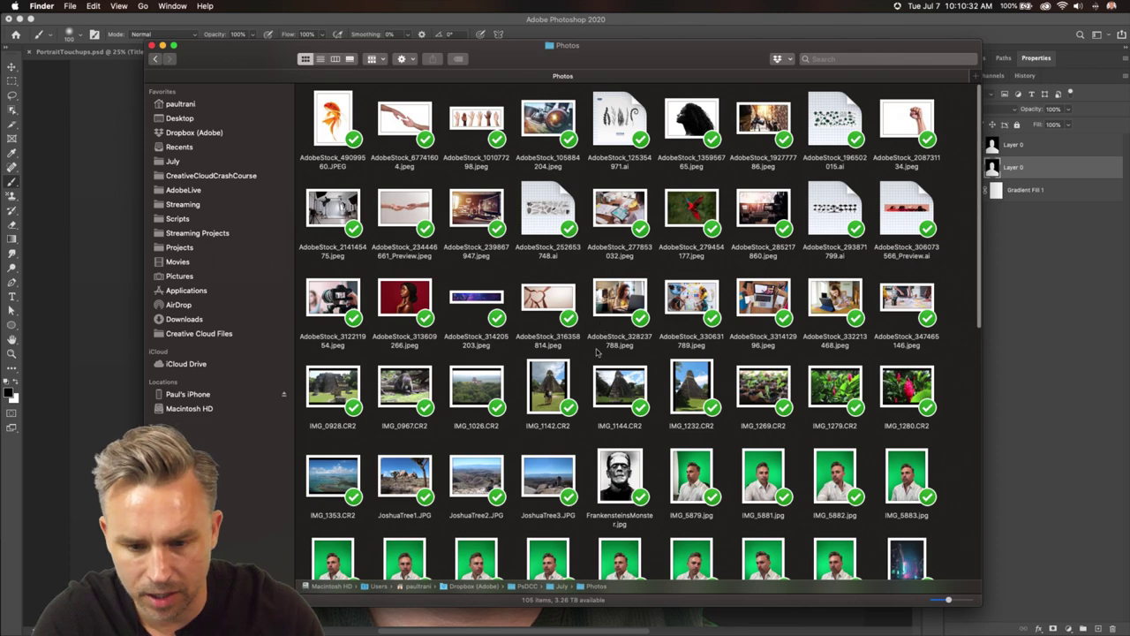
Preview the stock photo AdobeStock_328237788.jpeg of the curly-haired woman and open it in Photoshop
left_click(611, 305)
key("space")
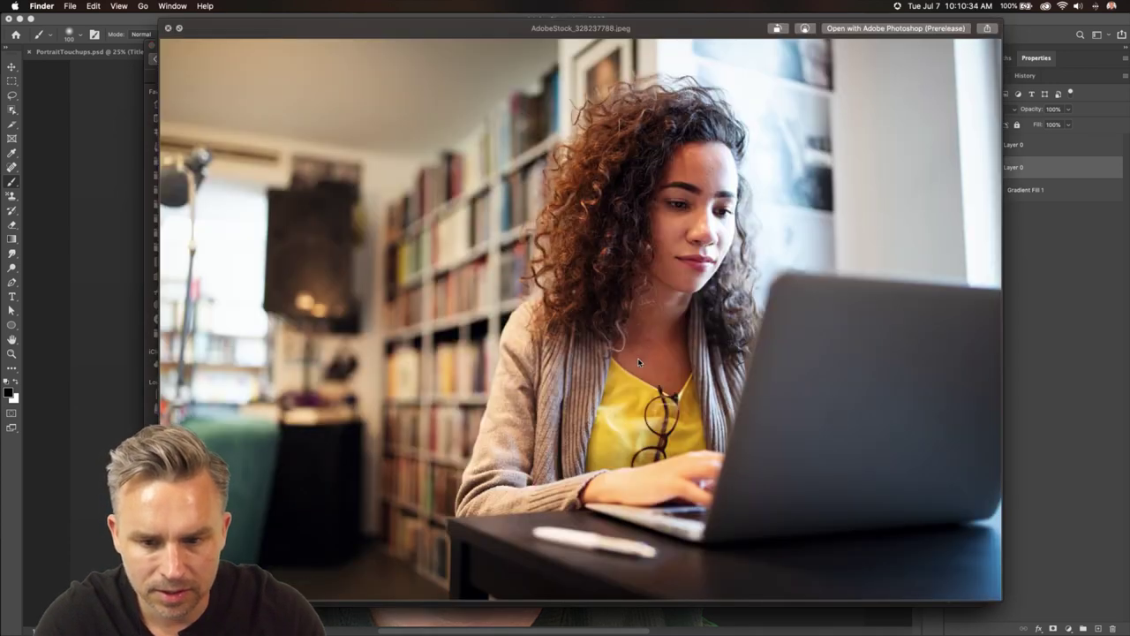
key("space")
mouse_move(380, 622)
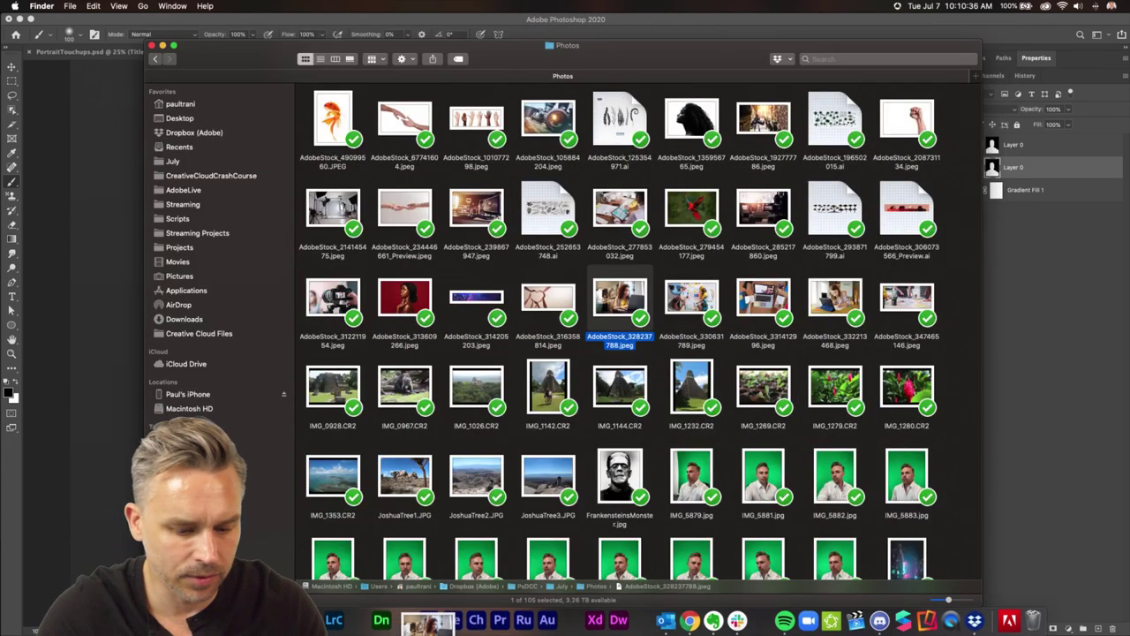
key("super+o")
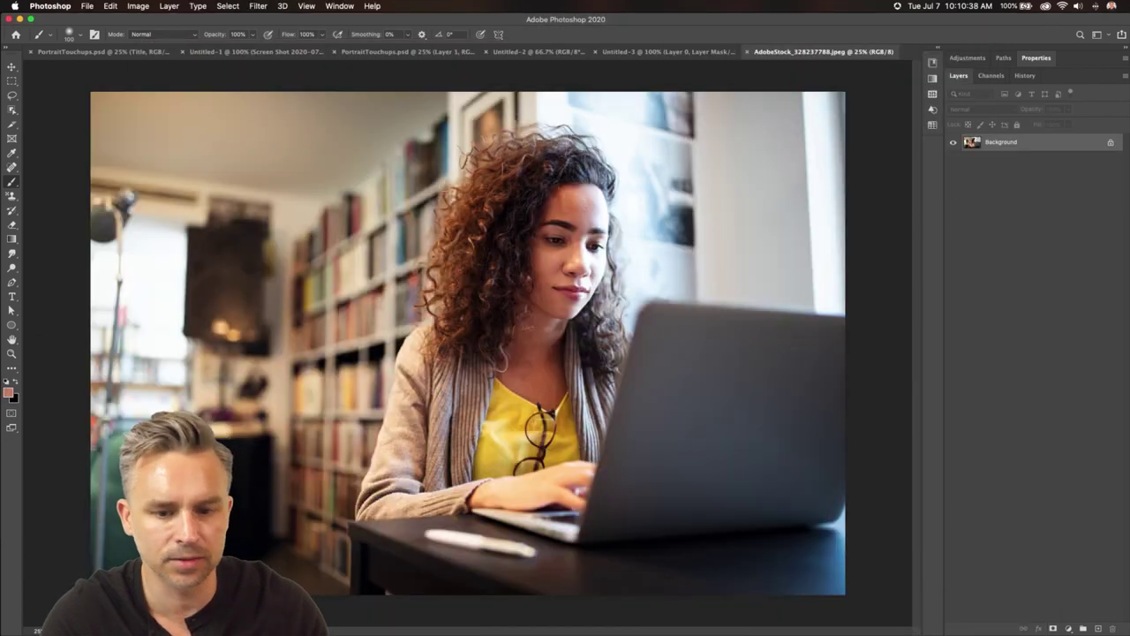
Unlock the photo's background layer and cut out the woman with Select Subject and a layer mask
left_click(1111, 144)
left_click(11, 112)
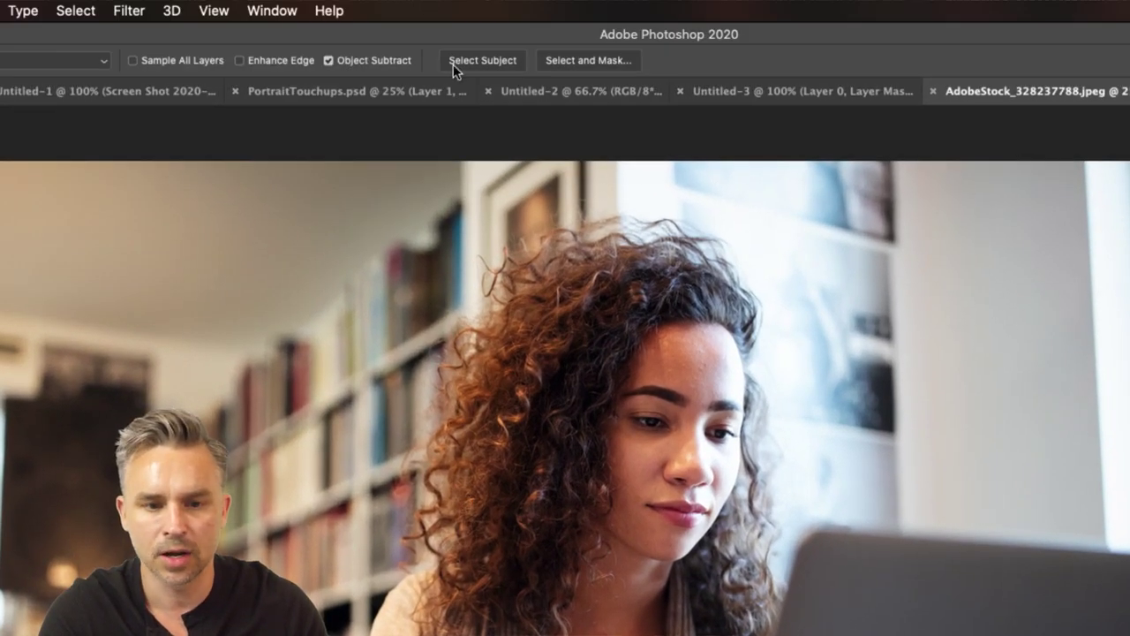
left_click(453, 65)
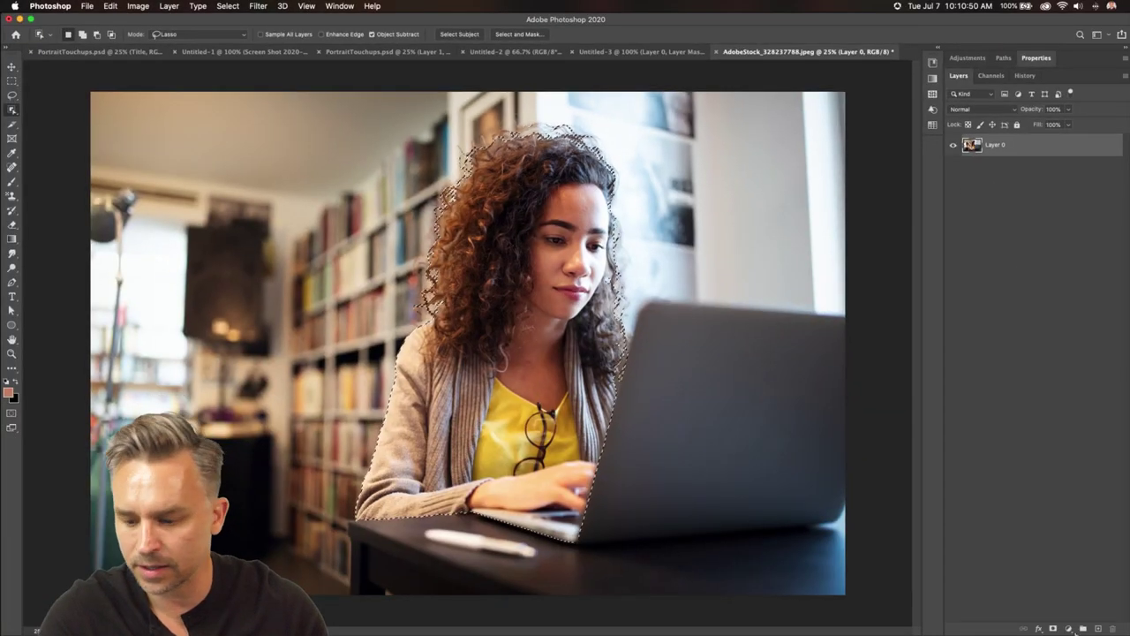
left_click(1053, 628)
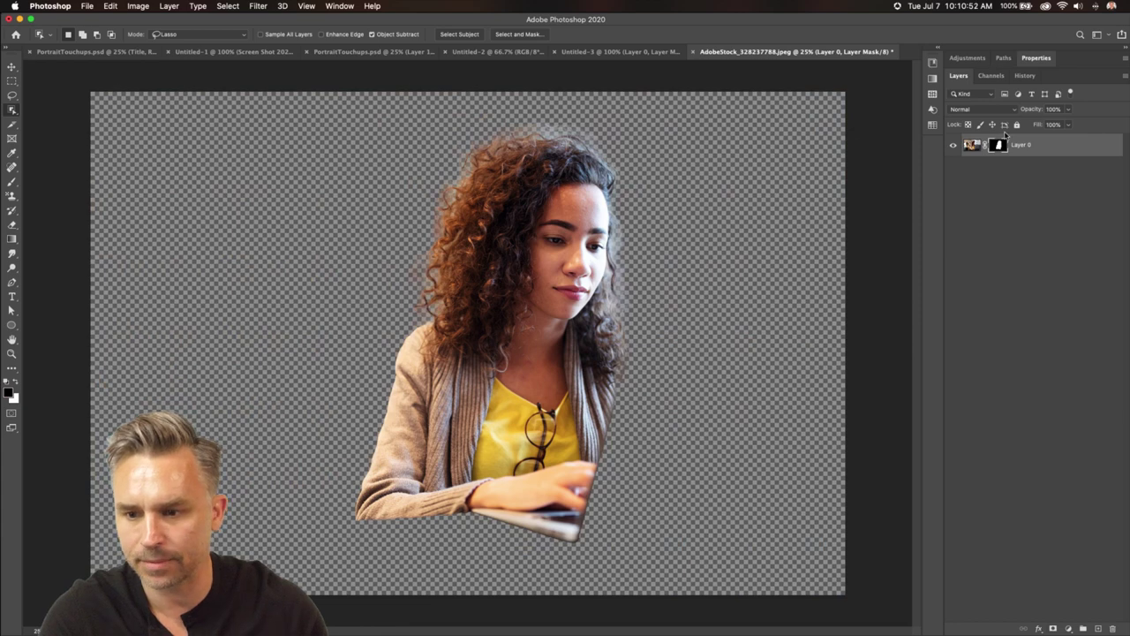
View the woman's layer mask on its own and examine the edges around the curly hair up close
left_click(993, 147, "alt")
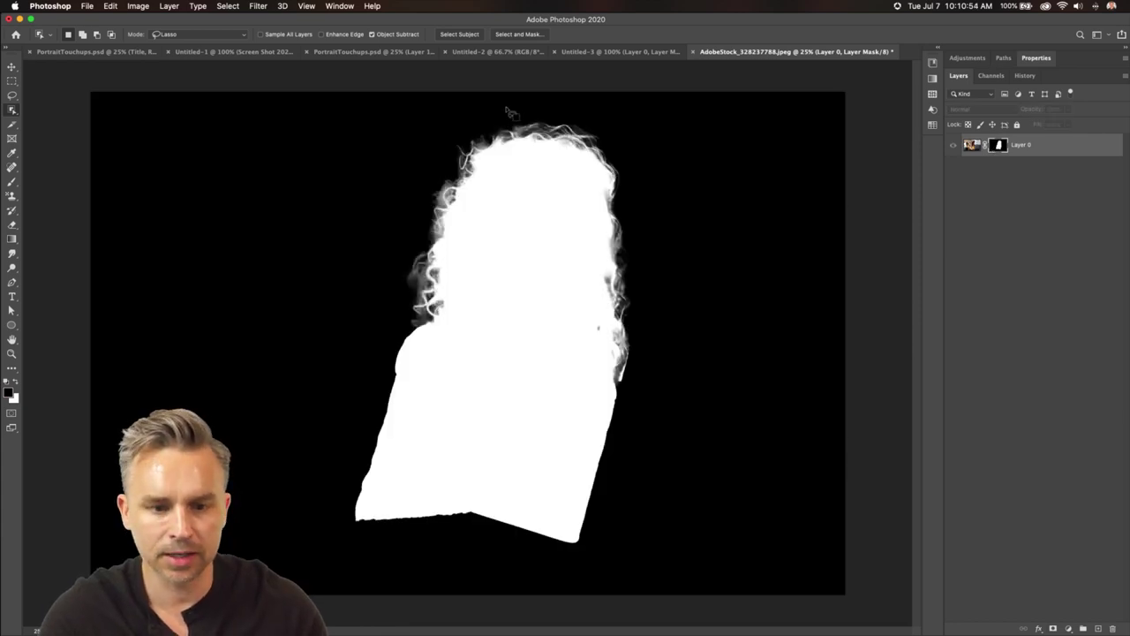
key("super+equal")
key("super+equal")
key("super+equal")
left_click_drag(494, 136, 351, 513)
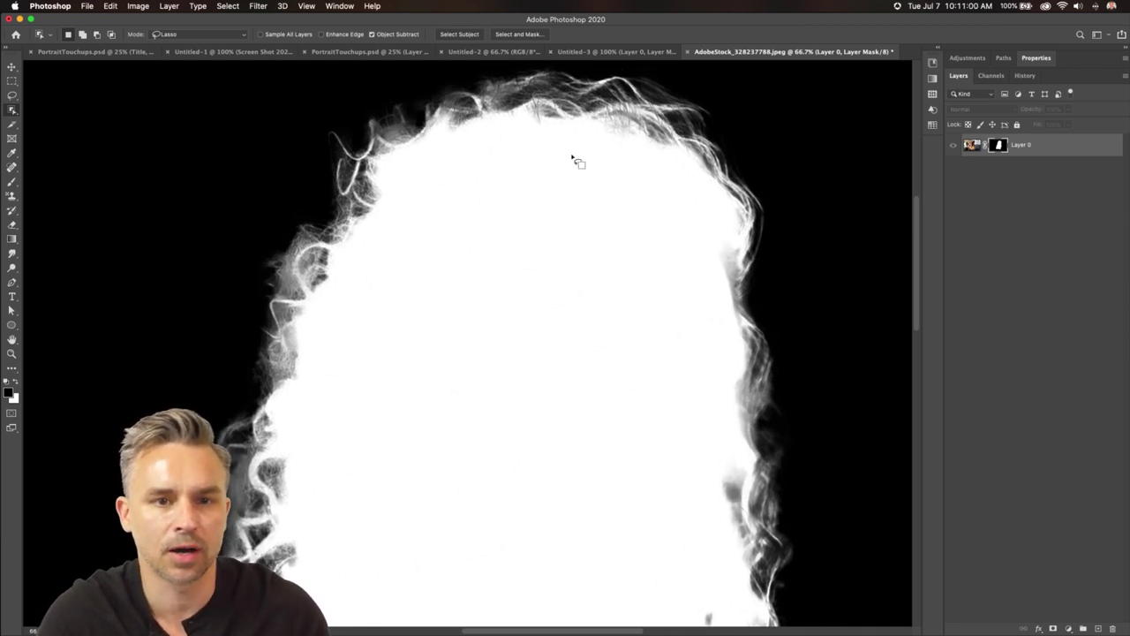
Duplicate the woman's layer, hide the original, and replace the copy's mask with a new one made with Select Subject
left_click_drag(1027, 151, 1104, 629)
right_click(996, 145)
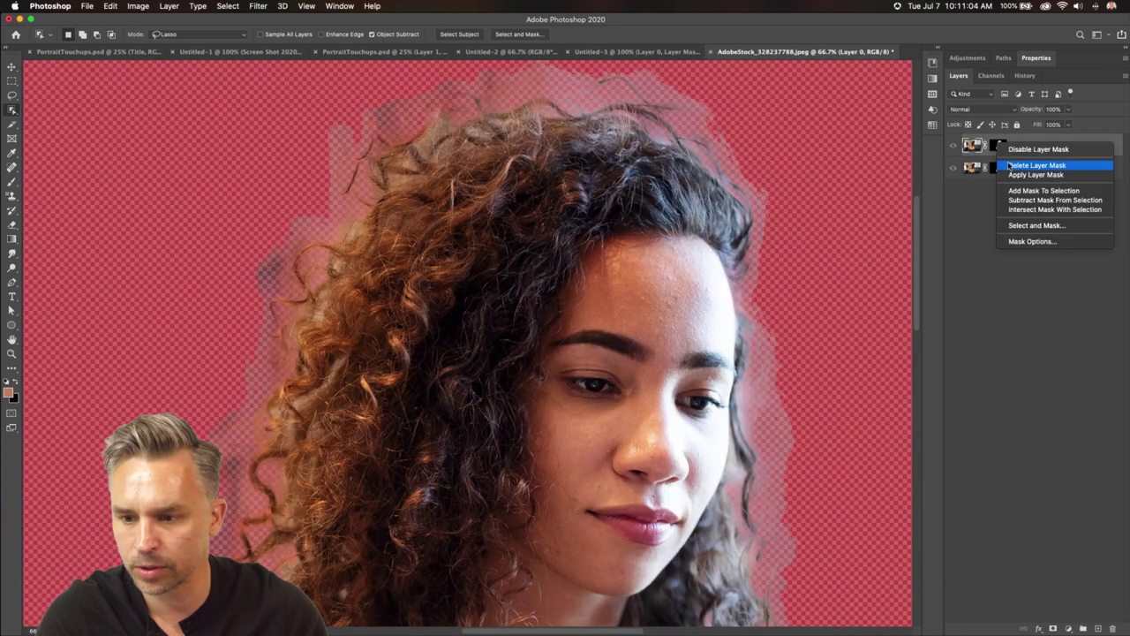
left_click(967, 154)
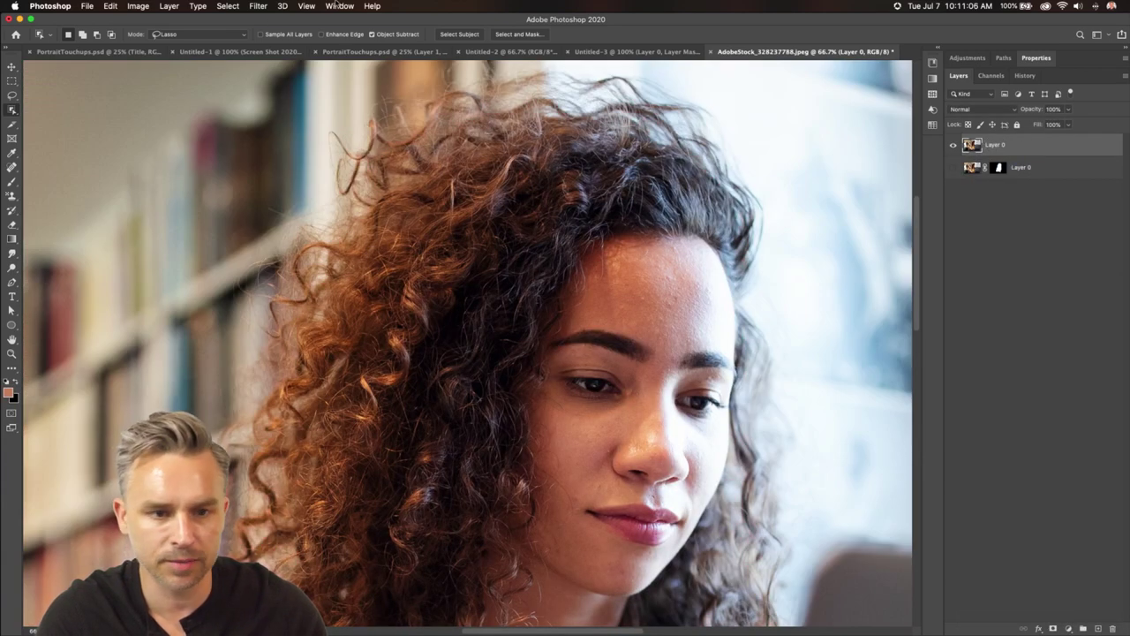
left_click(459, 35)
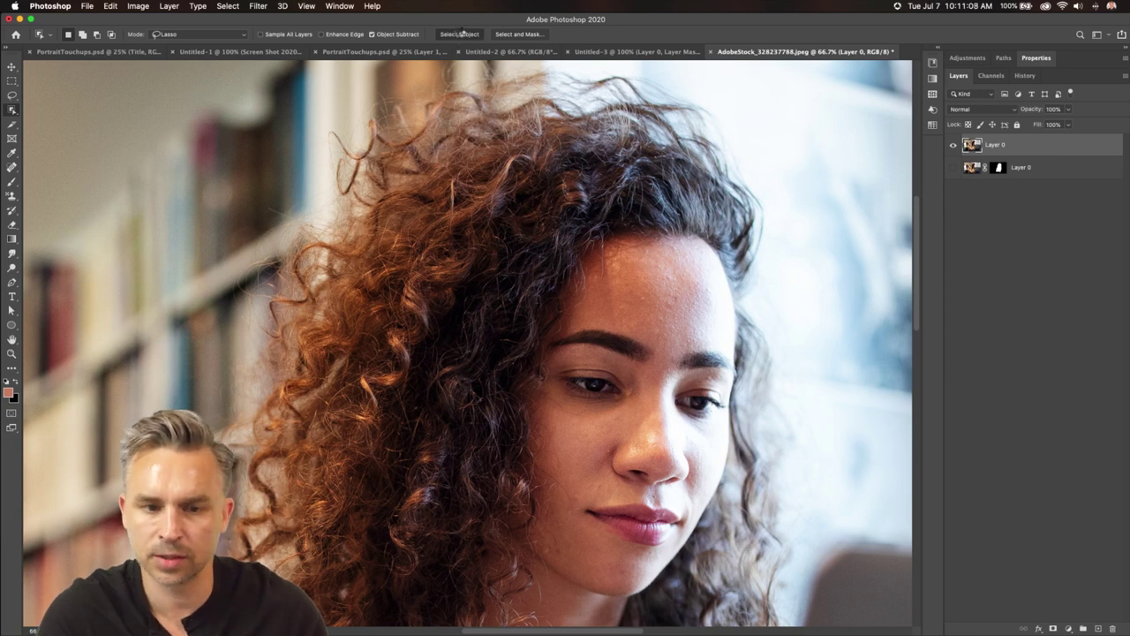
left_click(1052, 628)
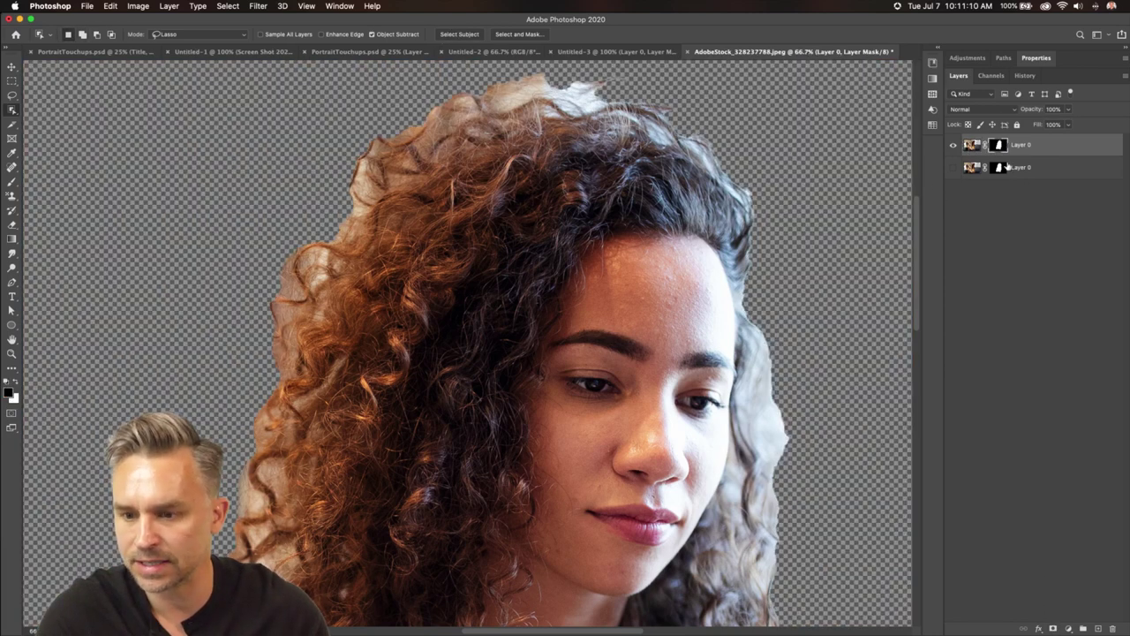
Compare the hair edges of the upper and lower Layer 0 masks by showing each mask alone, and return to the normal view
left_click(997, 147, "alt")
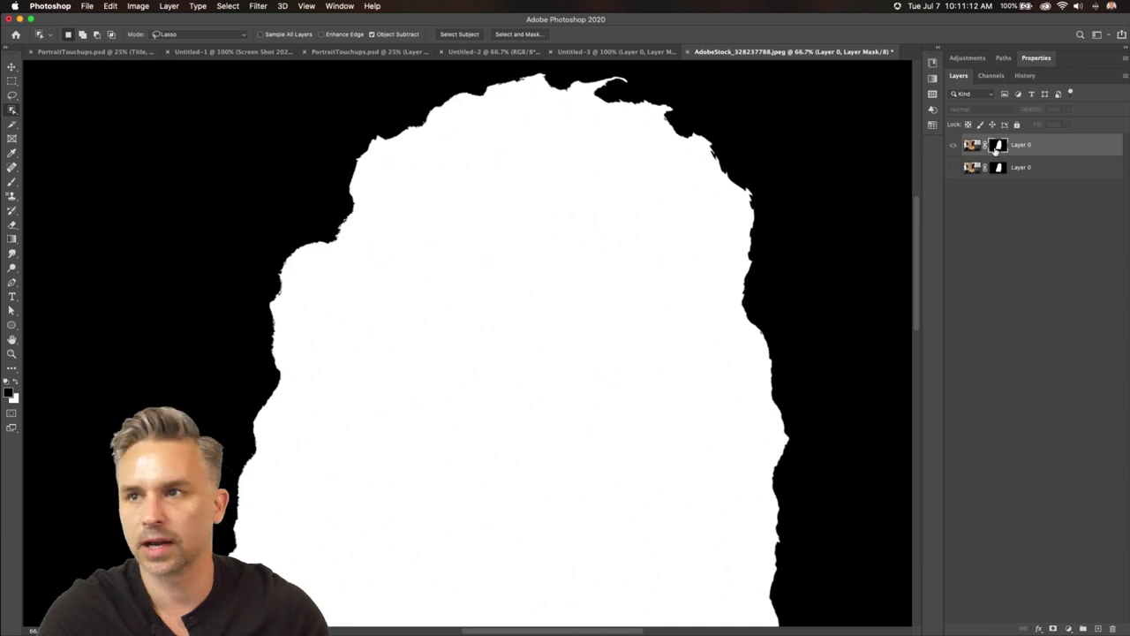
left_click(953, 147)
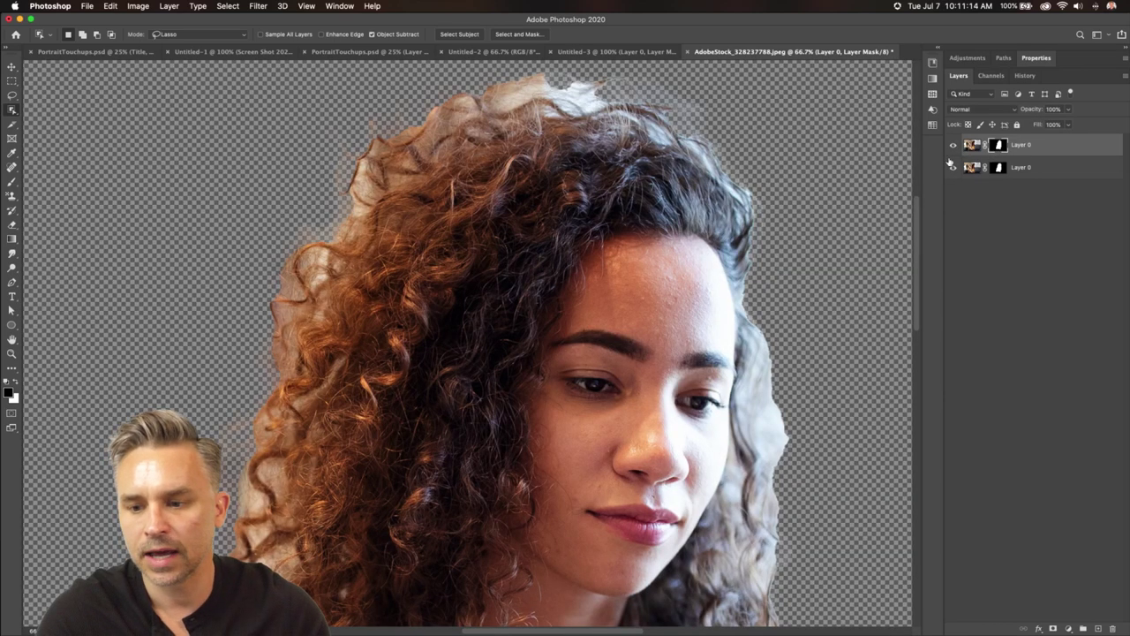
left_click(997, 168)
left_click(997, 169, "alt")
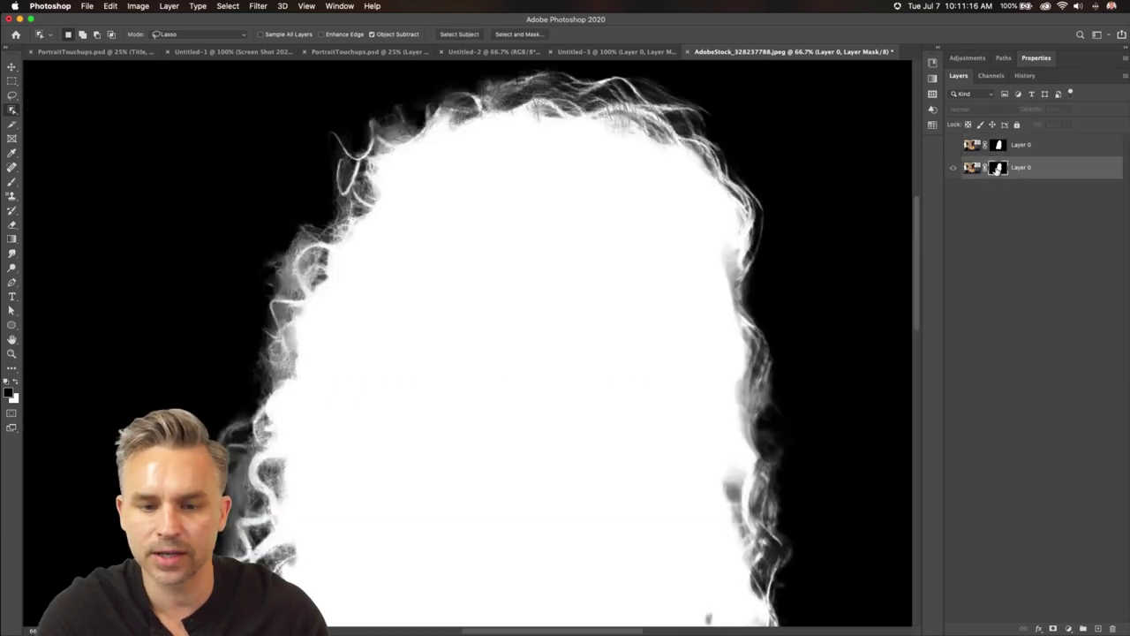
left_click(997, 169, "alt")
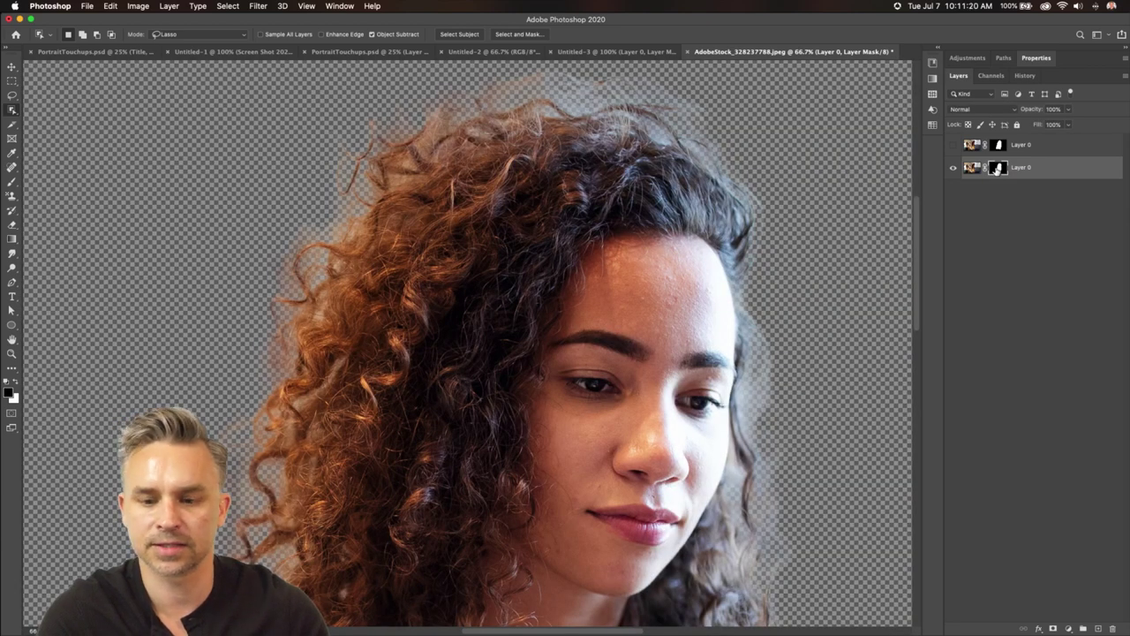
Close the stock photo without saving and return to the green-screen selfie document
key("super+w")
left_click(530, 217)
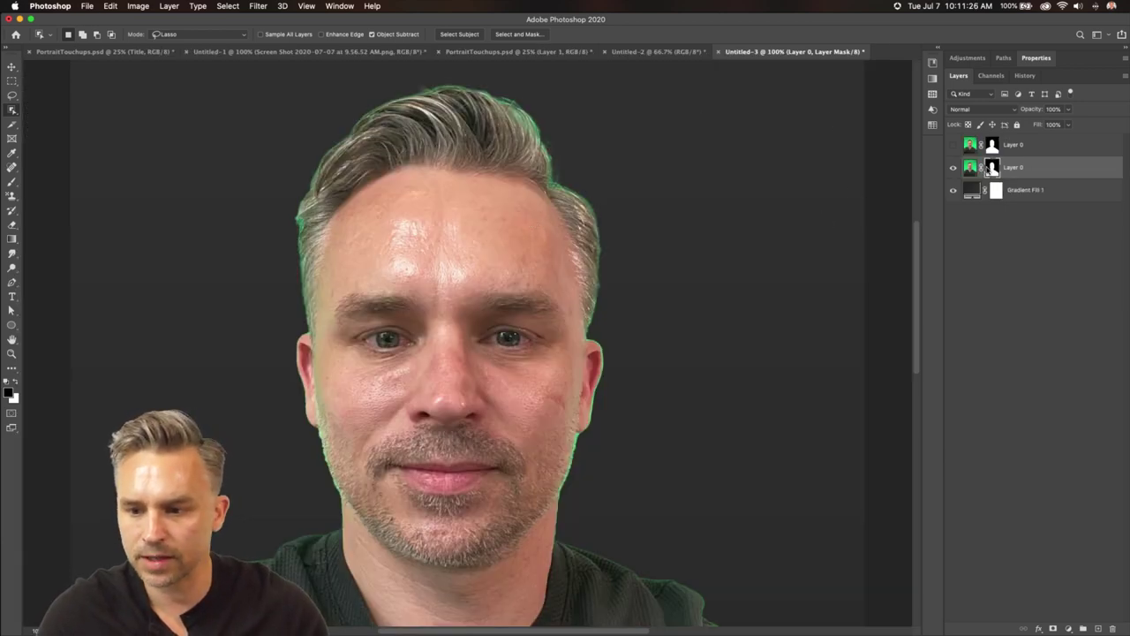
Open the visible Layer 0's mask in Select and Mask and reduce the Refine Edge Brush size
left_click(1026, 59)
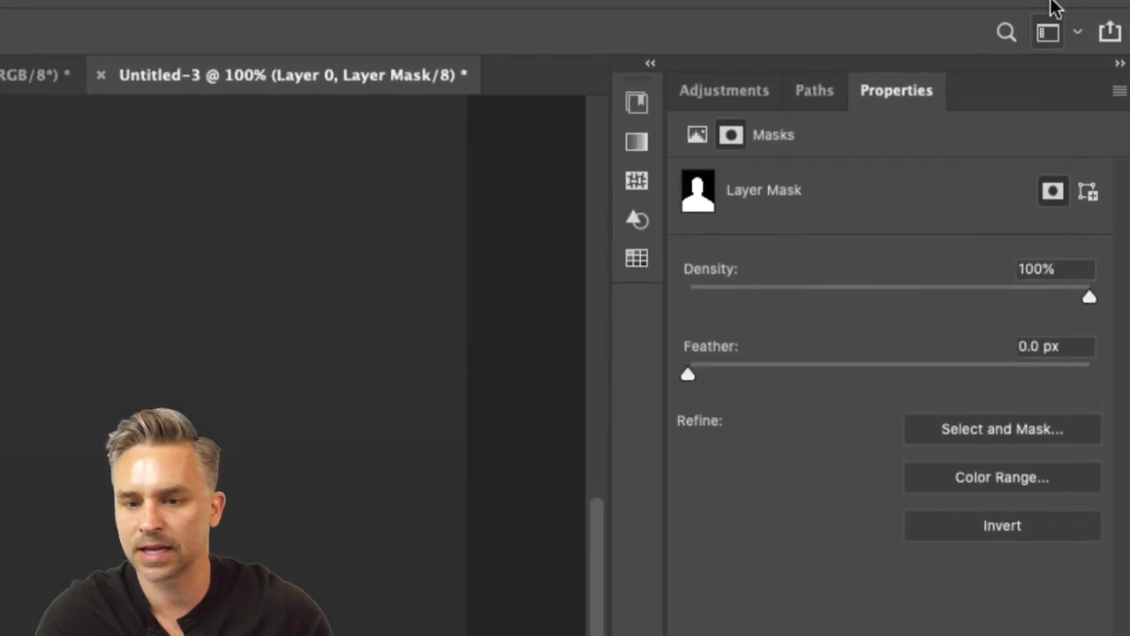
left_click(976, 464)
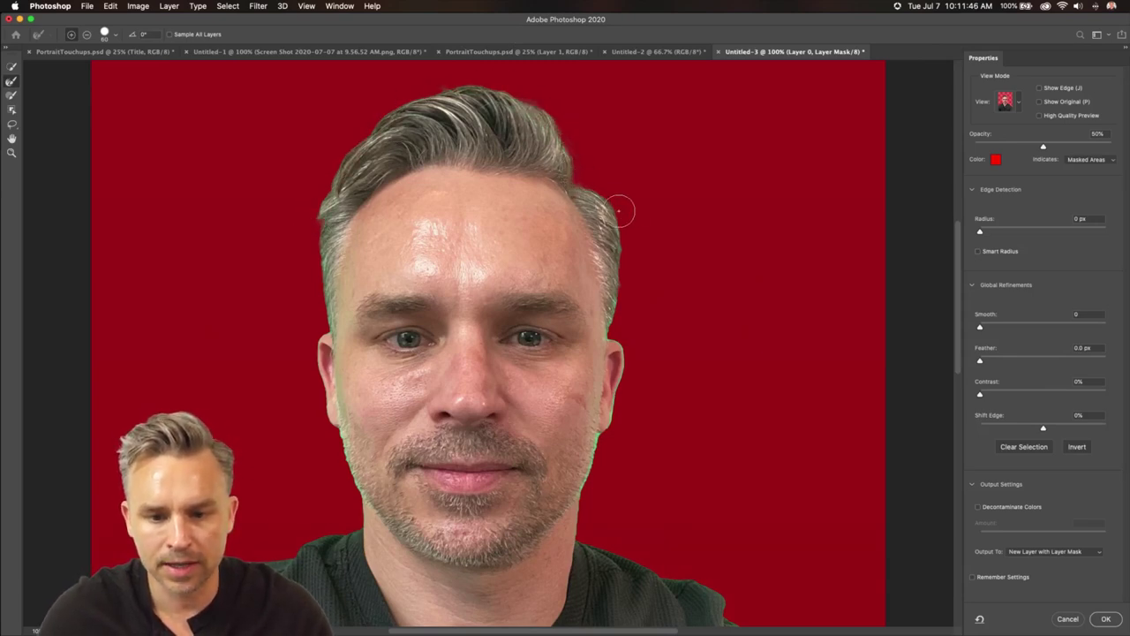
key("bracketleft")
key("bracketleft")
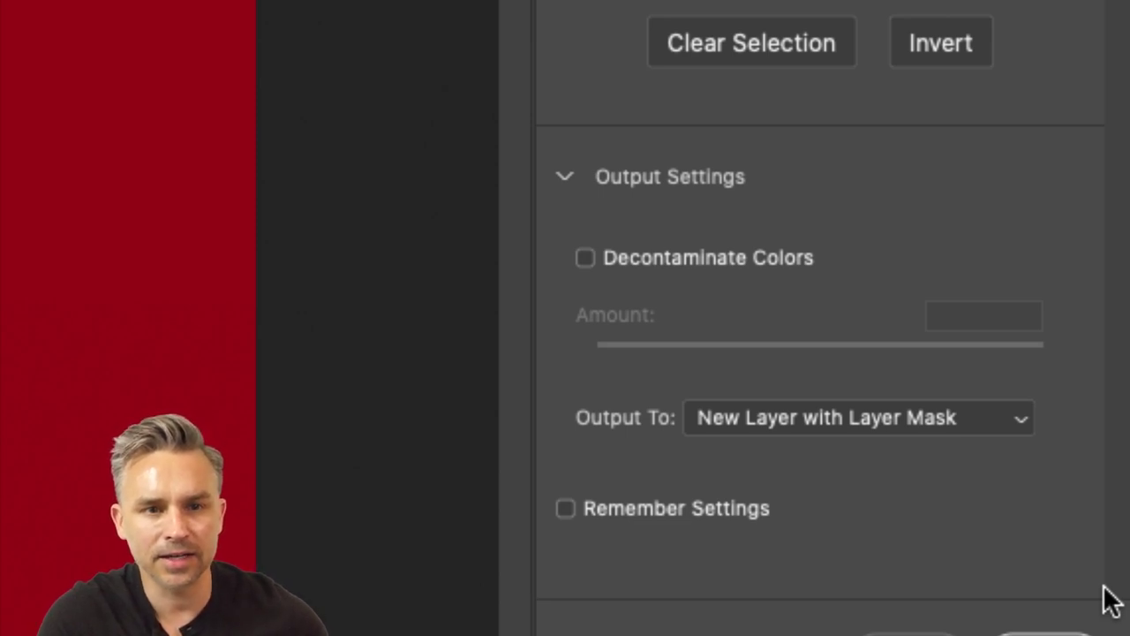
Enable Decontaminate Colors at 100% and output the refined cutout to a new layer with layer mask
left_click(583, 261)
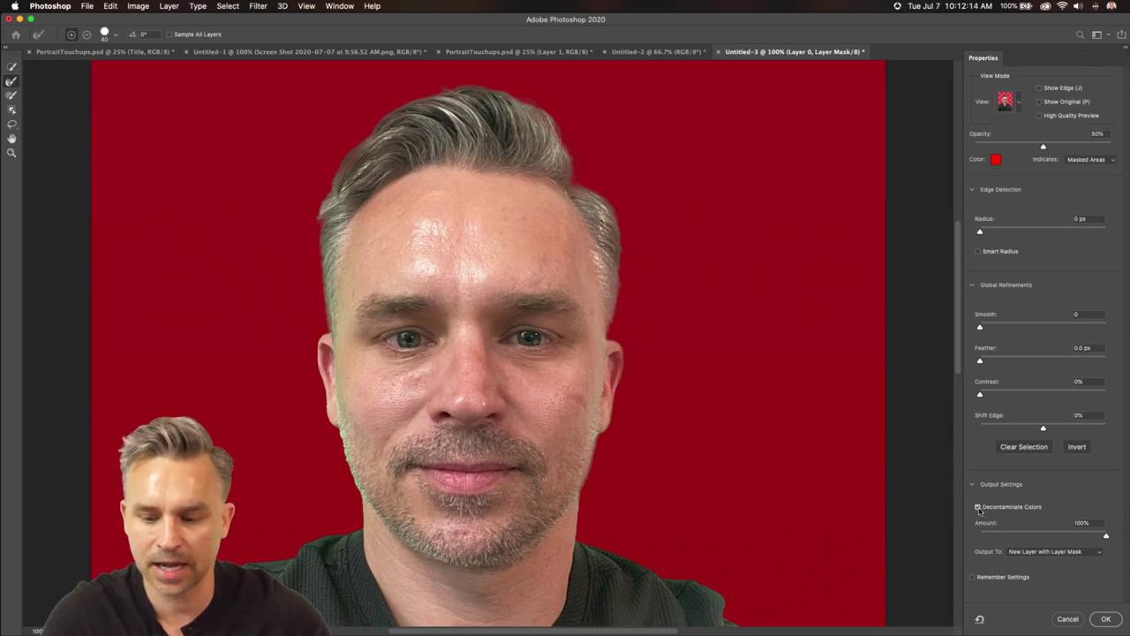
left_click(977, 508)
left_click(978, 507)
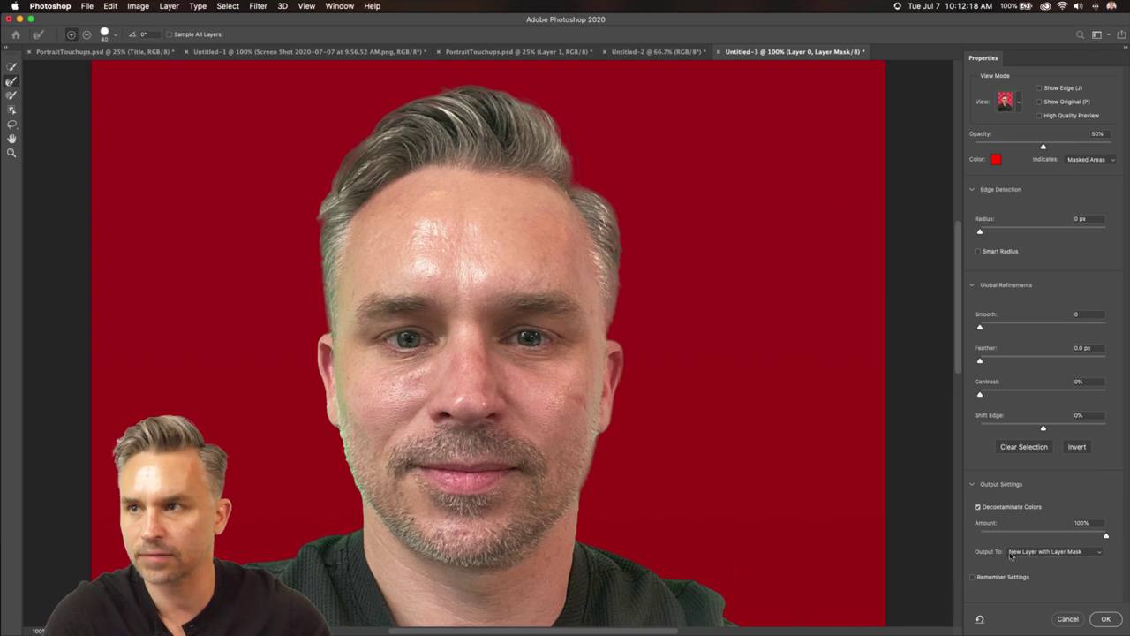
left_click(1106, 620)
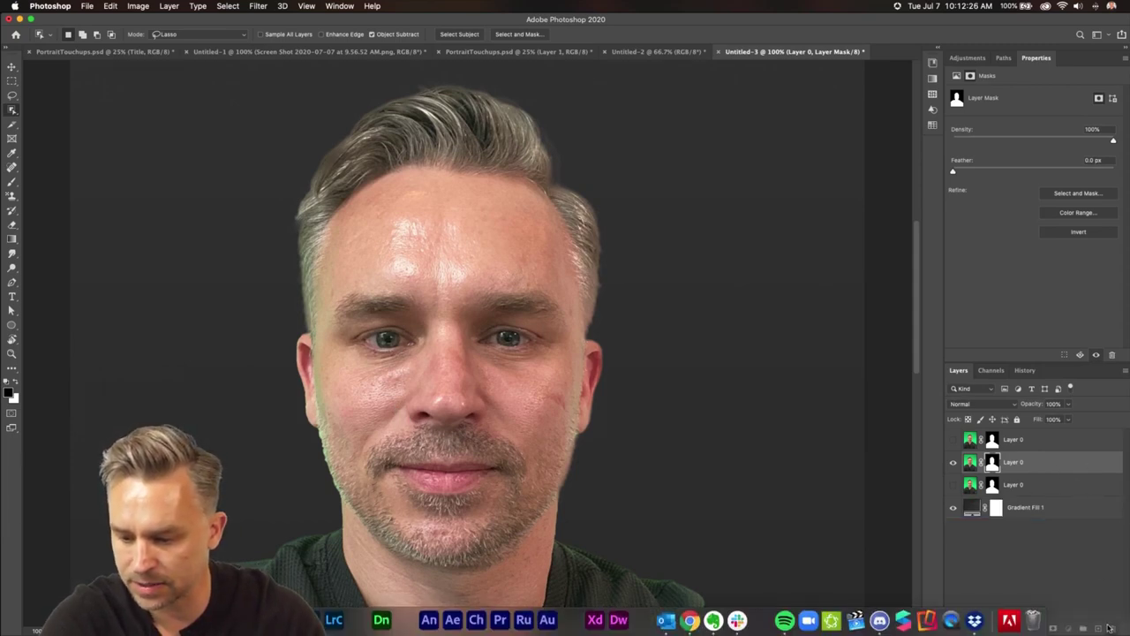
Delete the mask from the hidden Layer 0 just above the gradient fill and remove the spare topmost Layer 0
left_click(1021, 484)
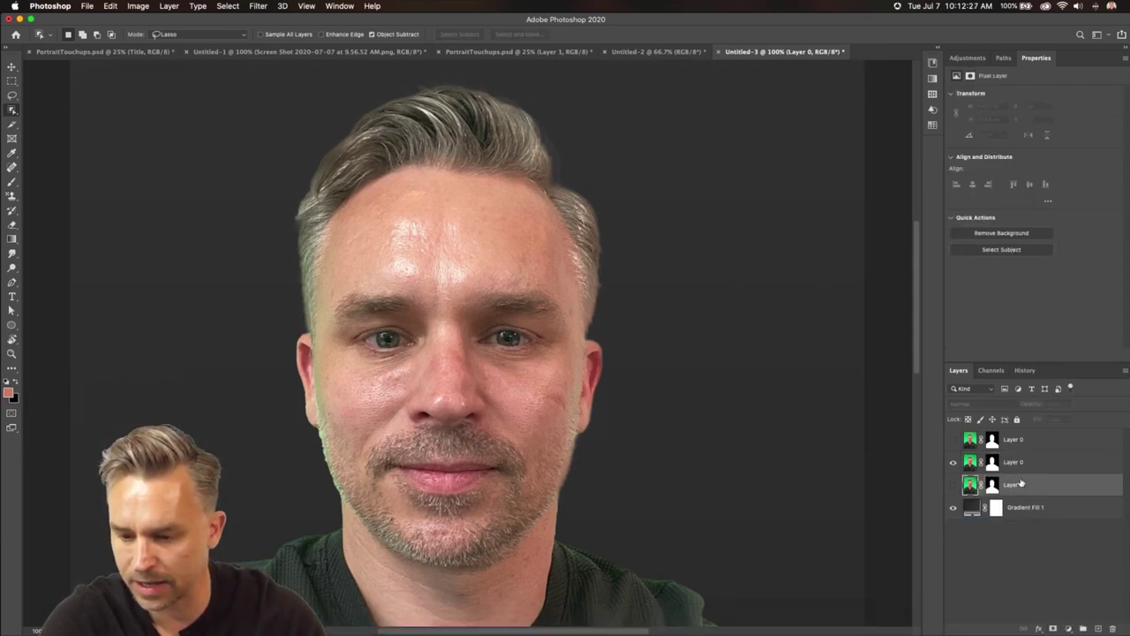
right_click(993, 486)
left_click(1015, 505)
left_click_drag(993, 484, 1111, 628)
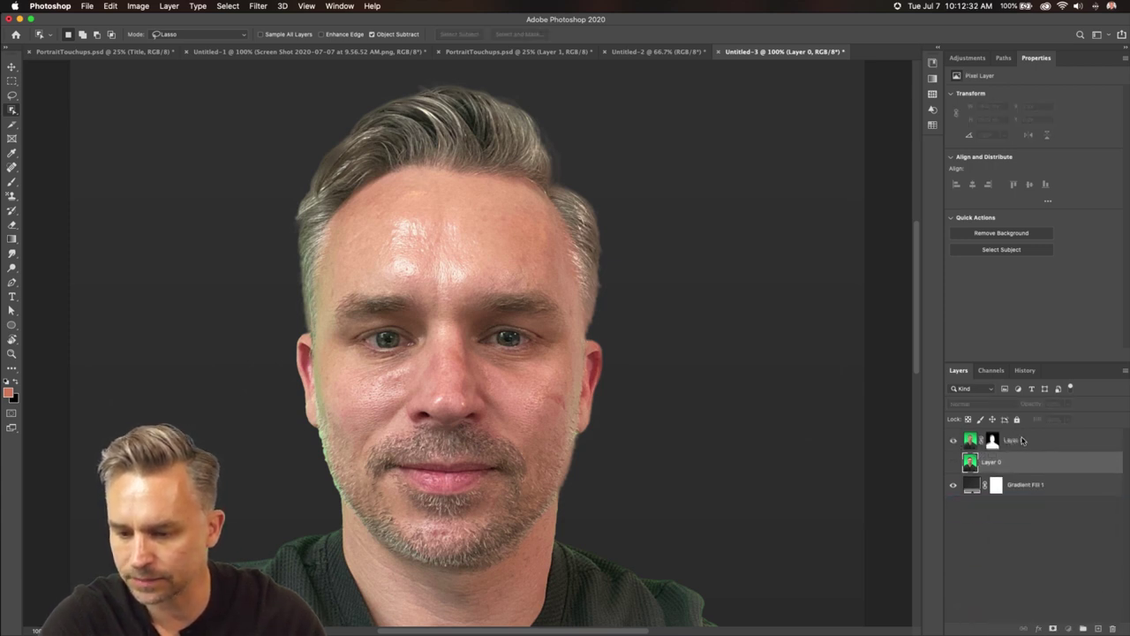
Duplicate the decontaminated Layer 0 with its mask and keep only the upper copy visible
left_click(1022, 439)
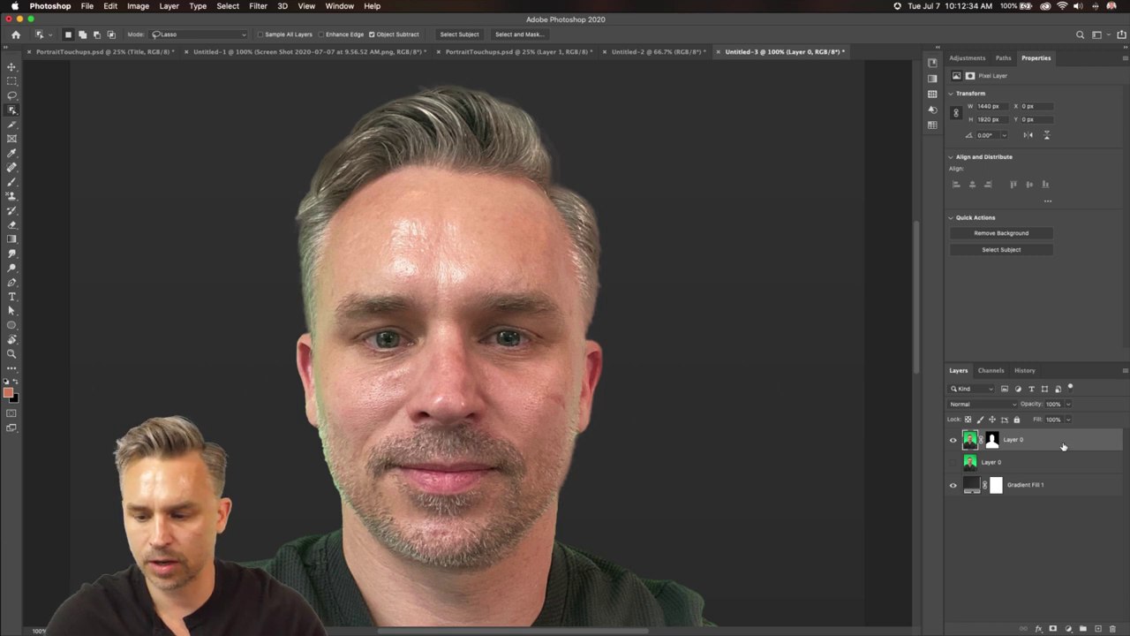
key("super+j")
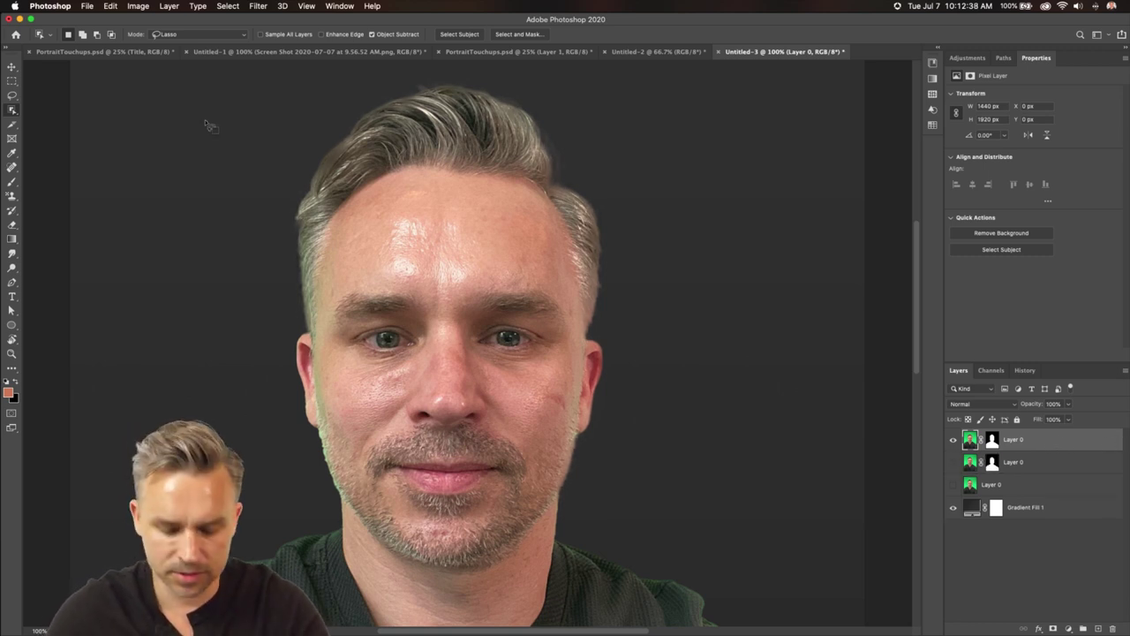
key("super+equal")
key("super+equal")
key("super+minus")
left_click_drag(205, 119, 419, 312)
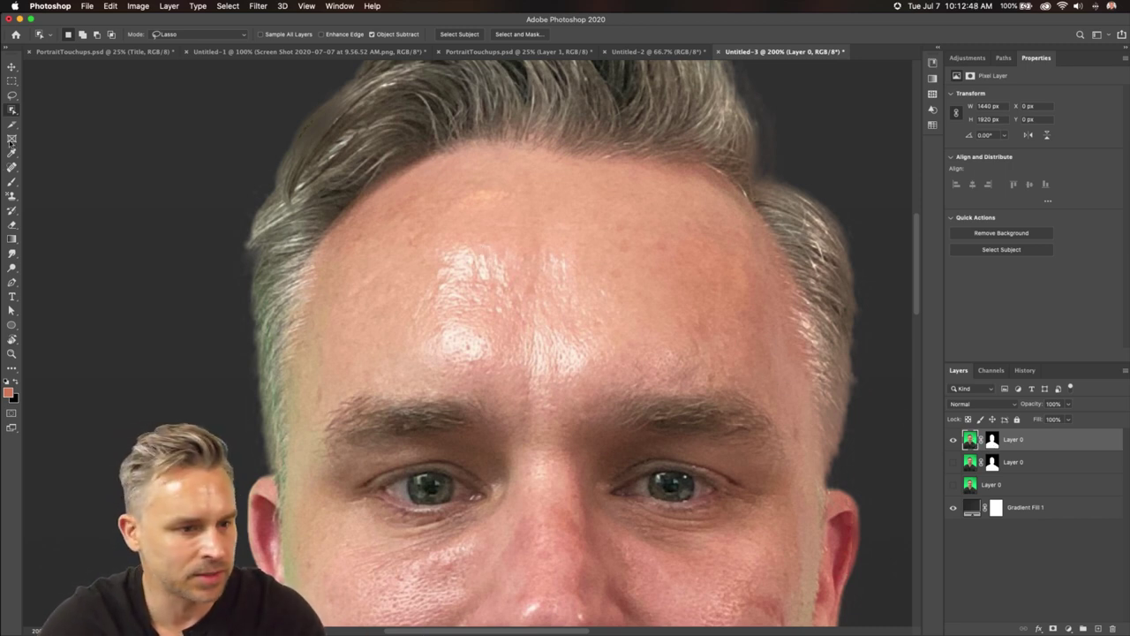
left_click(11, 196)
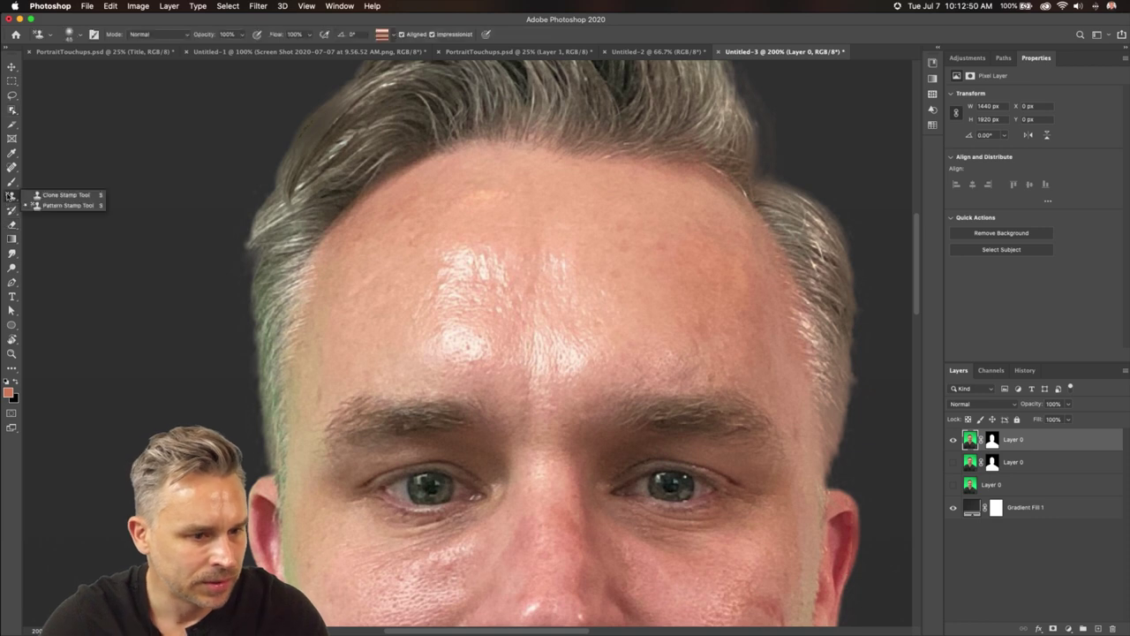
left_click(53, 193)
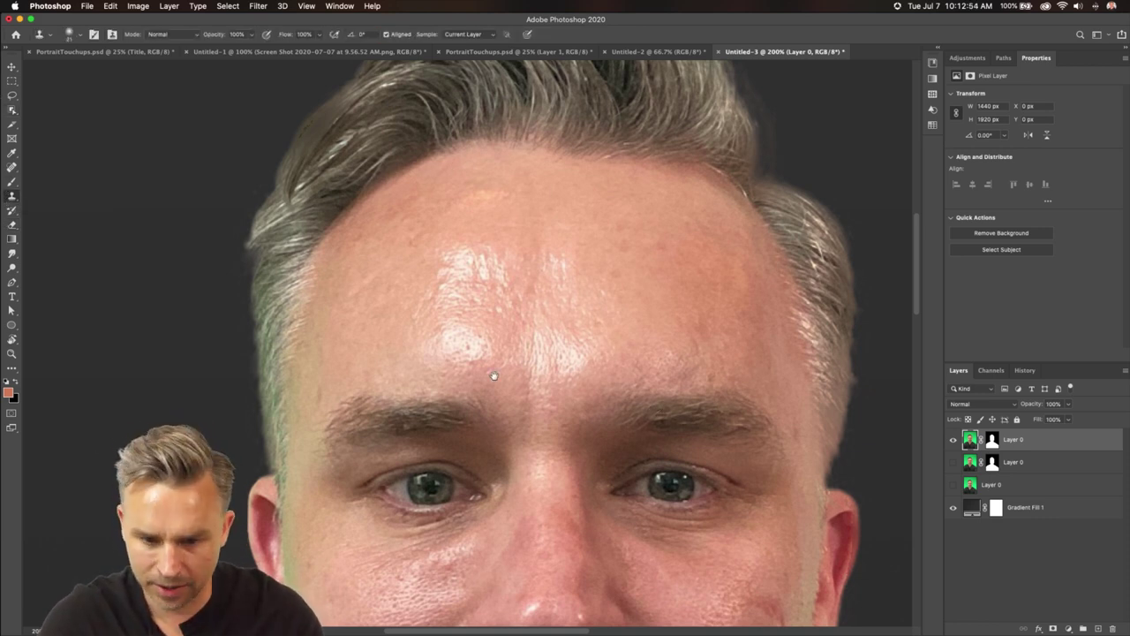
scroll(442, 265, "down", 5)
scroll(317, 459, "up", 6)
scroll(349, 598, "right", 2)
scroll(345, 379, "down", 3)
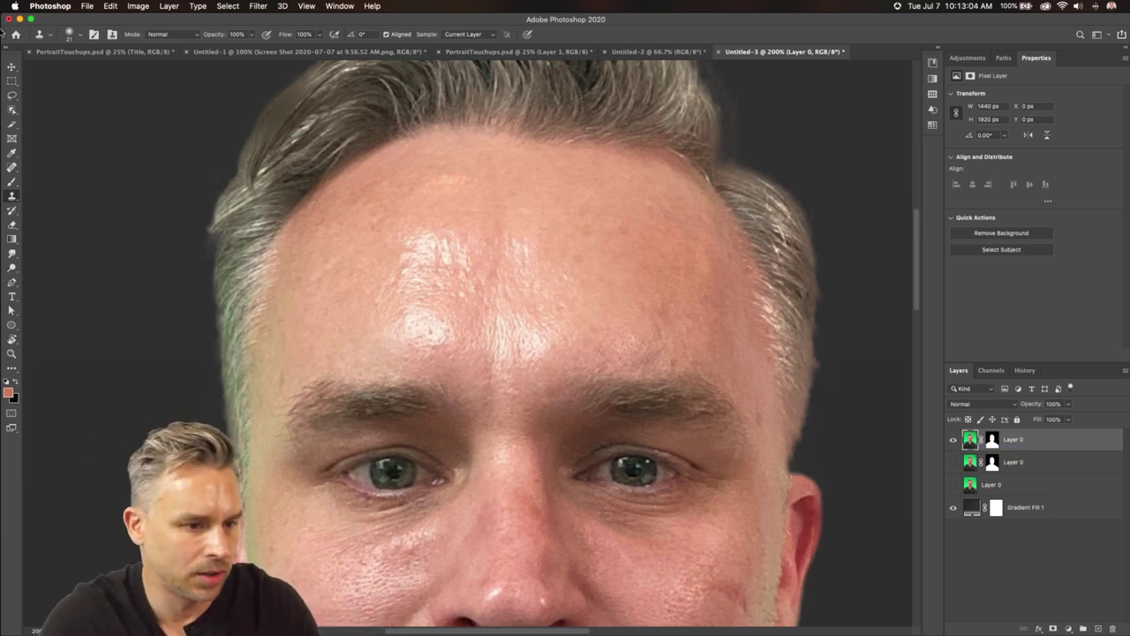
Choose the Spot Healing Brush, reduce its size to 15 and heal small blemishes on the nose and under the eye
left_click(10, 168)
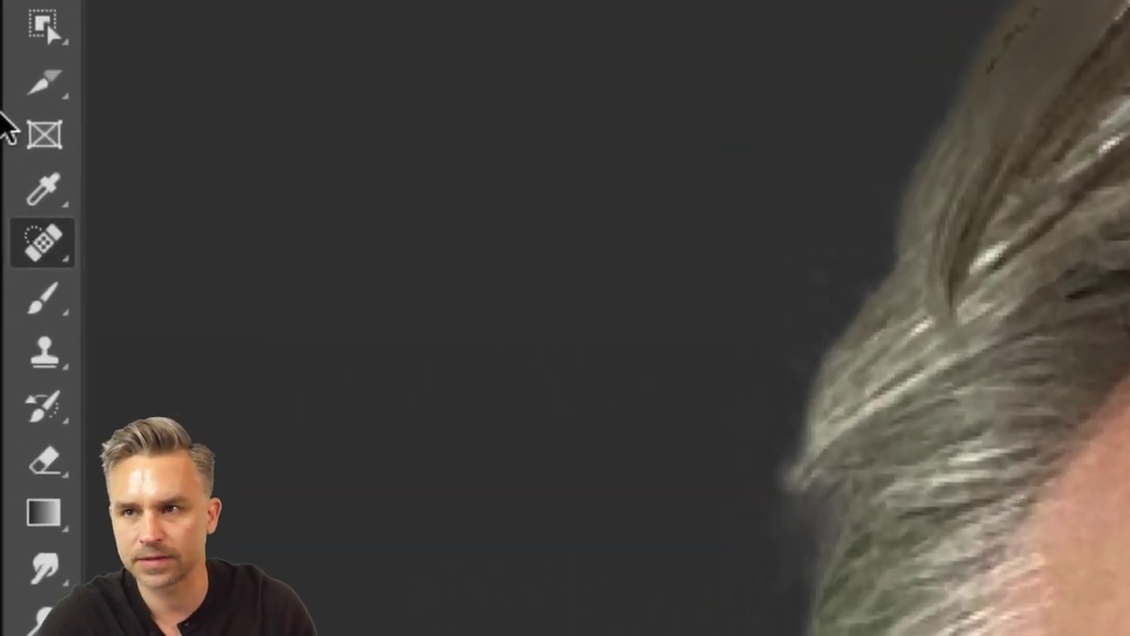
right_click(45, 252)
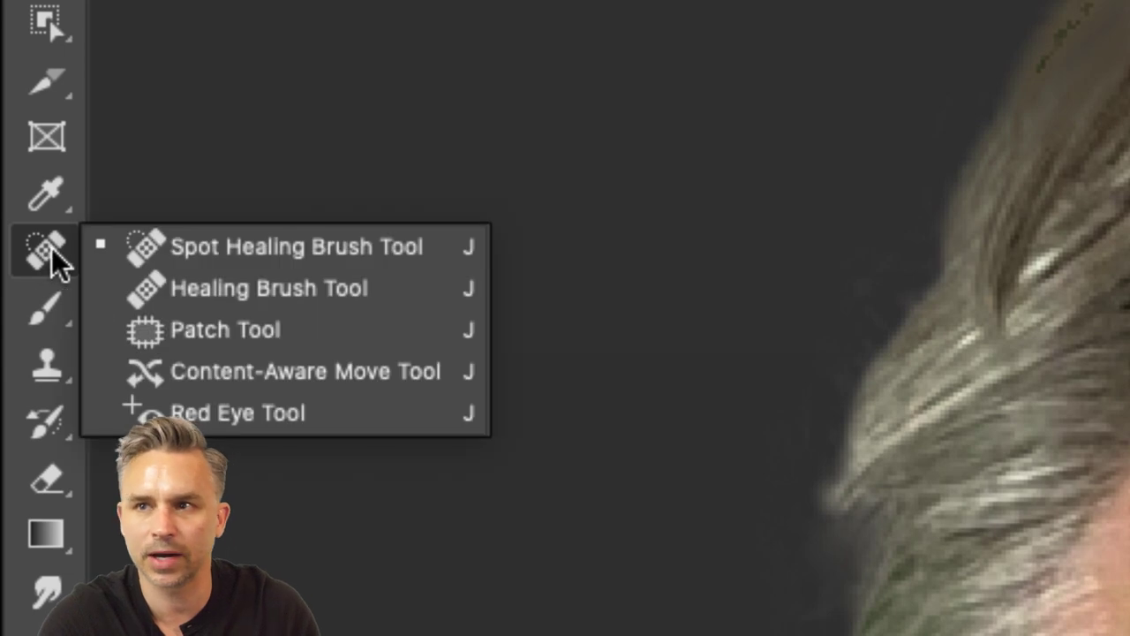
left_click(223, 252)
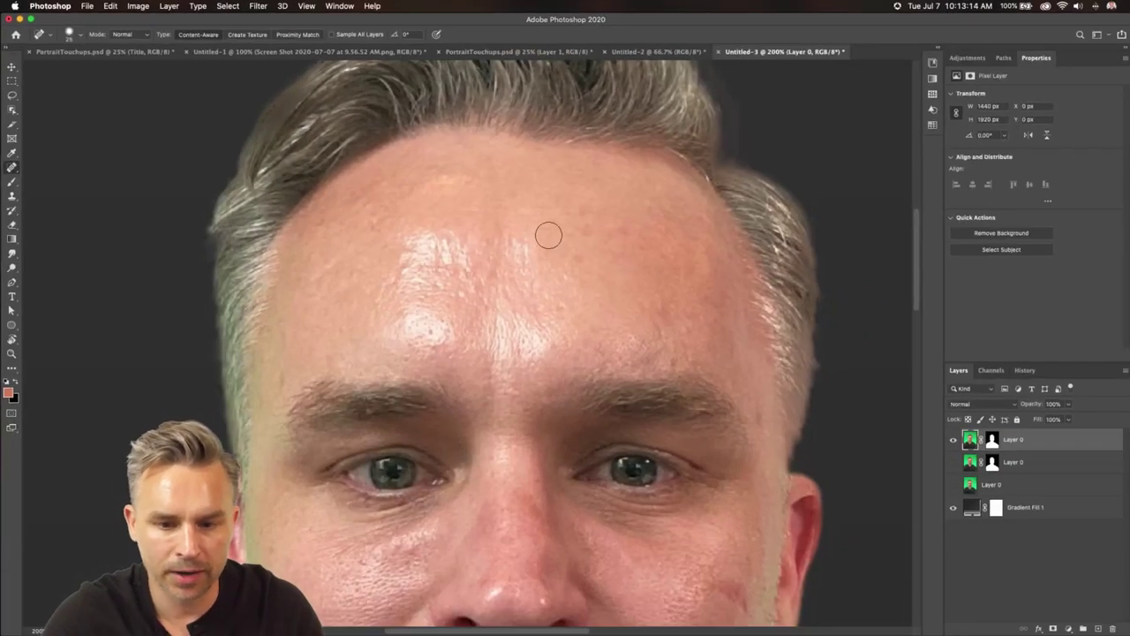
key("bracketleft")
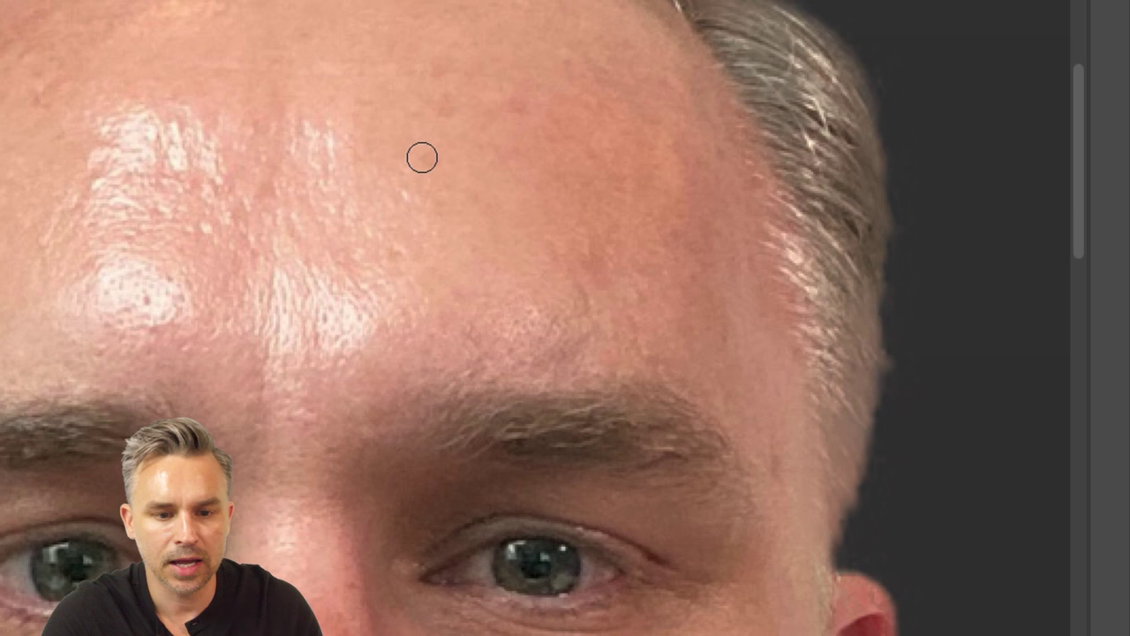
left_click(144, 301)
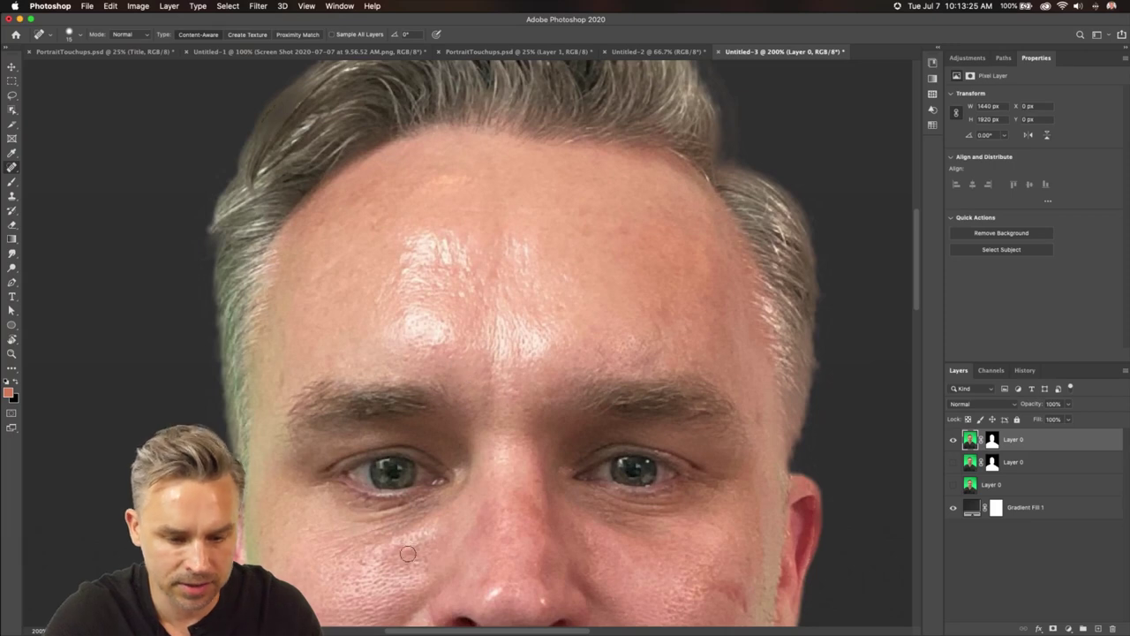
scroll(131, 327, "down", 5)
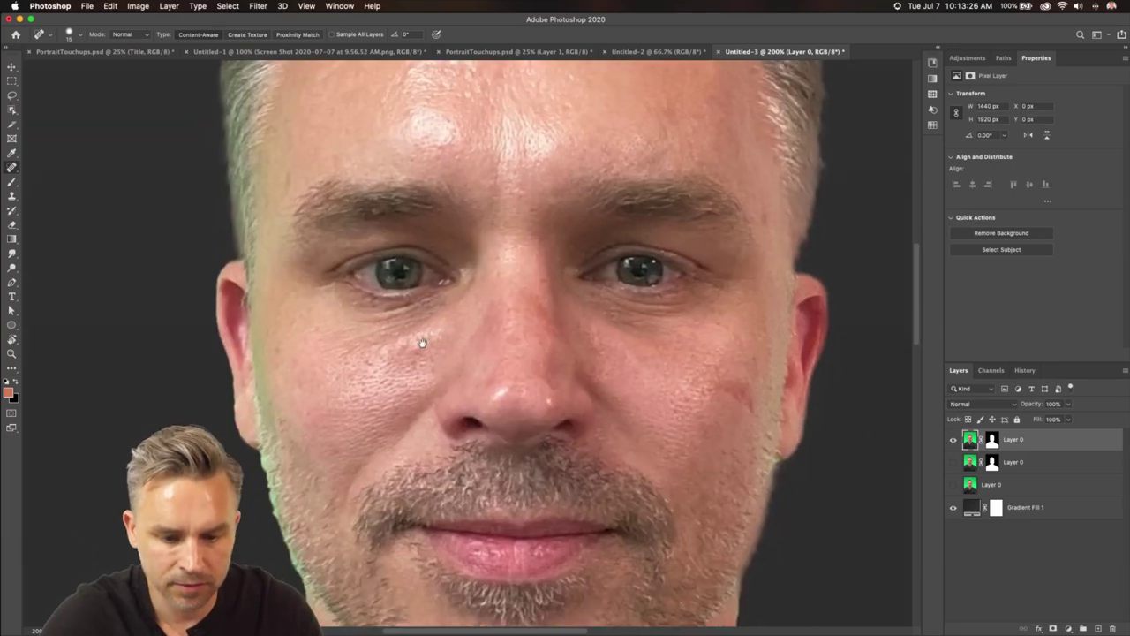
left_click(514, 308)
left_click(415, 351)
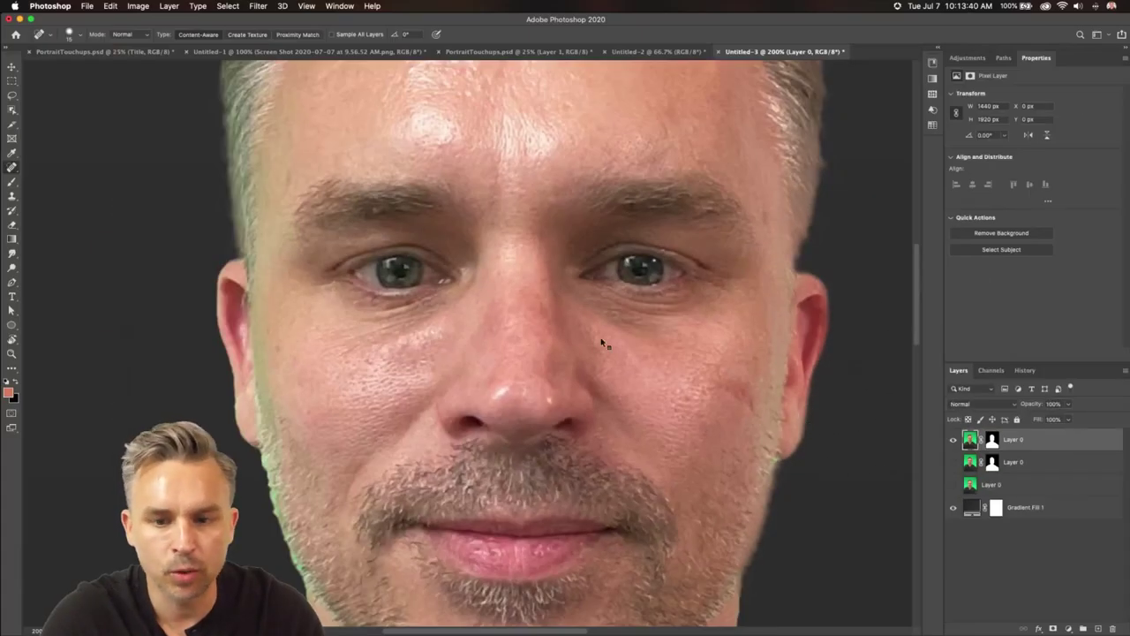
Heal the small spots at the temple, below the hairline and on the upper forehead with the Spot Healing Brush
left_click_drag(513, 164, 495, 324)
left_click(269, 338)
left_click(362, 180)
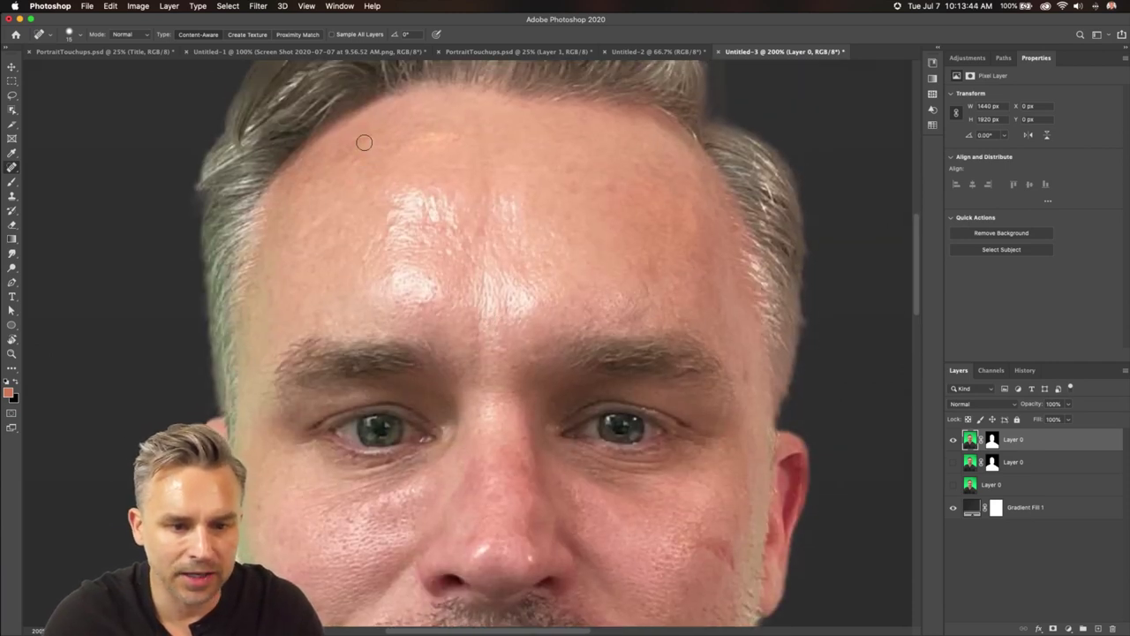
mouse_move(571, 175)
left_mouse_down()
mouse_move(572, 197)
mouse_move(616, 194)
left_mouse_up()
left_click(574, 171)
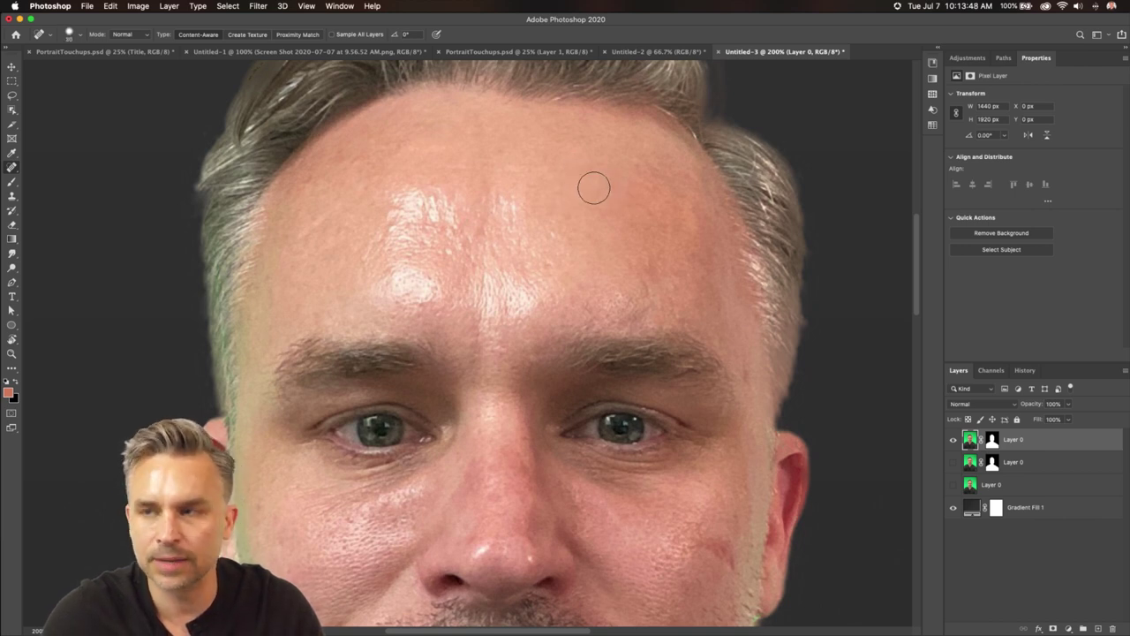
Adjust the healing brush to size 25 and heal the remaining spots across the forehead
key("bracketright")
key("bracketright")
key("bracketright")
key("bracketright")
key("bracketright")
key("bracketright")
key("bracketright")
key("bracketright")
key("bracketleft")
key("bracketleft")
key("bracketleft")
key("bracketleft")
key("bracketleft")
key("bracketleft")
key("bracketleft")
key("bracketleft")
key("bracketleft")
key("bracketleft")
left_click(573, 216)
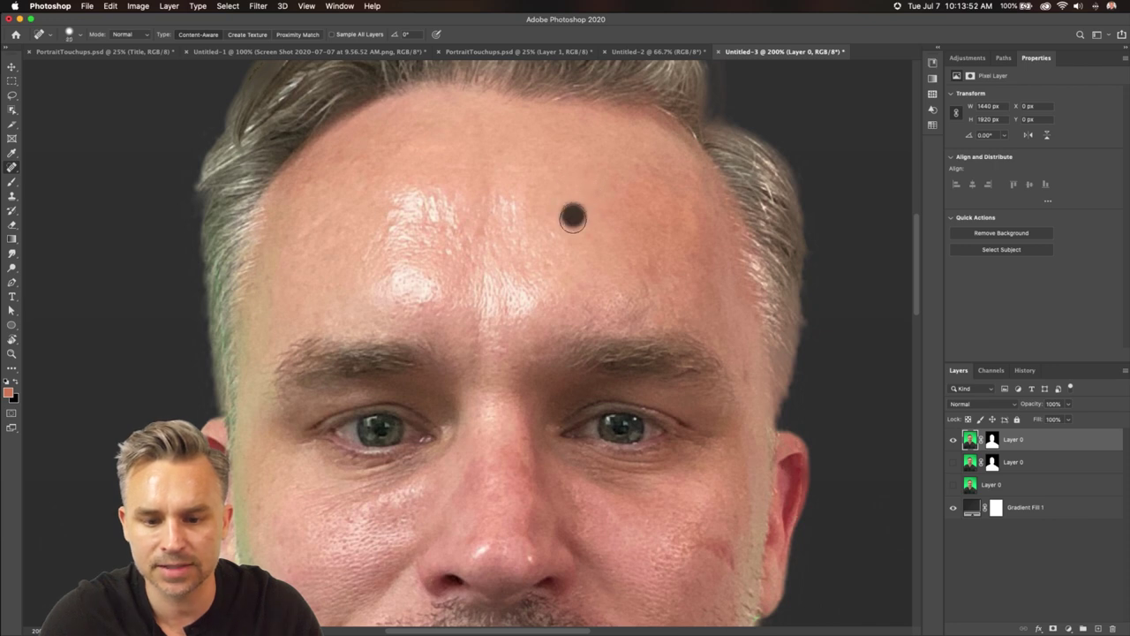
left_click(579, 307)
left_click(632, 166)
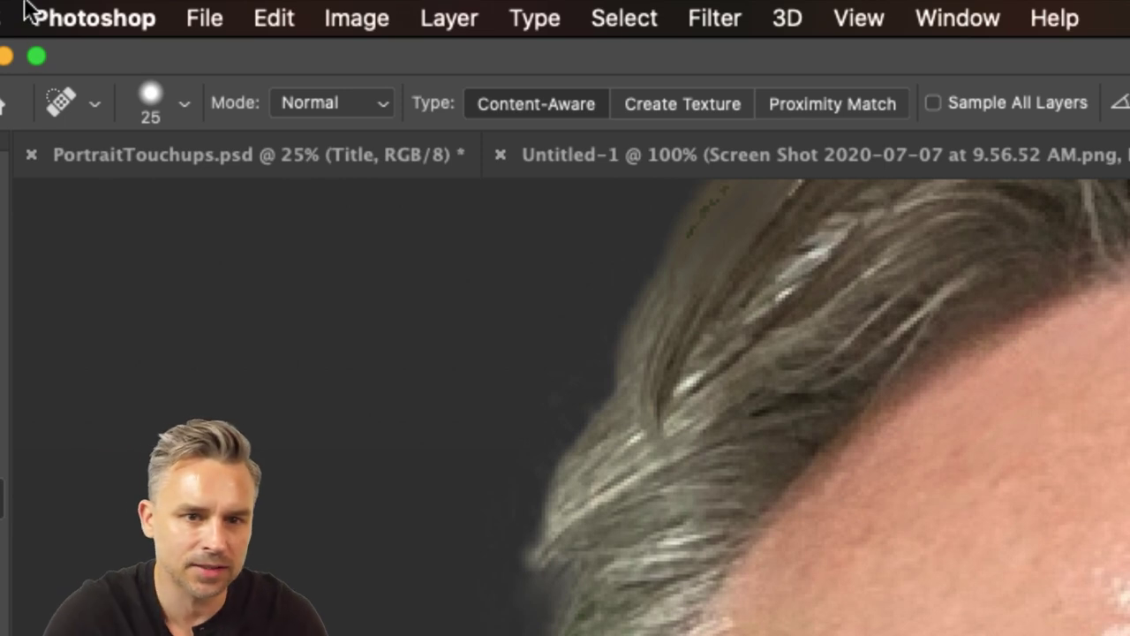
Set the healing mode to Darken, enlarge the brush to 100 and paint over the shine across the upper forehead
left_click(283, 106)
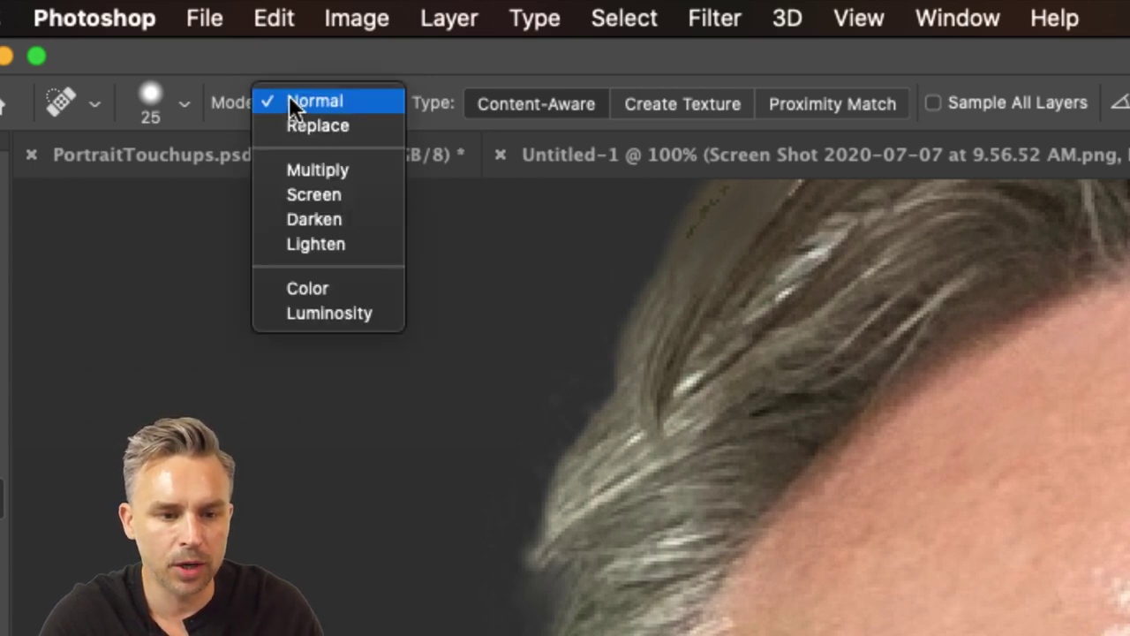
left_click(331, 223)
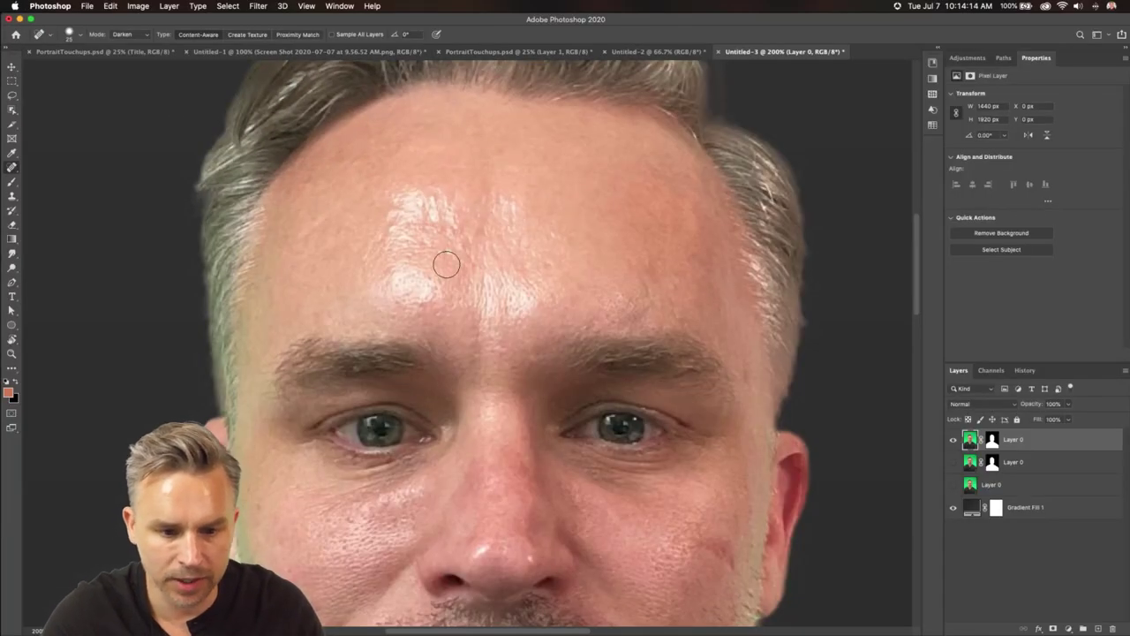
key("bracketright")
key("bracketright")
key("bracketright")
key("bracketright")
key("bracketright")
left_click_drag(403, 214, 528, 221)
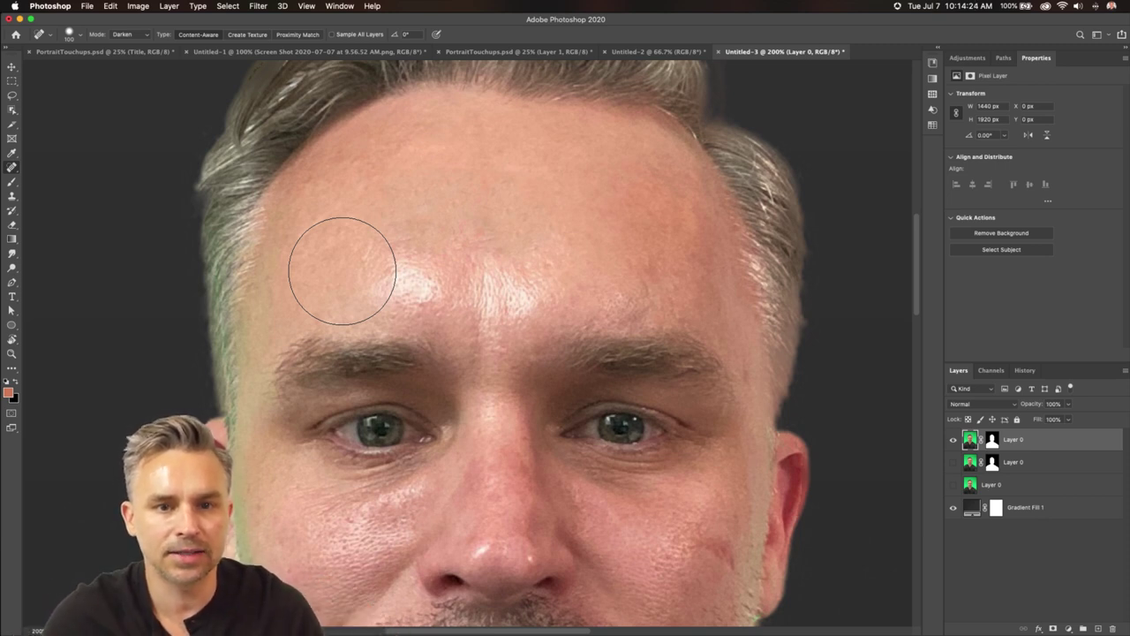
Reduce the brush to 50 and heal the shiny patch above the eyebrow on the portrait's left side
key("bracketleft")
key("bracketleft")
key("bracketleft")
key("bracketleft")
left_click_drag(397, 284, 416, 281)
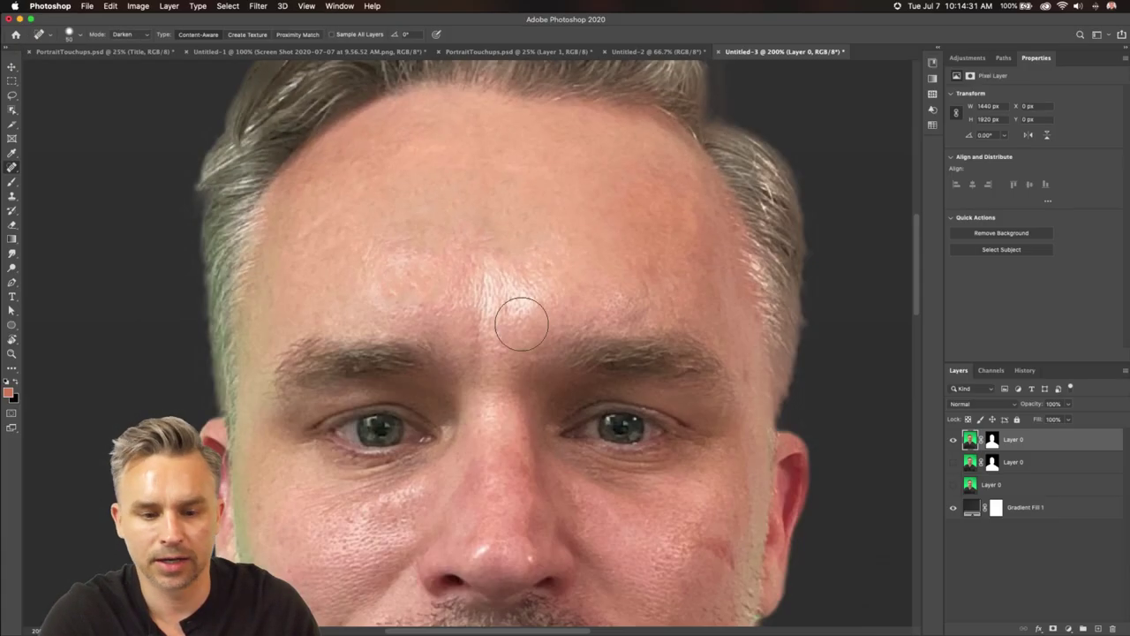
Enlarge the healing brush and remove the remaining shine from the forehead's centre above the nose and its left side
key("bracketright")
key("bracketright")
key("bracketright")
key("bracketright")
key("bracketright")
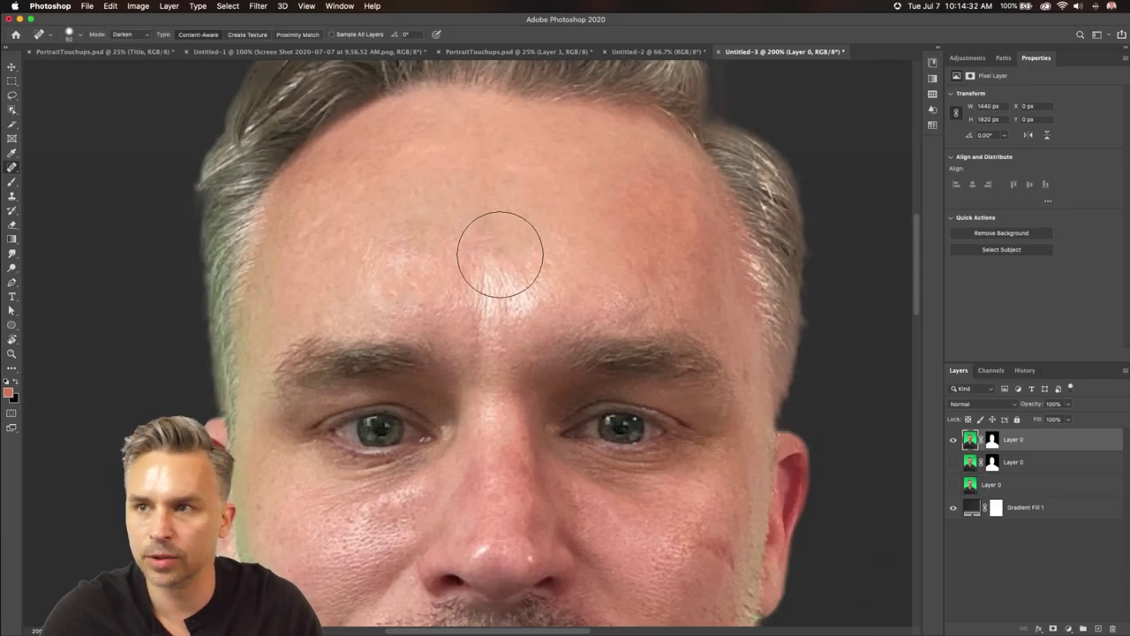
left_click(507, 274)
left_click(504, 285)
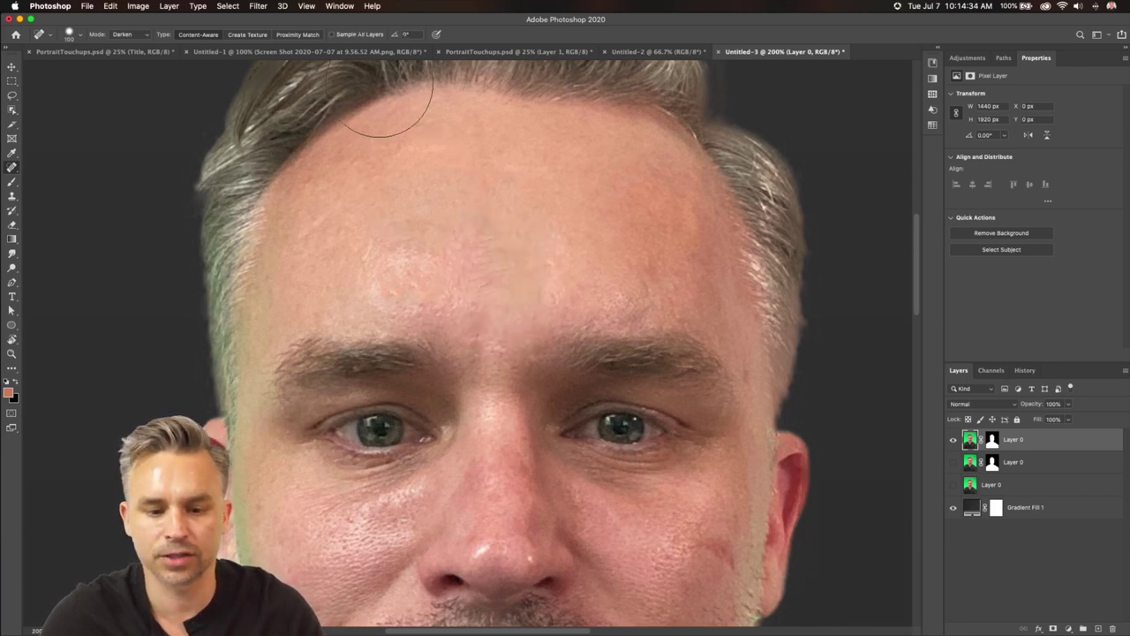
left_click(368, 261)
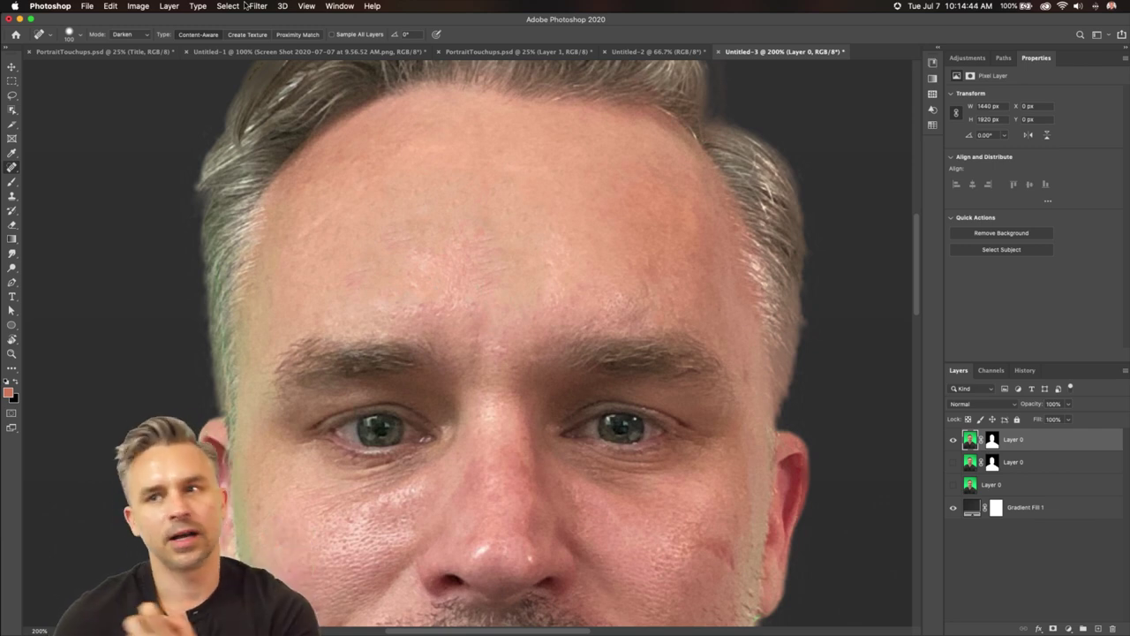
Set the healing mode to Lighten and, with the brush reduced to 25, heal the dark areas beneath both eyes
left_click_drag(547, 442, 543, 318)
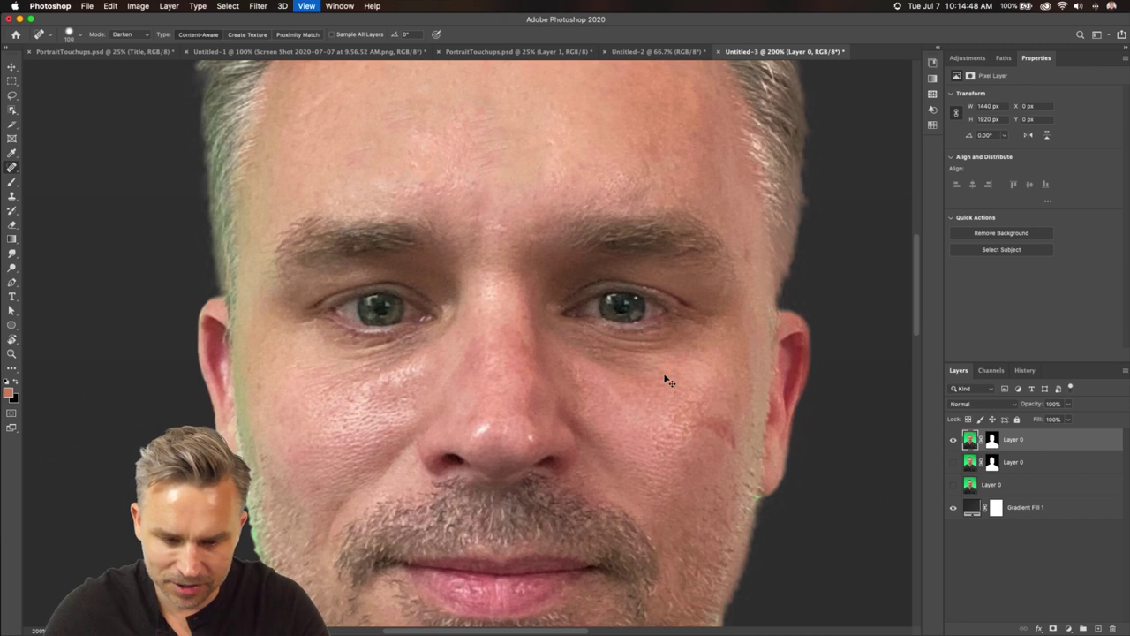
key("super+plus")
left_click(124, 34)
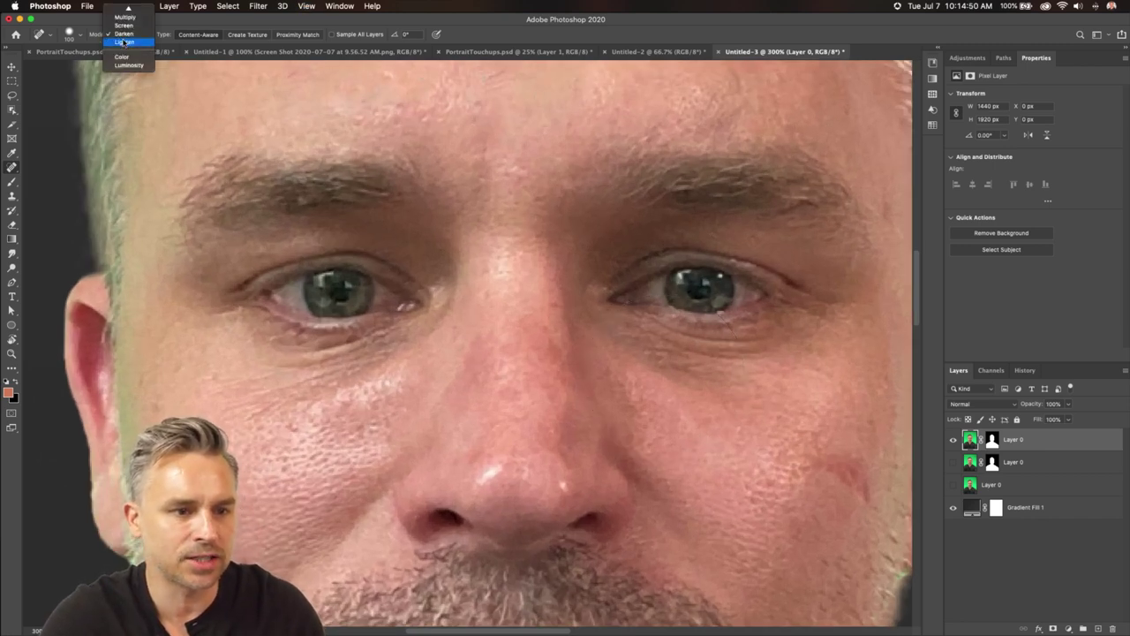
left_click(123, 41)
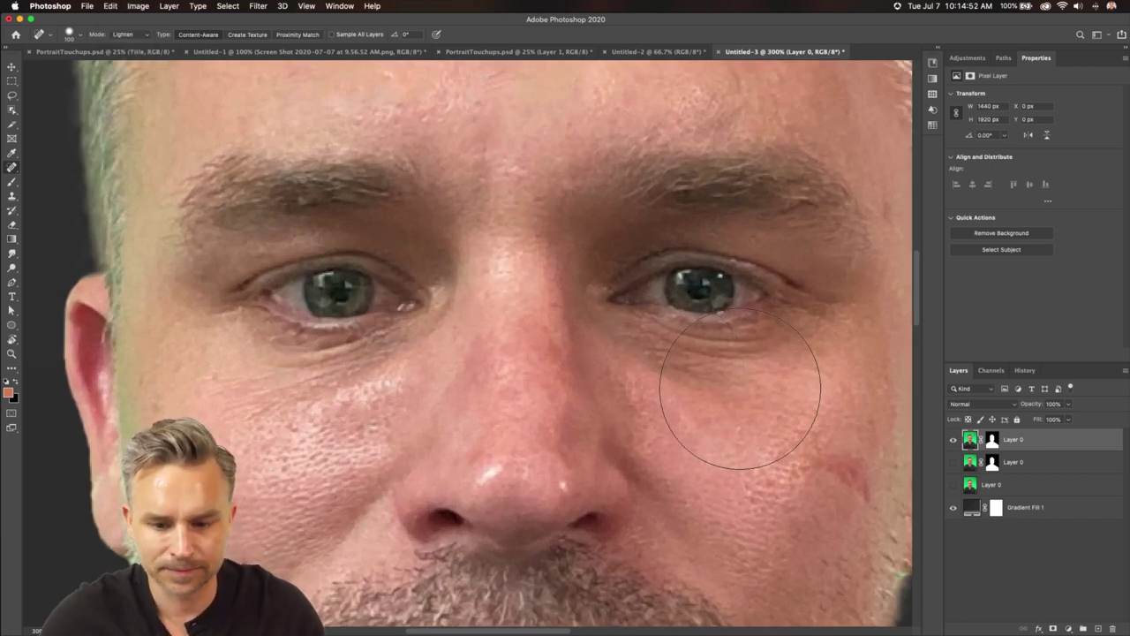
left_click(646, 347)
left_click_drag(646, 347, 760, 379)
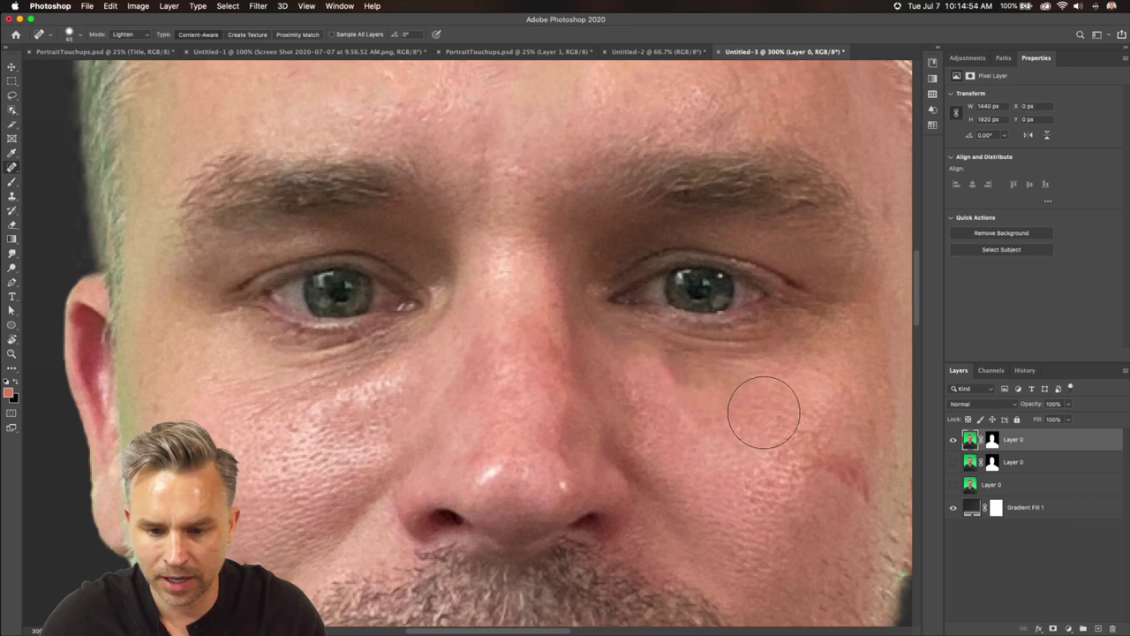
key("bracketleft")
key("bracketleft")
left_click_drag(649, 354, 758, 381)
mouse_move(609, 338)
left_mouse_down()
mouse_move(698, 356)
mouse_move(618, 349)
left_mouse_up()
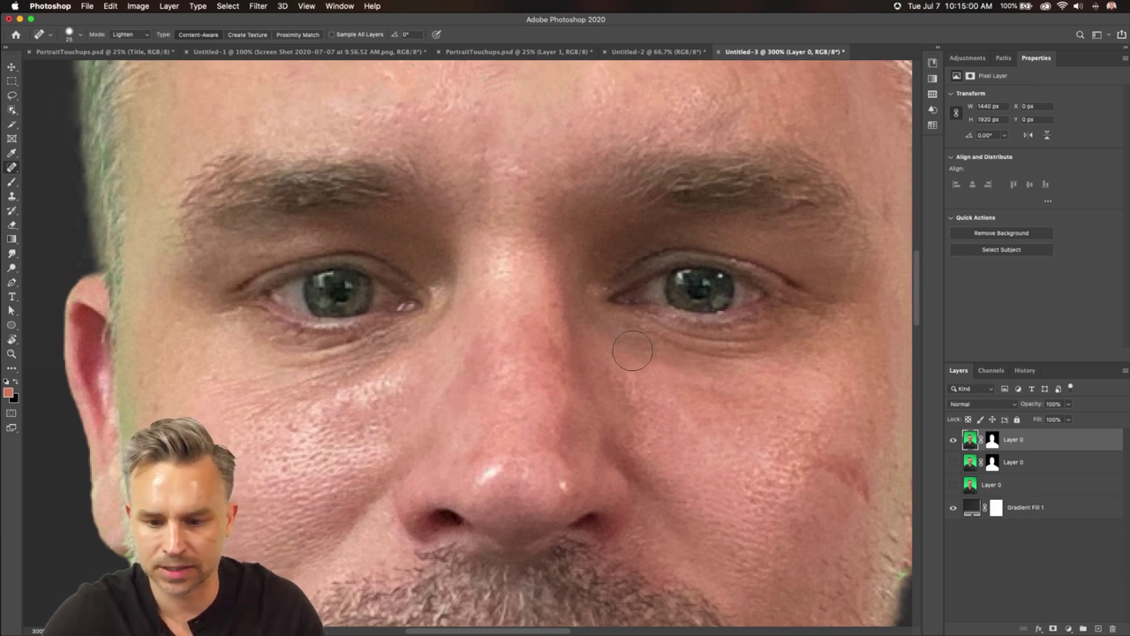
left_click_drag(386, 360, 256, 401)
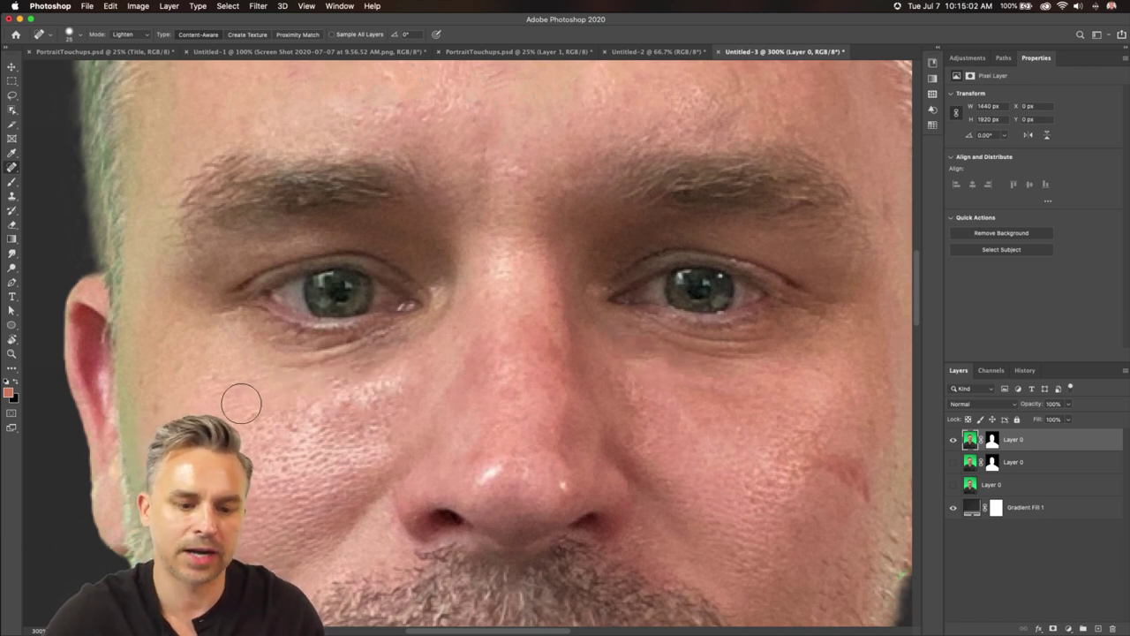
key("super+minus")
key("super+minus")
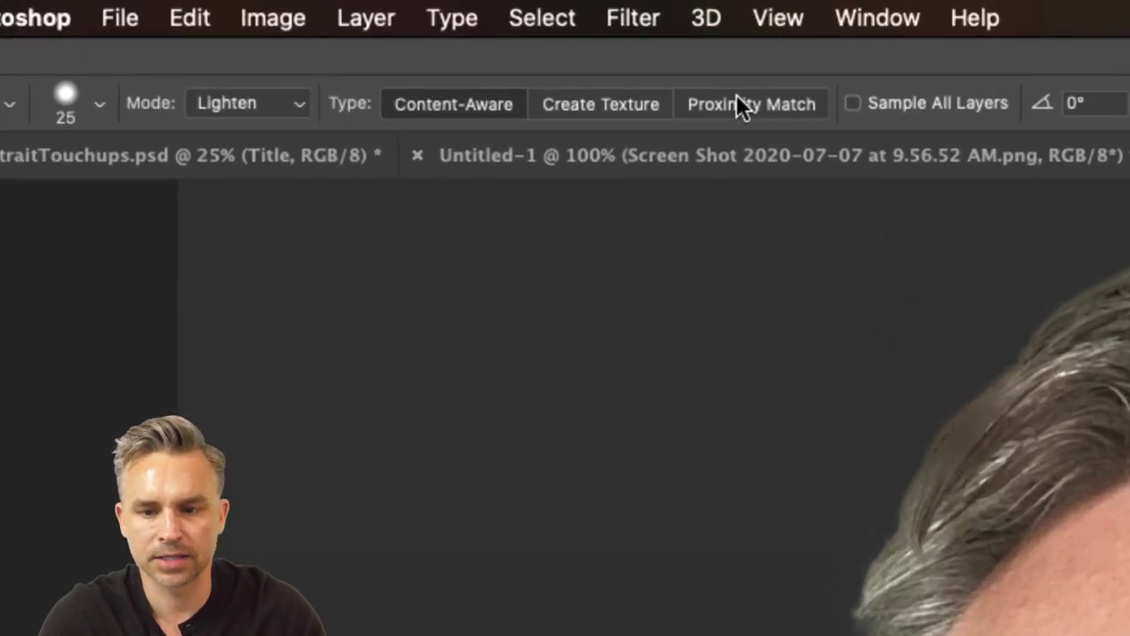
left_click(741, 99)
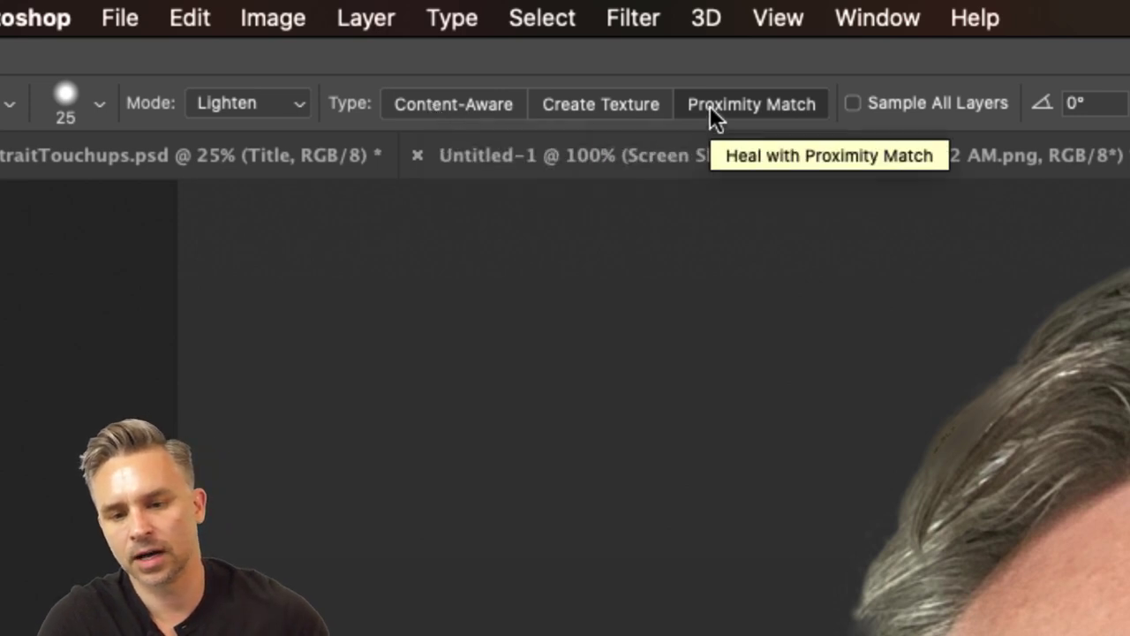
left_click(470, 111)
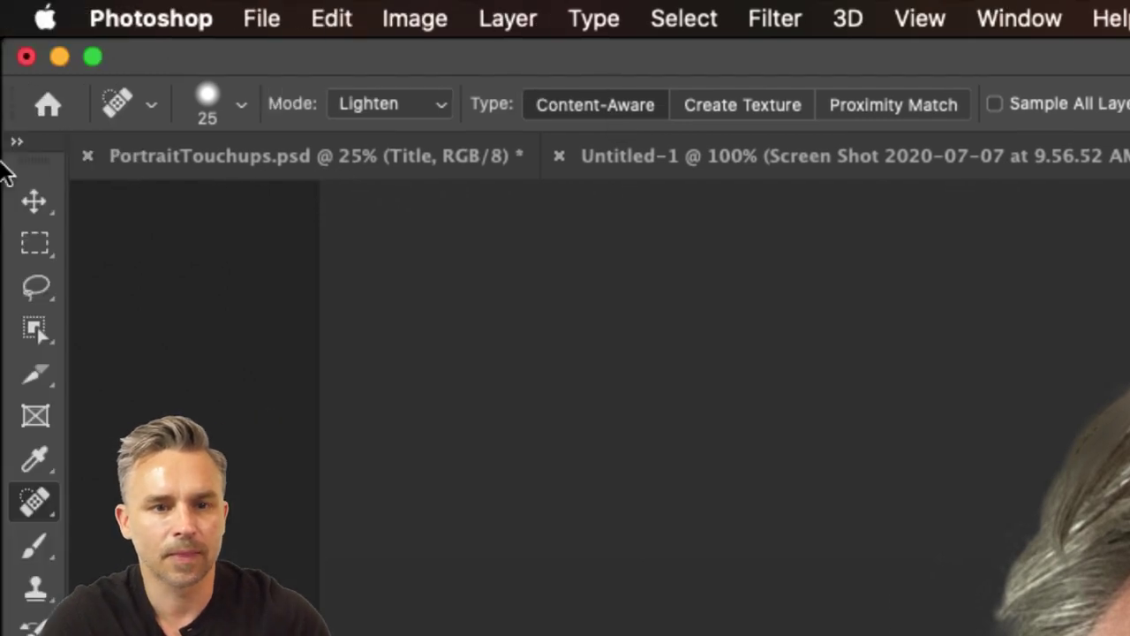
Set the healing mode to Screen and, with the brush enlarged to 80, smooth the upper forehead
left_click(337, 108)
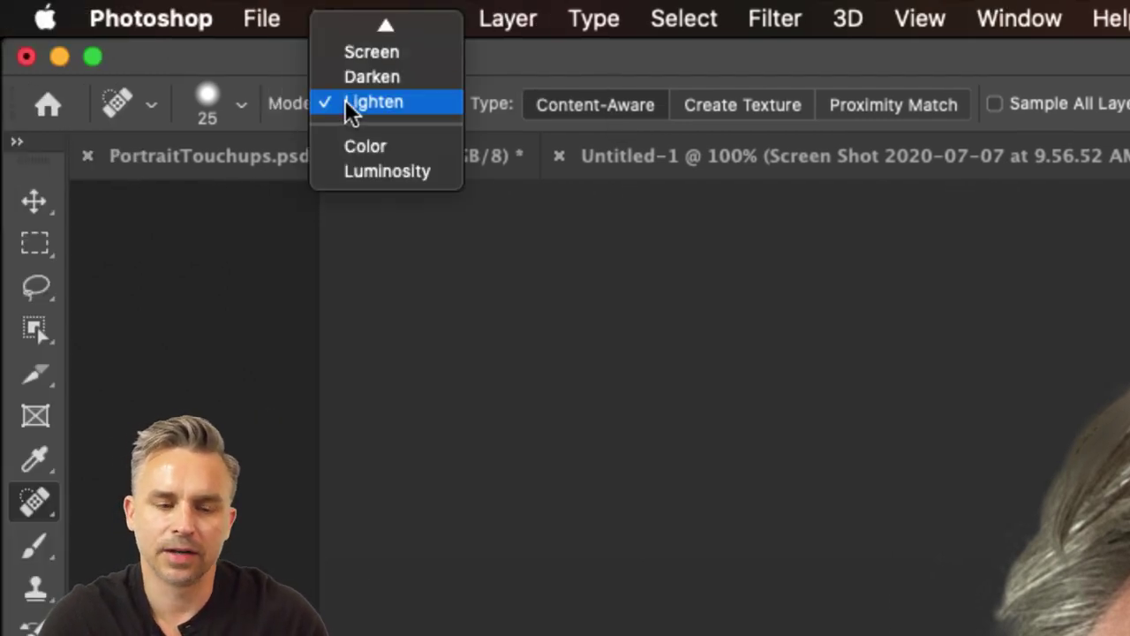
left_click(375, 123)
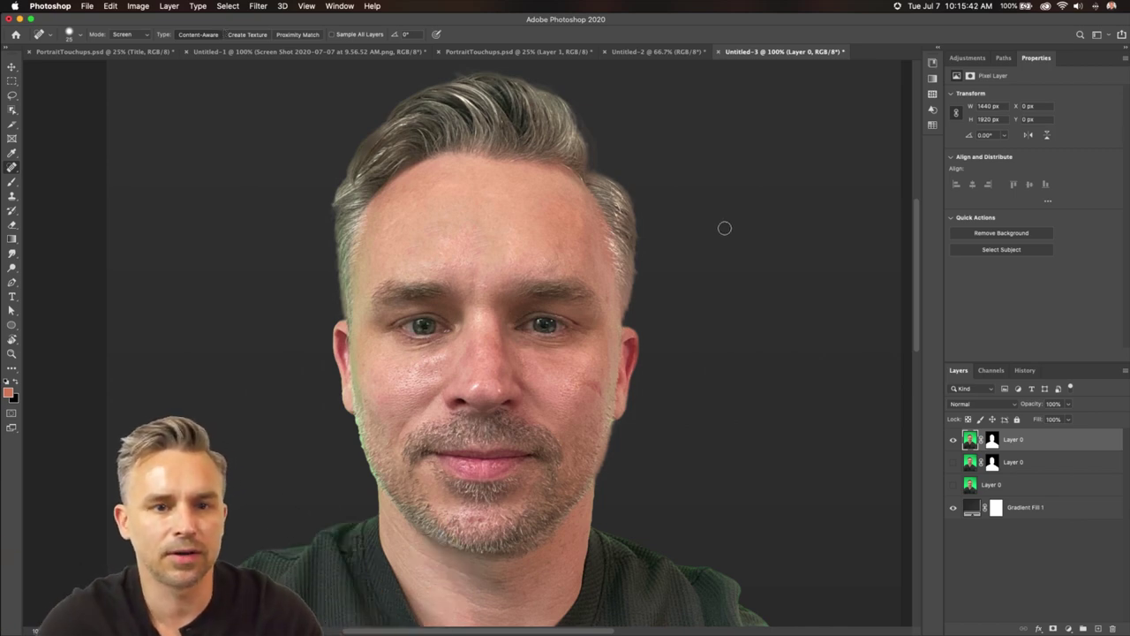
key("super+equal")
key("super+equal")
left_click_drag(530, 256, 484, 575)
key("bracketright")
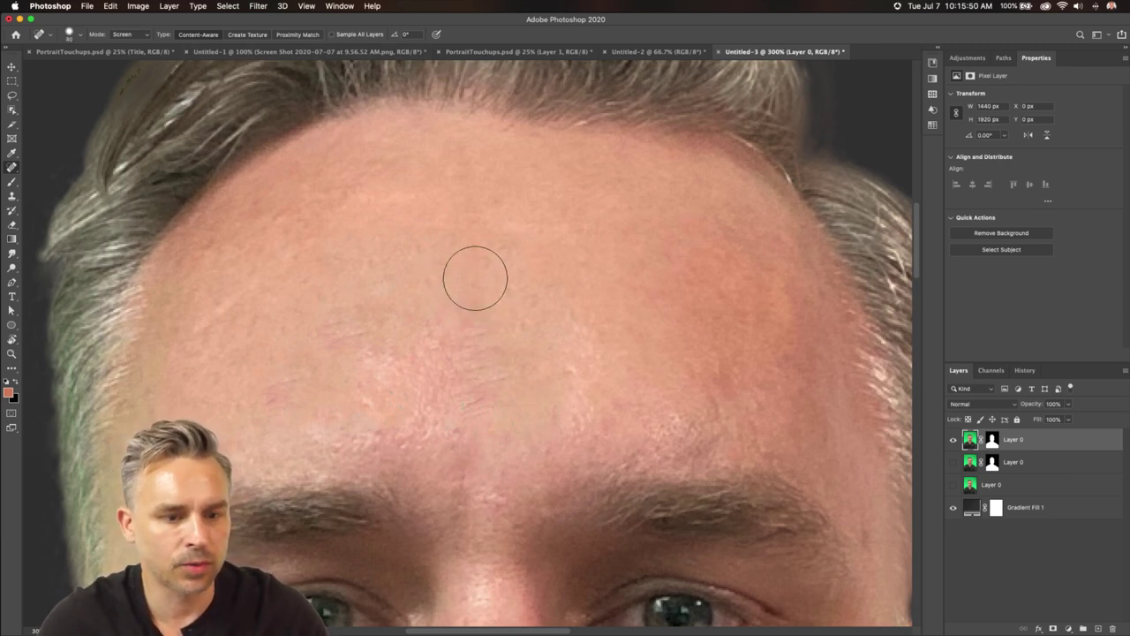
left_click_drag(431, 439, 442, 409)
key("bracketright")
key("bracketright")
key("bracketright")
key("bracketright")
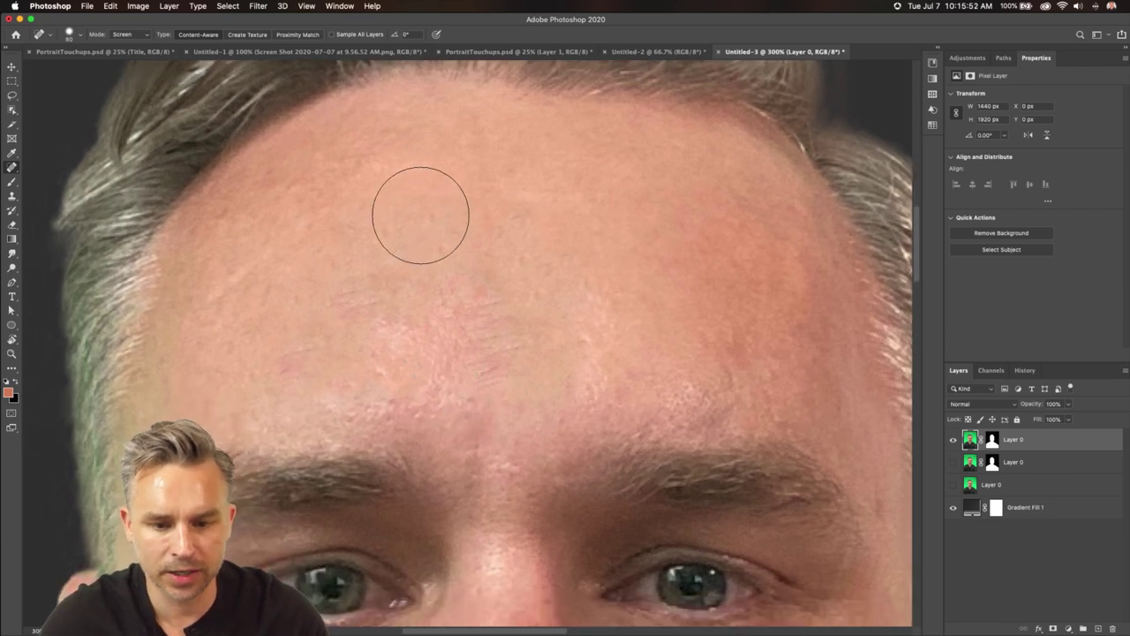
mouse_move(416, 240)
left_mouse_down()
mouse_move(571, 240)
mouse_move(371, 306)
left_mouse_up()
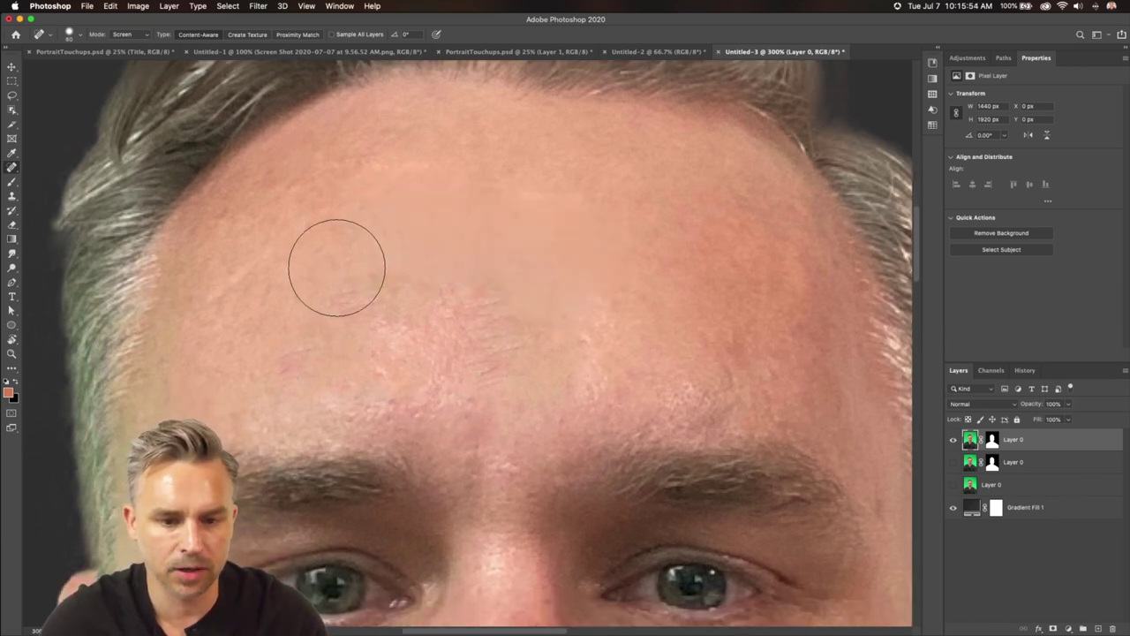
Duplicate the top portrait layer and smooth the forehead's centre and the area above the eyebrow on the portrait's left side
mouse_move(1036, 443)
left_mouse_down()
mouse_move(1059, 601)
mouse_move(1099, 628)
left_mouse_up()
left_click_drag(375, 231, 492, 290)
key("bracketleft")
key("bracketleft")
left_click_drag(333, 315, 469, 364)
left_click_drag(333, 412, 483, 389)
key("bracketright")
mouse_move(330, 194)
left_mouse_down()
mouse_move(409, 161)
mouse_move(604, 214)
left_mouse_up()
Enlarge the healing brush to 80 and smooth the portrait's right side of the forehead and a spot above the opposite eyebrow
key("bracketright")
key("bracketright")
key("bracketright")
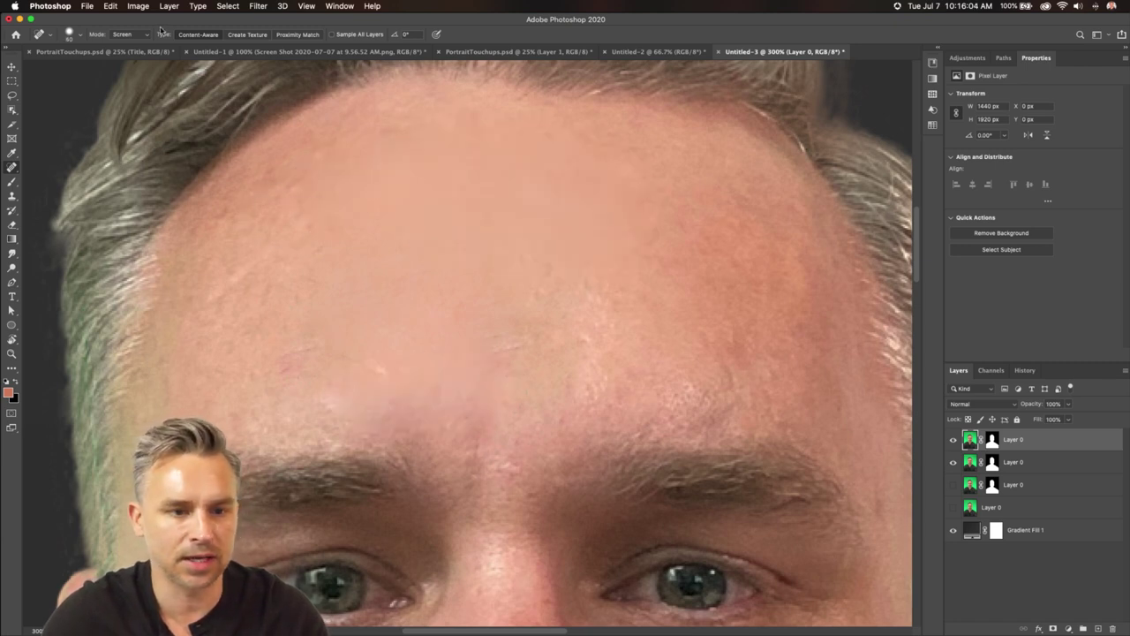
left_click_drag(711, 325, 555, 341)
left_click_drag(618, 389, 728, 364)
left_click(721, 260)
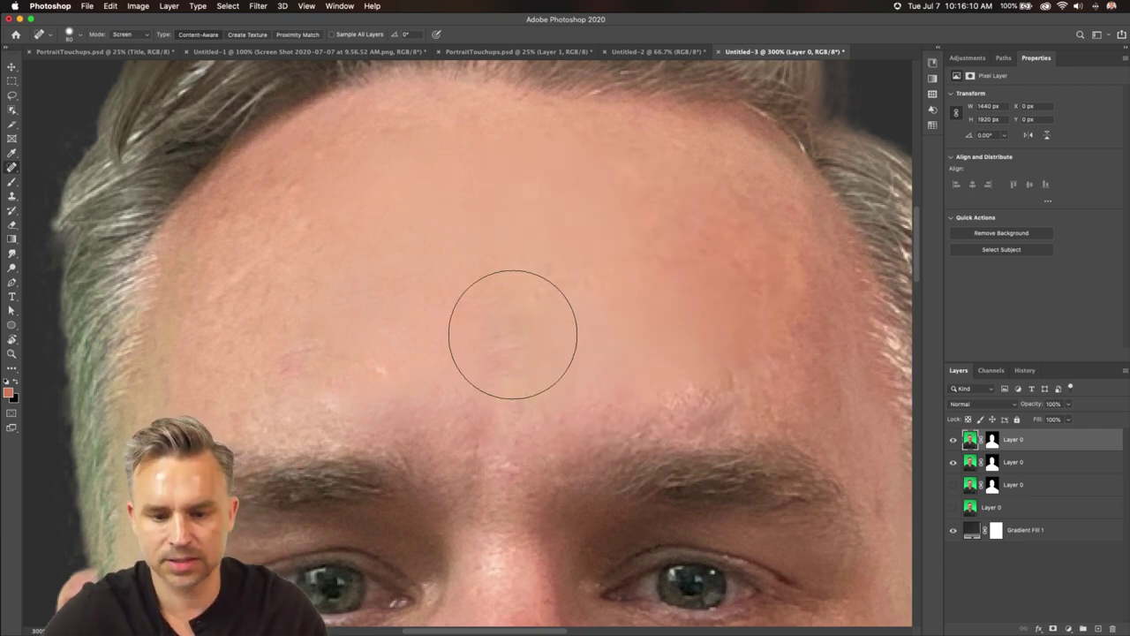
left_click(288, 353)
Return the view to 100% and smooth both sides of the forehead and the area just above the eyebrows
scroll(416, 189, "down", 5)
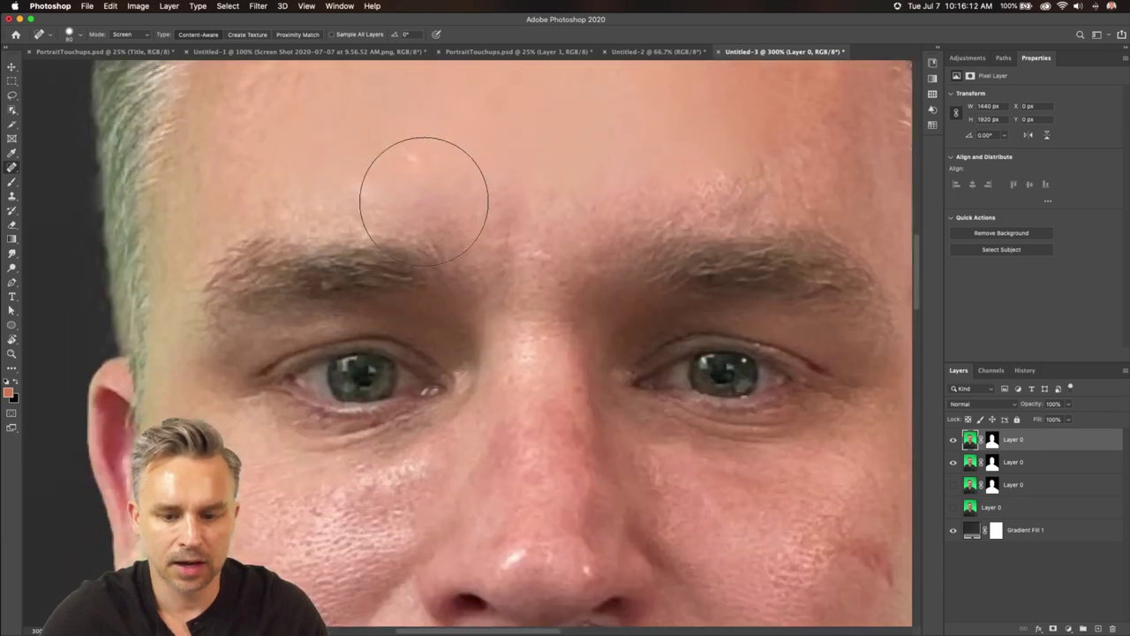
key("super+1")
left_click_drag(421, 234, 408, 274)
left_click_drag(538, 232, 572, 267)
mouse_move(487, 297)
left_mouse_down()
mouse_move(530, 282)
mouse_move(574, 296)
mouse_move(423, 288)
mouse_move(387, 313)
left_mouse_up()
Heal both cheeks and the nose, and smooth the remaining forehead patches and the jaw edge on the portrait's left side
left_click_drag(455, 392, 378, 424)
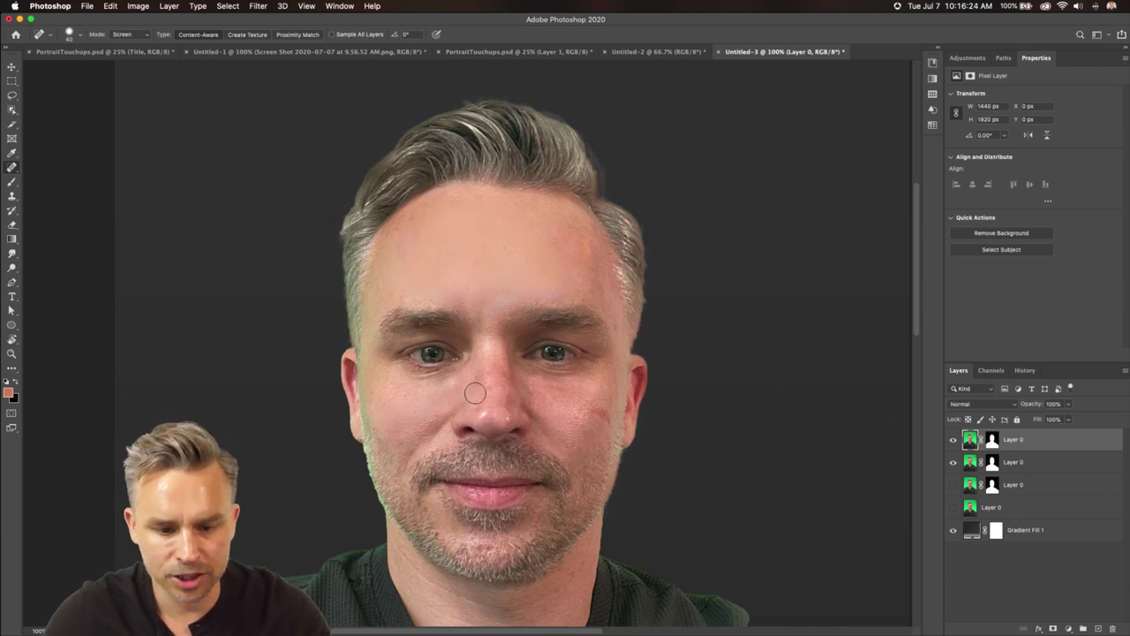
mouse_move(493, 415)
left_mouse_down()
mouse_move(492, 353)
mouse_move(480, 360)
left_mouse_up()
mouse_move(534, 385)
left_mouse_down()
mouse_move(582, 399)
mouse_move(563, 434)
mouse_move(570, 389)
mouse_move(588, 385)
mouse_move(539, 399)
left_mouse_up()
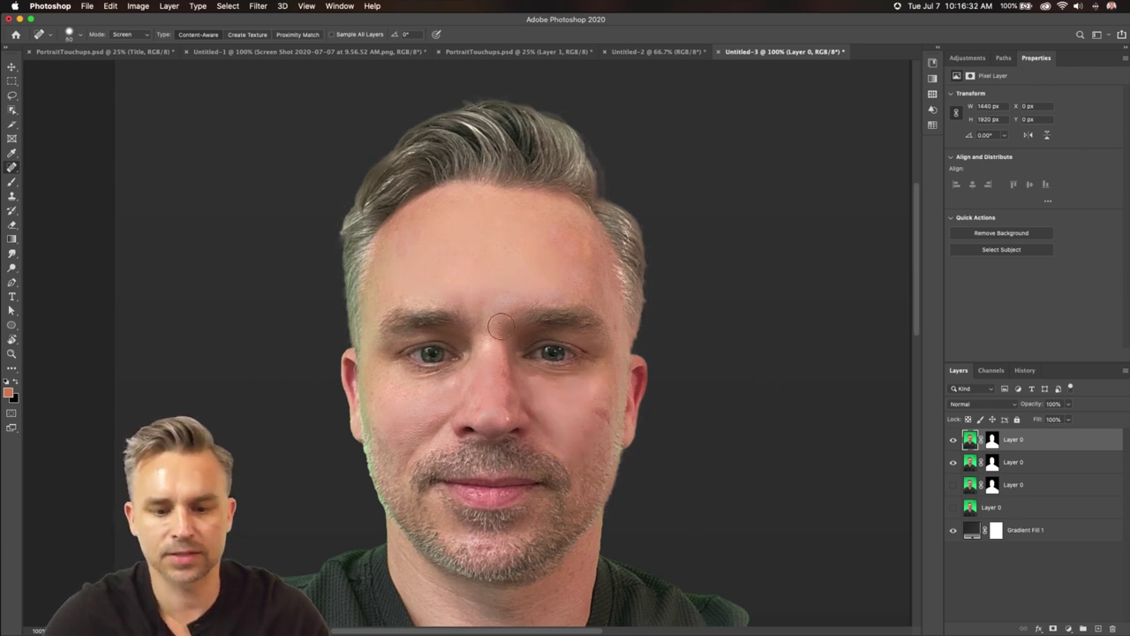
mouse_move(569, 251)
left_mouse_down()
mouse_move(613, 311)
mouse_move(614, 352)
mouse_move(581, 228)
mouse_move(538, 194)
mouse_move(468, 203)
left_mouse_up()
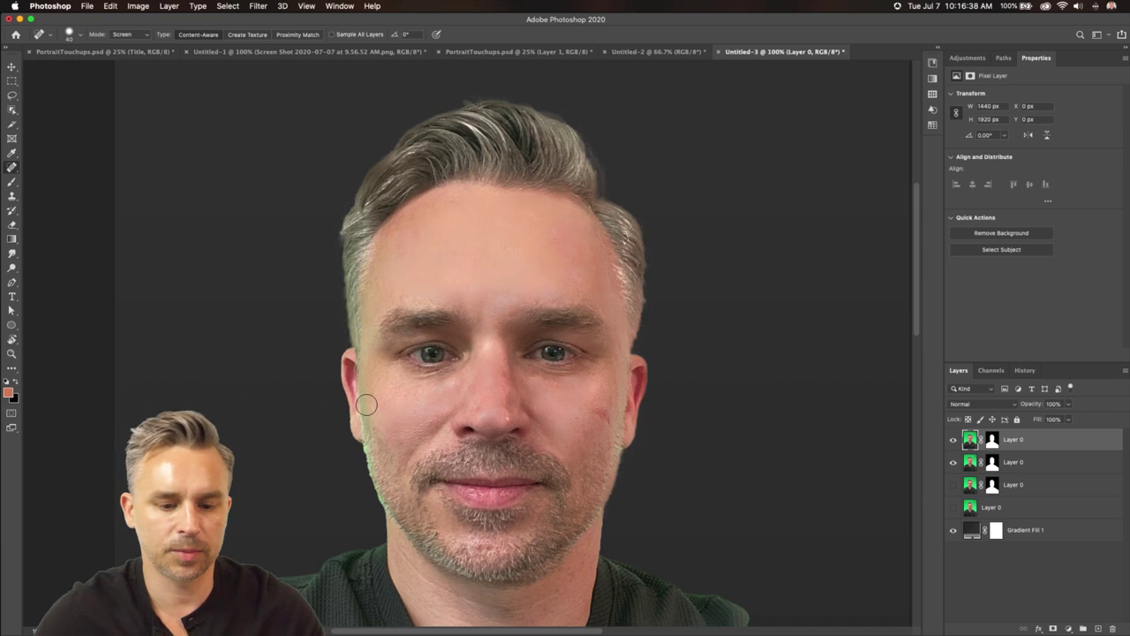
mouse_move(394, 450)
left_mouse_down()
mouse_move(441, 416)
mouse_move(383, 439)
left_mouse_up()
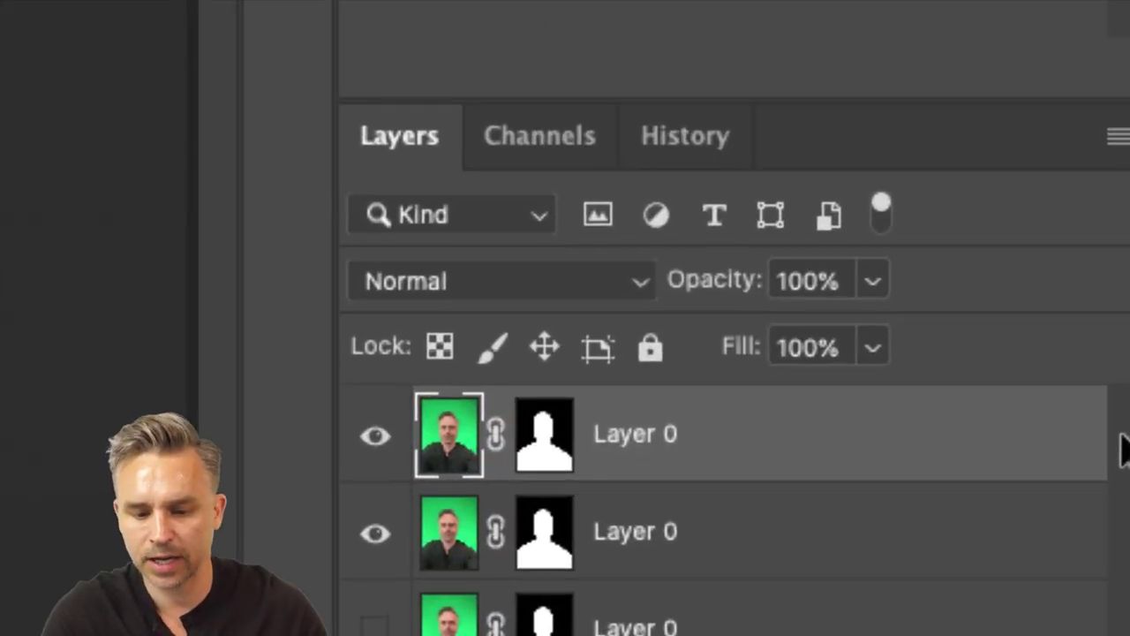
Rename the top layer "touch up smoothing" and the layer below it "touch up"
double_click(623, 435)
type("t")
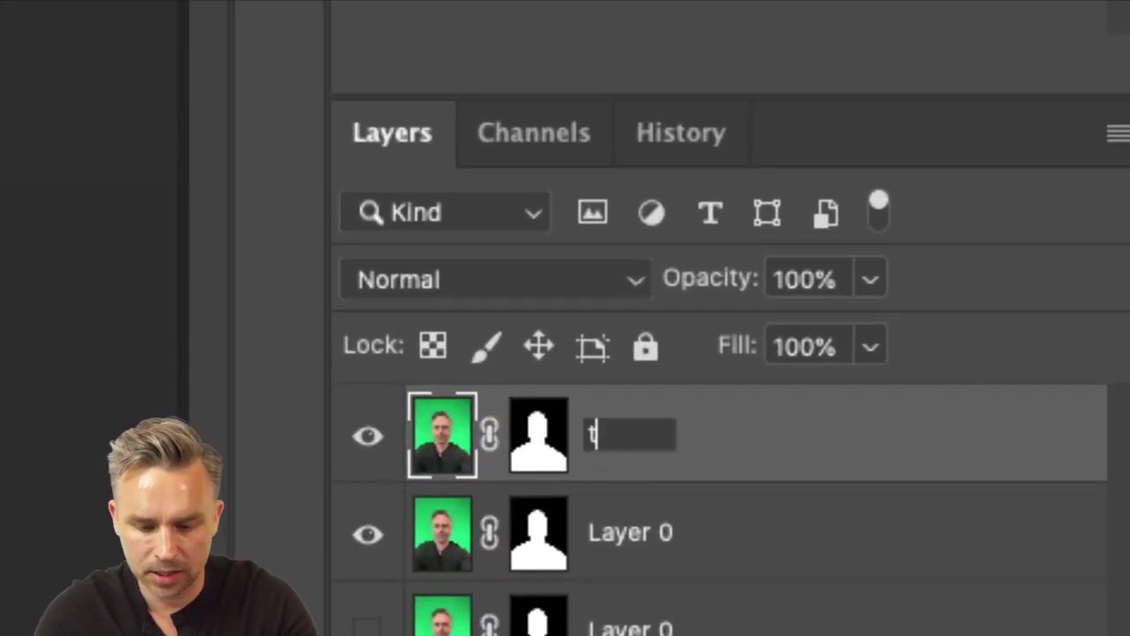
type("ouch up")
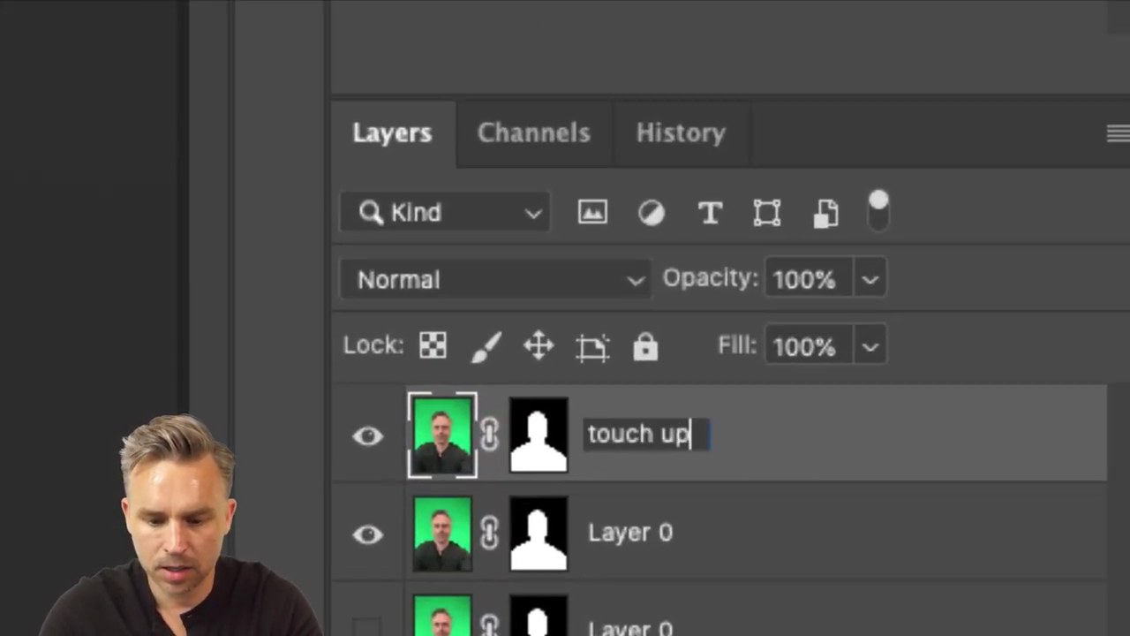
type(" smoothing")
key("Return")
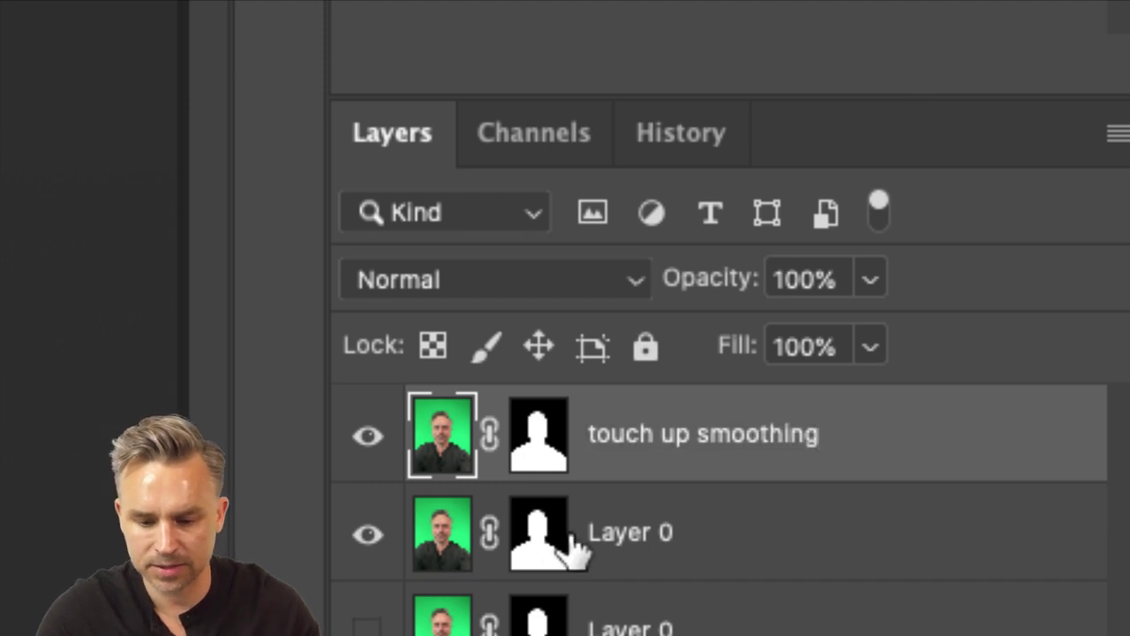
double_click(621, 533)
type("touch up")
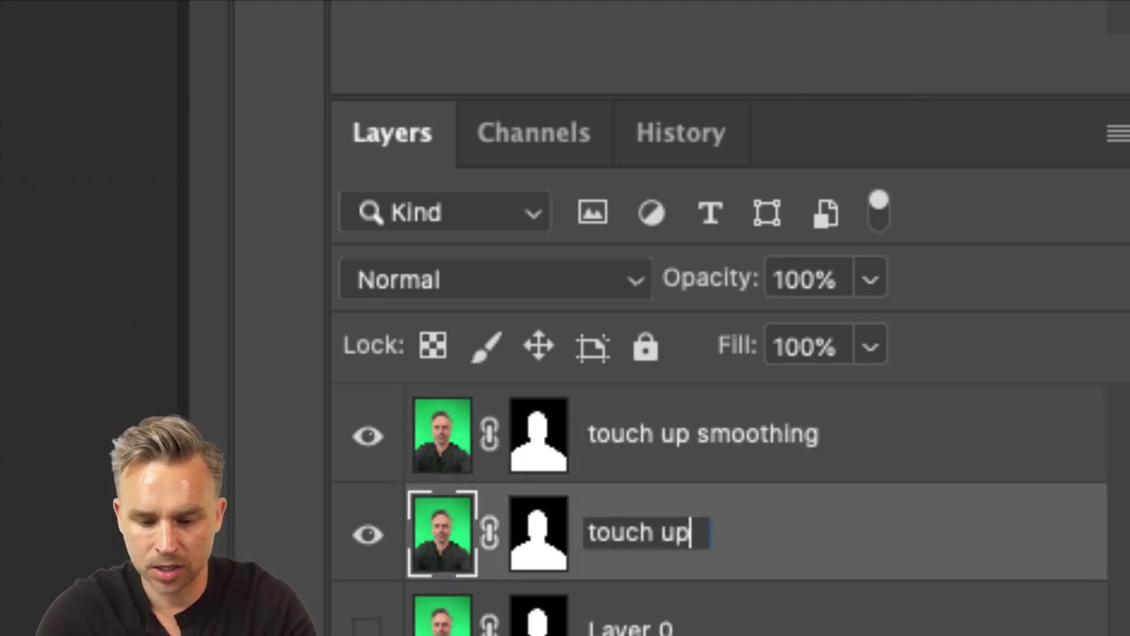
key("Return")
Compare the portrait with and without the touch up smoothing layer and set that layer's opacity to 29%
left_click(801, 436)
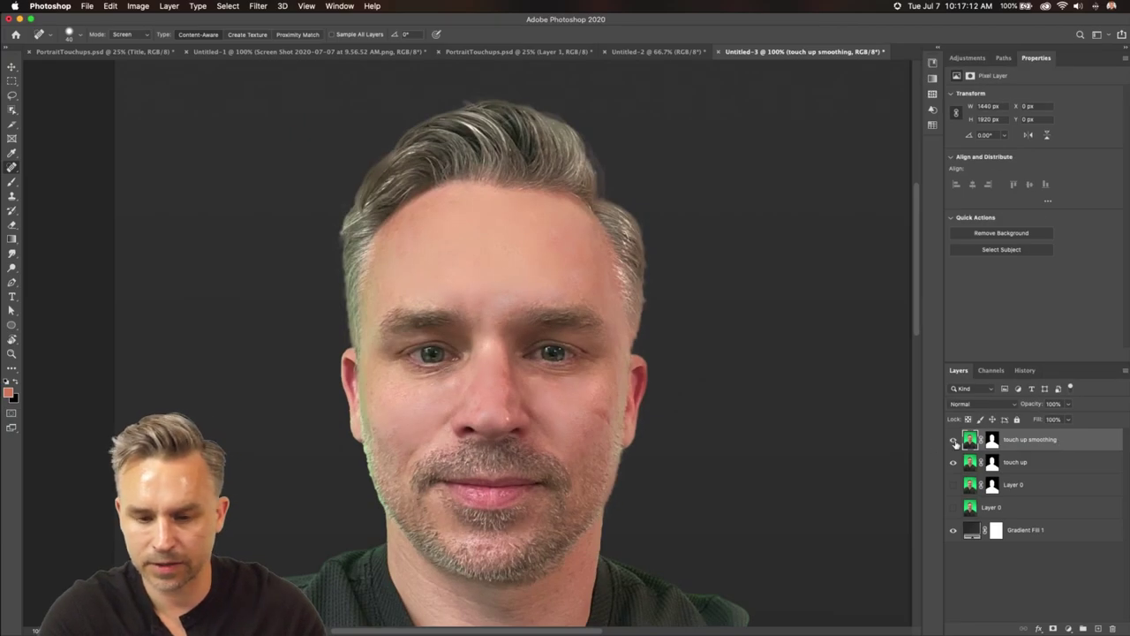
left_click(954, 440)
left_click(954, 440)
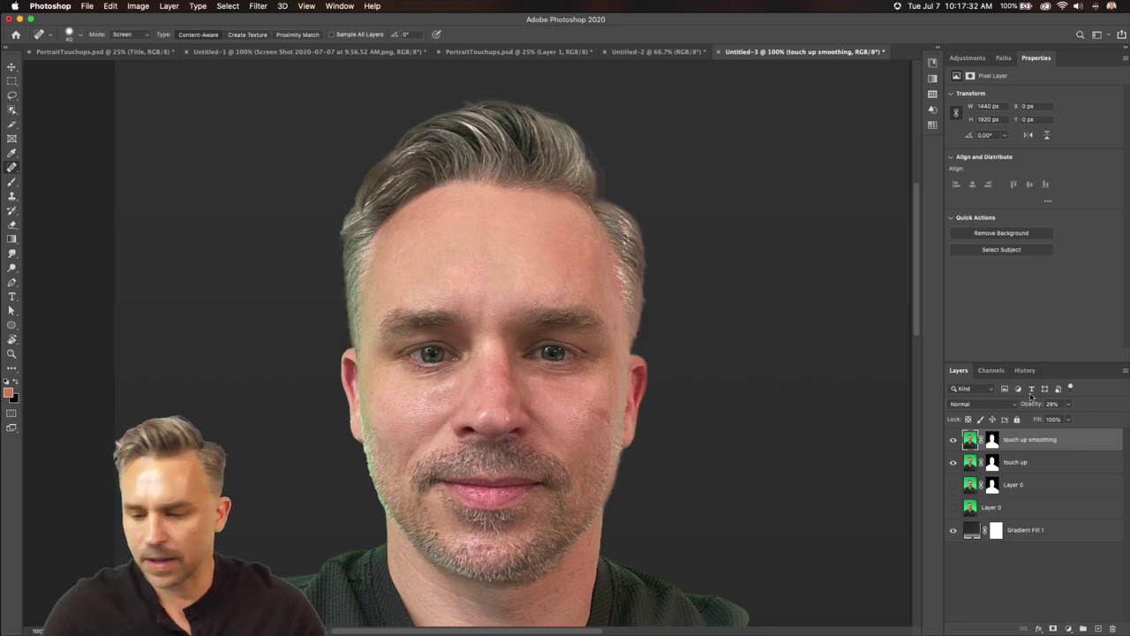
left_click(1047, 461)
left_click(1065, 442)
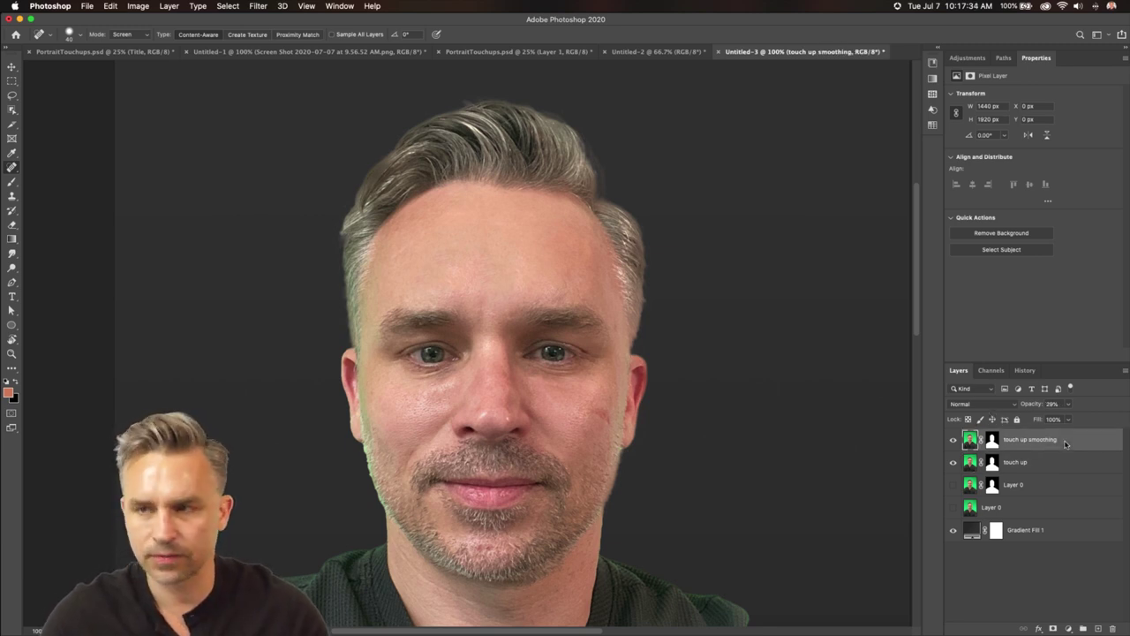
Show the masked original Layer 0 and toggle the two touch-up layers to compare the portrait before and after retouching
scroll(411, 340, "down", 2)
scroll(411, 341, "down", 3)
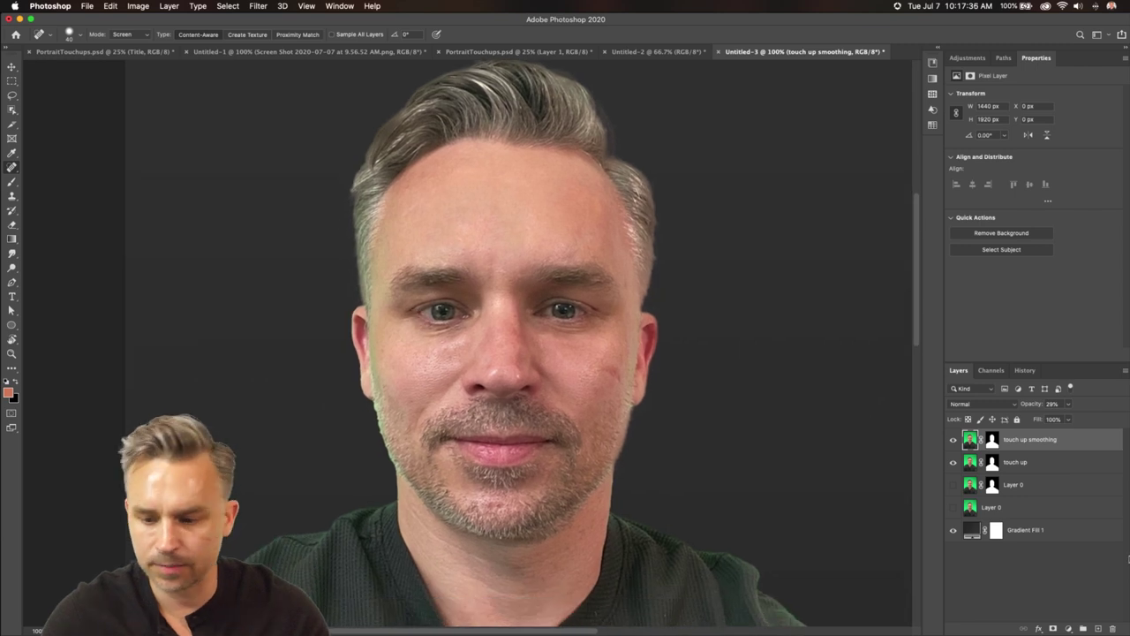
left_click(1039, 510)
left_click(969, 486)
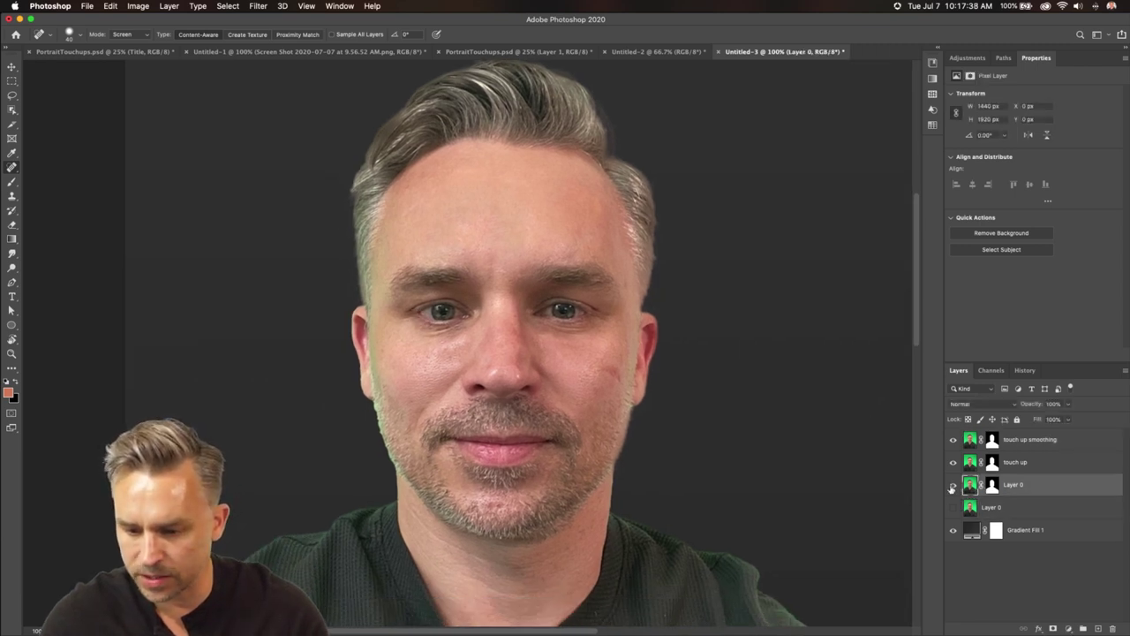
left_click(952, 439)
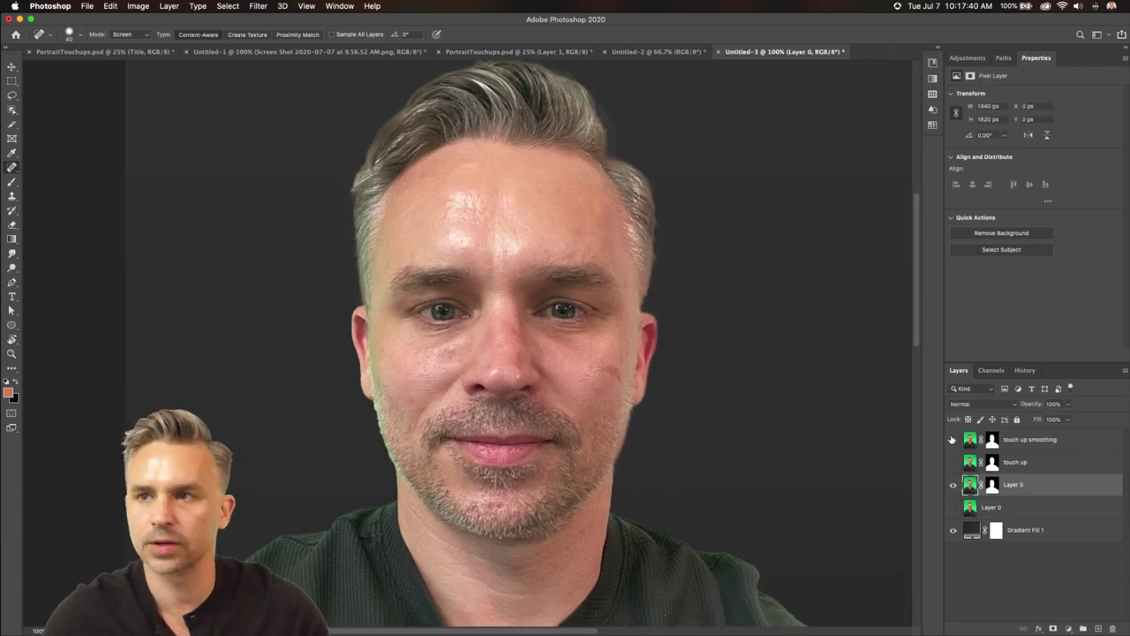
left_click(952, 440)
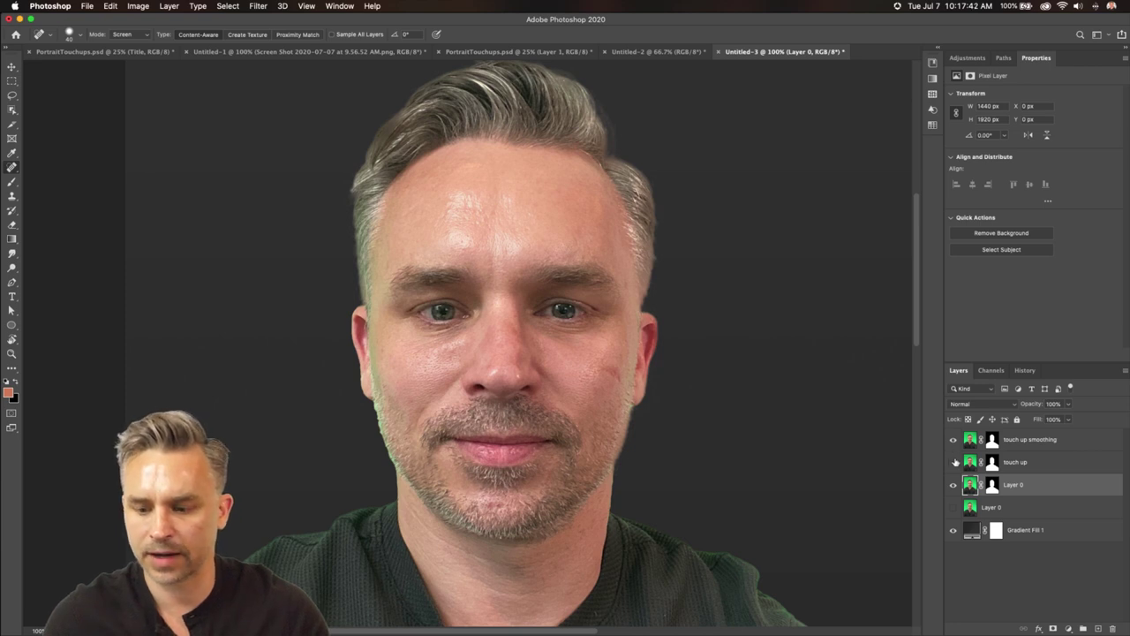
left_click(952, 462)
left_click(953, 440)
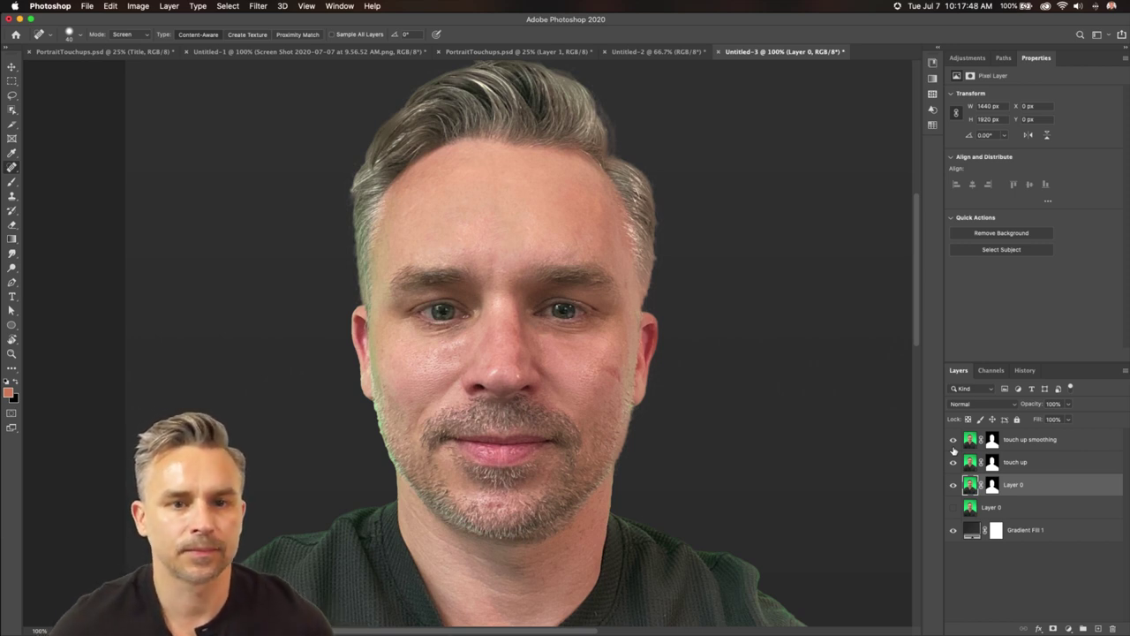
Select the touch up smoothing and touch up layers and merge them into one layer
left_click(1029, 462)
key("alt+bracketright")
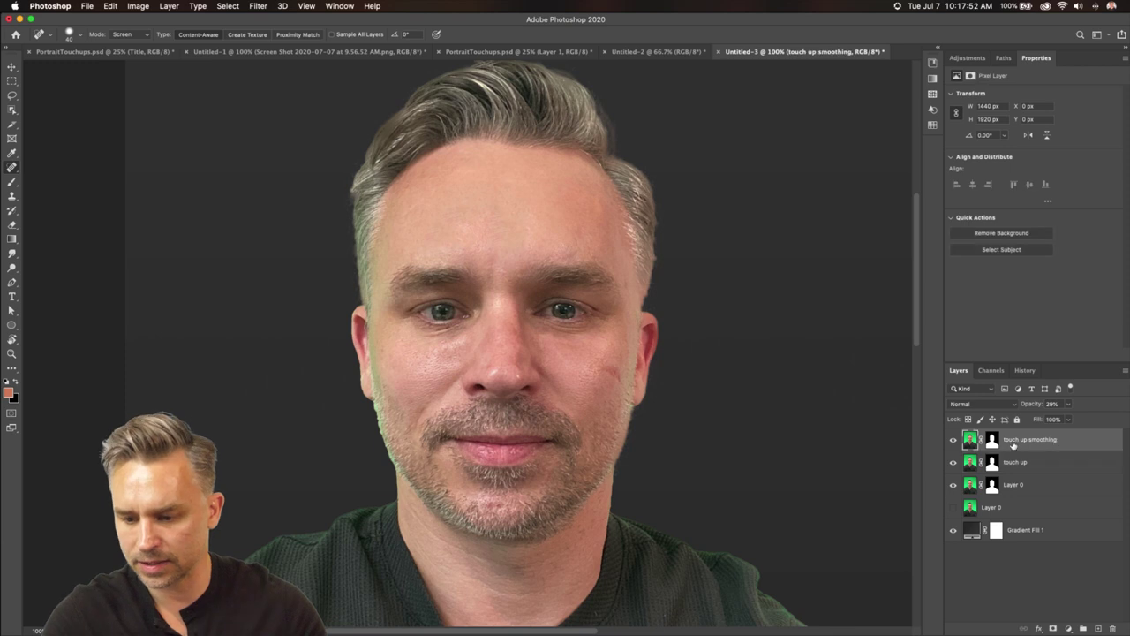
left_click(1022, 461, "shift")
right_click(1022, 461)
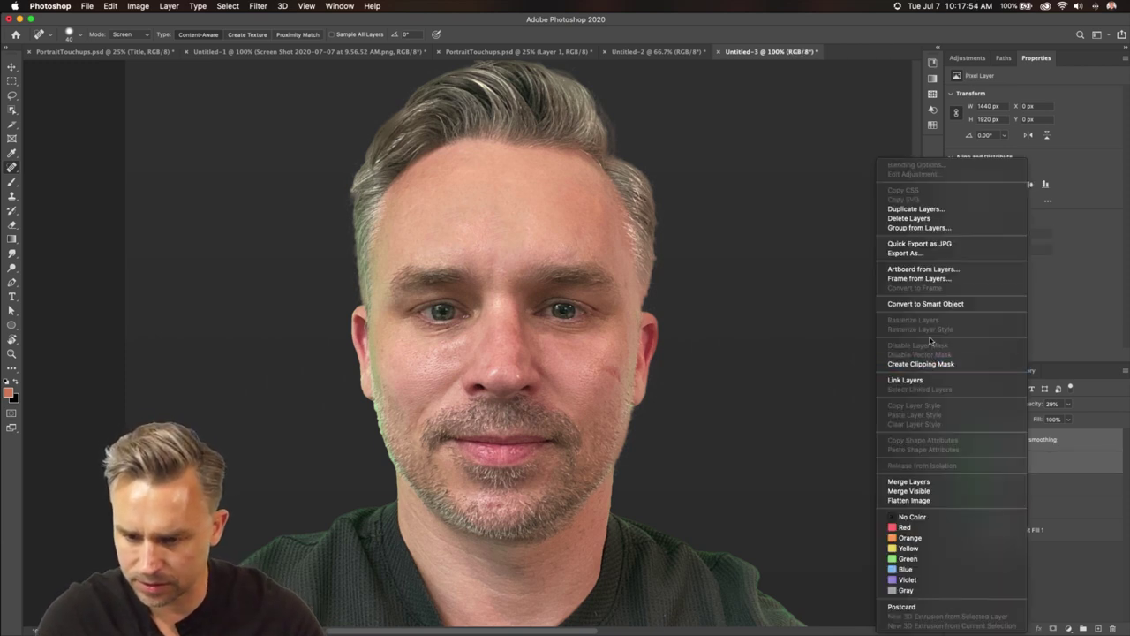
left_click(909, 482)
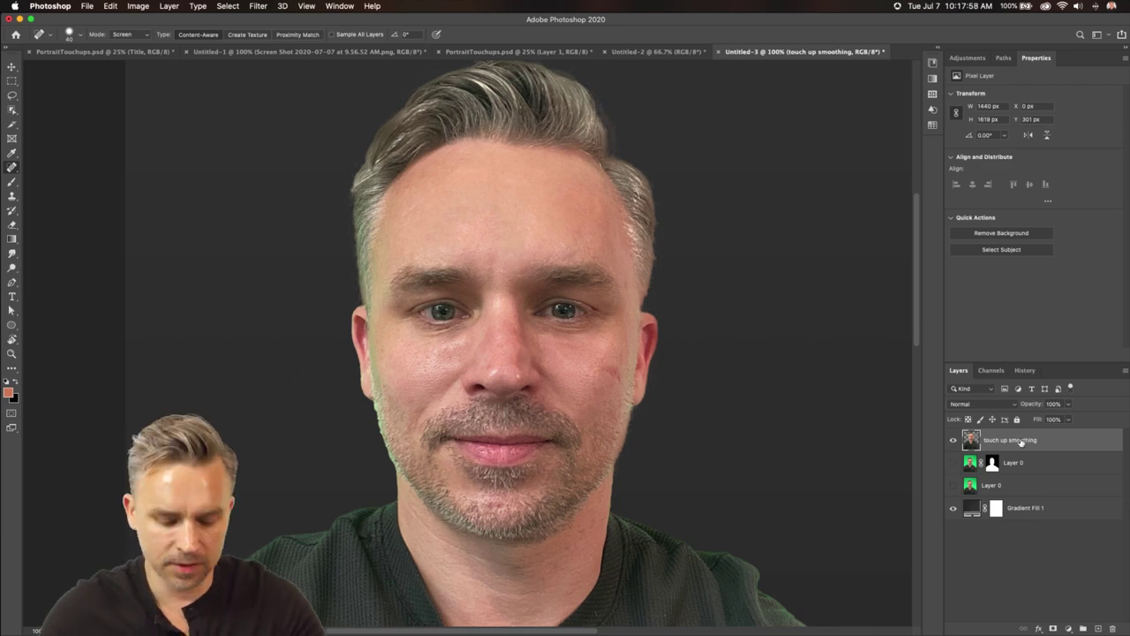
Try cloning the eye on the portrait's left side onto the forehead with the Clone Stamp tool and an 80 px brush, and undo it
key("super+equal")
left_click_drag(493, 298, 484, 410)
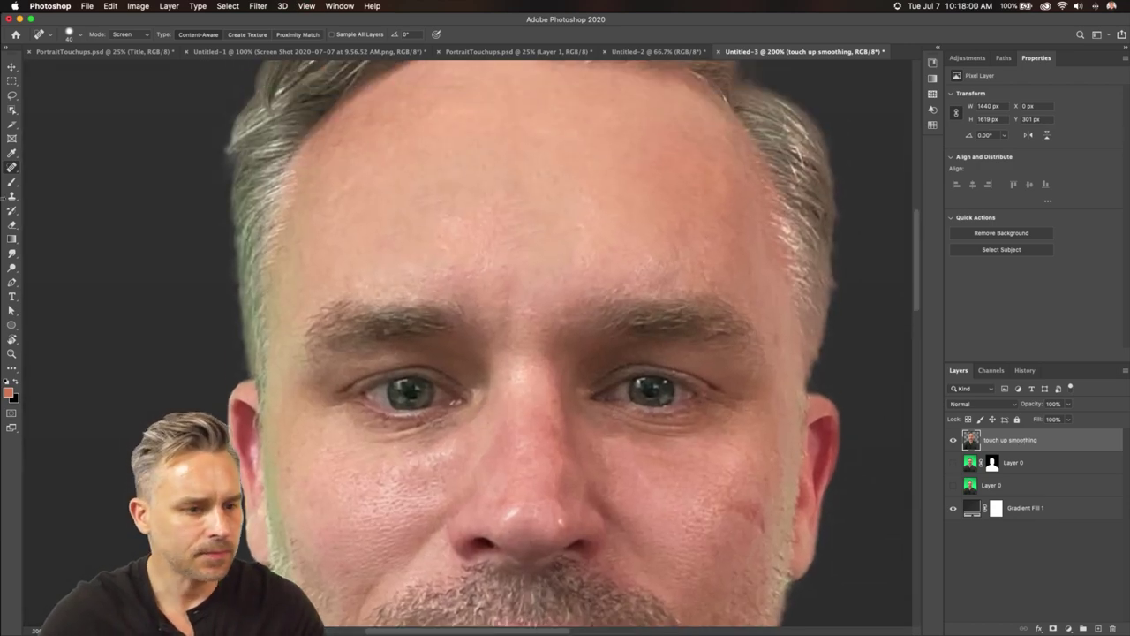
left_click(11, 196)
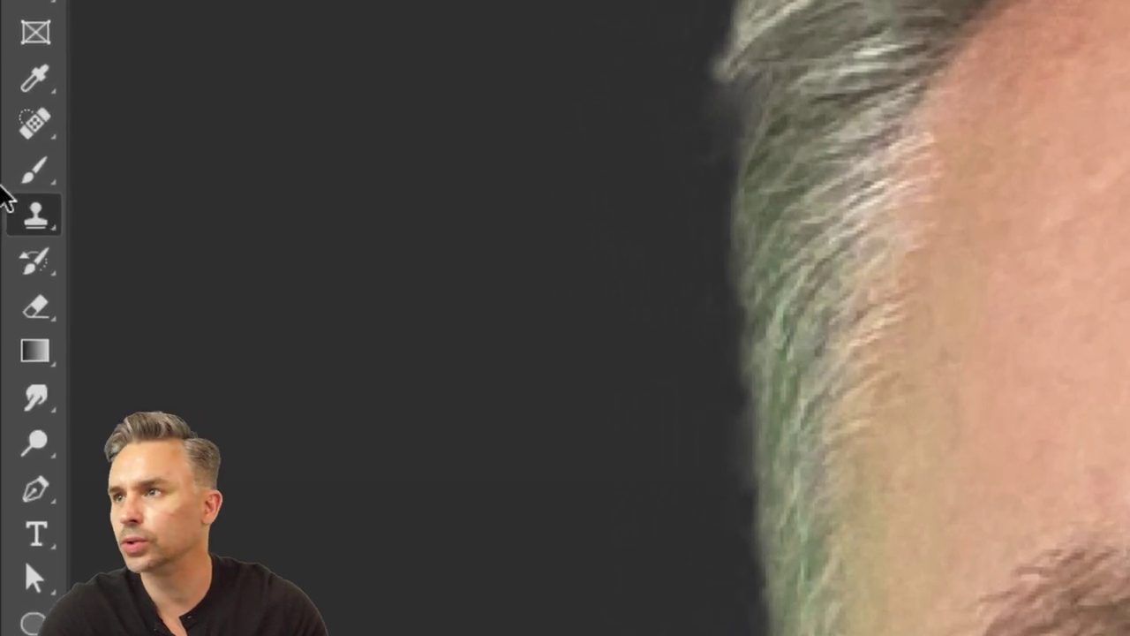
right_click(32, 219)
left_click(114, 216)
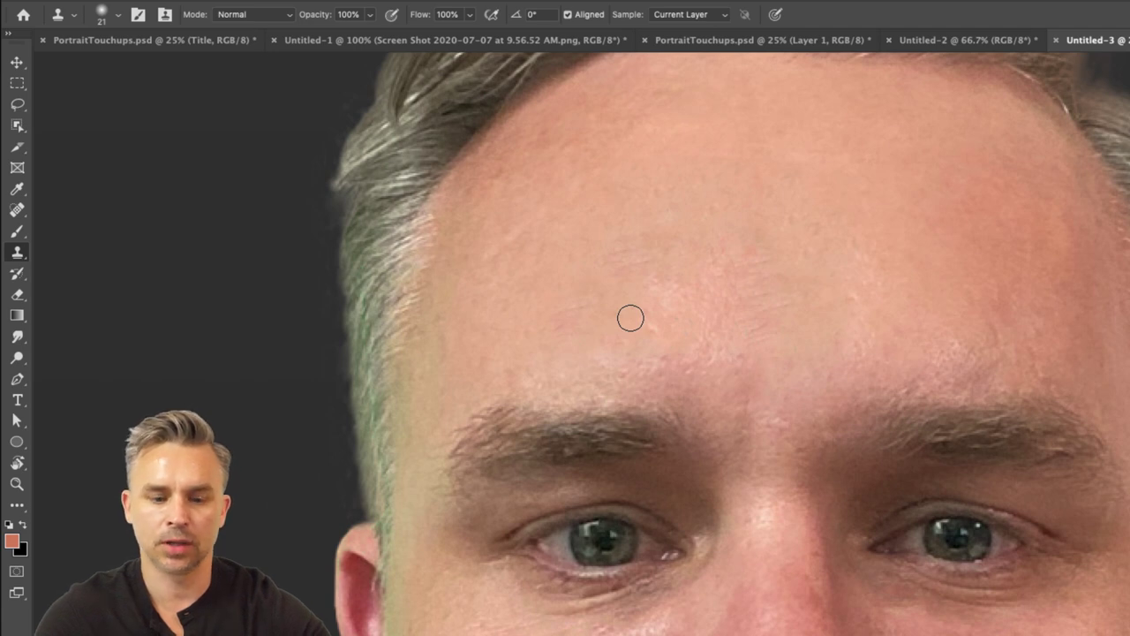
key("bracketright")
key("bracketright")
key("bracketright")
key("bracketright")
key("bracketright")
key("bracketright")
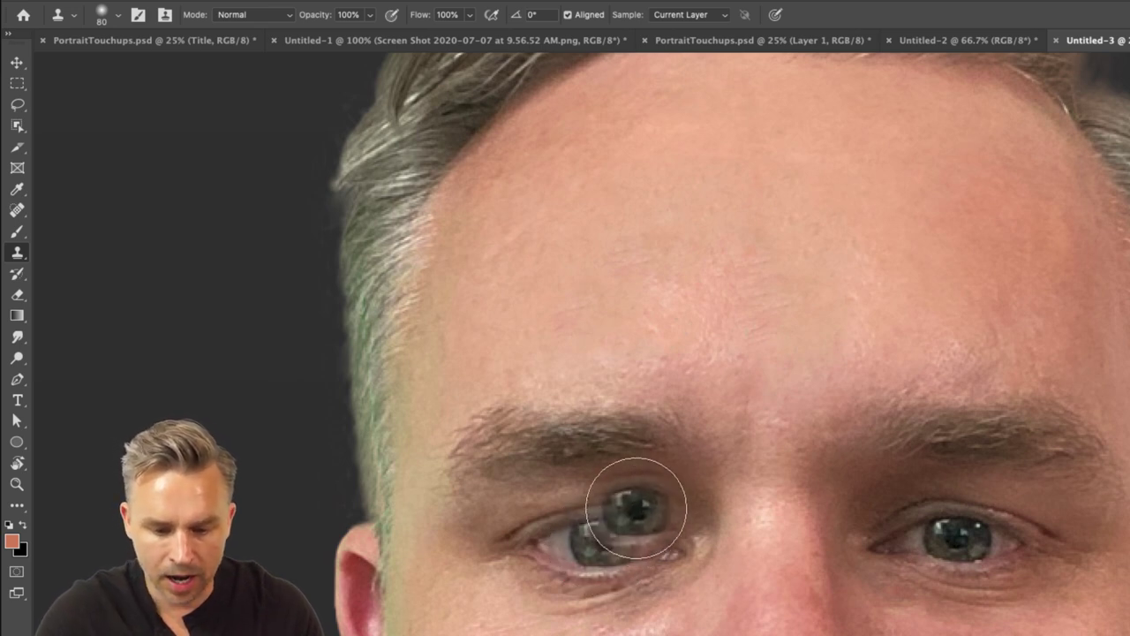
mouse_move(701, 310)
left_mouse_down()
mouse_move(732, 261)
mouse_move(715, 279)
mouse_move(772, 216)
mouse_move(745, 279)
mouse_move(769, 255)
mouse_move(757, 265)
mouse_move(823, 276)
mouse_move(740, 250)
mouse_move(713, 278)
mouse_move(829, 281)
mouse_move(809, 264)
mouse_move(698, 253)
mouse_move(642, 280)
mouse_move(663, 295)
mouse_move(732, 291)
left_mouse_up()
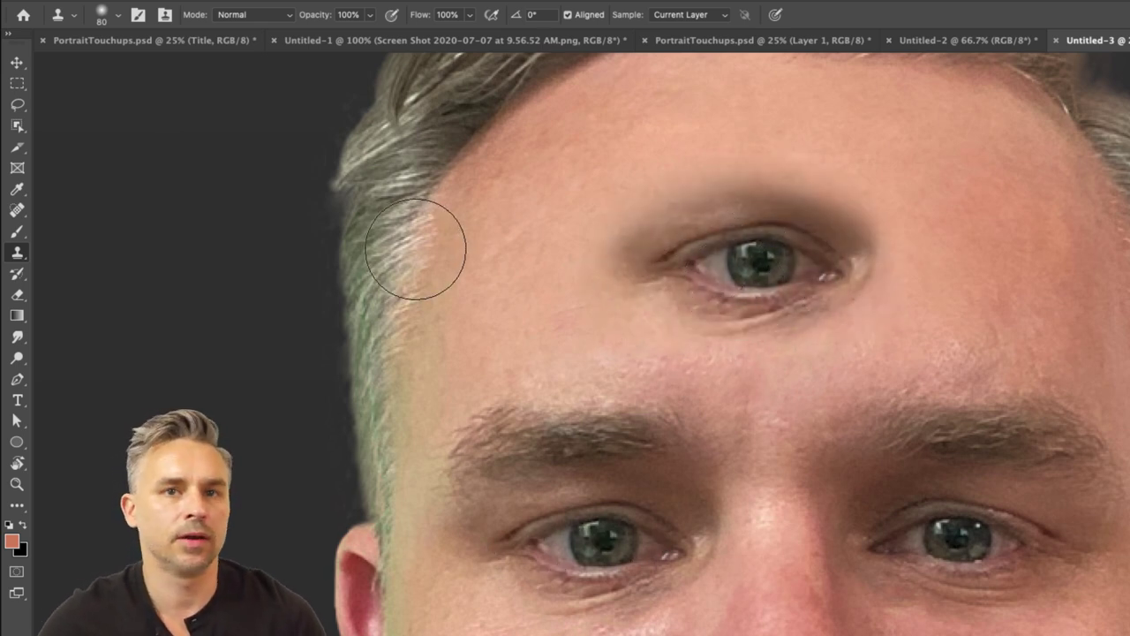
key("ctrl+z")
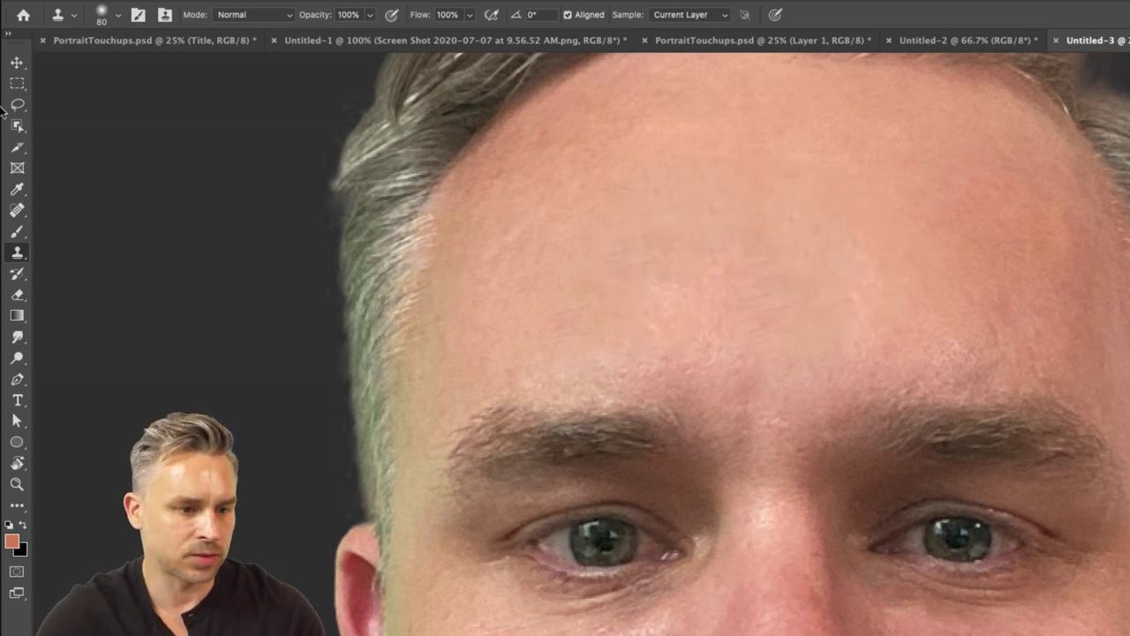
Try painting the eye on the portrait's left side onto the forehead with the Healing Brush and an enlarged brush, and undo it
left_click(16, 255)
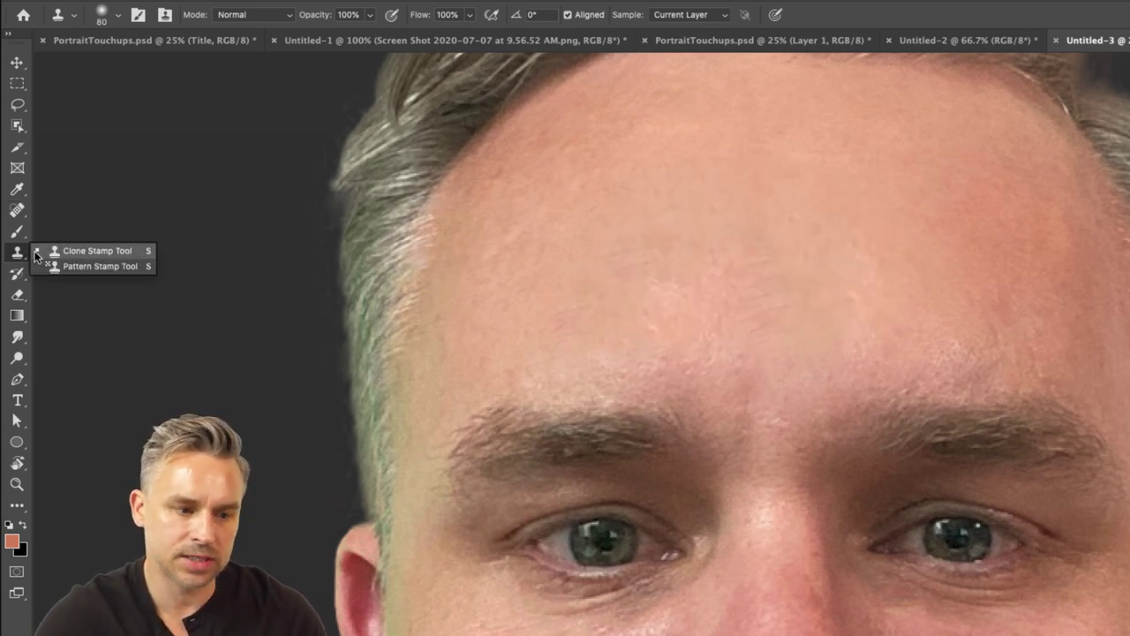
left_click(7, 212)
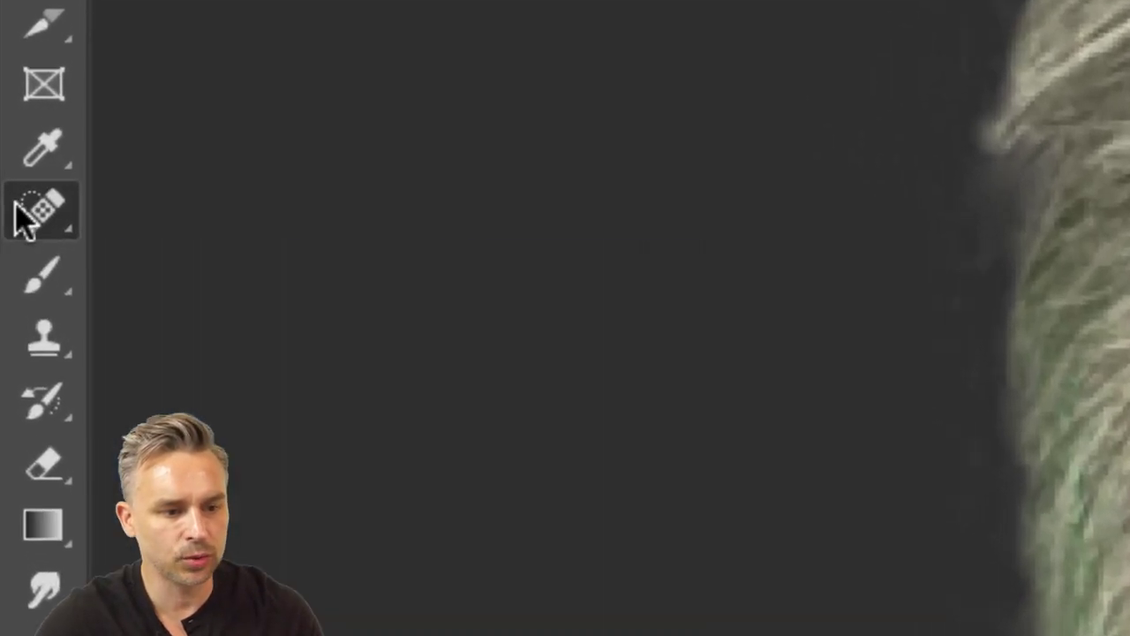
left_click(10, 213)
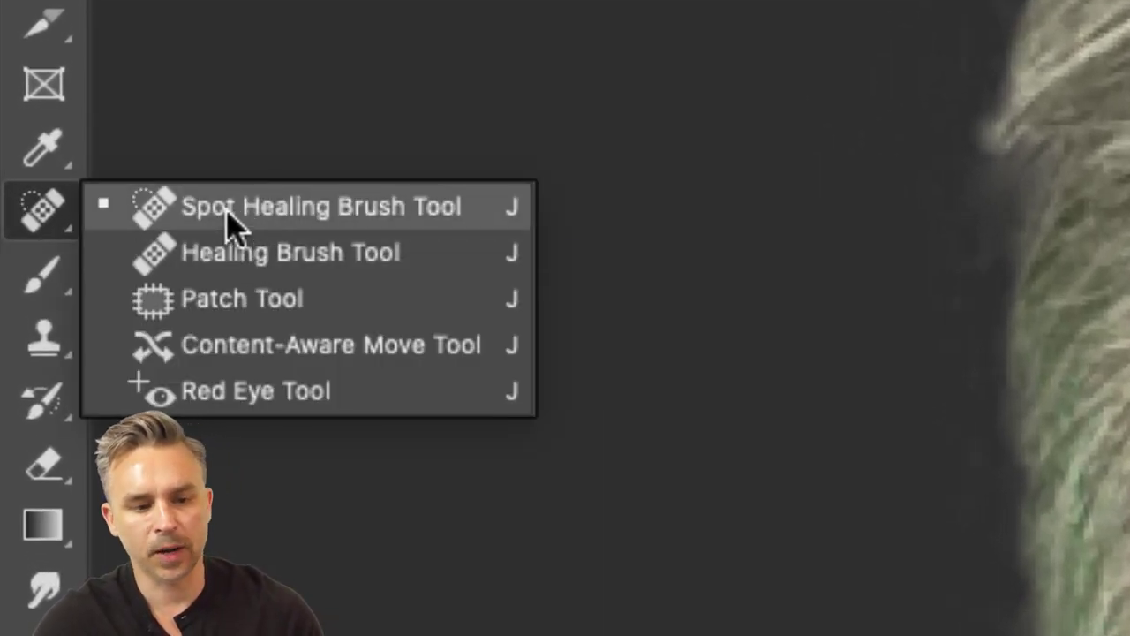
left_click(242, 258)
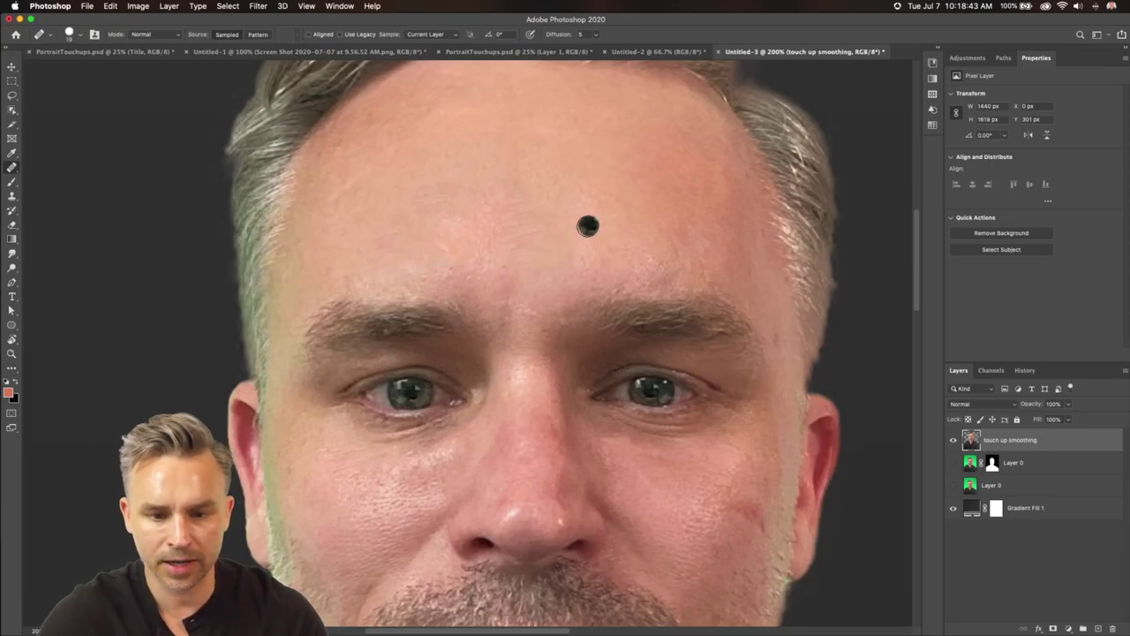
mouse_move(588, 226)
left_mouse_down()
mouse_move(518, 227)
mouse_move(518, 253)
left_mouse_up()
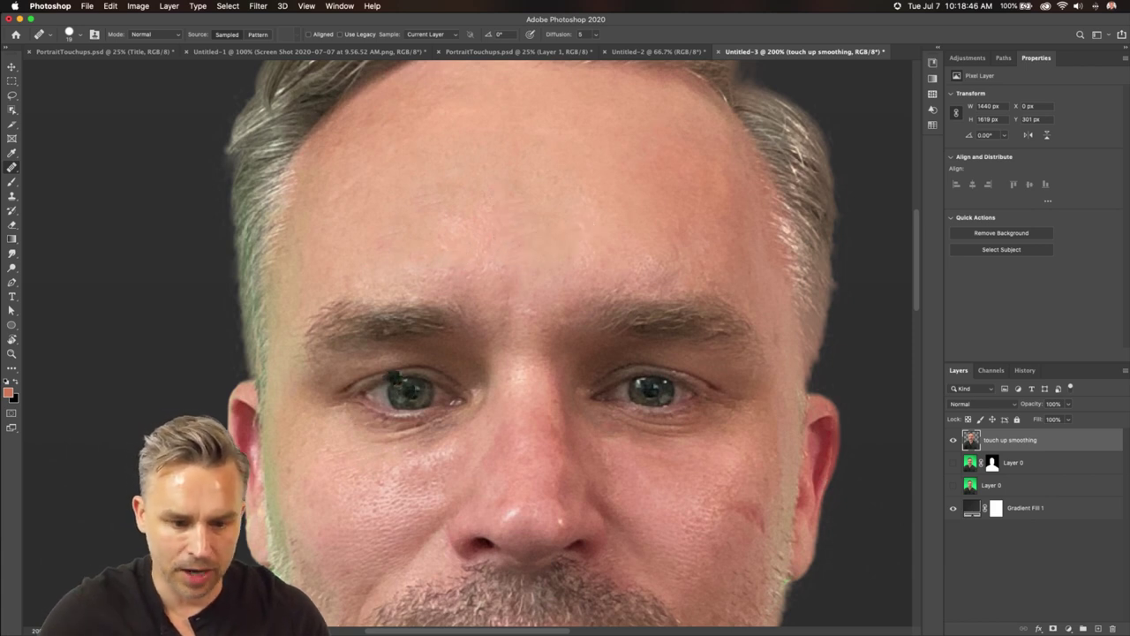
left_click(415, 391, "alt")
key("bracketright")
key("bracketright")
mouse_move(530, 210)
left_mouse_down()
mouse_move(561, 221)
mouse_move(527, 224)
mouse_move(532, 190)
mouse_move(560, 212)
mouse_move(444, 220)
mouse_move(502, 181)
mouse_move(596, 238)
left_mouse_up()
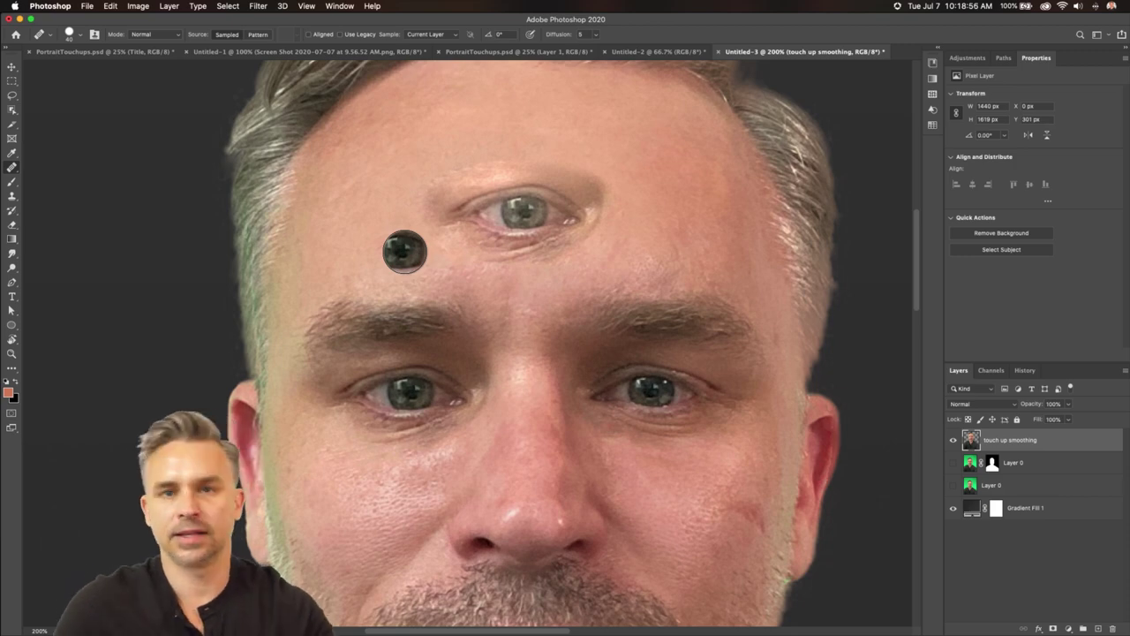
key("super+z")
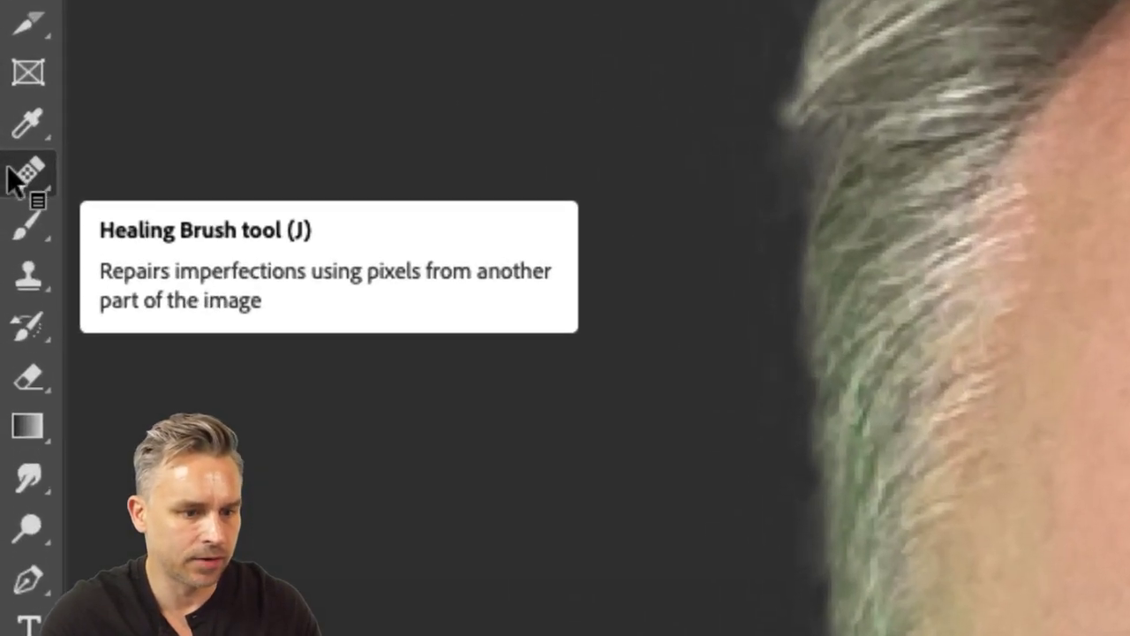
Try replacing the eye and eyebrow on the portrait's left side with forehead skin using the Patch Tool, and undo it
left_click(11, 167)
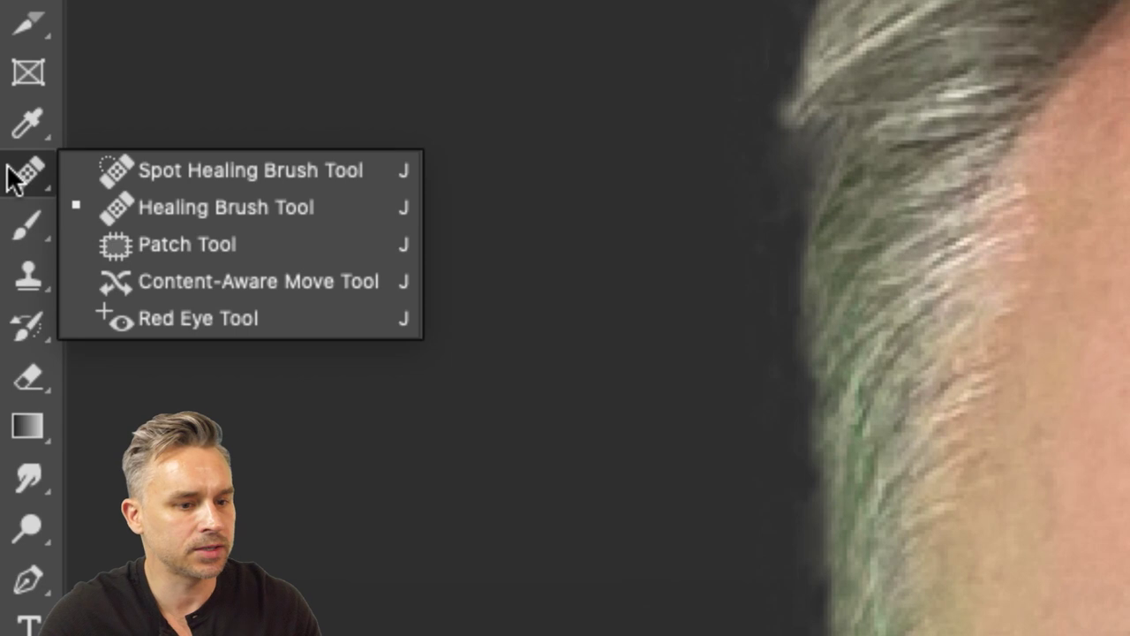
left_click(128, 257)
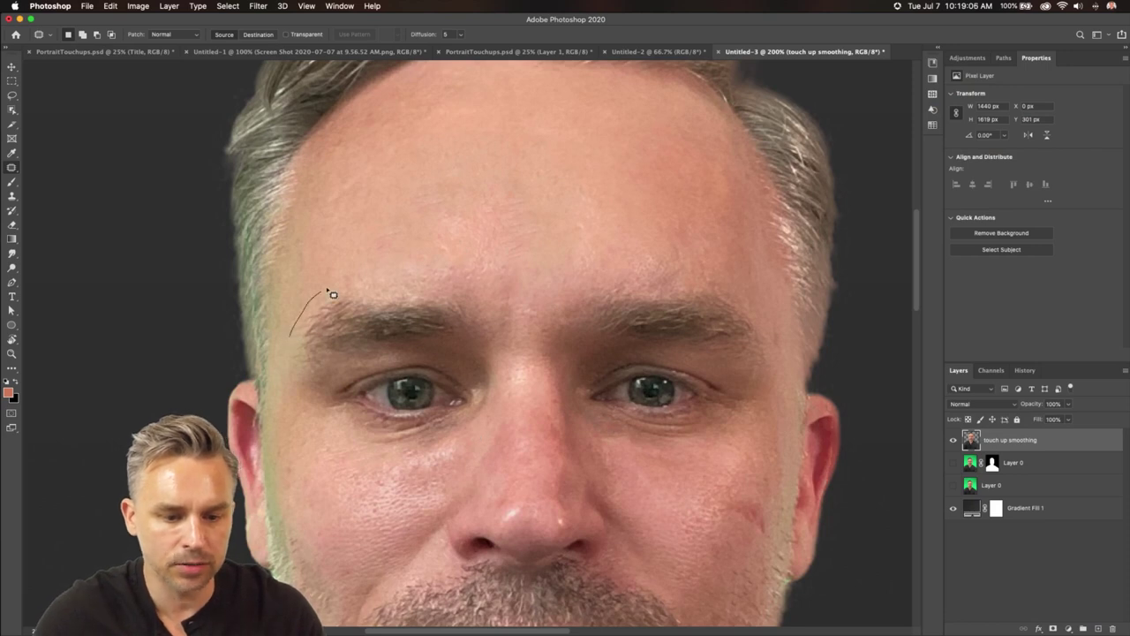
mouse_move(328, 289)
left_mouse_down()
mouse_move(424, 277)
mouse_move(495, 314)
mouse_move(488, 413)
mouse_move(388, 461)
left_mouse_up()
mouse_move(314, 436)
left_mouse_down()
mouse_move(291, 387)
mouse_move(475, 184)
left_mouse_up()
right_click(477, 181)
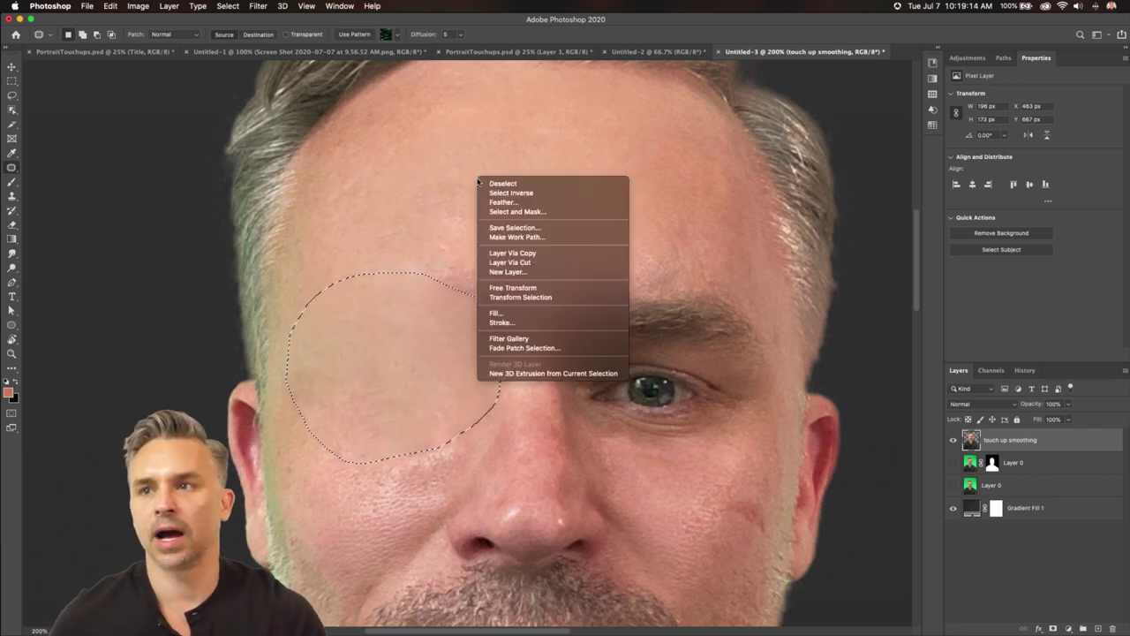
left_click(305, 217)
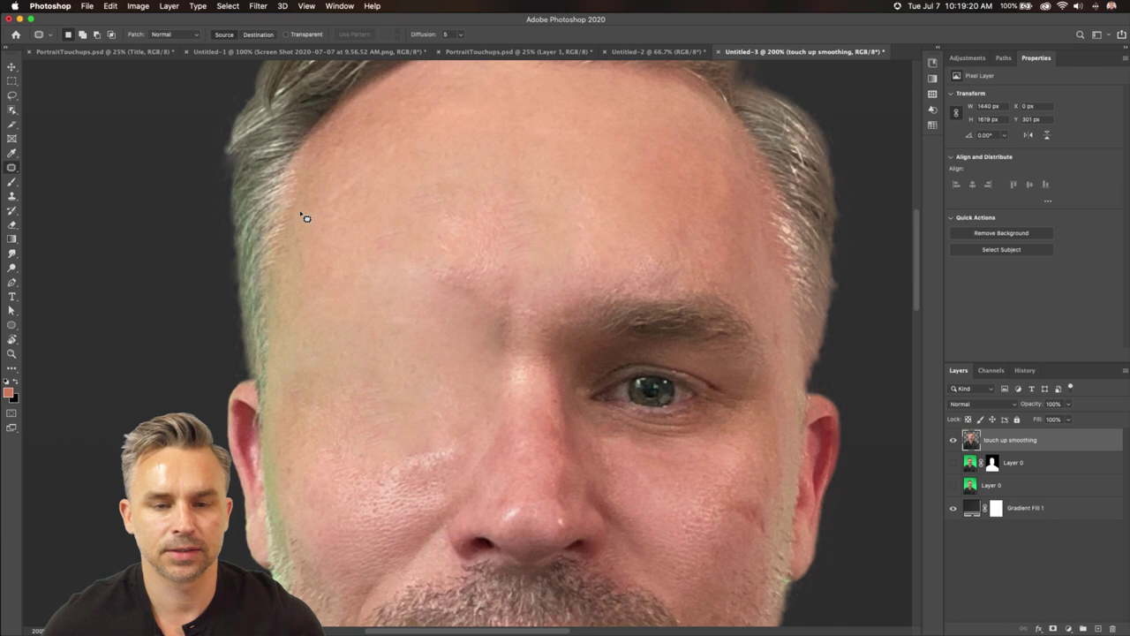
mouse_move(406, 272)
left_mouse_down()
mouse_move(318, 433)
mouse_move(495, 388)
mouse_move(415, 272)
left_mouse_up()
left_click(387, 272)
Select an area about 119 by 110 px in the middle of the forehead and fill it using Content-Aware with Color Adaptation
mouse_move(473, 235)
left_mouse_down()
mouse_move(498, 187)
mouse_move(527, 176)
mouse_move(581, 213)
mouse_move(572, 286)
mouse_move(514, 295)
mouse_move(467, 245)
left_mouse_up()
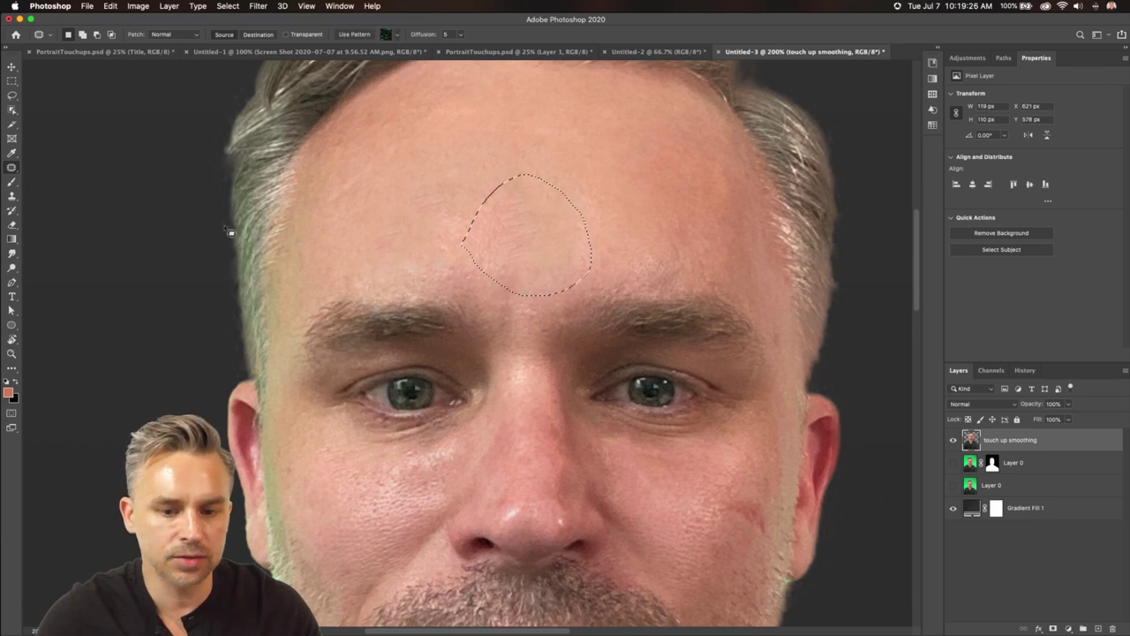
left_click(11, 95)
left_click(88, 5)
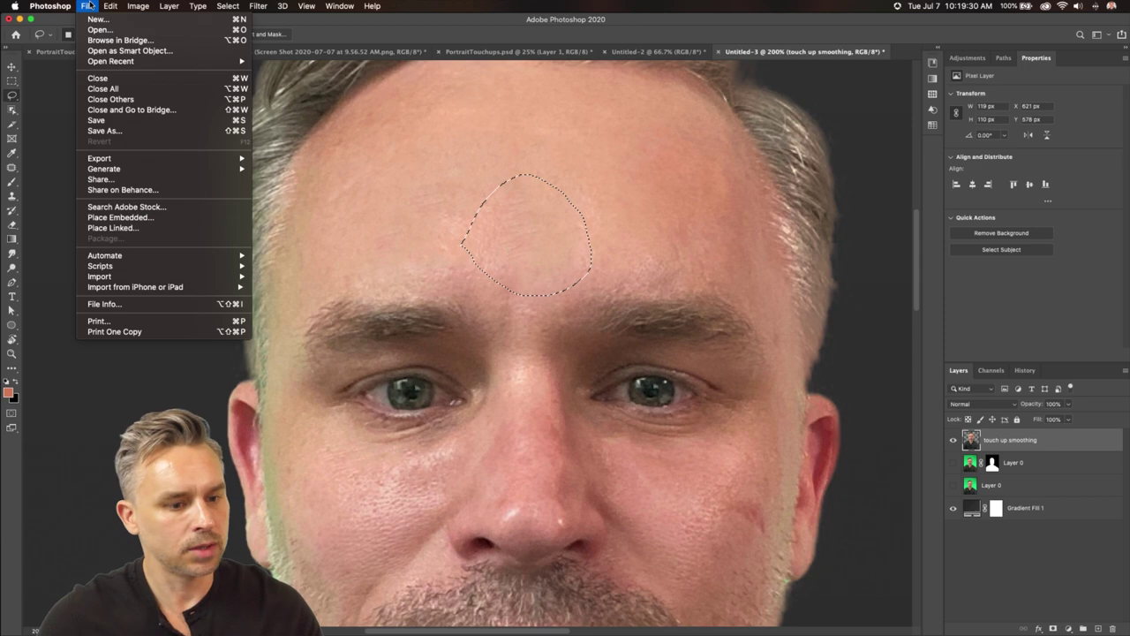
mouse_move(110, 6)
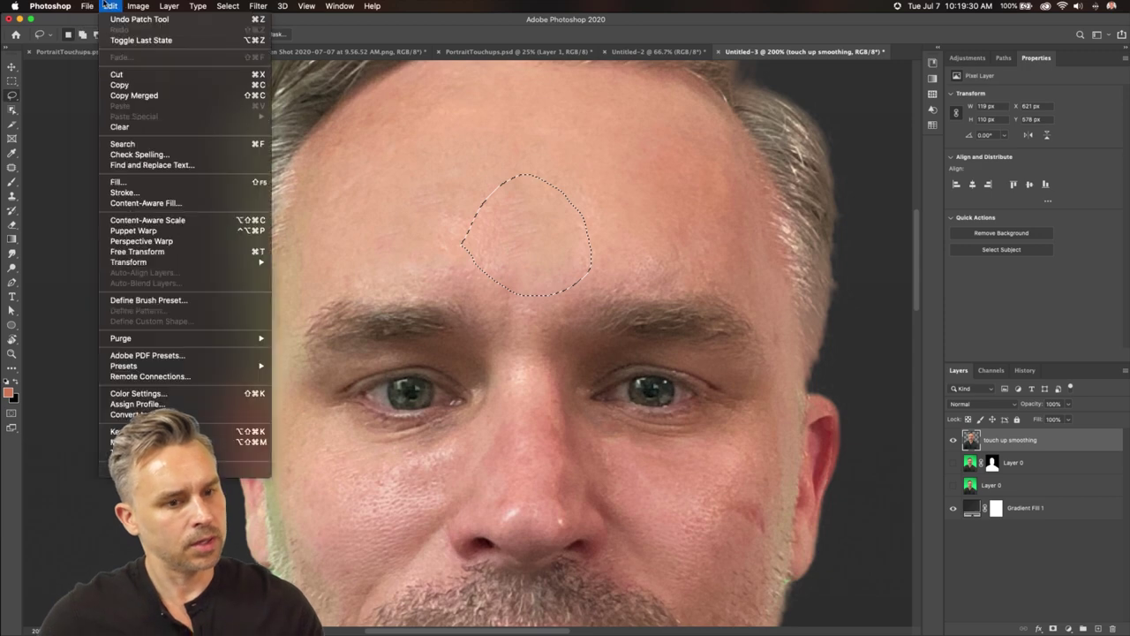
left_click(132, 182)
left_click_drag(527, 188, 678, 223)
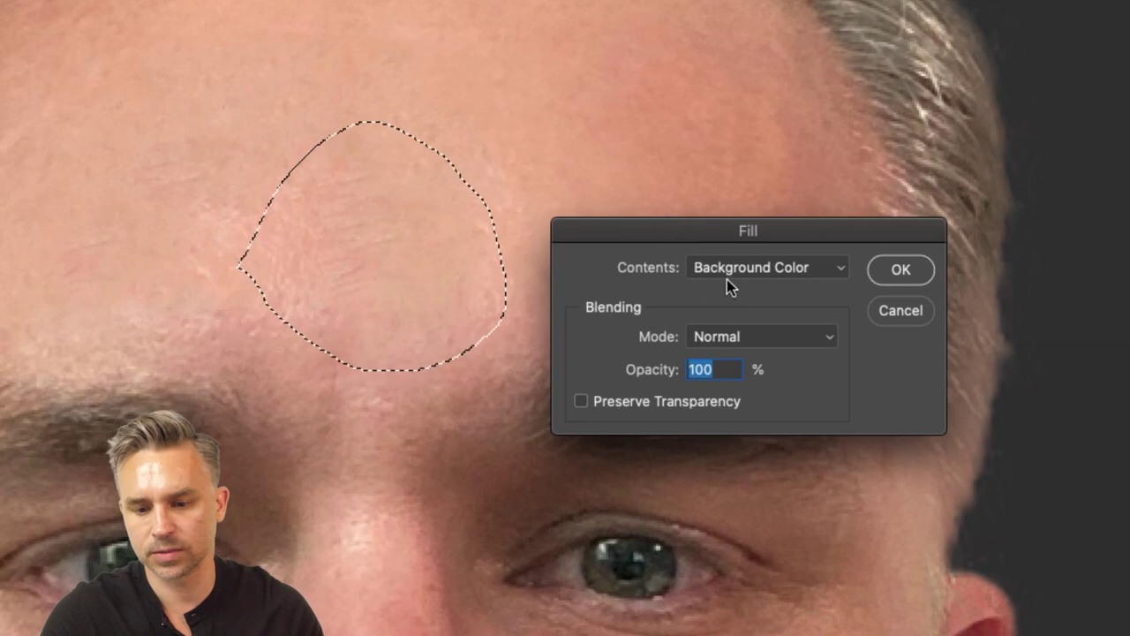
left_click(726, 279)
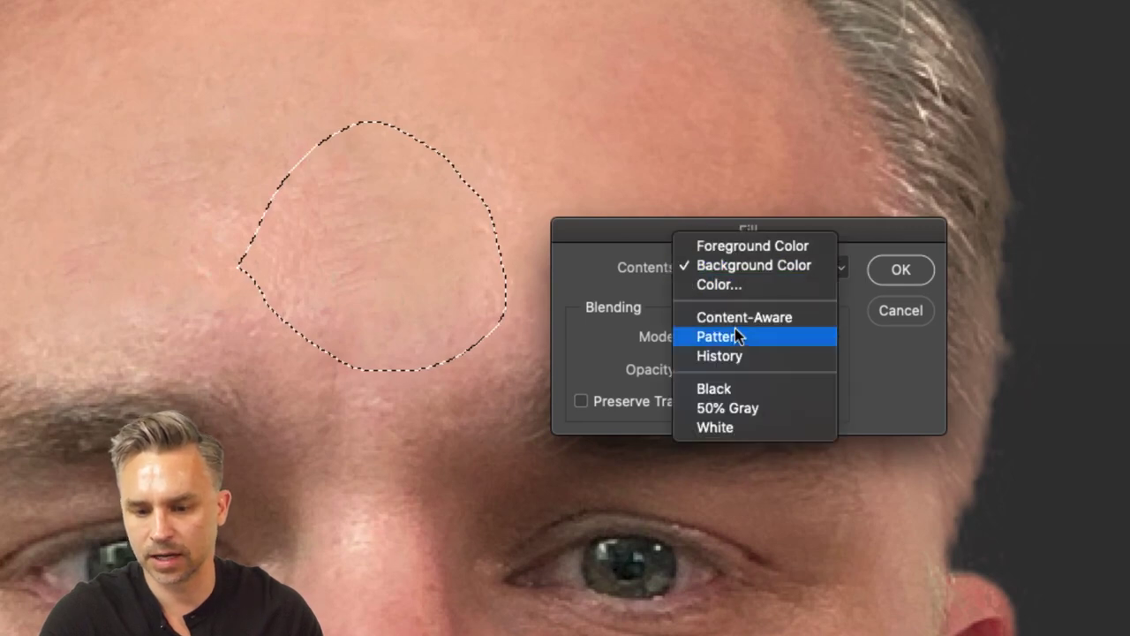
left_click(731, 316)
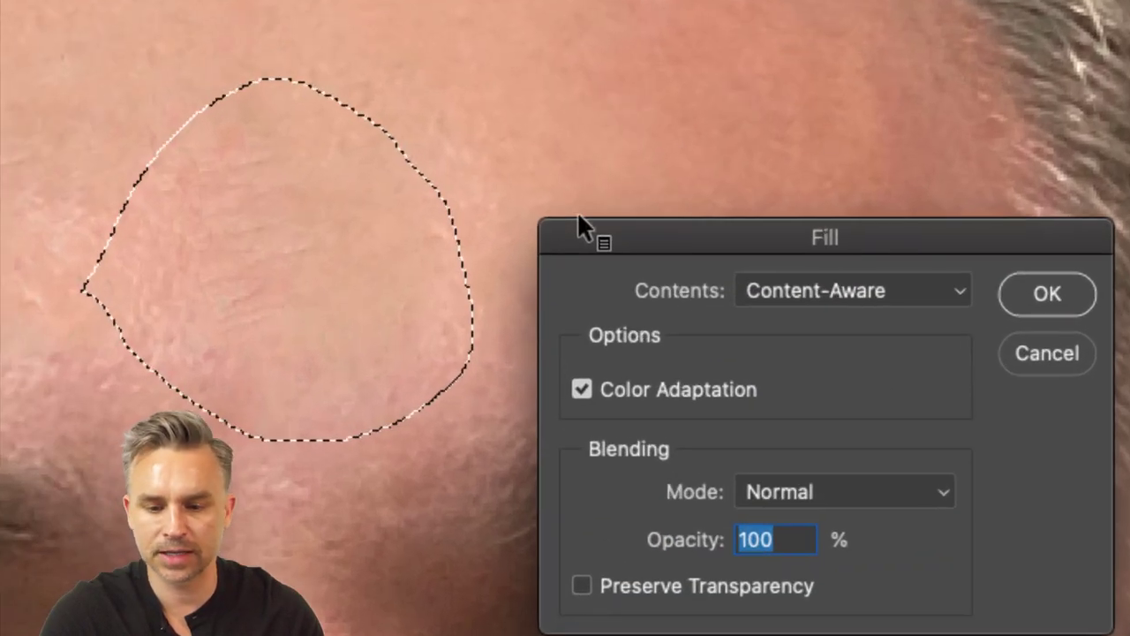
left_click_drag(587, 216, 593, 216)
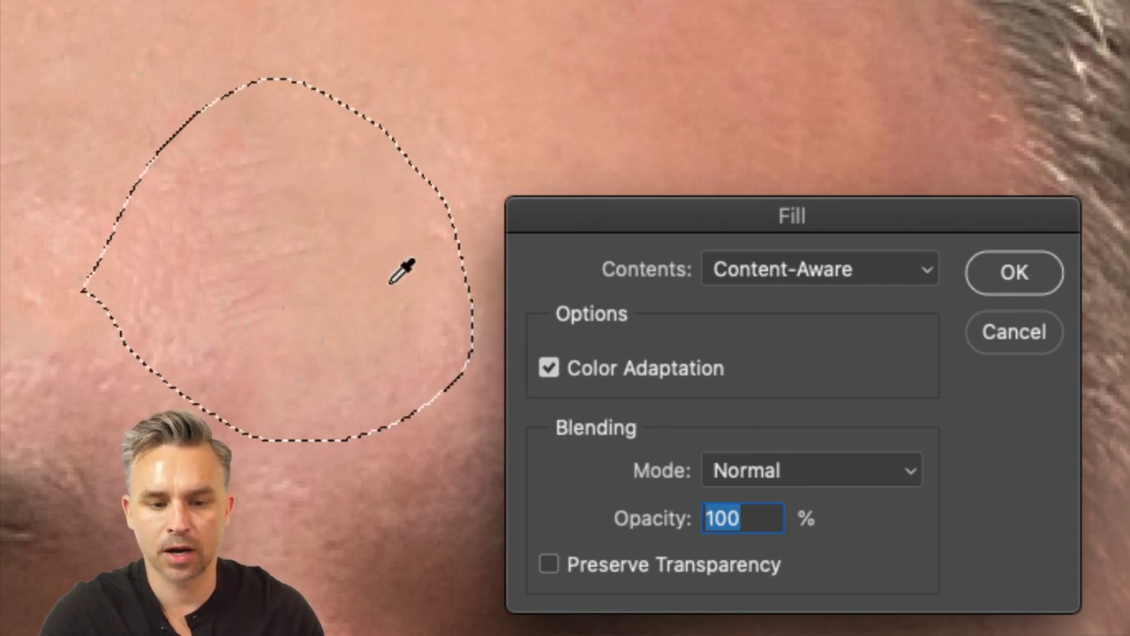
left_click(990, 269)
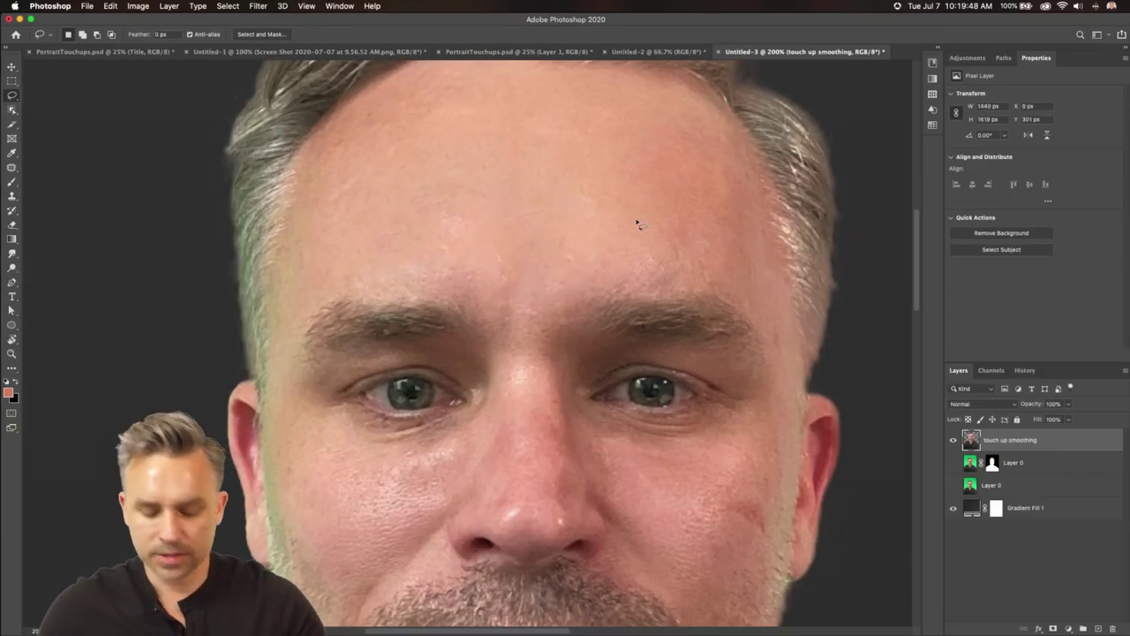
Convert the touch up smoothing layer to a Smart Object, duplicate it and hide the lower copy
key("super+minus")
key("super+minus")
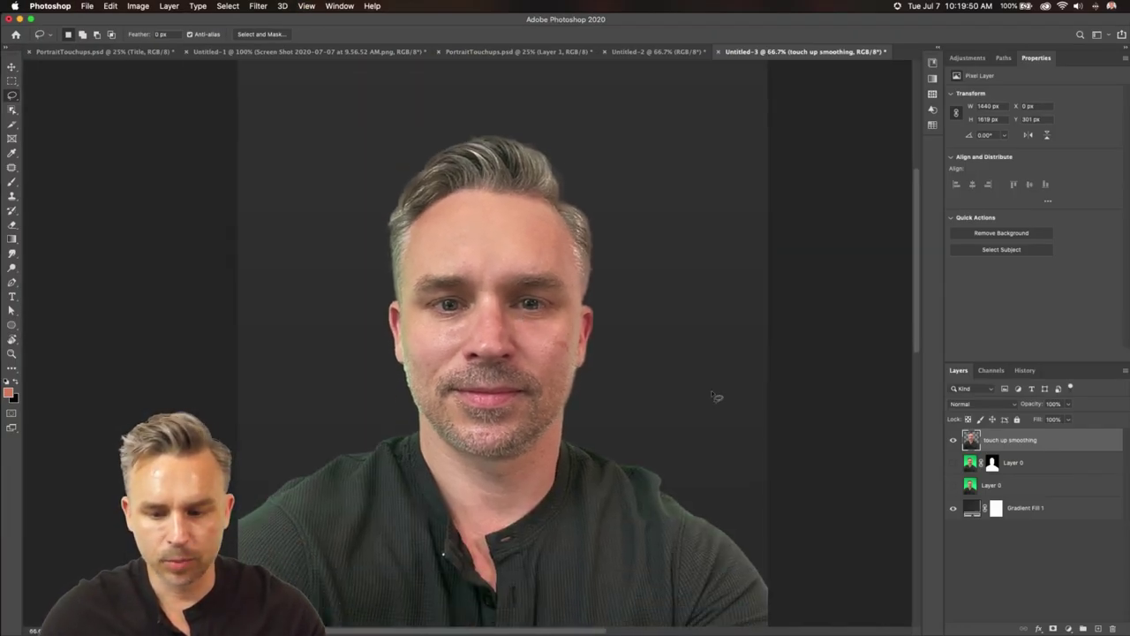
right_click(1042, 440)
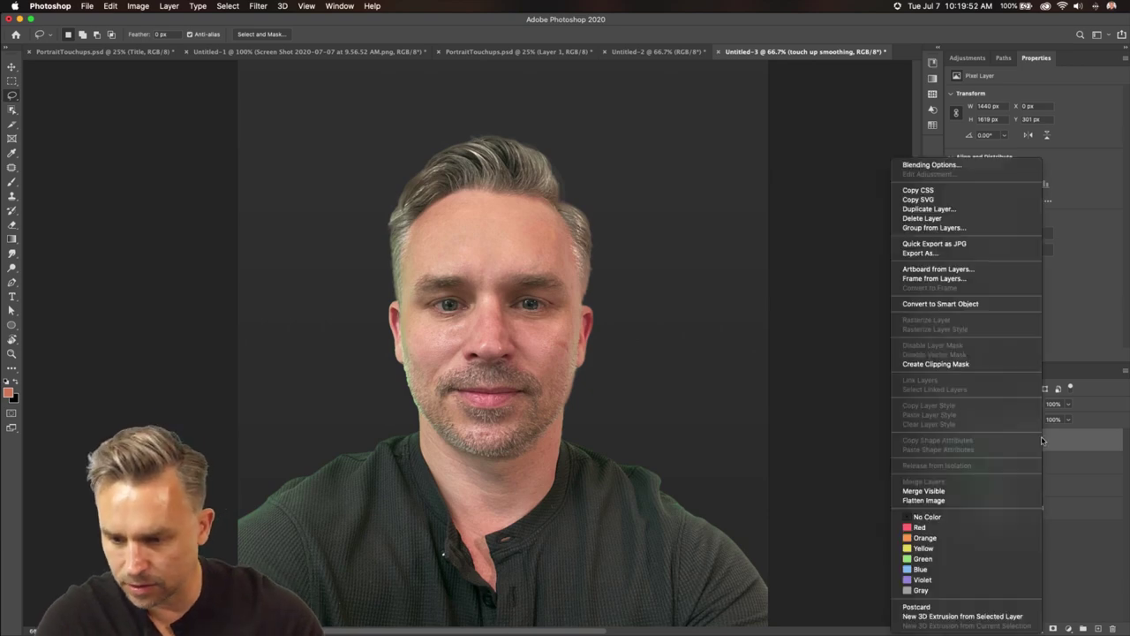
left_click(1080, 431)
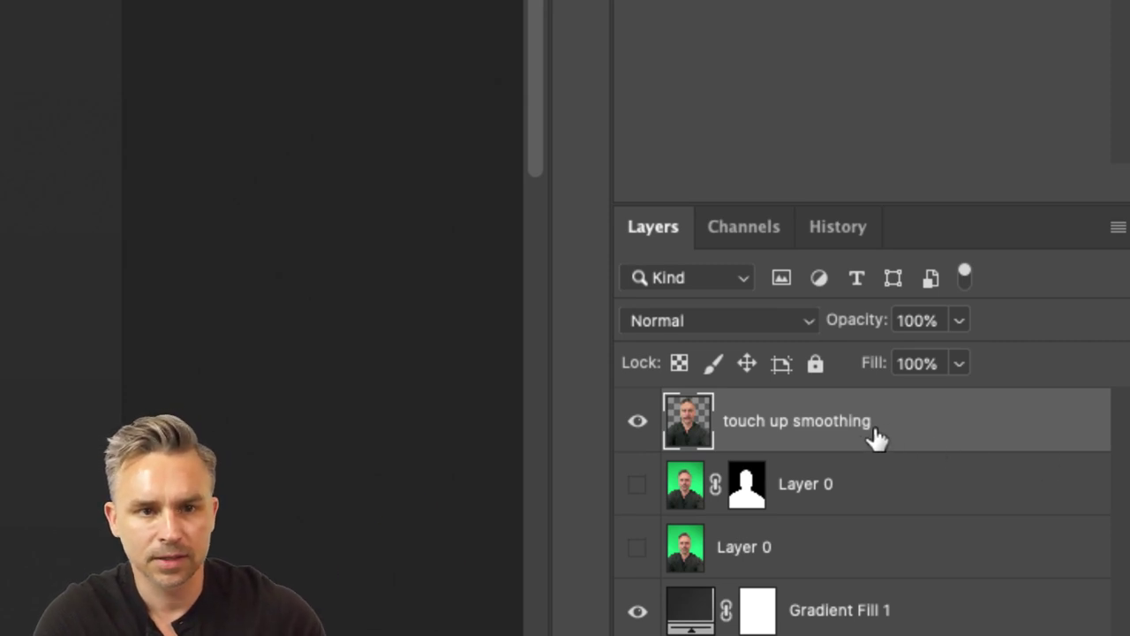
right_click(918, 424)
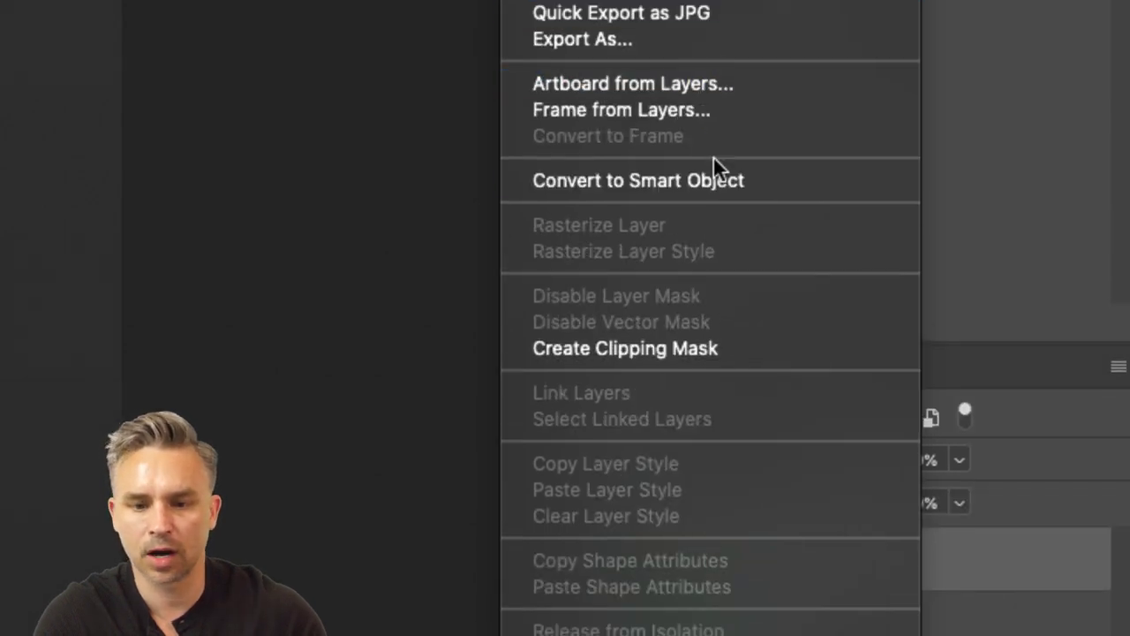
left_click(722, 182)
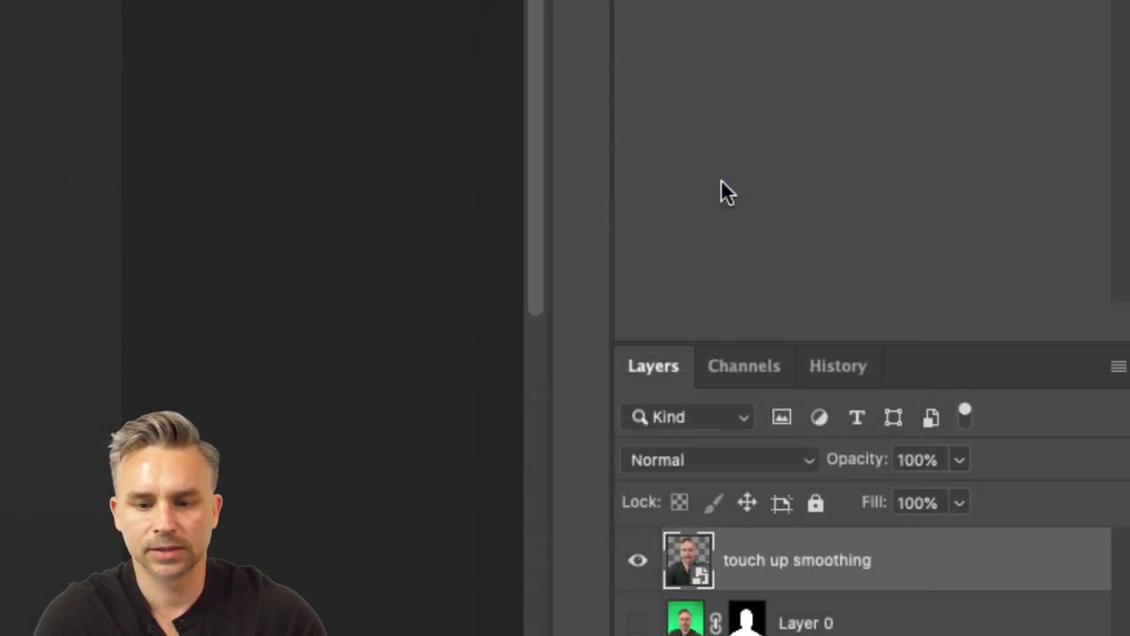
left_click_drag(832, 573, 955, 635)
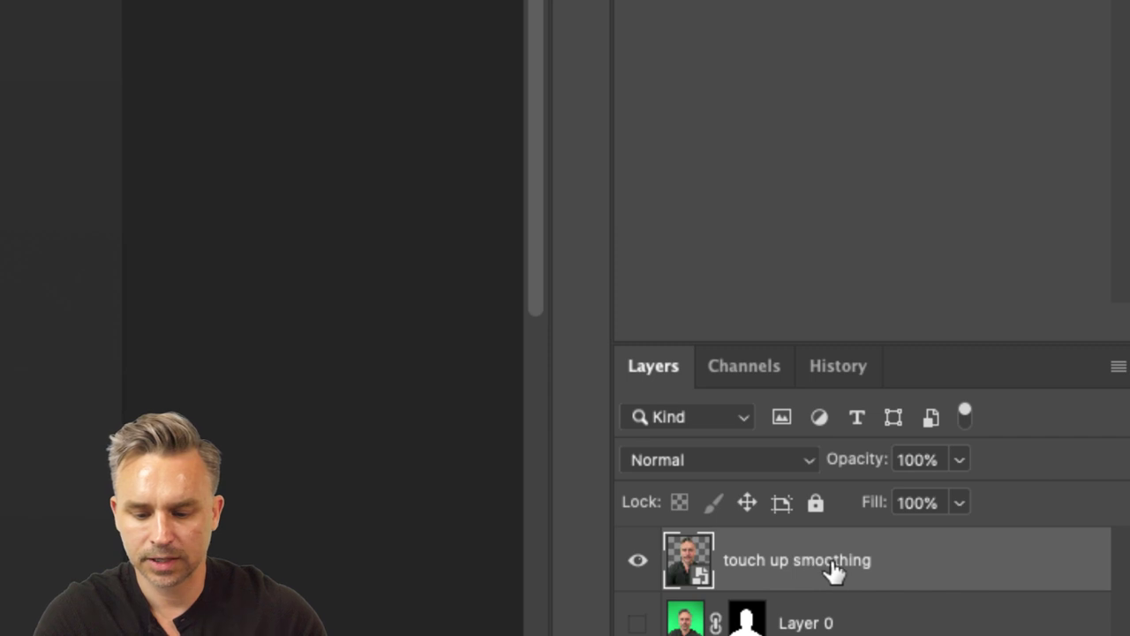
left_click_drag(1067, 560, 1068, 561)
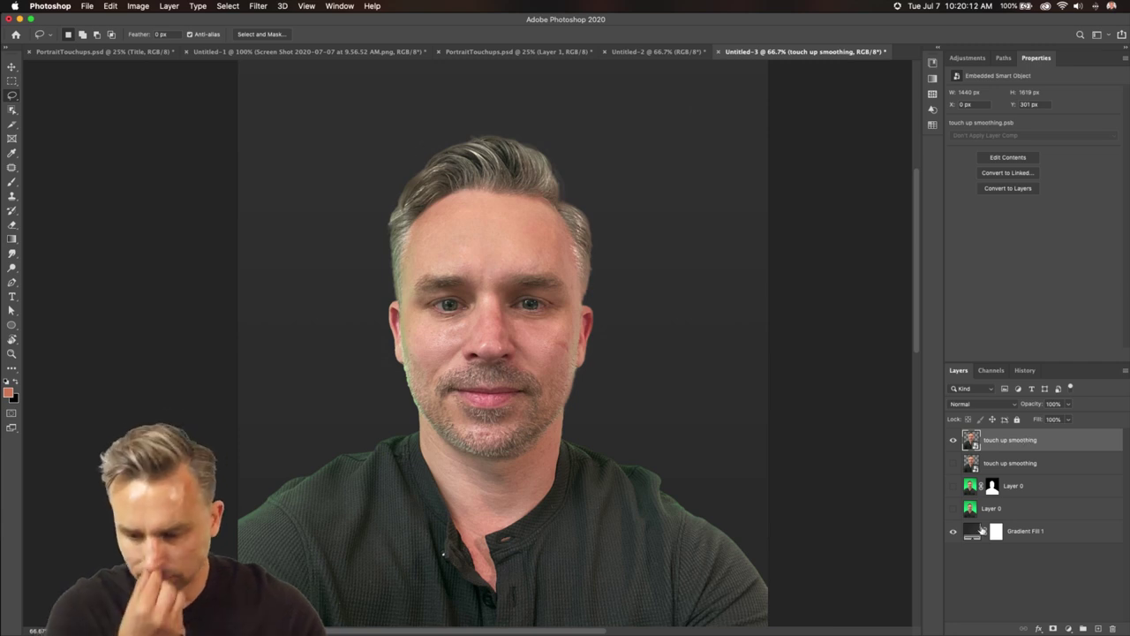
Hide the top touch up smoothing layer, convert the masked Layer 0 to a Smart Object and rename it orig
left_click(953, 439)
left_click(1024, 493)
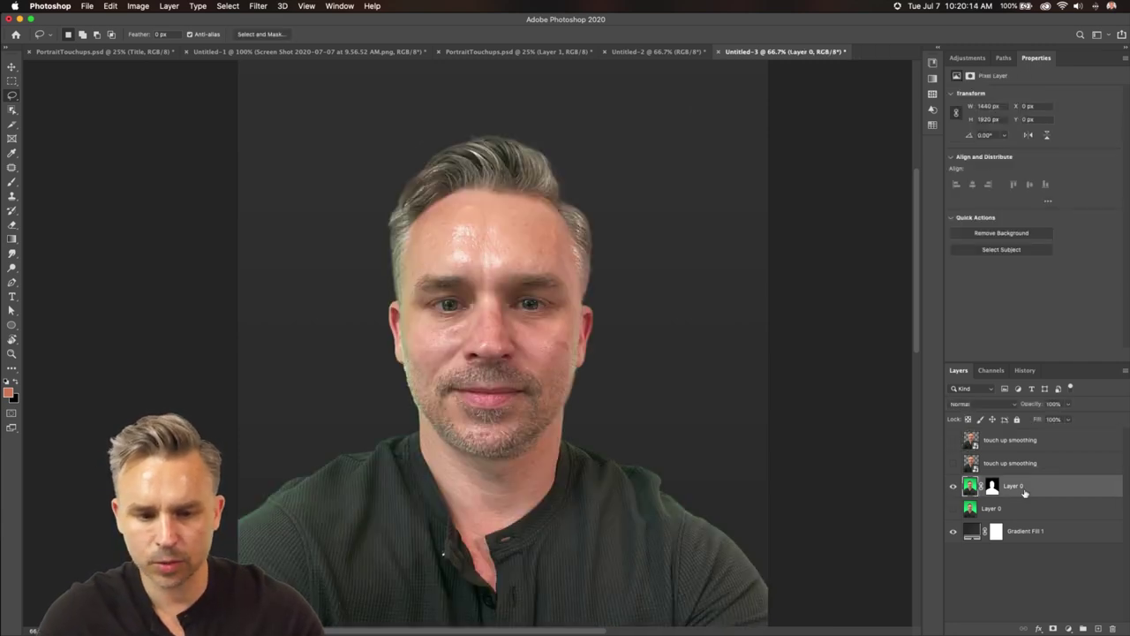
right_click(1031, 491)
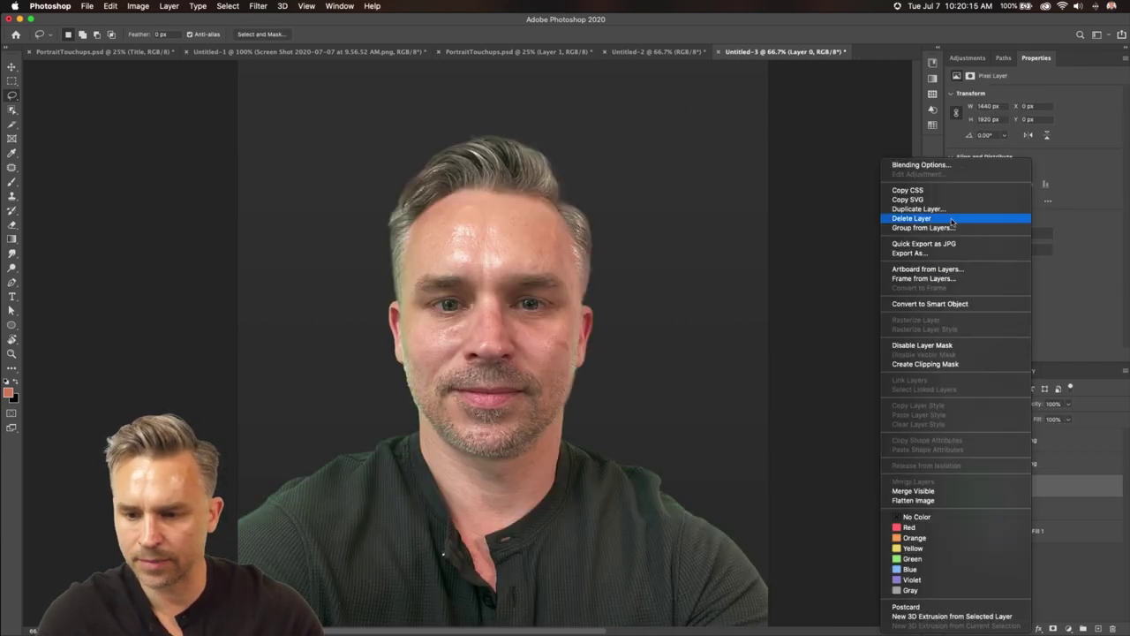
left_click(952, 308)
type("c")
type("rig")
key("Return")
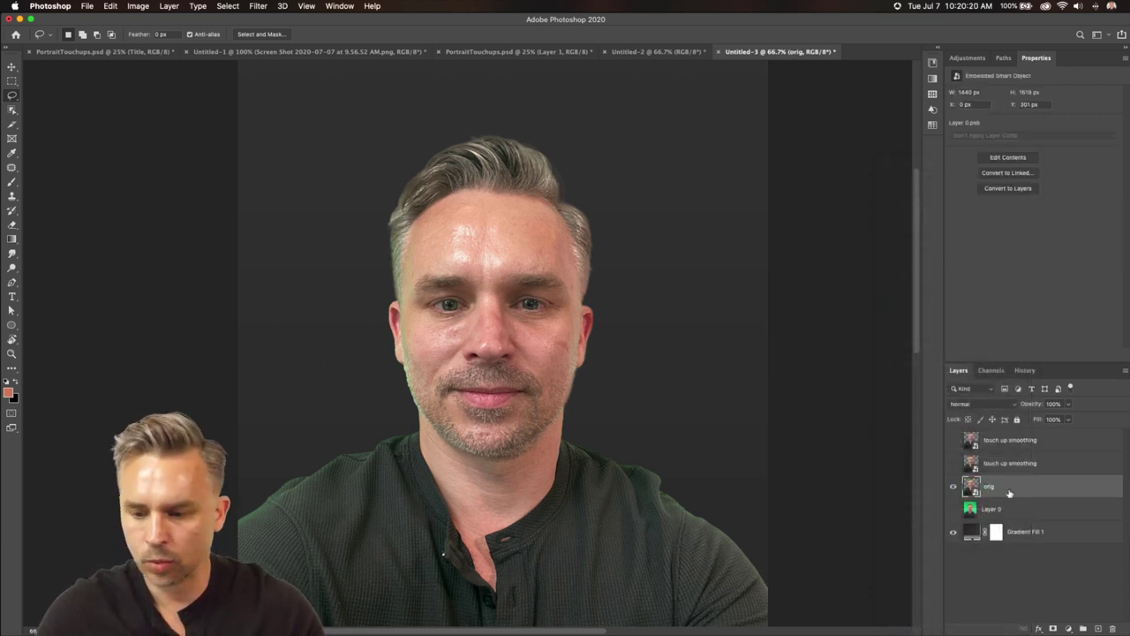
Open the Camera Raw Filter for the orig layer and collapse the Detail and Color Mixer adjustments, keeping Basic expanded
left_click(256, 6)
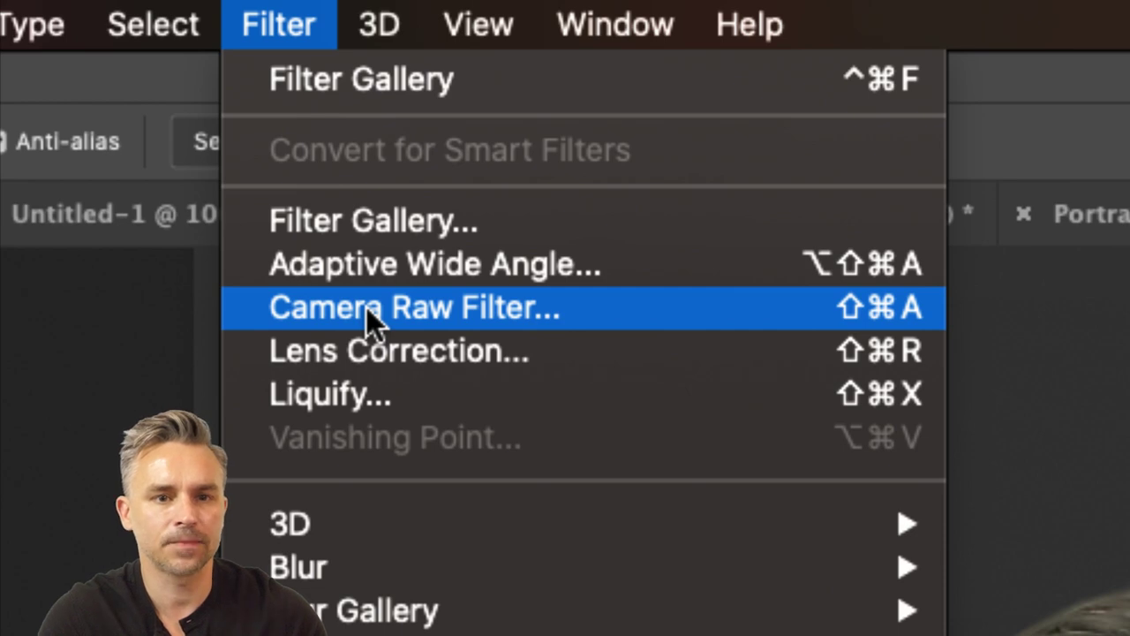
left_click(366, 307)
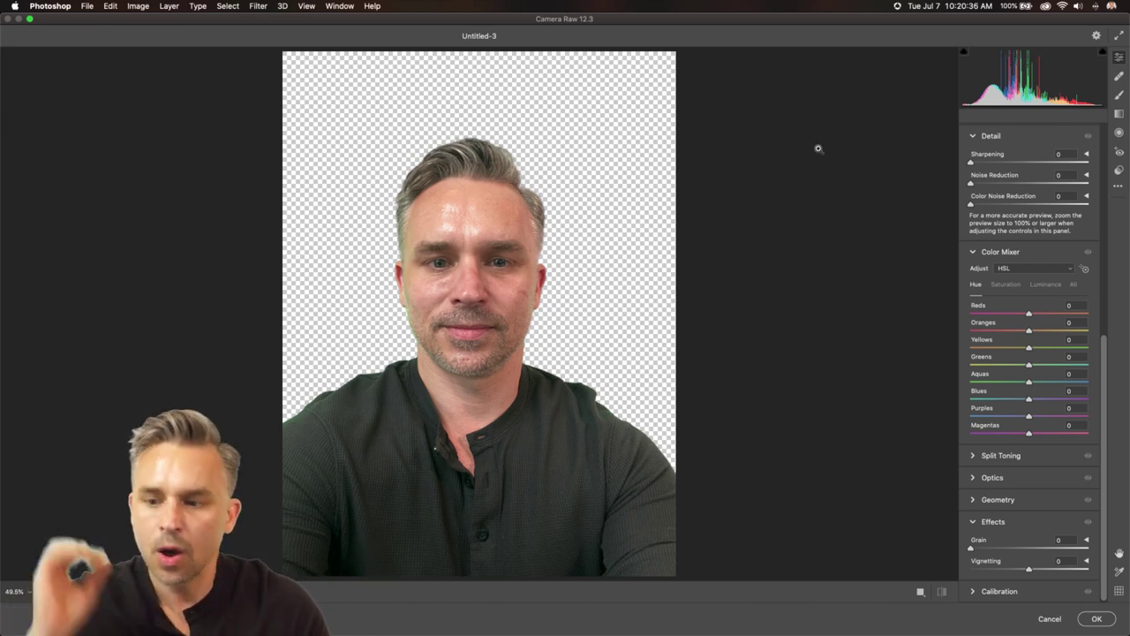
scroll(1004, 210, "up", 5)
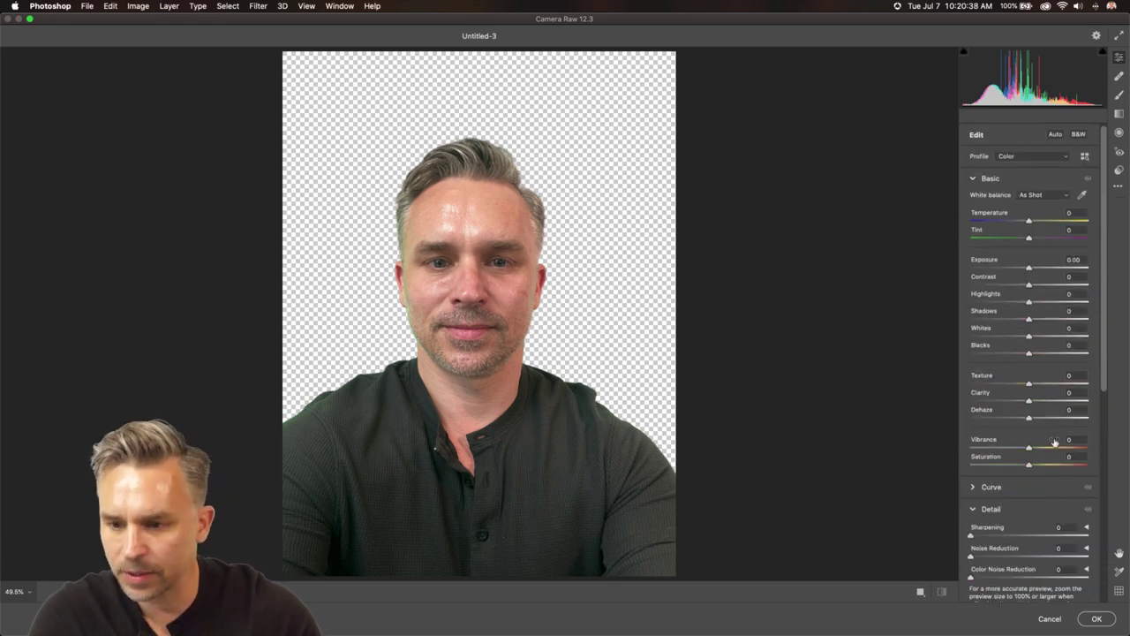
scroll(1065, 336, "down", 5)
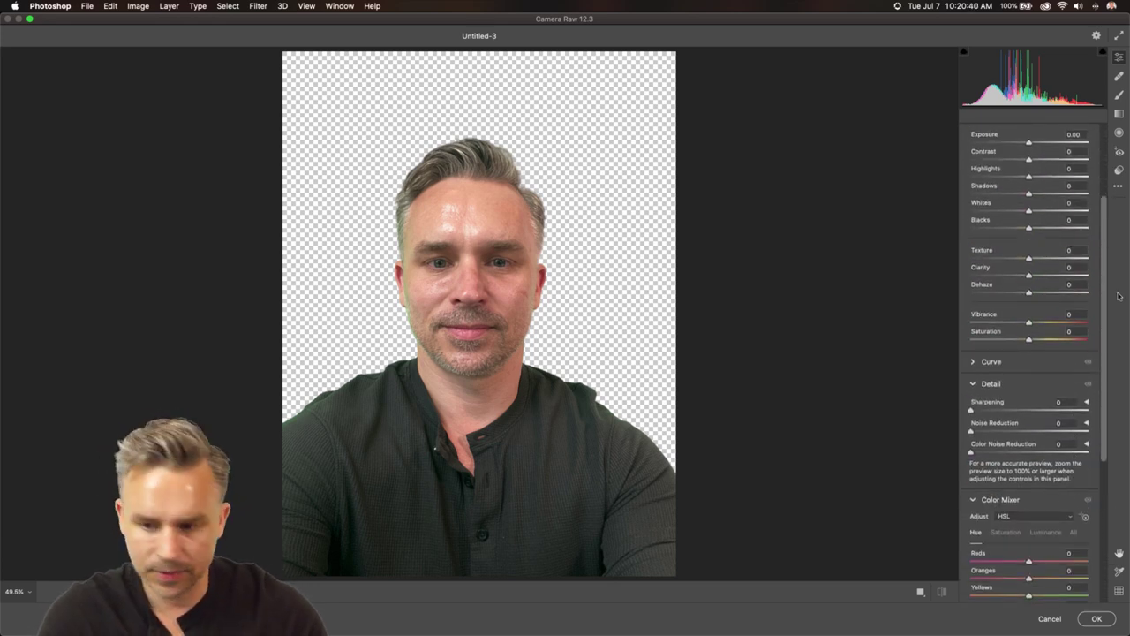
scroll(1096, 221, "up", 3)
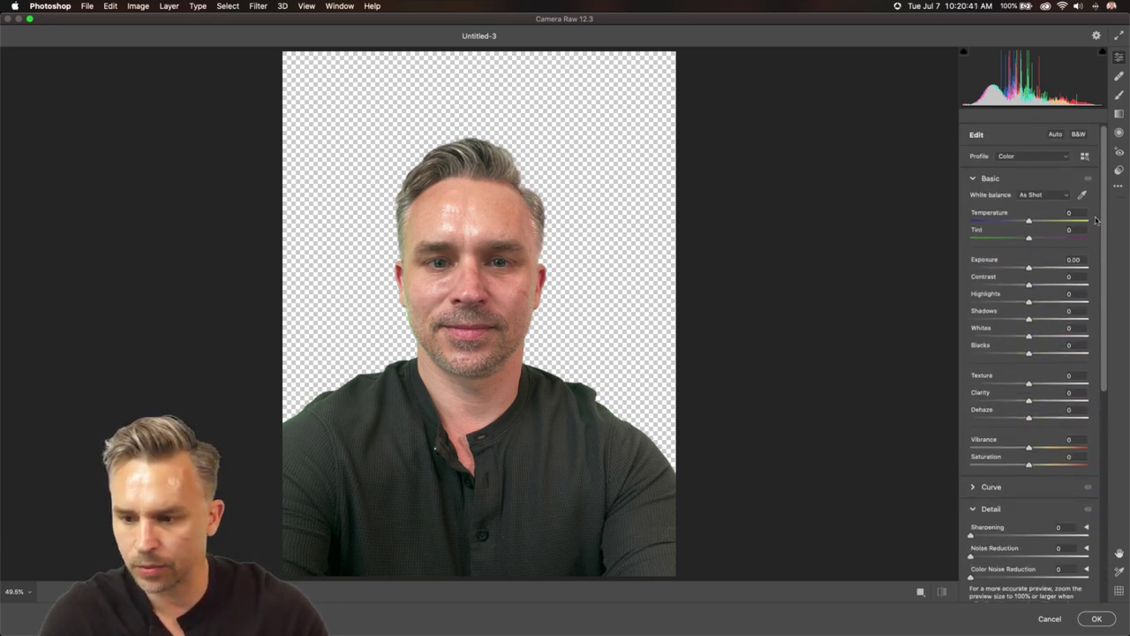
left_click(971, 179)
left_click(972, 223)
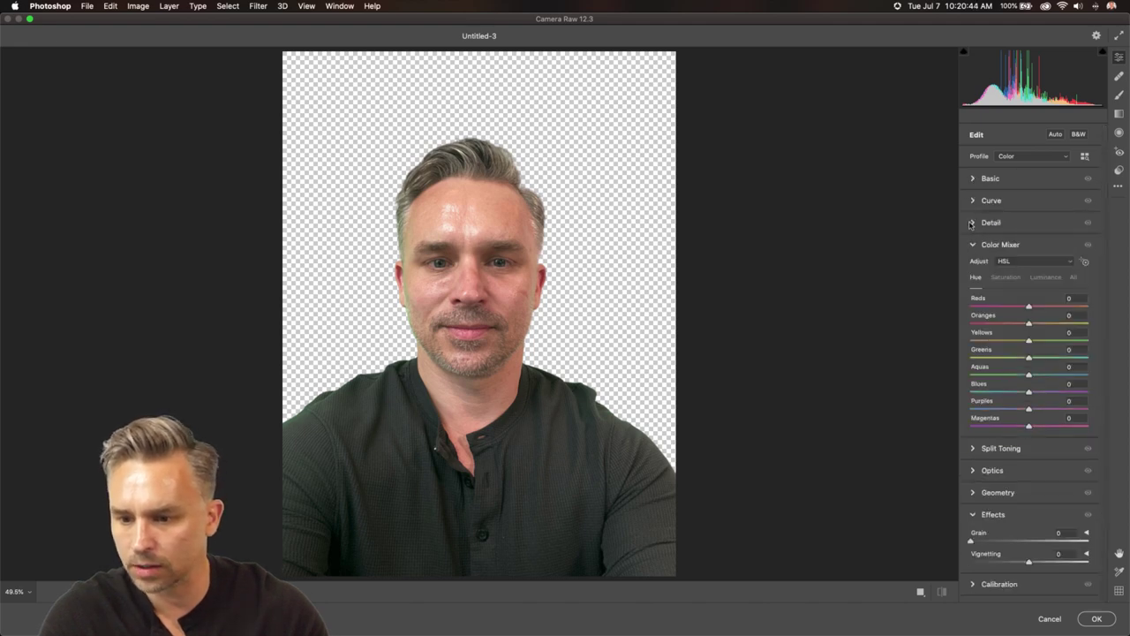
left_click(972, 245)
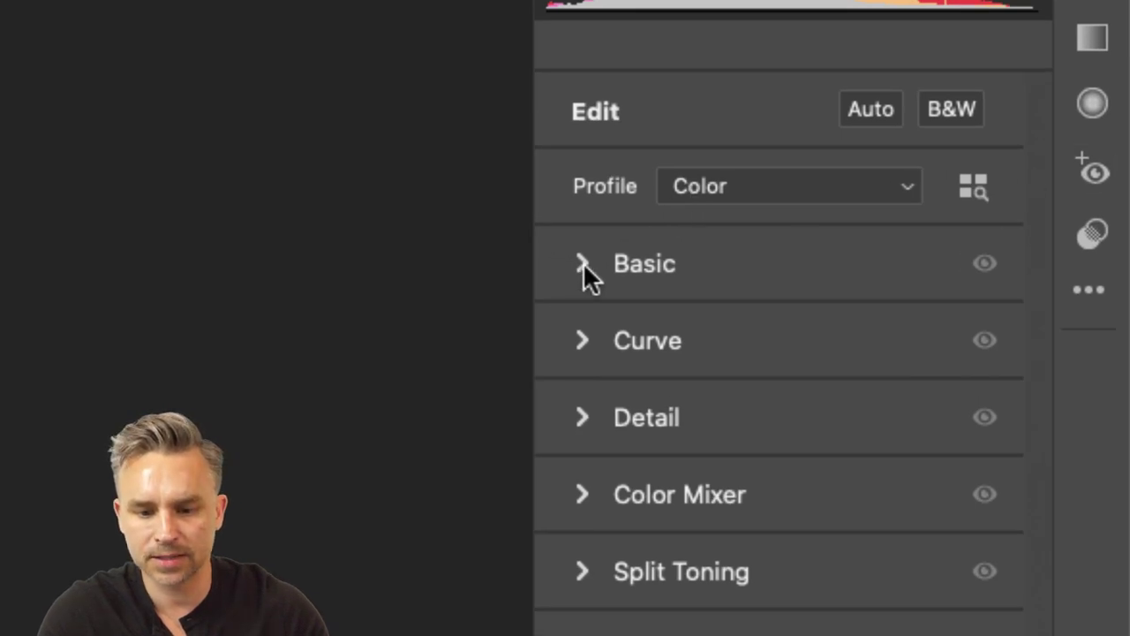
left_click(583, 262)
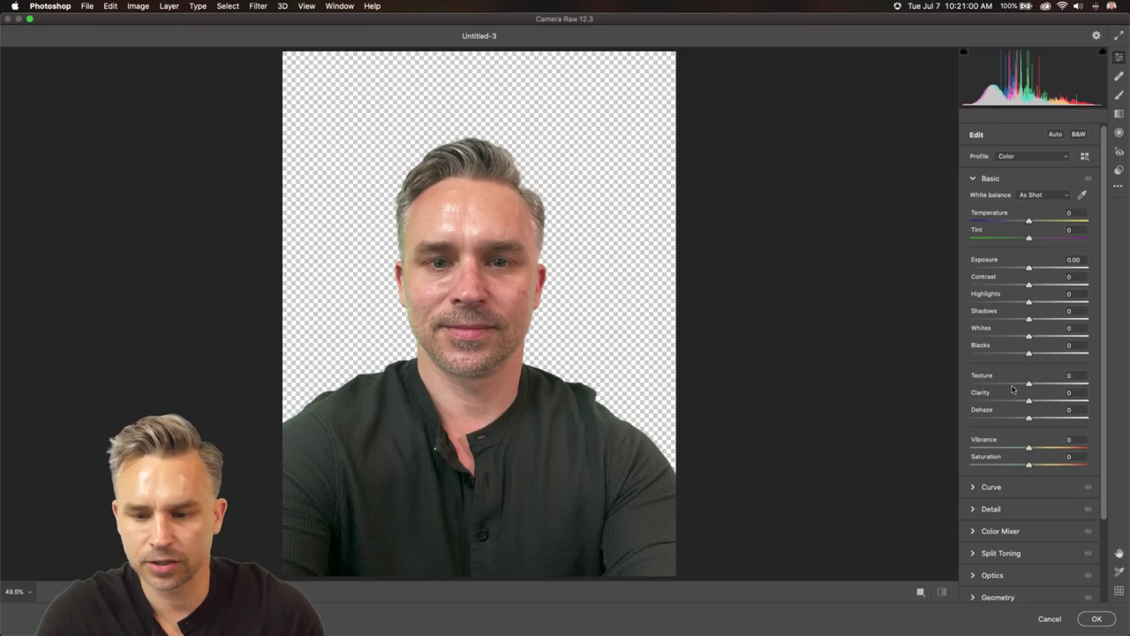
Soften the portrait's skin by setting Texture to -67 in the Basic adjustments
left_click_drag(1030, 385, 990, 385)
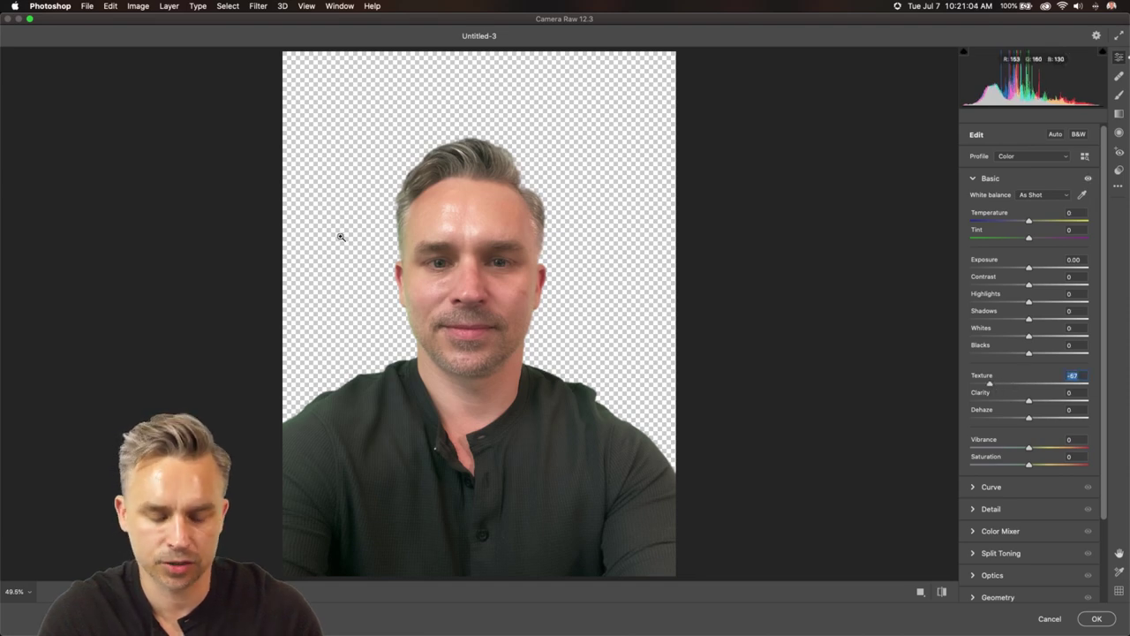
key("super+equal")
key("super+equal")
key("super+equal")
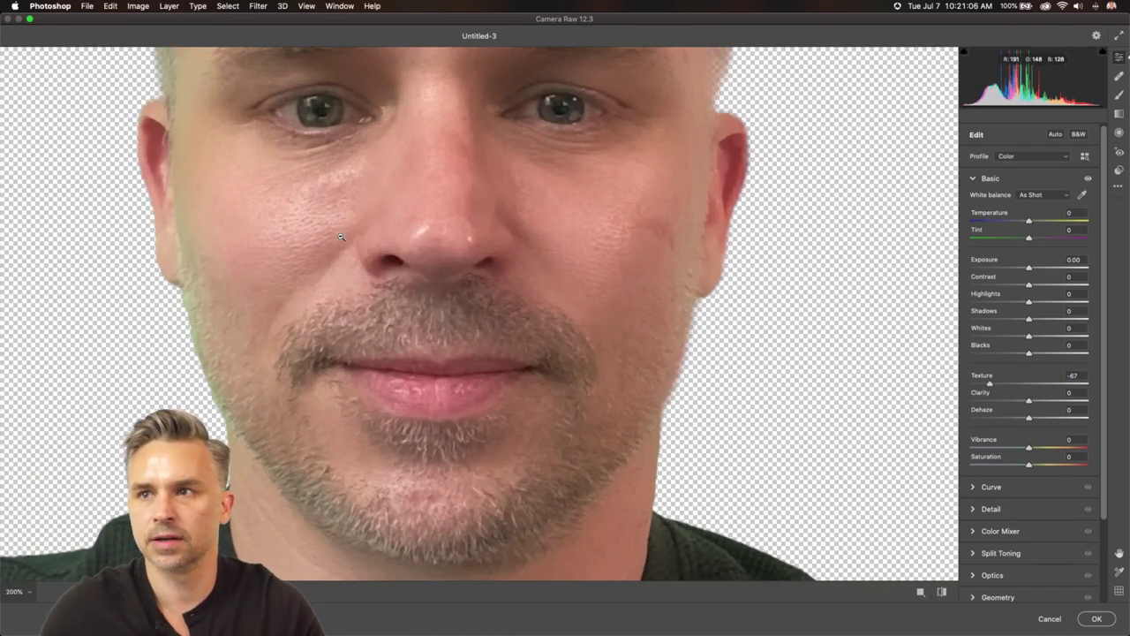
left_click_drag(320, 205, 384, 481)
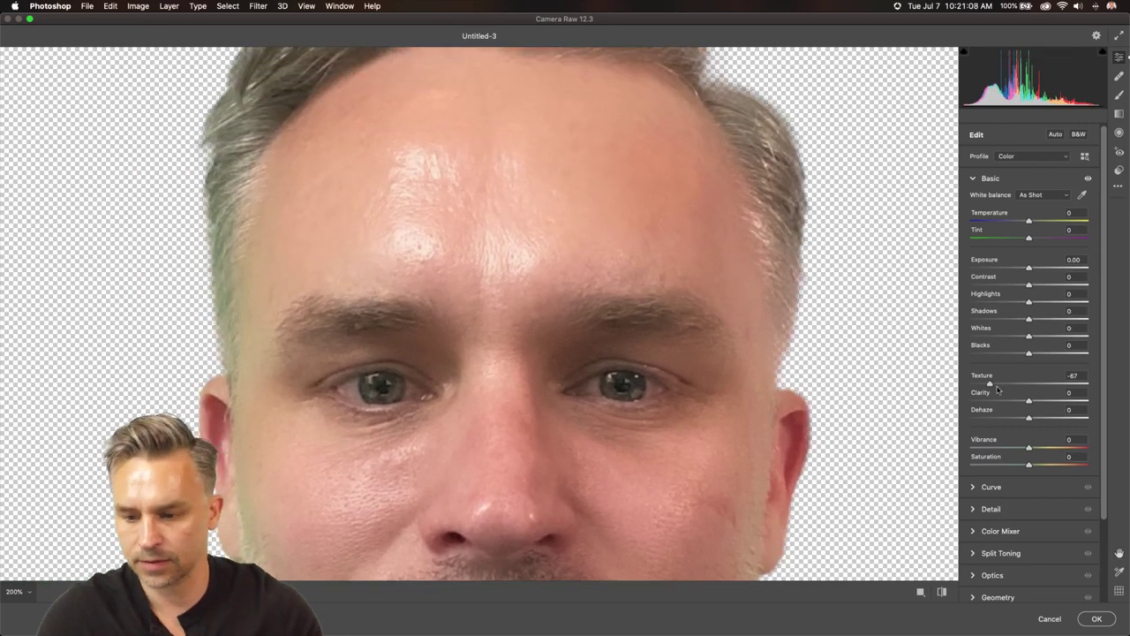
Try Clarity at -100 with Texture at -61, and settle on Texture -67 and Clarity -6
left_click_drag(975, 387, 999, 389)
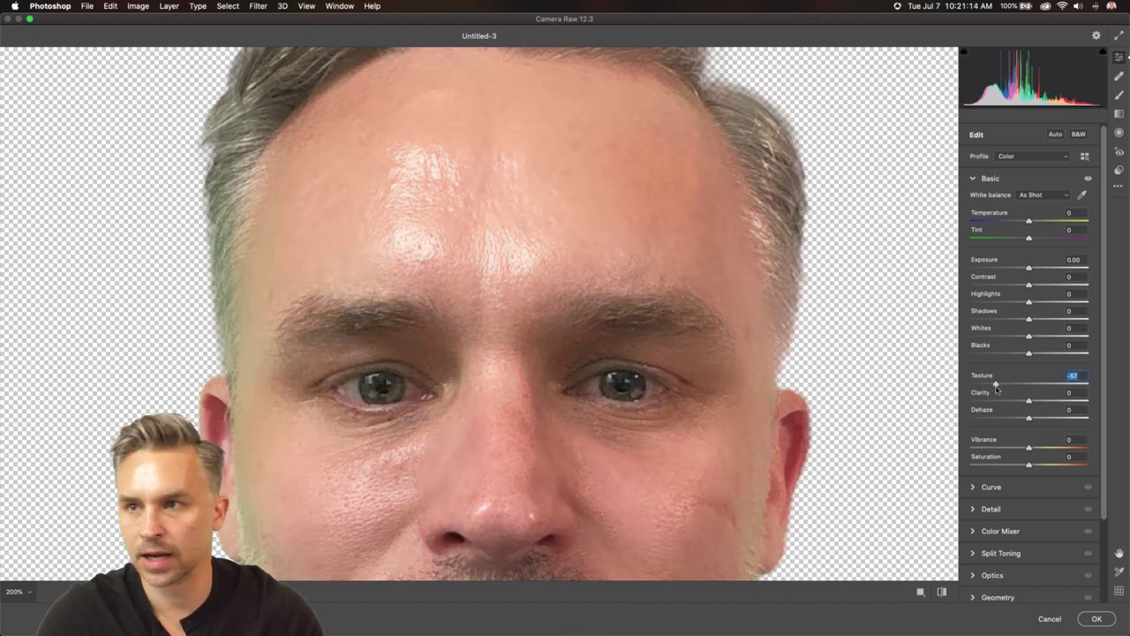
left_click_drag(1028, 403, 933, 407)
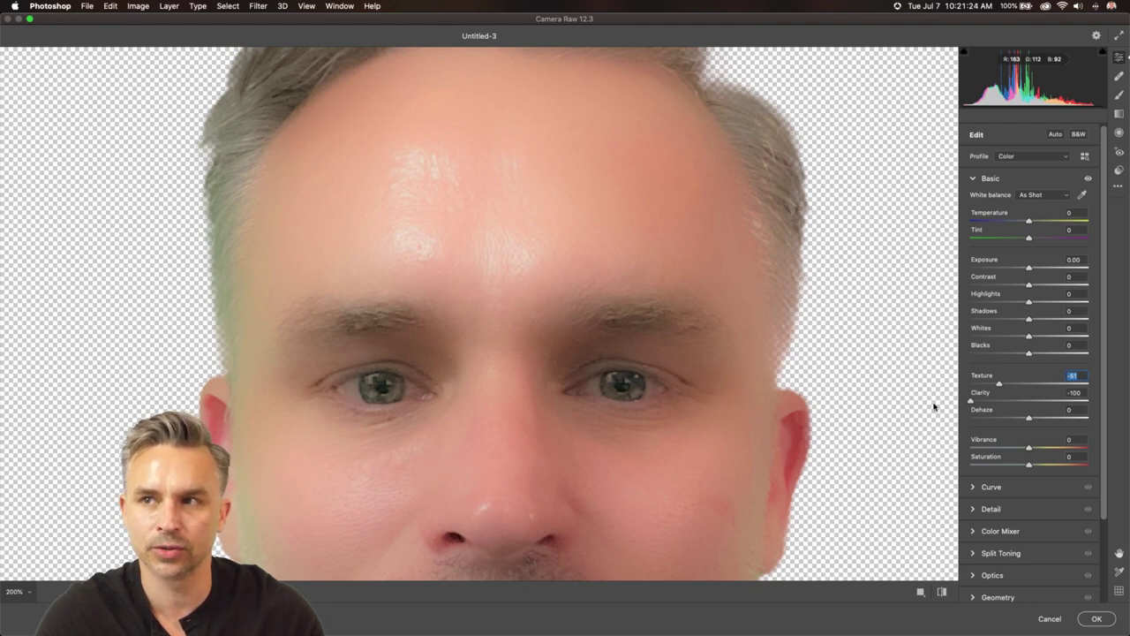
key("Tab")
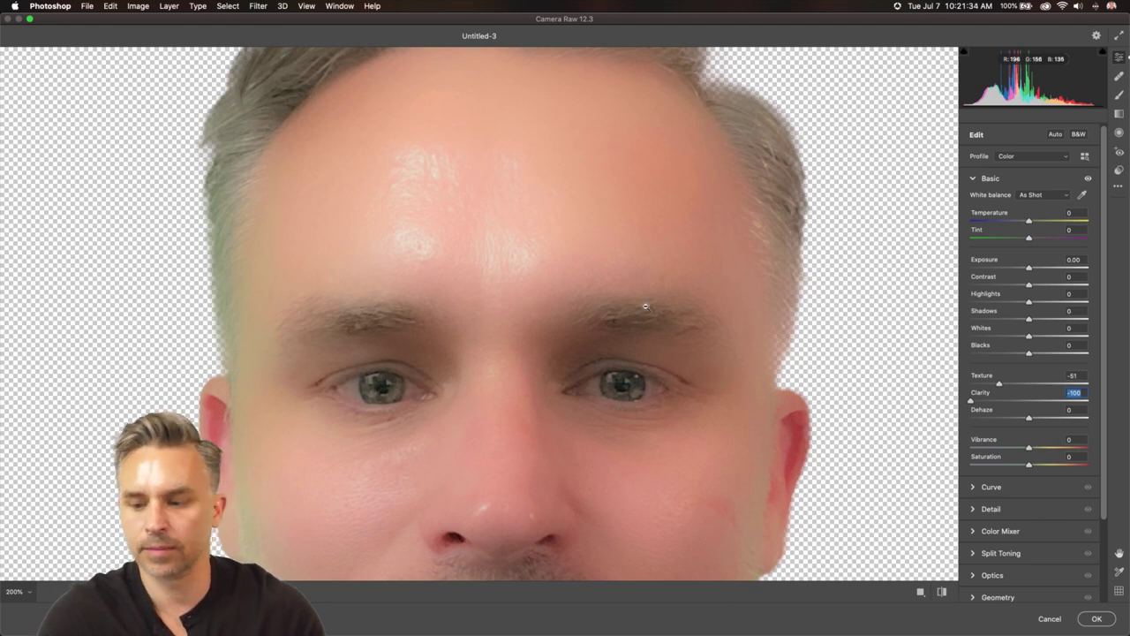
left_click_drag(1027, 403, 998, 387)
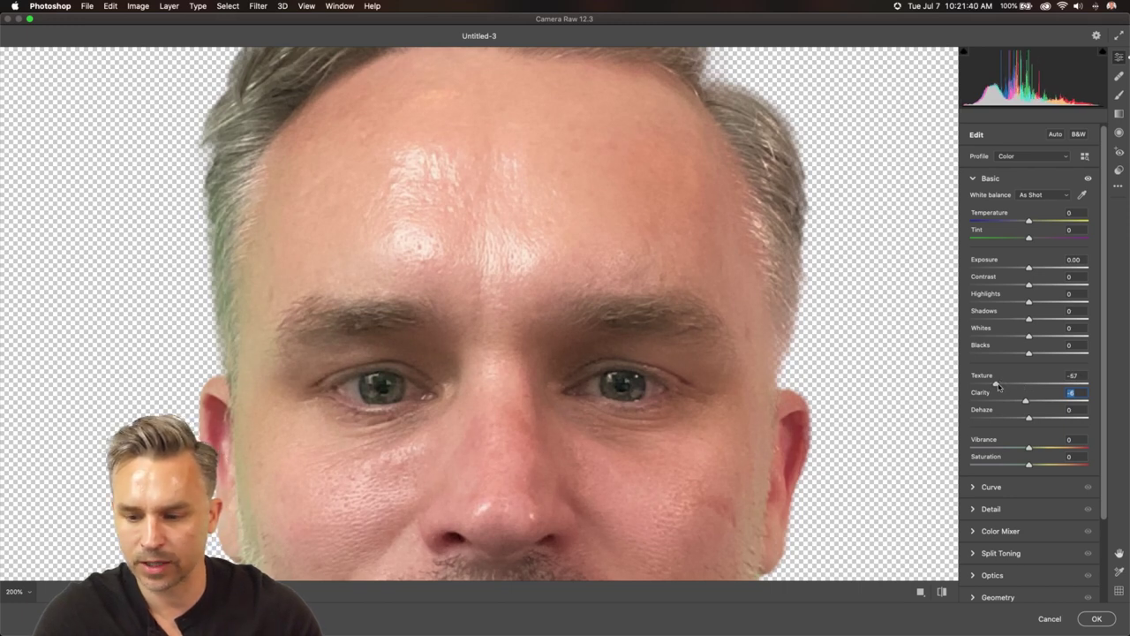
Add an elliptical Radial Filter around the eye on the portrait's right side and set its Exposure to +0.40
left_click(1119, 133)
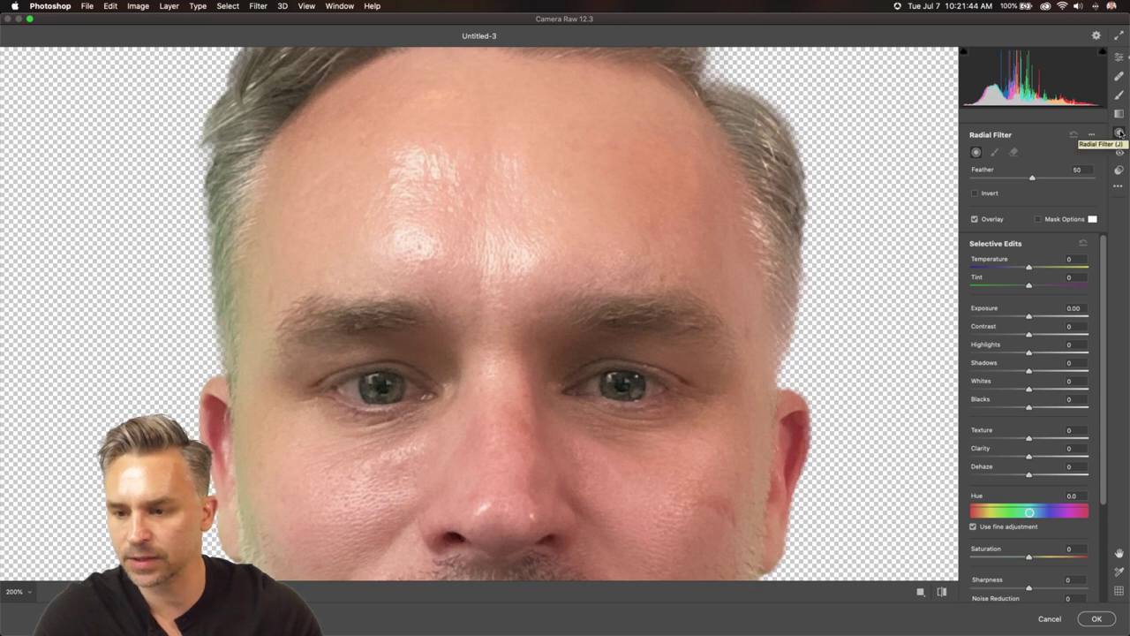
left_click_drag(622, 381, 687, 432)
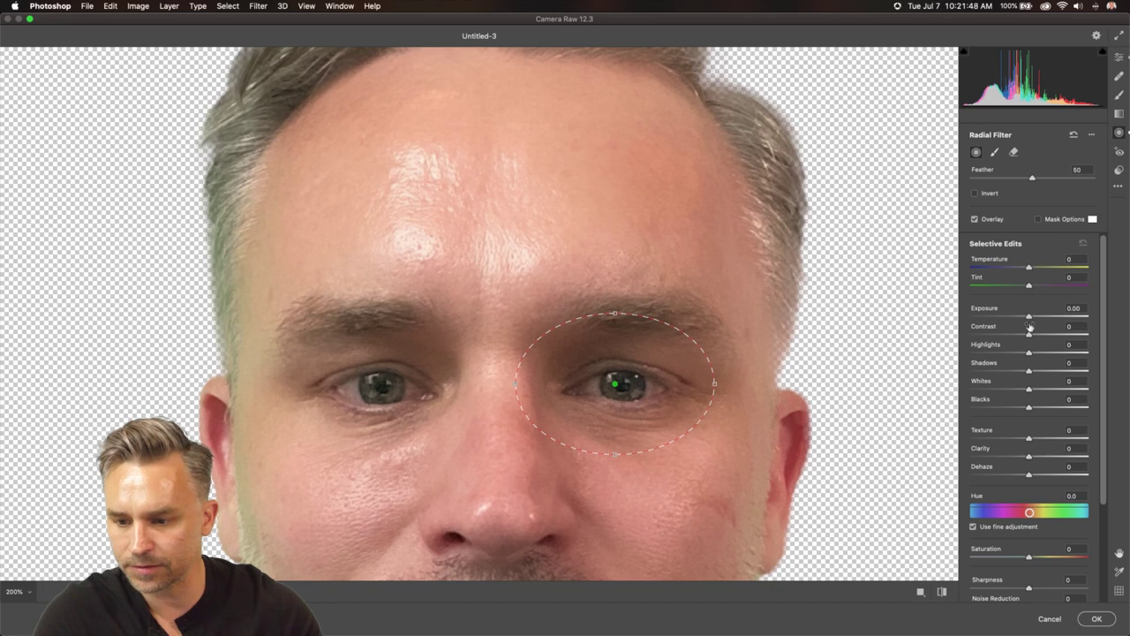
left_click_drag(1029, 319, 1036, 319)
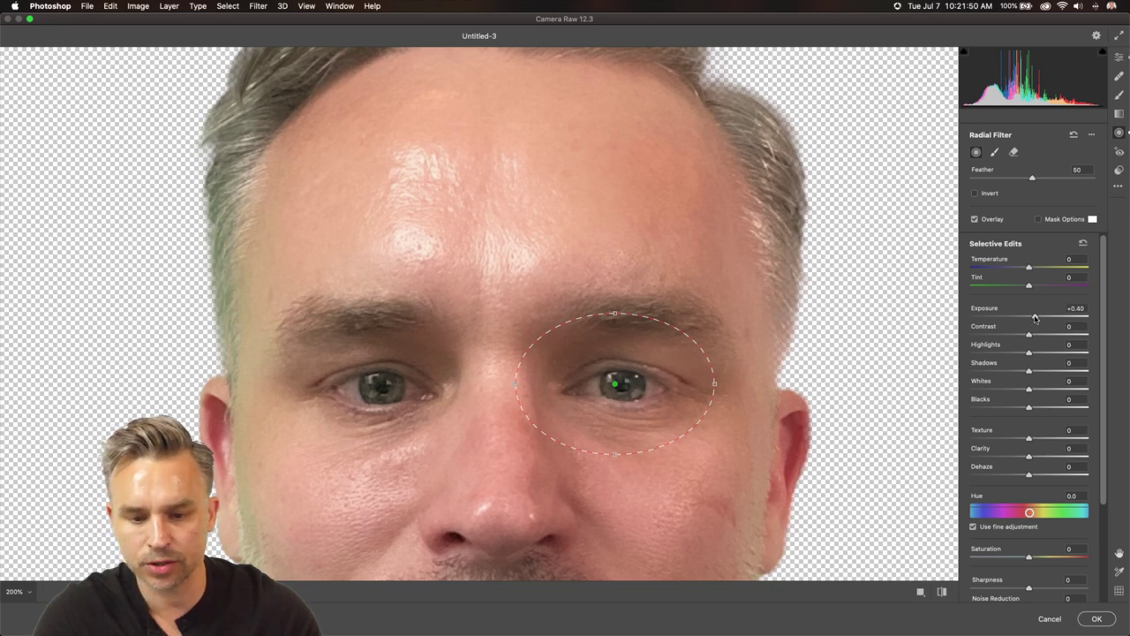
Add a second Radial Filter around the eye on the portrait's left side with Exposure +0.25, and apply the Camera Raw adjustments
left_click_drag(369, 383, 435, 431)
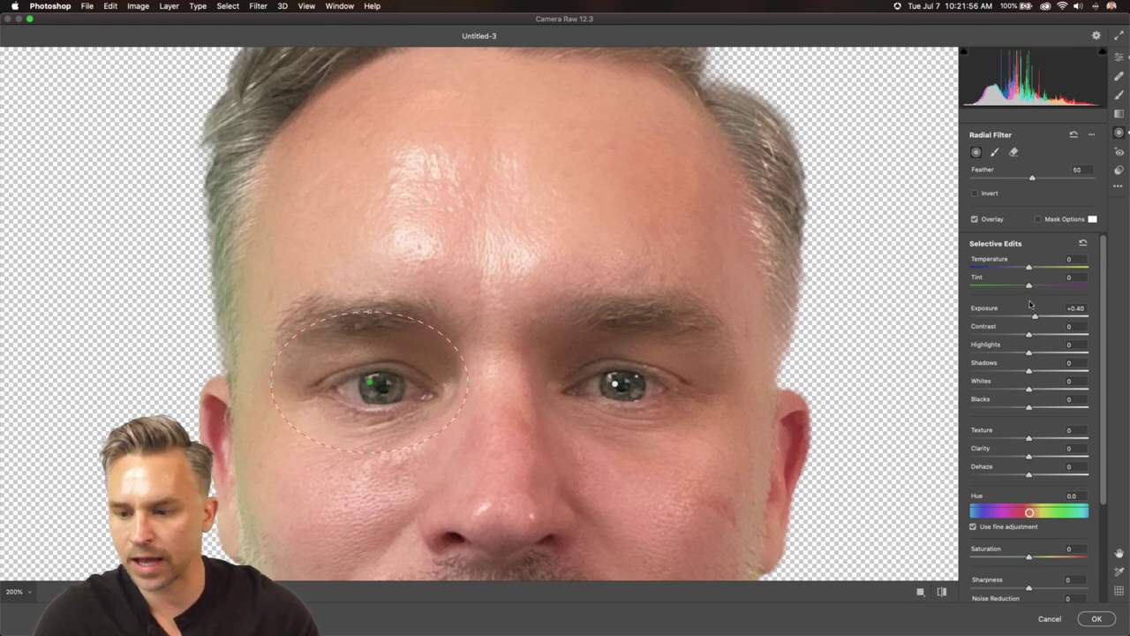
mouse_move(1034, 318)
left_mouse_down()
mouse_move(996, 319)
mouse_move(1055, 318)
mouse_move(1007, 319)
mouse_move(1035, 326)
left_mouse_up()
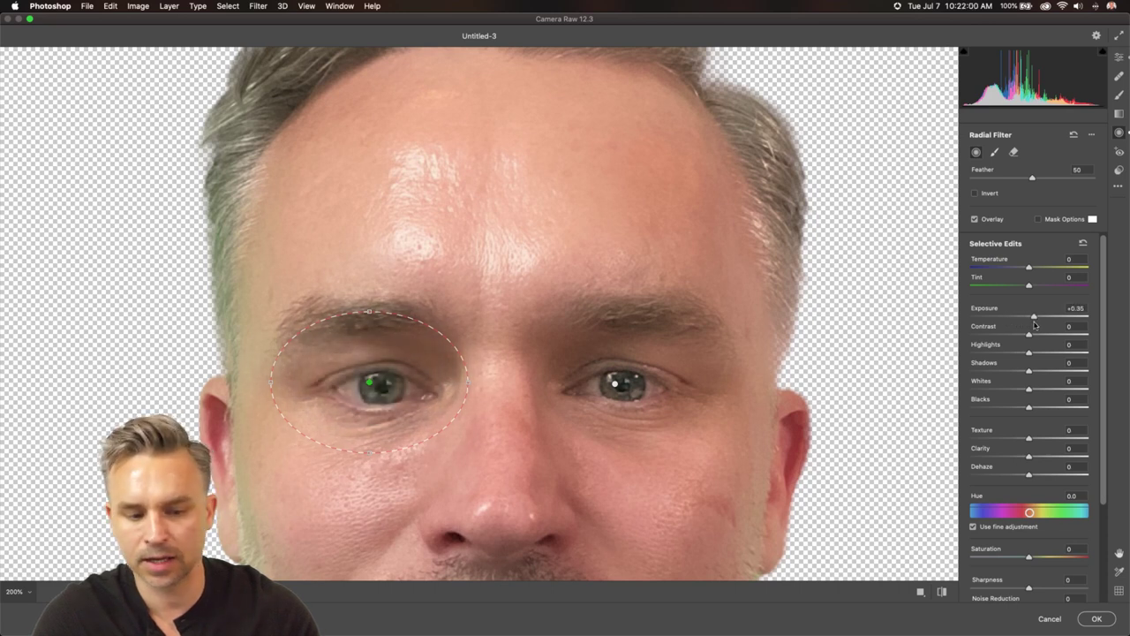
left_click(1032, 325)
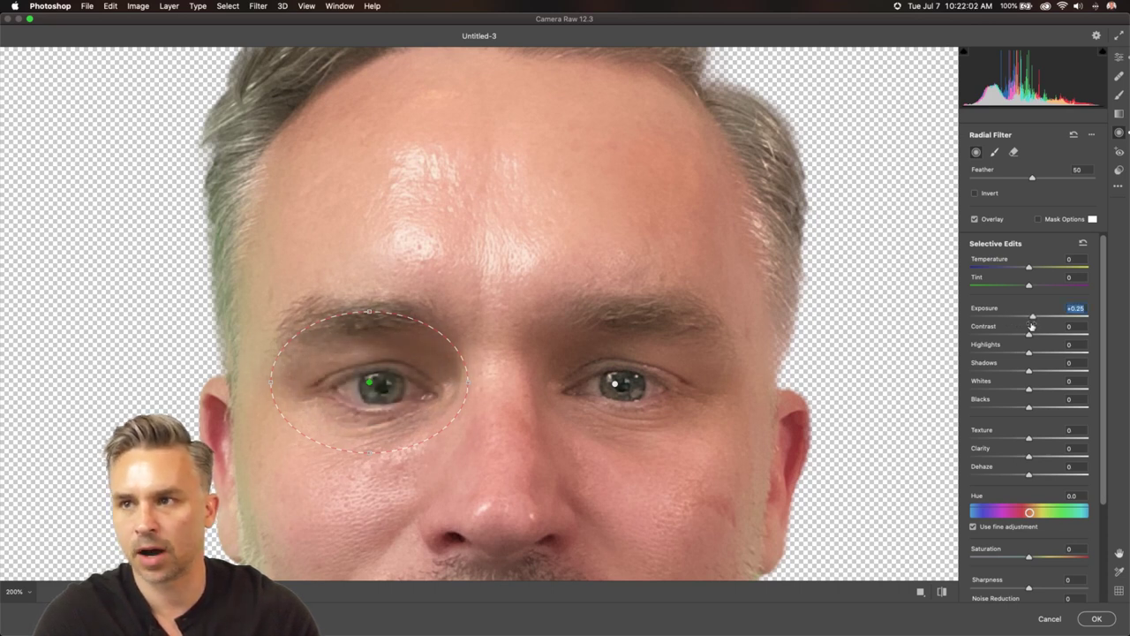
left_click(1095, 618)
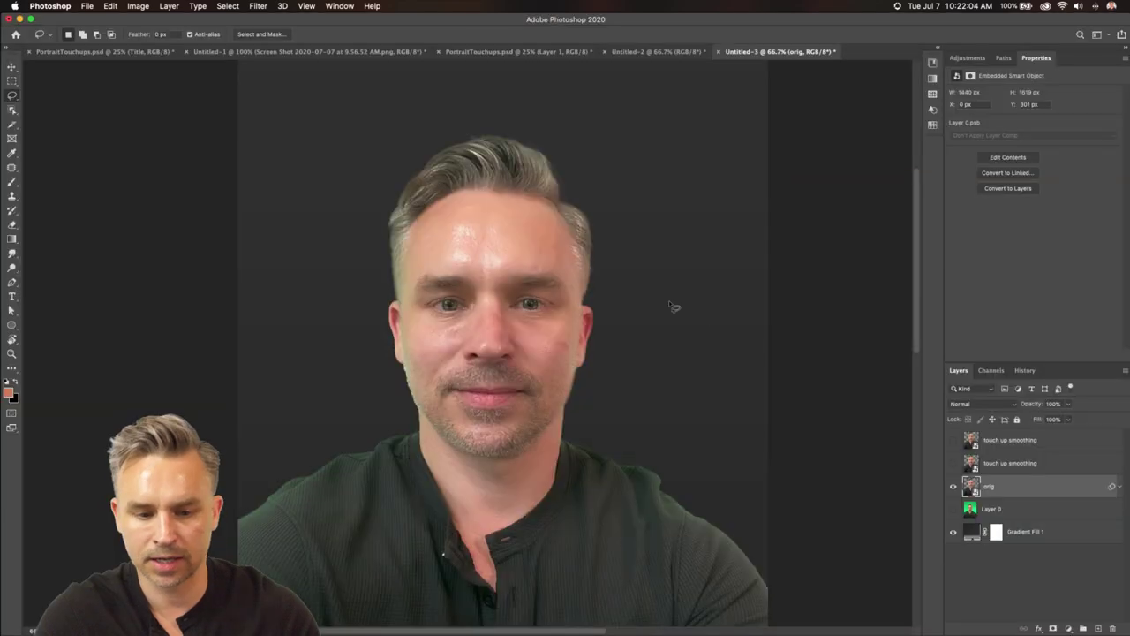
Rename the orig layer as Camera Raw
double_click(989, 486)
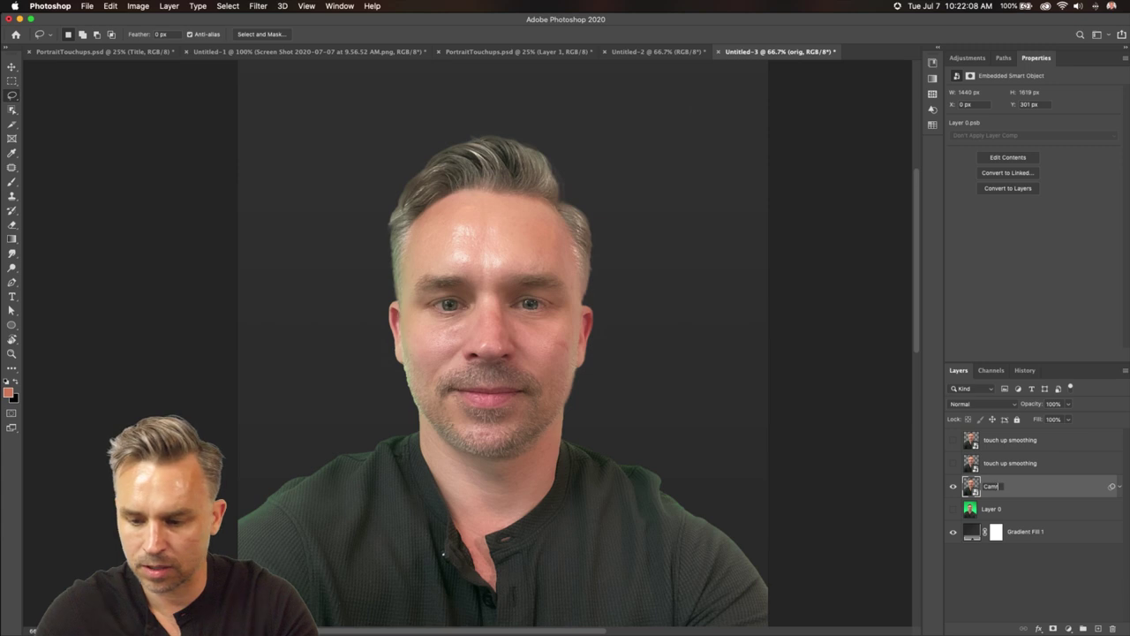
type("Camera Raw")
key("Return")
Duplicate the Camera Raw layer with the lower copy hidden, and remove the smart filter from the upper copy
left_click_drag(1029, 487, 1097, 628)
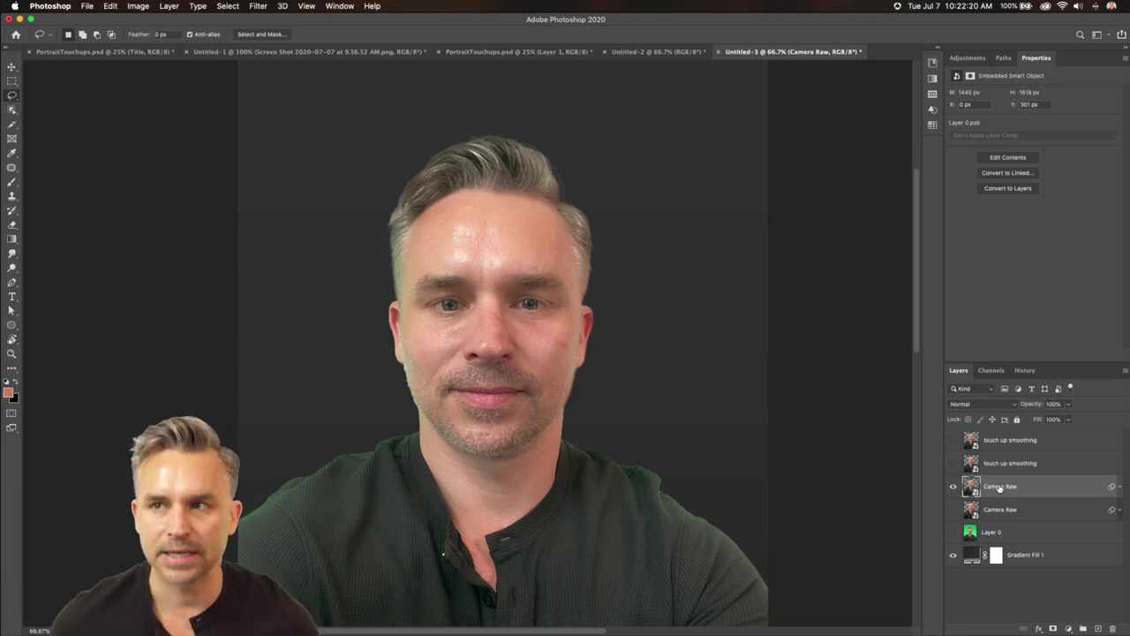
left_click(1120, 485)
left_click_drag(1016, 528, 1111, 627)
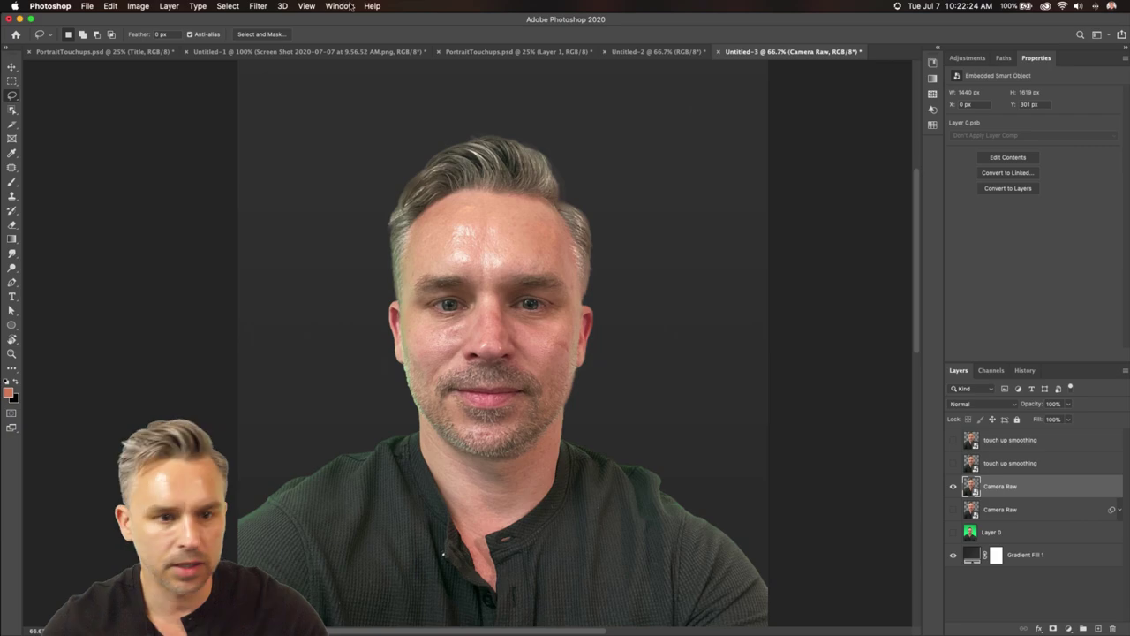
Start a new Camera Raw Filter on the upper Camera Raw layer and set both Texture and Clarity to +100
left_click(256, 6)
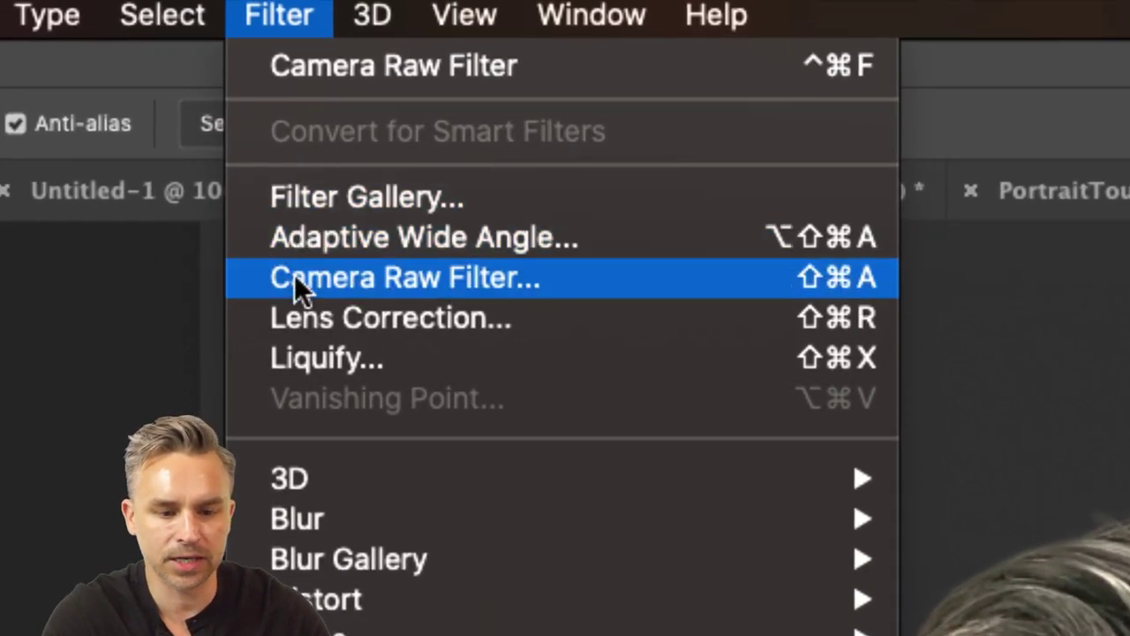
left_click(296, 279)
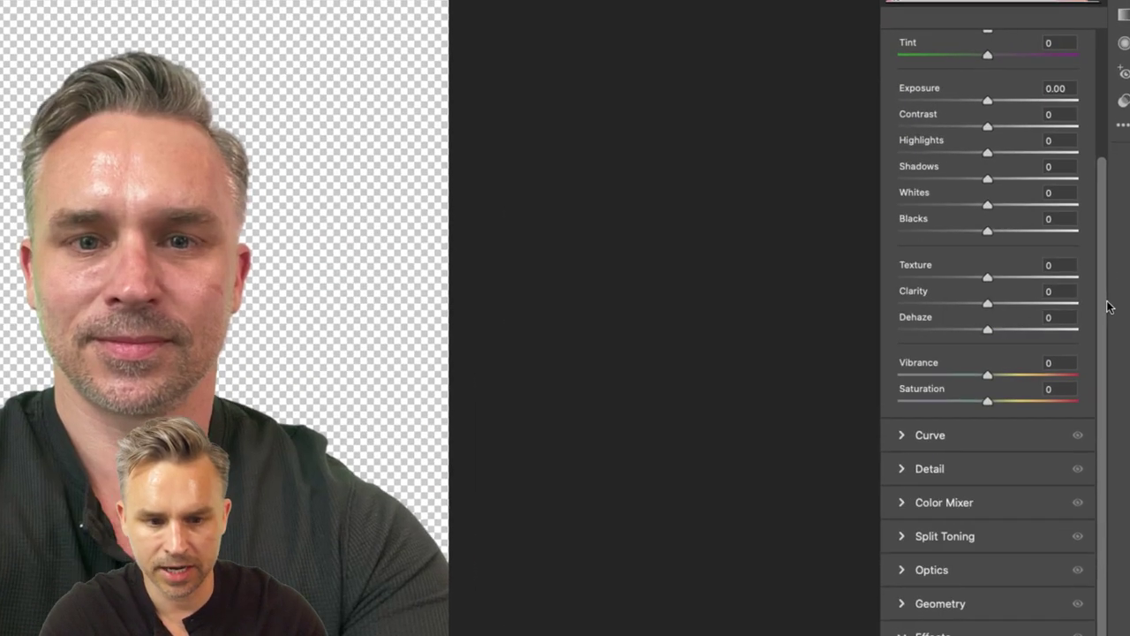
left_click_drag(988, 280, 1086, 278)
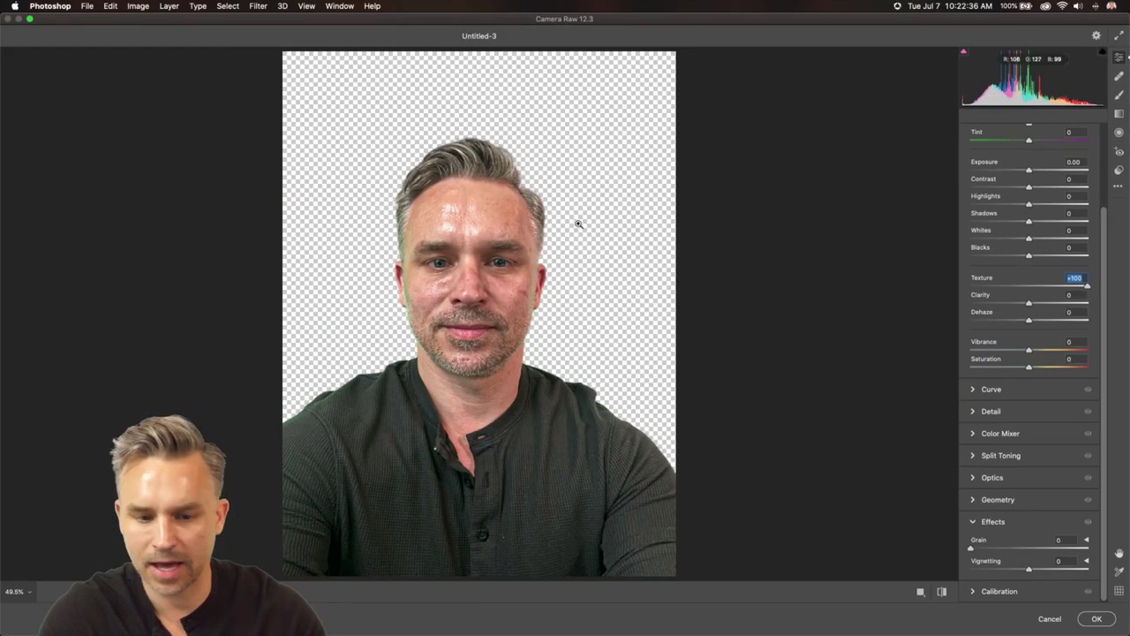
left_click(574, 221)
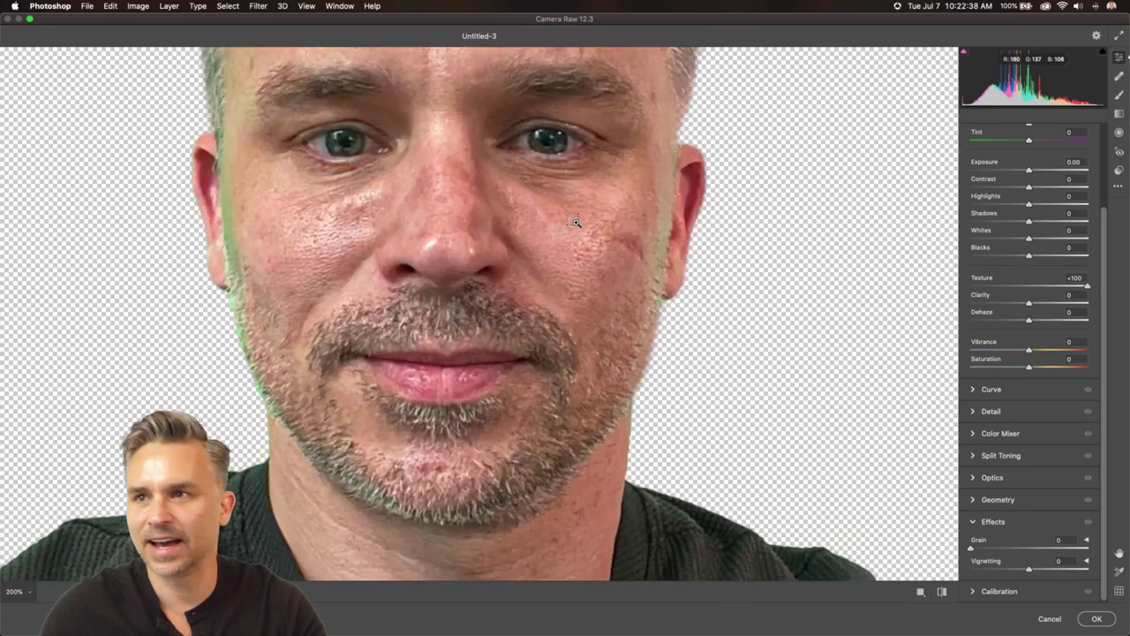
left_click_drag(383, 206, 427, 439)
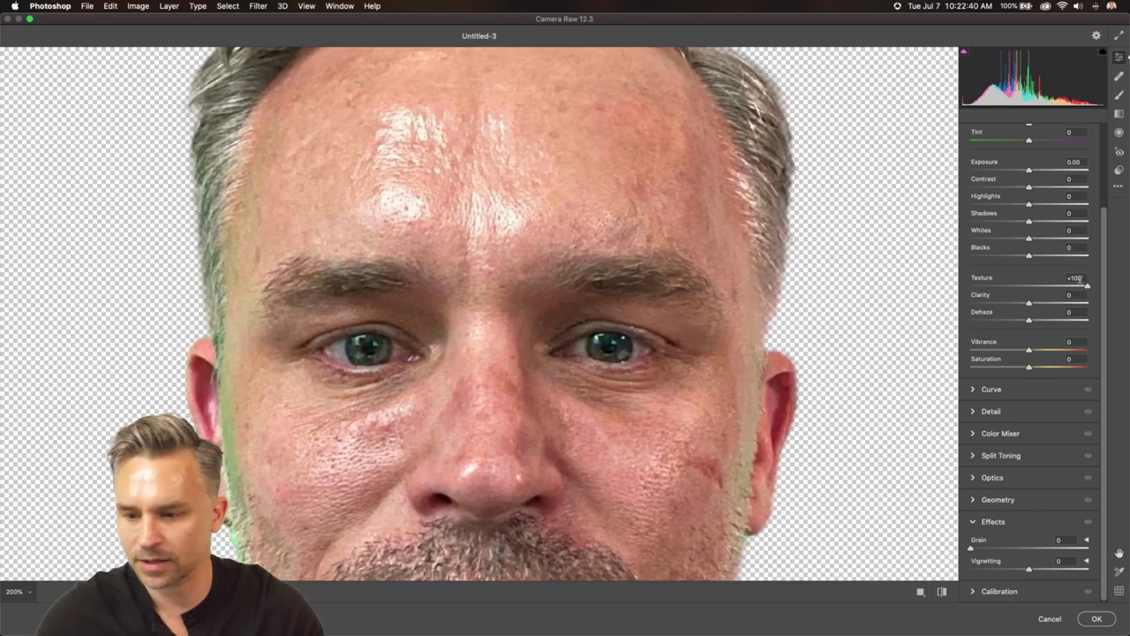
left_click_drag(1030, 305, 1123, 305)
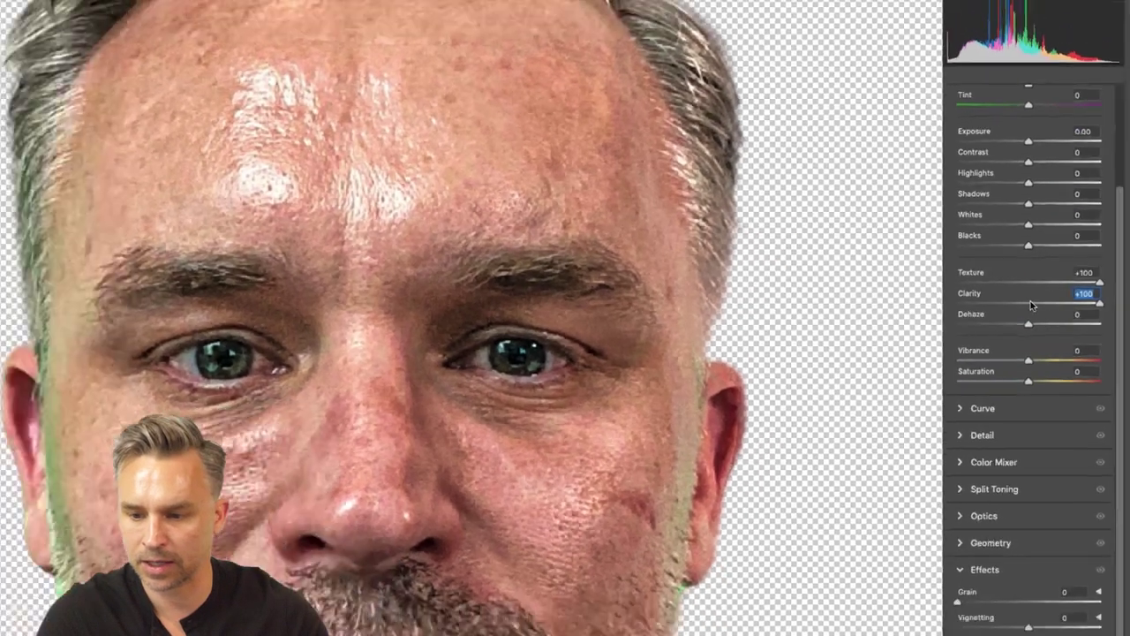
Set Exposure to -0.10 and Contrast to +49, apply the Camera Raw filter, and collapse the Properties panel
scroll(998, 247, "up", 3)
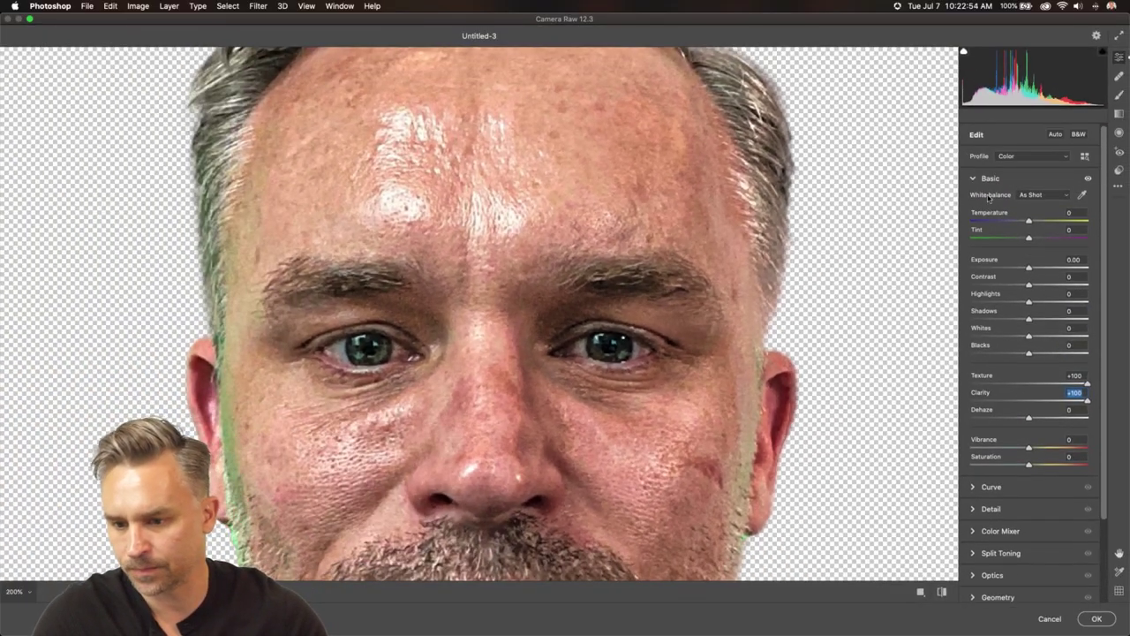
left_click_drag(1028, 268, 1062, 290)
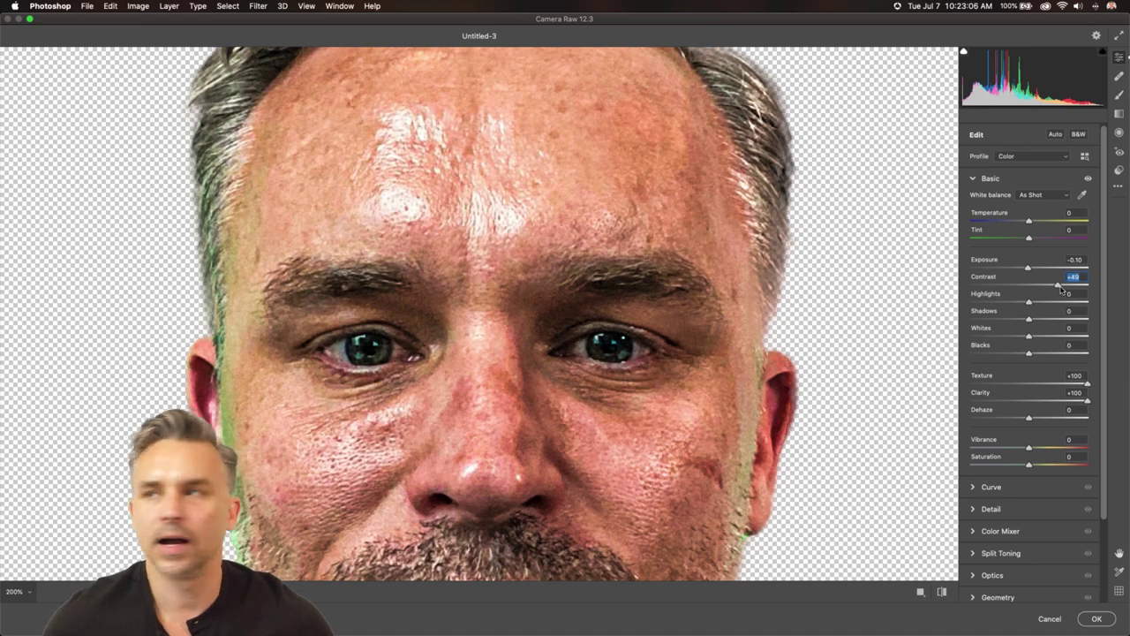
left_click(1096, 618)
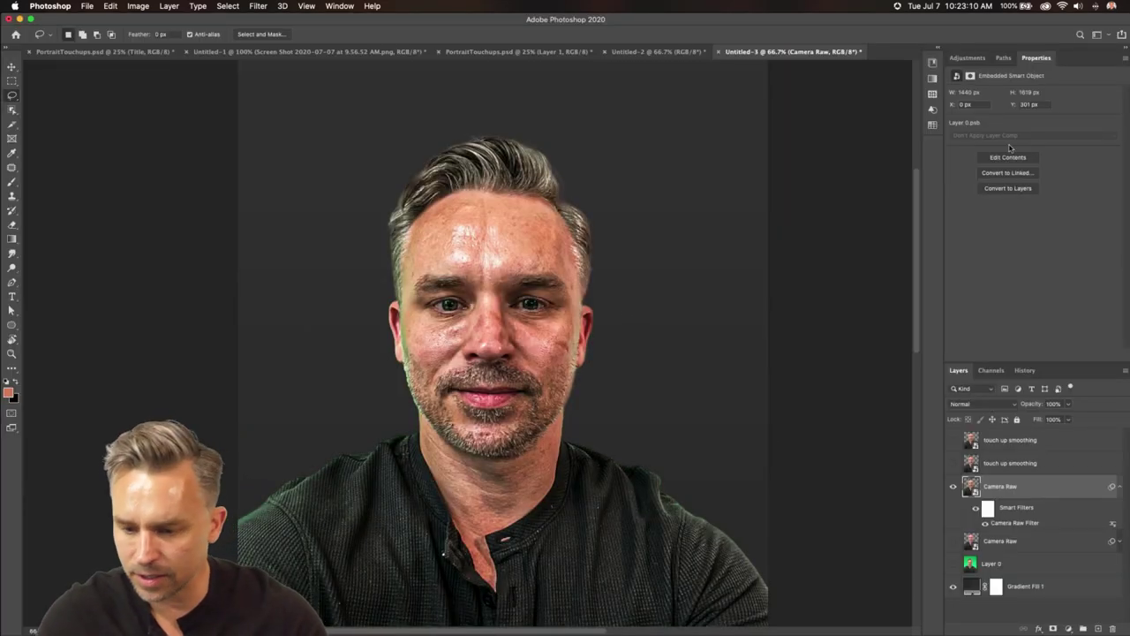
double_click(1072, 61)
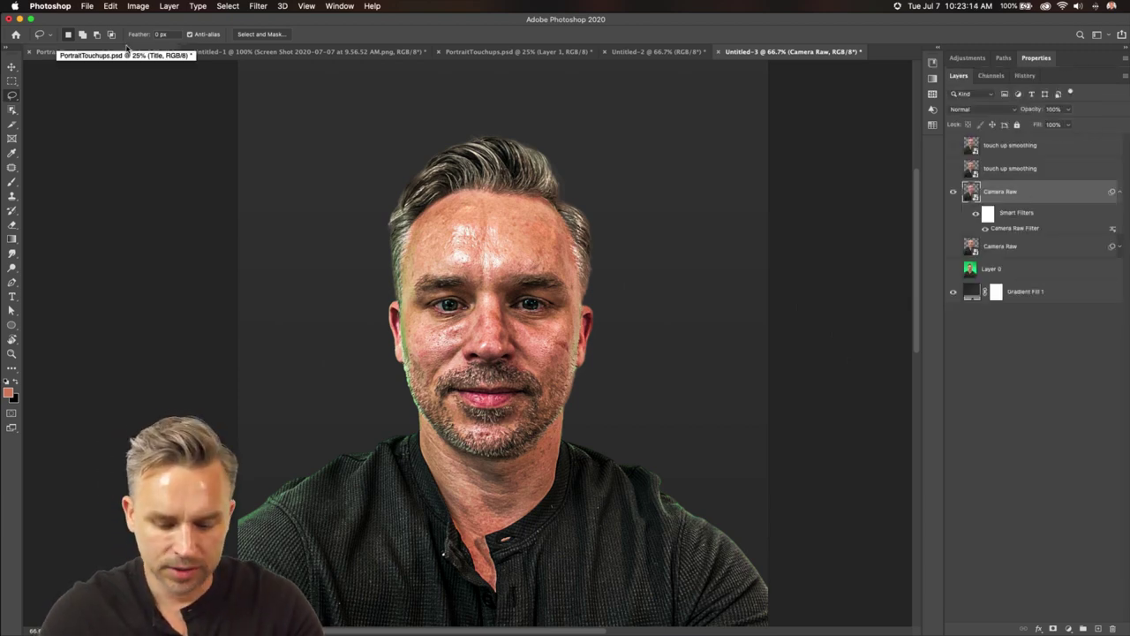
Tile all open documents and close the Untitled-2 green-screen document
key("ctrl+alt+shift+t")
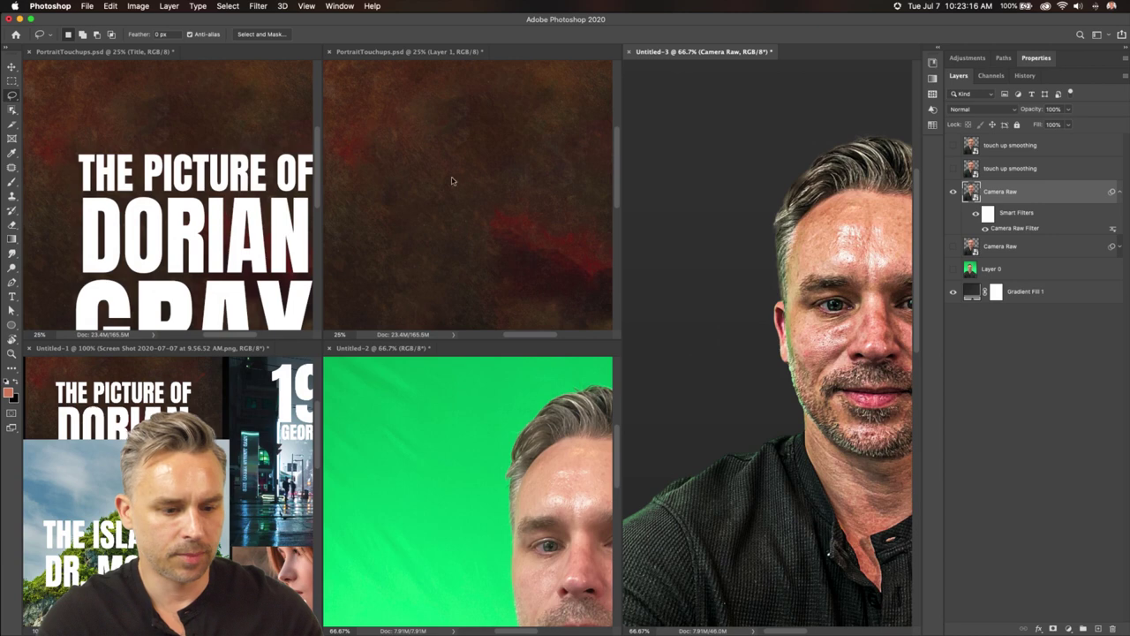
left_click(403, 427)
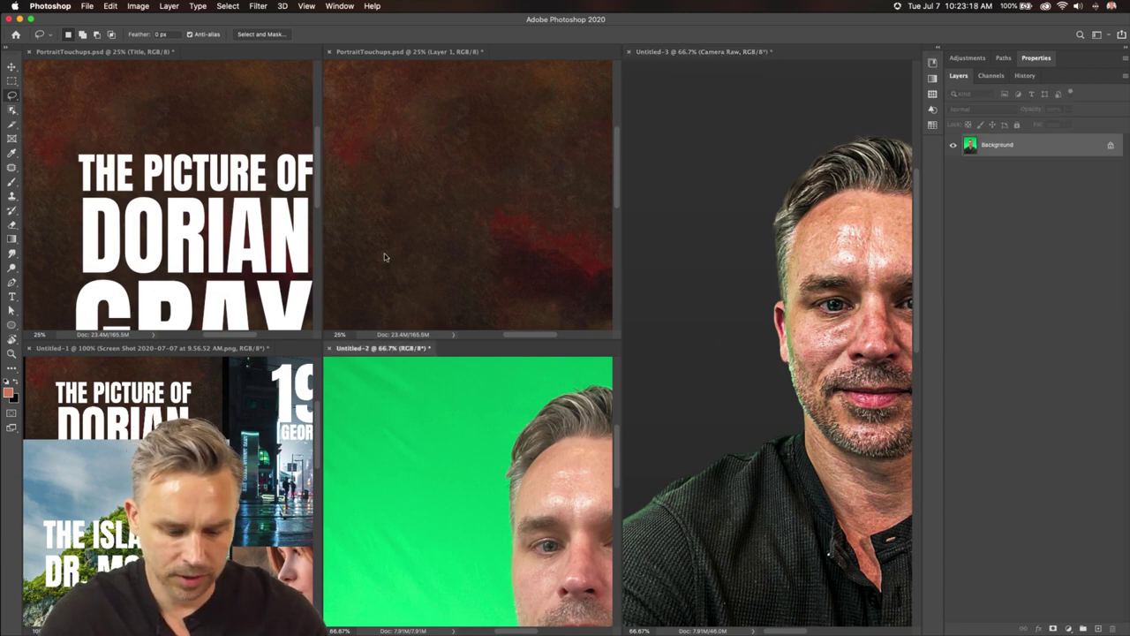
key("super+w")
left_click(535, 220)
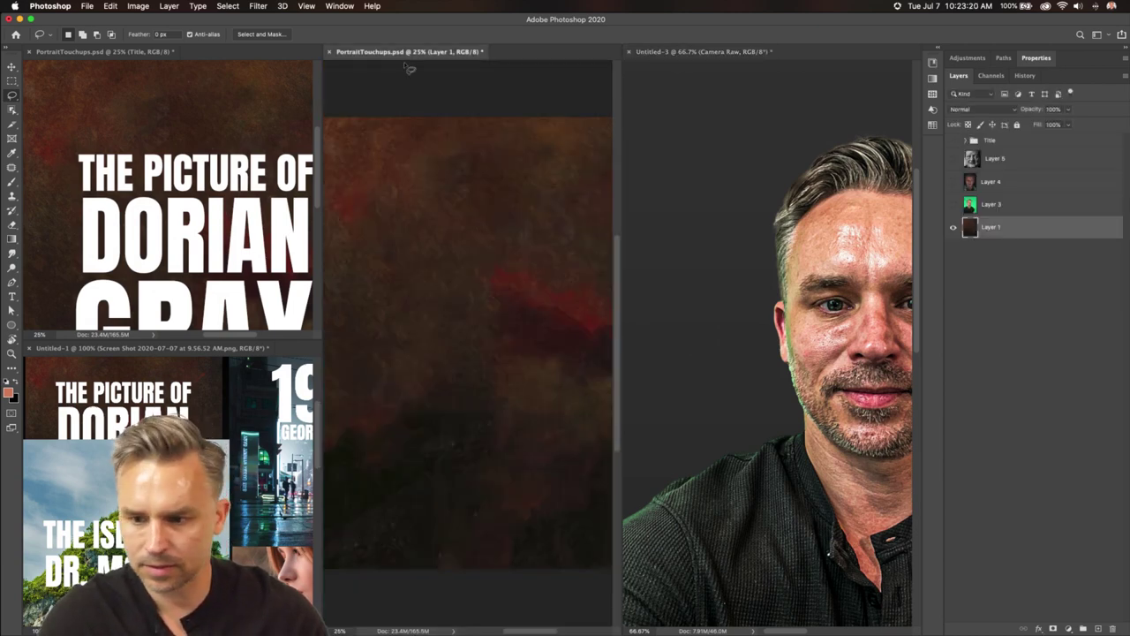
left_click(11, 67)
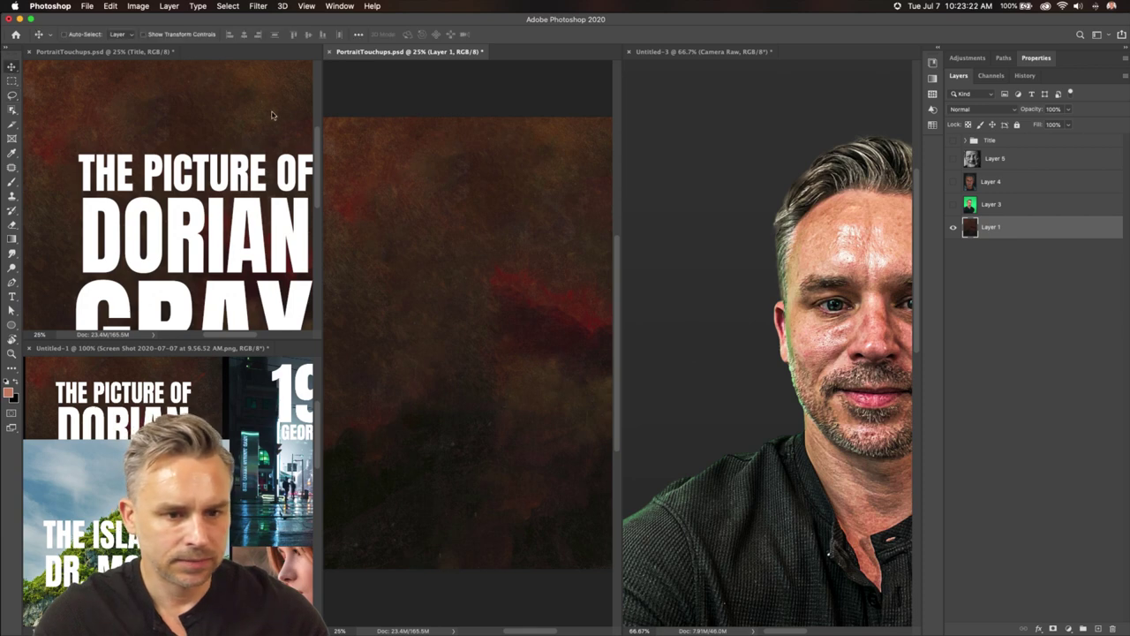
Close the second PortraitTouchups.psd copy without saving and show the Title group in the remaining copy
left_click(270, 116)
key("super+w")
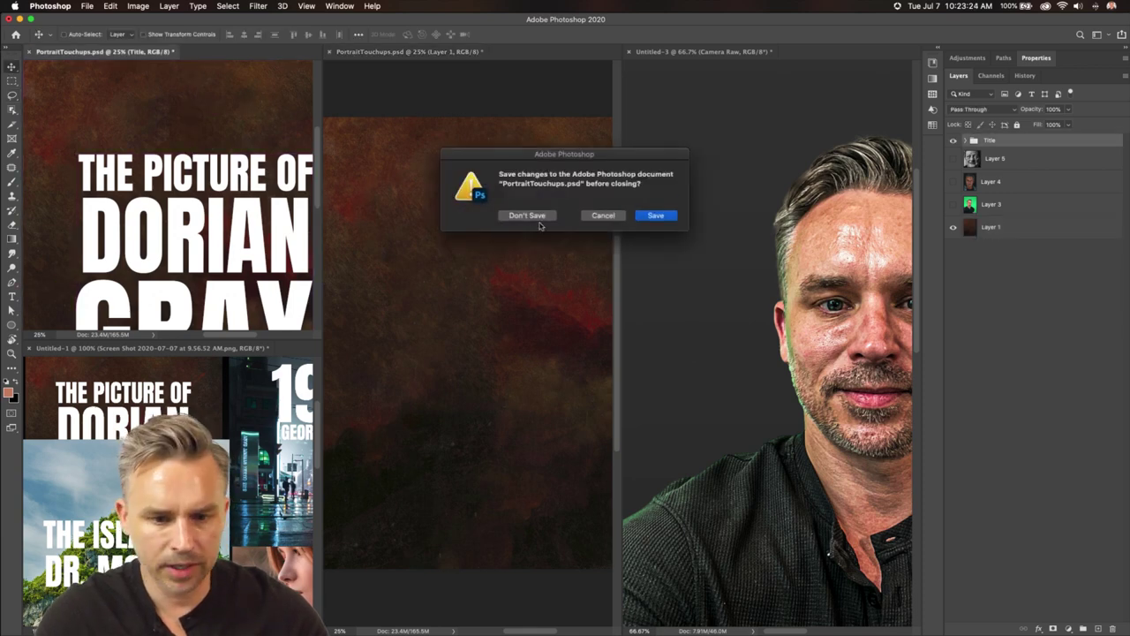
left_click(530, 216)
left_click(952, 140)
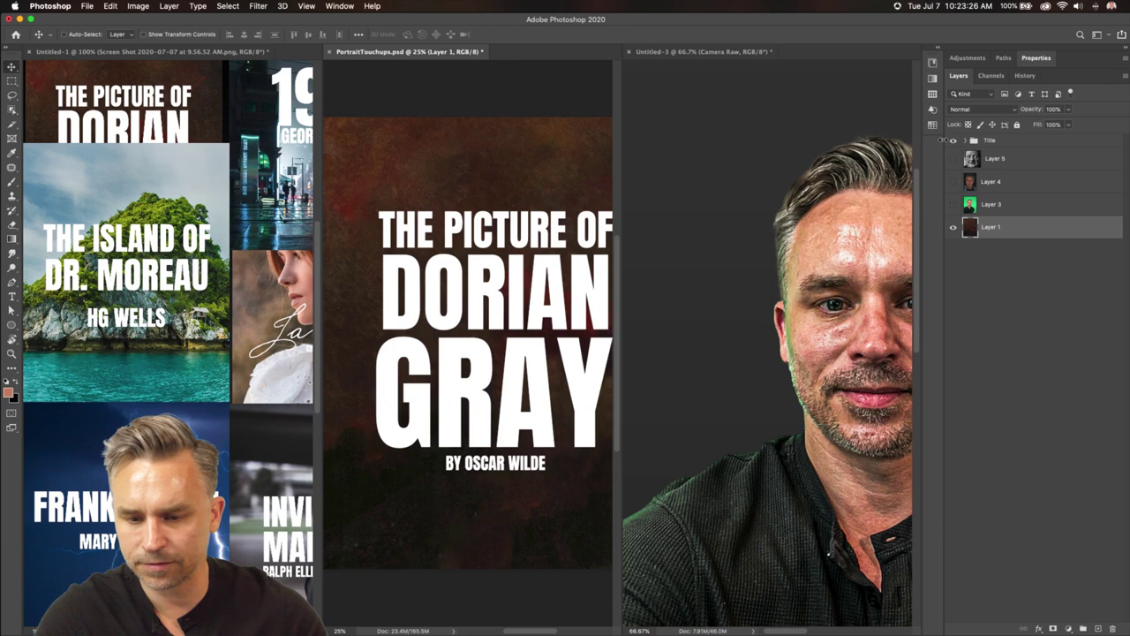
Show the lower Camera Raw layer in Untitled-3 and copy both Camera Raw layers into PortraitTouchups.psd
left_click(687, 228)
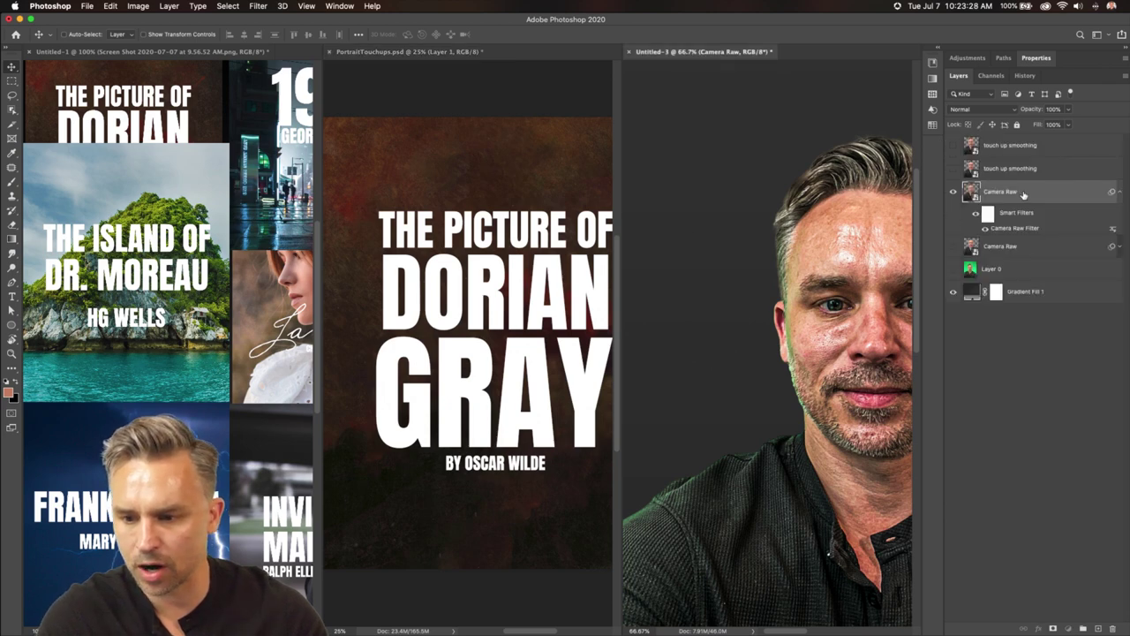
left_click(953, 248)
left_click(1008, 251, "shift")
left_click_drag(1007, 252, 449, 212)
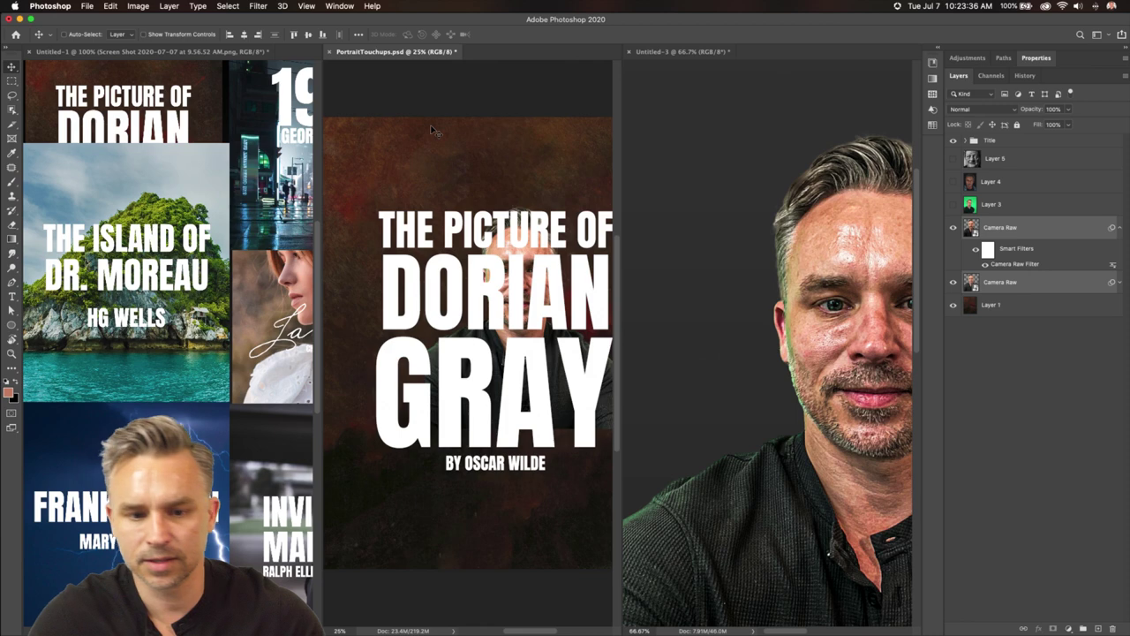
Enlarge both Camera Raw portraits together until they fill the lower part of the cover, and consolidate the documents into tabs
left_click_drag(446, 261, 475, 425)
key("ctrl+t")
left_click_drag(447, 351, 395, 237)
key("Return")
key("super+alt+t")
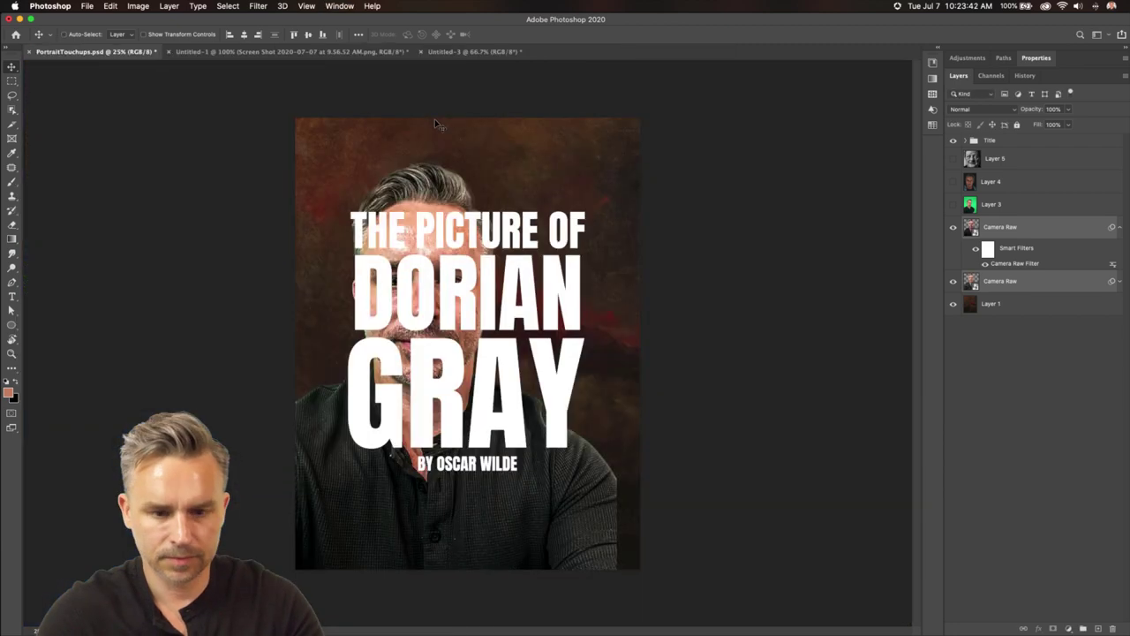
key("super+equal")
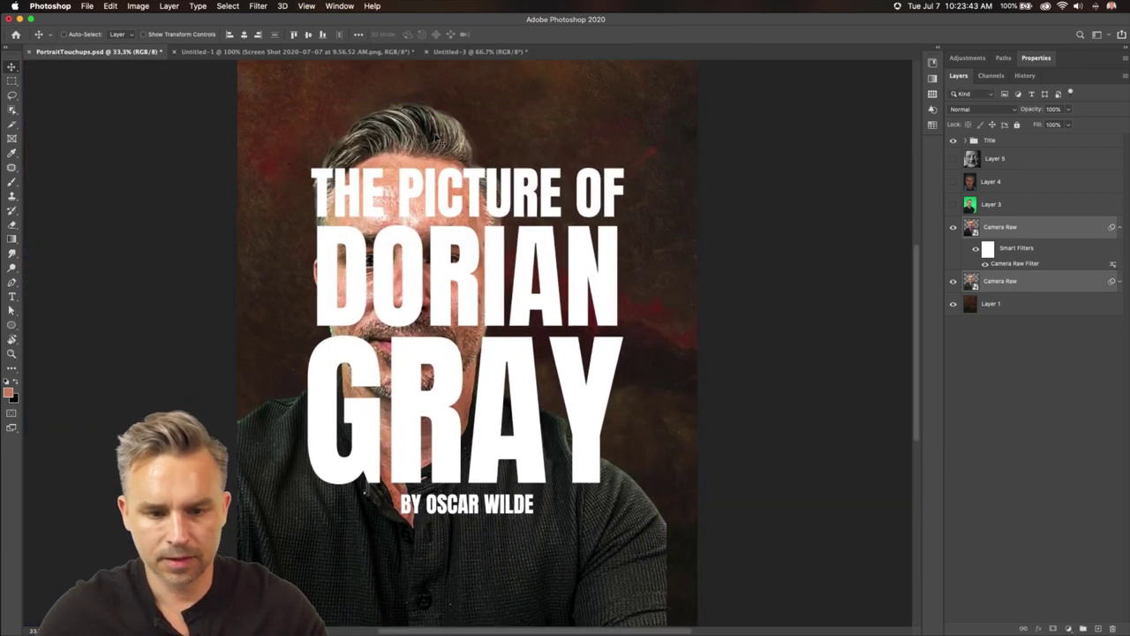
Hide the Title group, collapse the upper Camera Raw layer's filter list, and compare the rough portrait with the smoothed one beneath
left_click(953, 141)
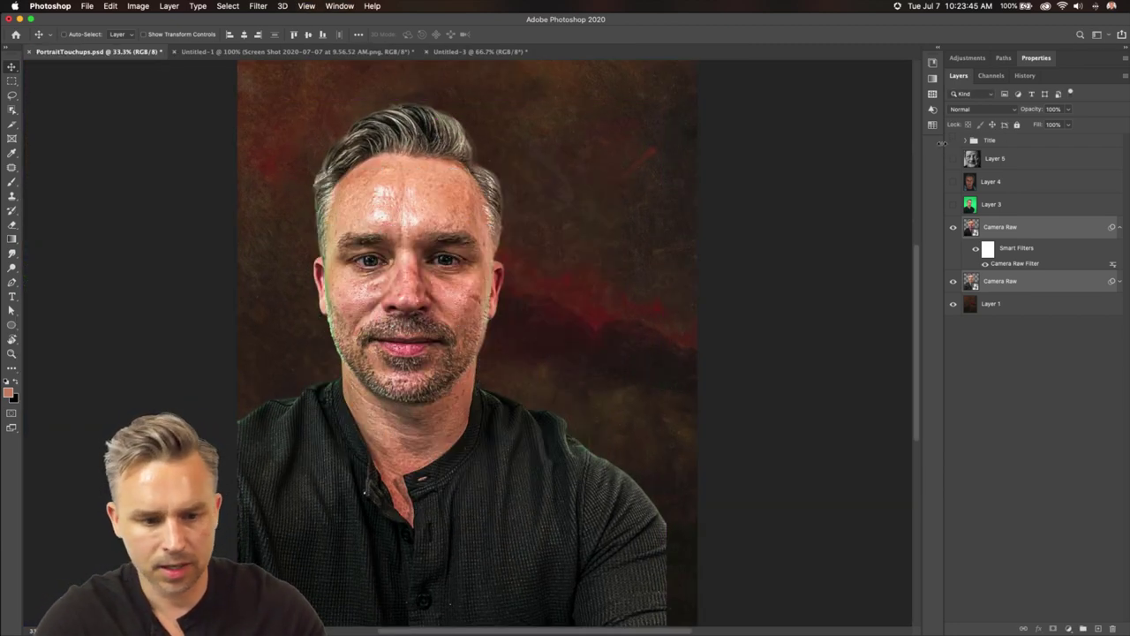
left_click(992, 226)
left_click(1116, 227)
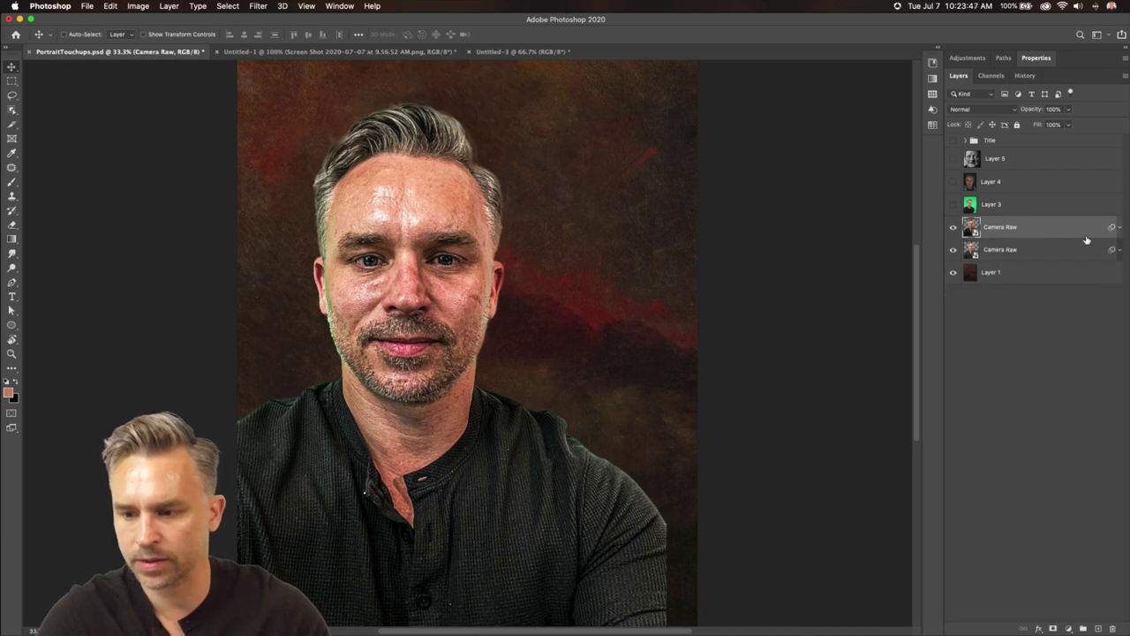
left_click(954, 228)
left_click(954, 228)
left_click(954, 228)
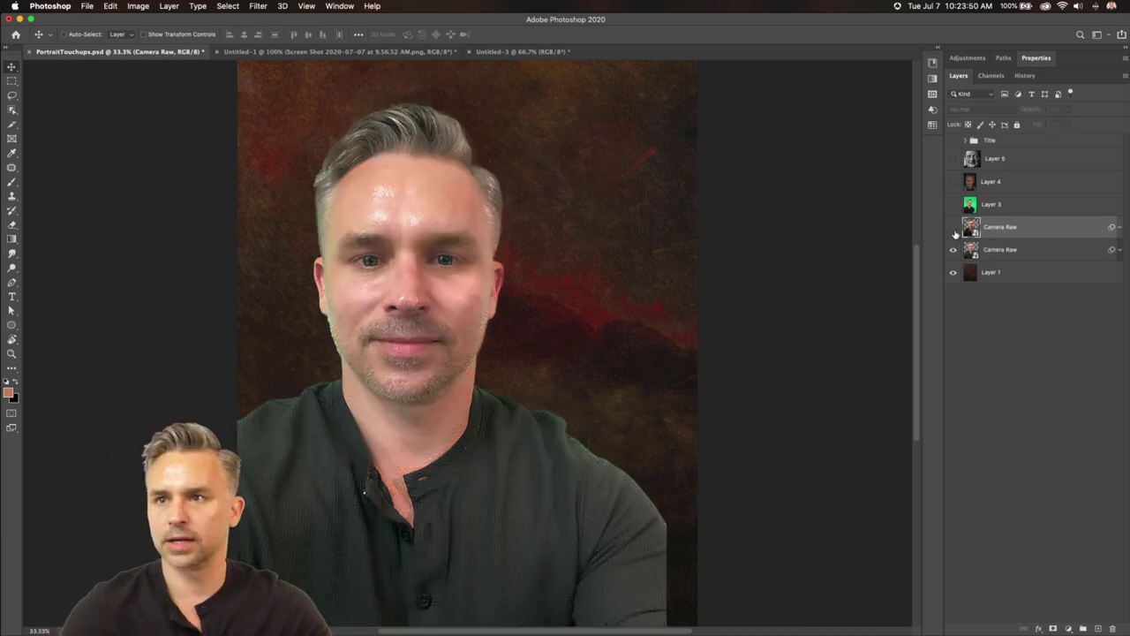
left_click(953, 228)
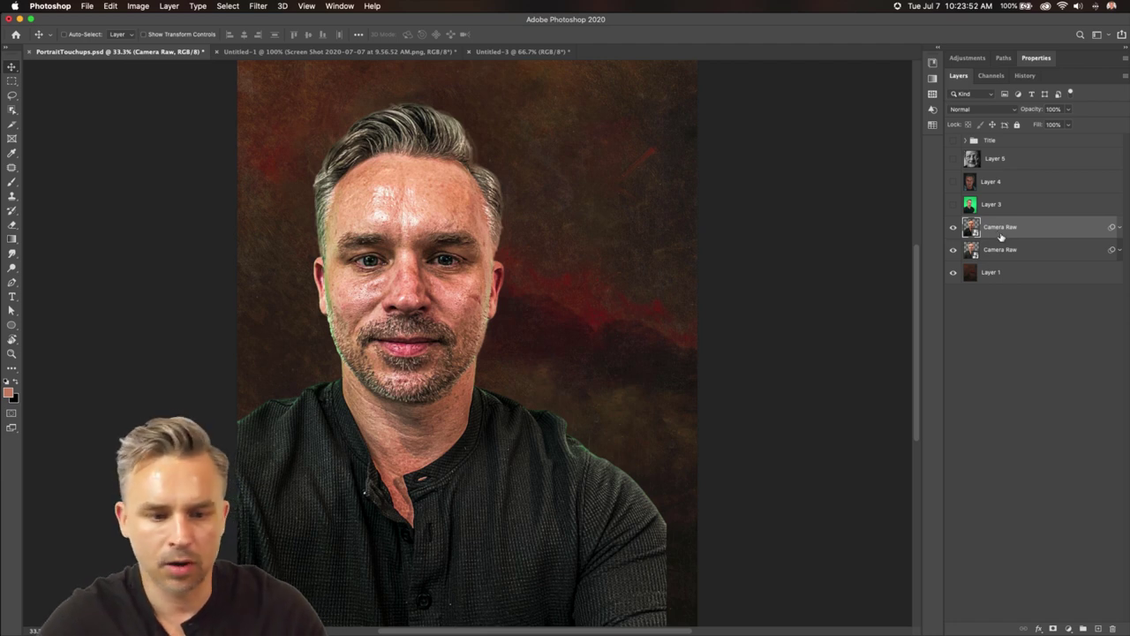
Center both Camera Raw portraits horizontally on the cover and show the Title group again
left_click(1005, 250, "shift")
left_click_drag(410, 326, 477, 327)
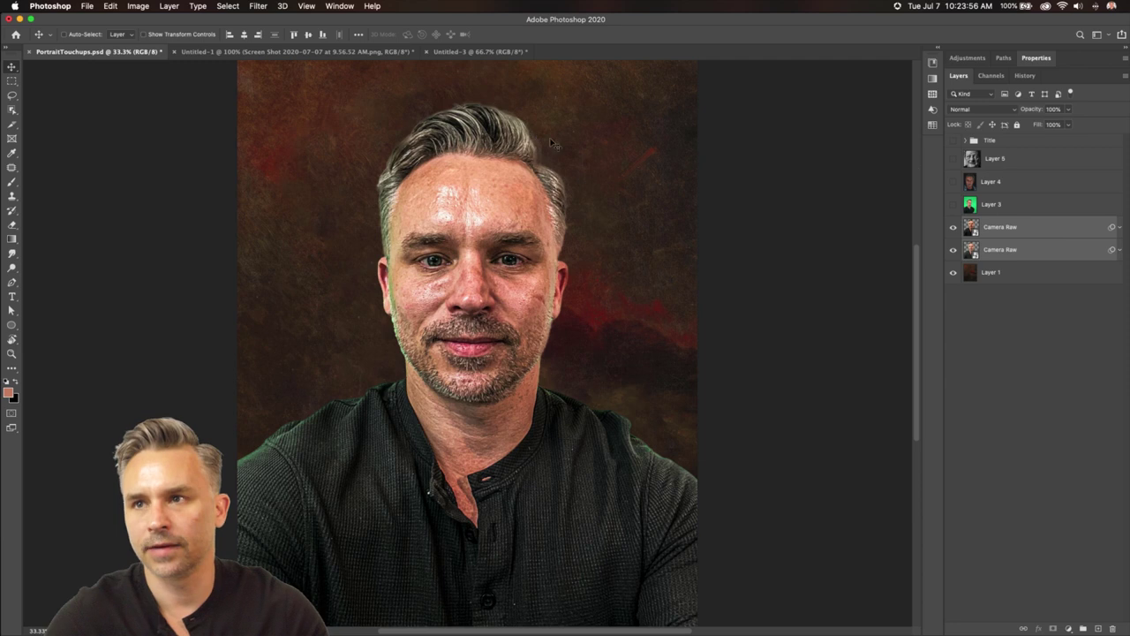
left_click(954, 141)
left_click(1007, 141)
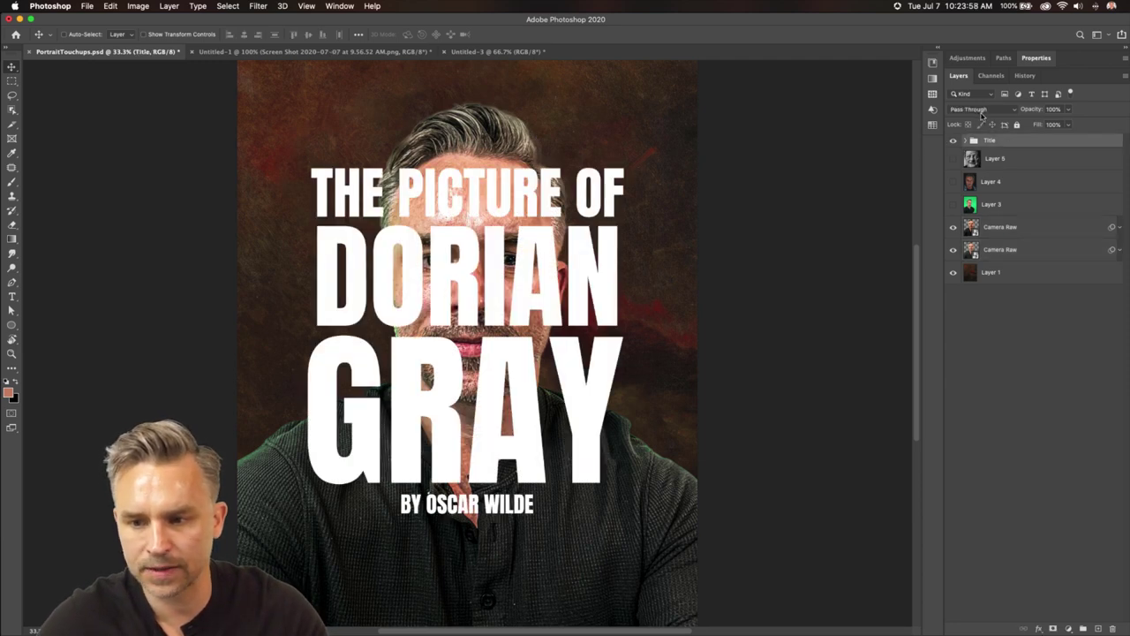
left_click(980, 108)
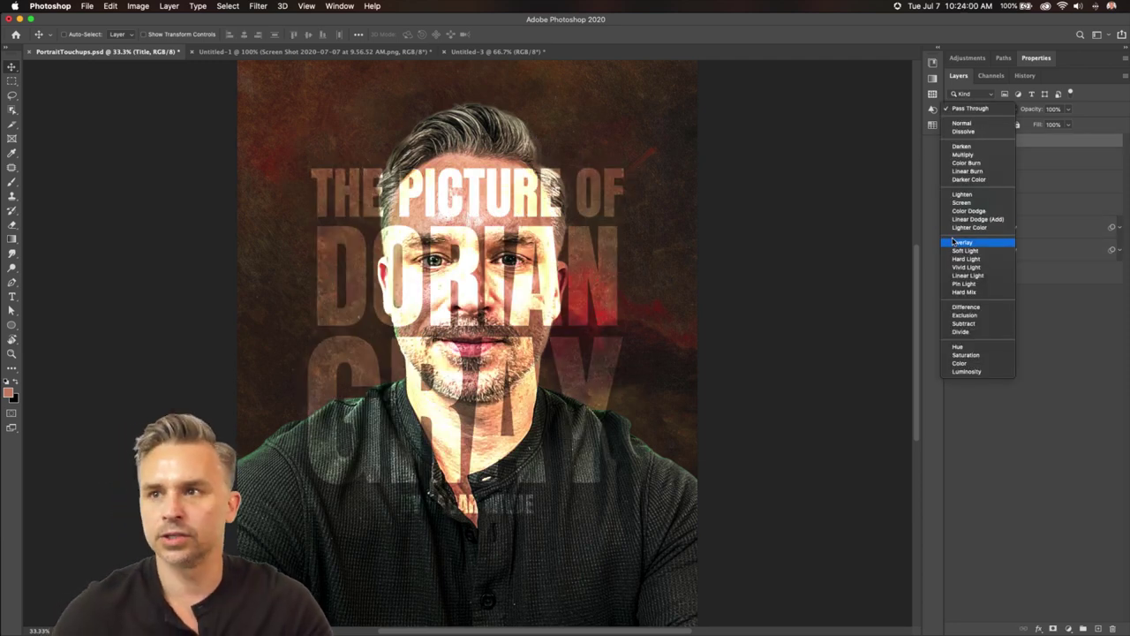
left_click(1068, 141)
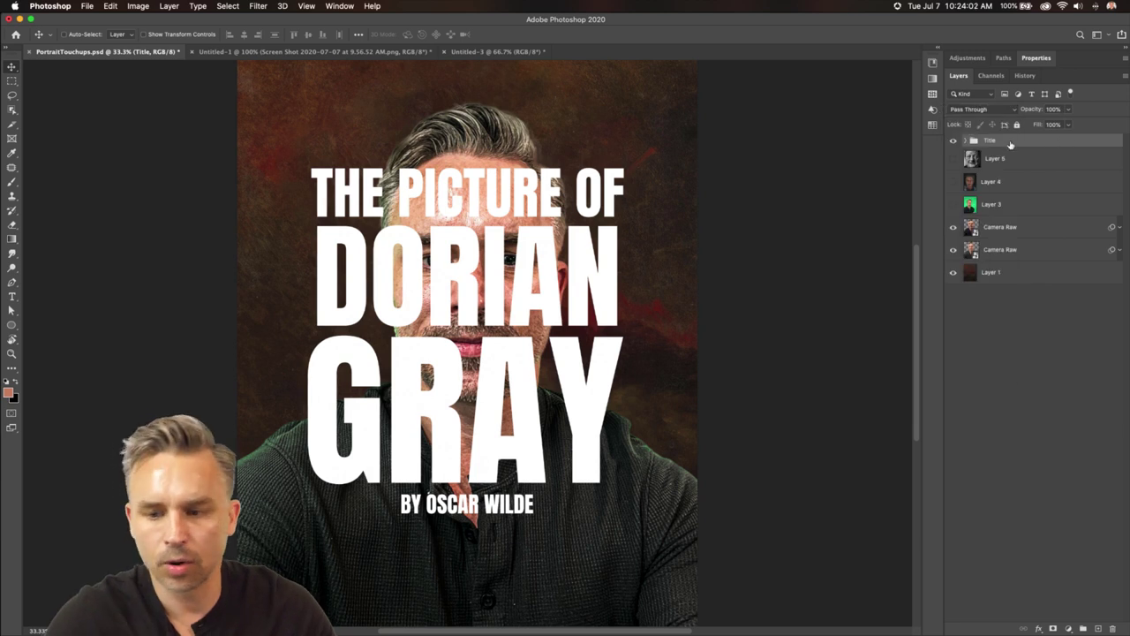
Move the upper Camera Raw layer above the Title group and hide the Title group
left_click(998, 227)
left_click_drag(1047, 234, 1029, 134)
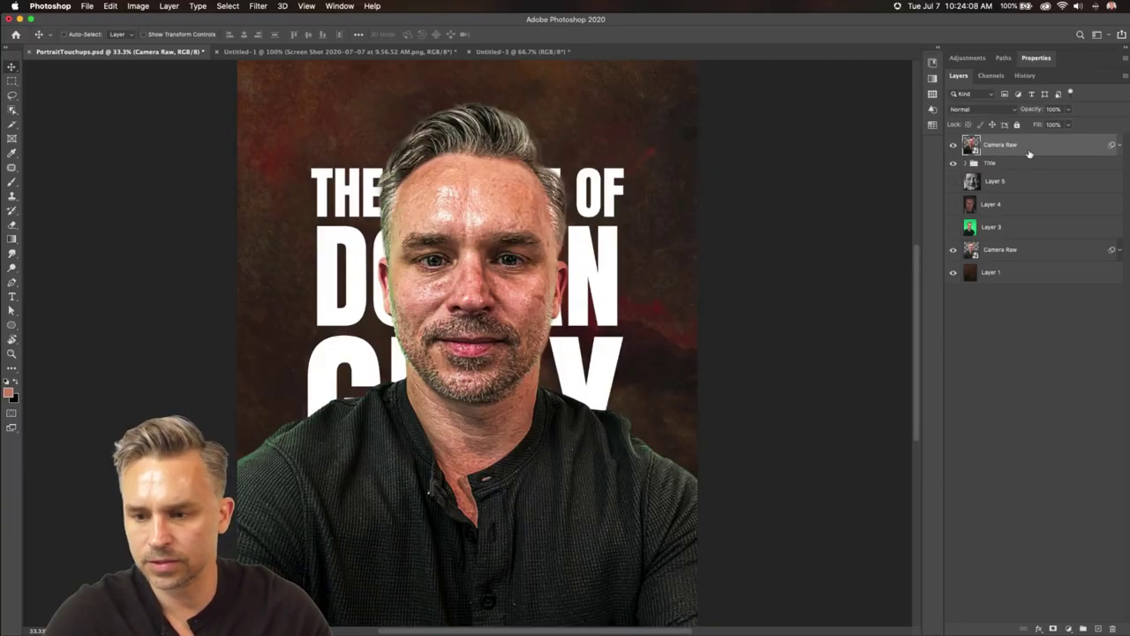
left_click(953, 162)
Select a full-width rectangular band across the eyes and mask the top Camera Raw layer to it, checking the masked result
left_click(12, 80)
left_click_drag(182, 219, 815, 292)
left_click(568, 150)
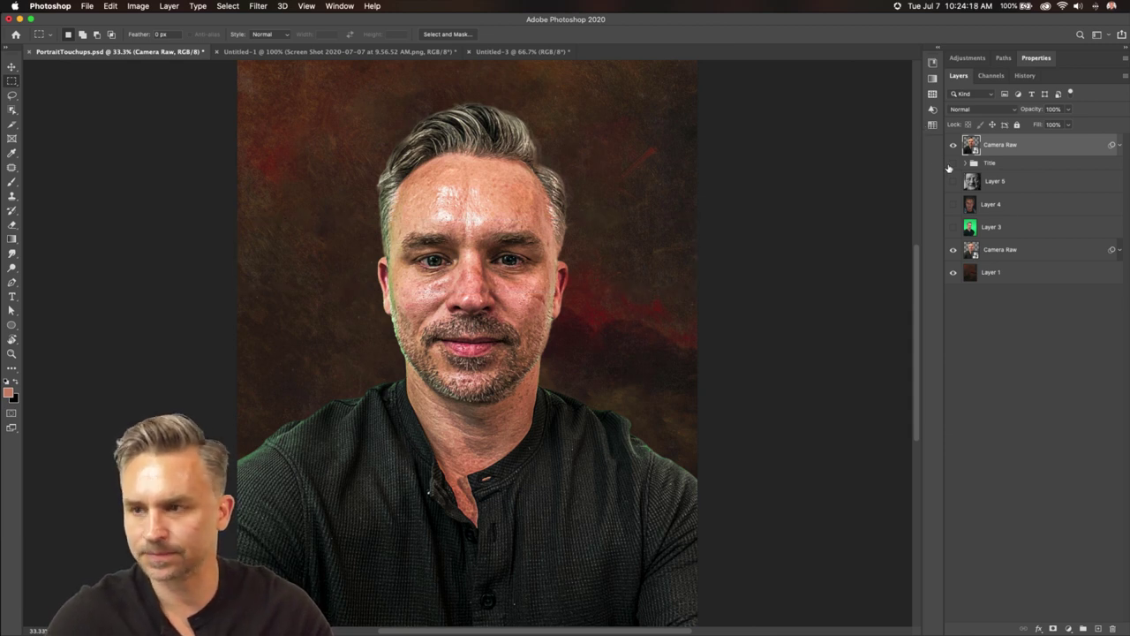
left_click_drag(216, 227, 777, 291)
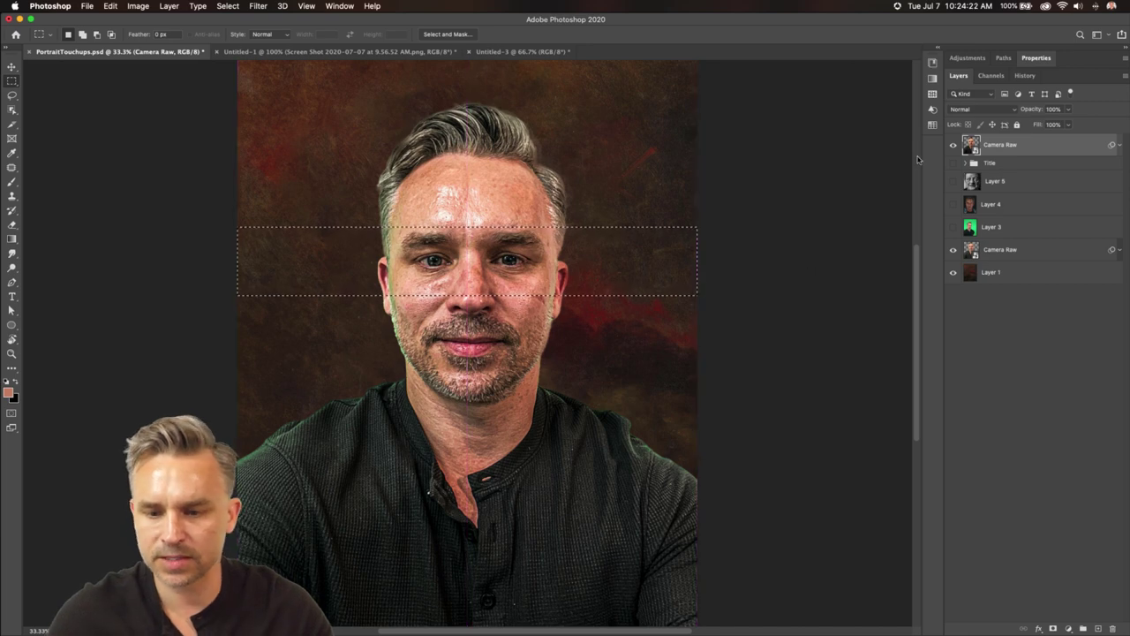
mouse_move(1016, 629)
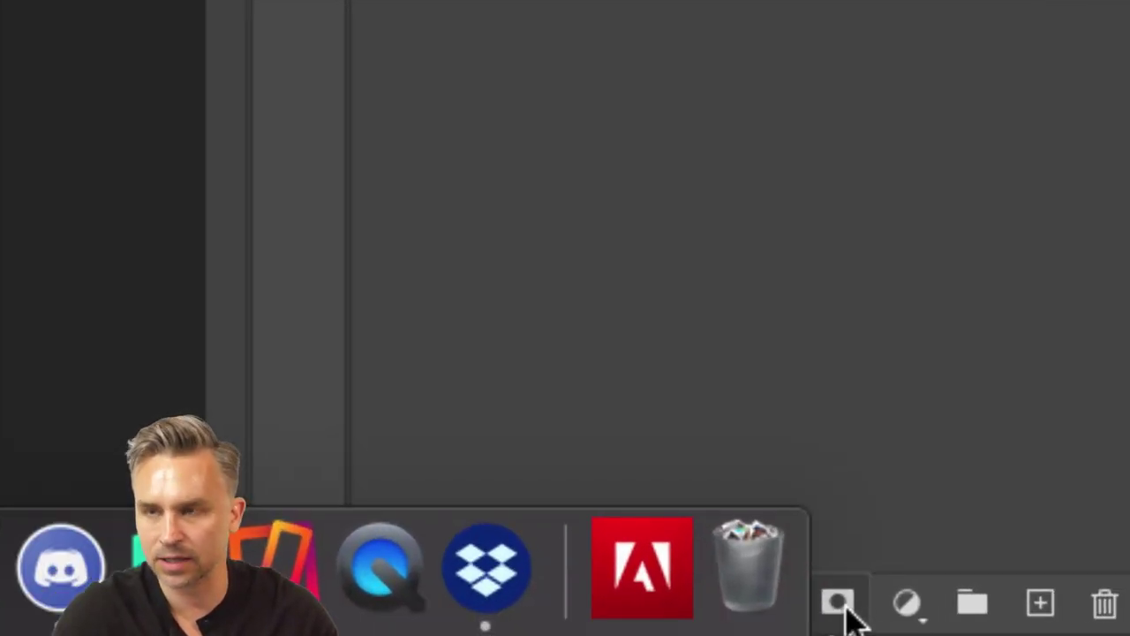
left_click(839, 603)
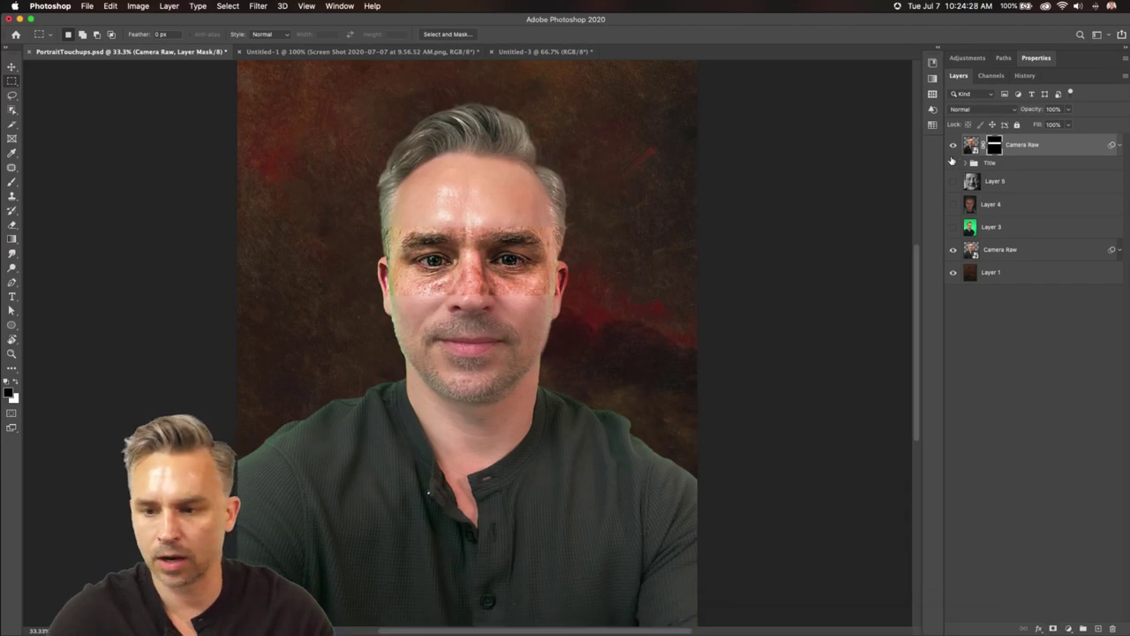
left_click(953, 145)
left_click(953, 146)
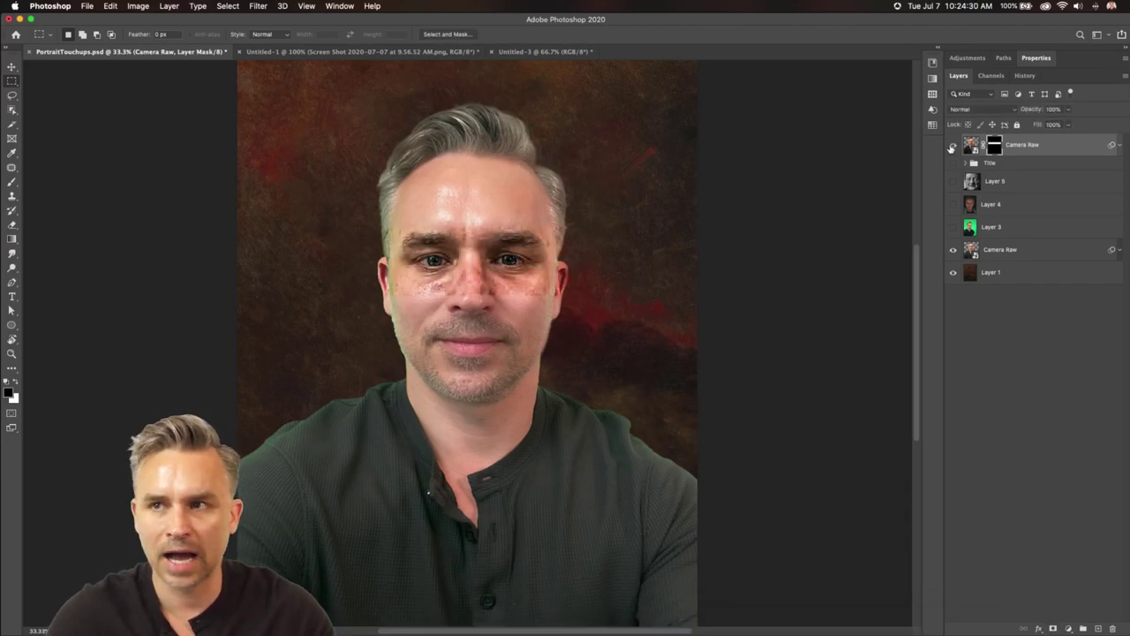
Add a Levels adjustment clipped to the lower Camera Raw layer and set its black input level to 28
left_click(998, 258)
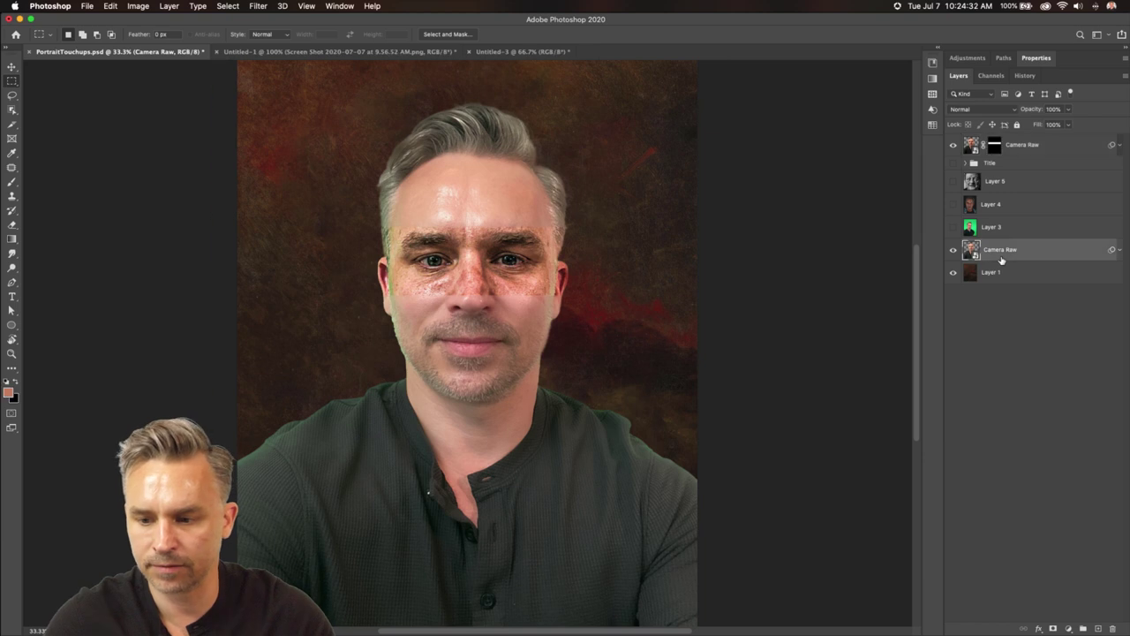
left_click(1066, 627)
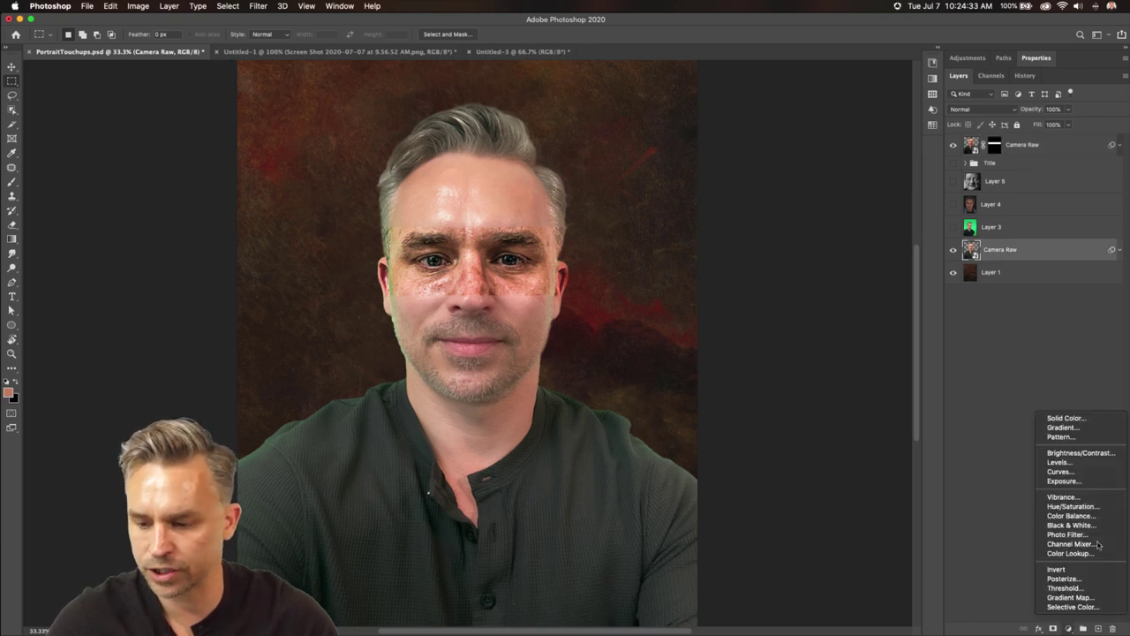
left_click(1055, 466)
left_click(1029, 555, "alt")
left_click_drag(972, 175, 986, 179)
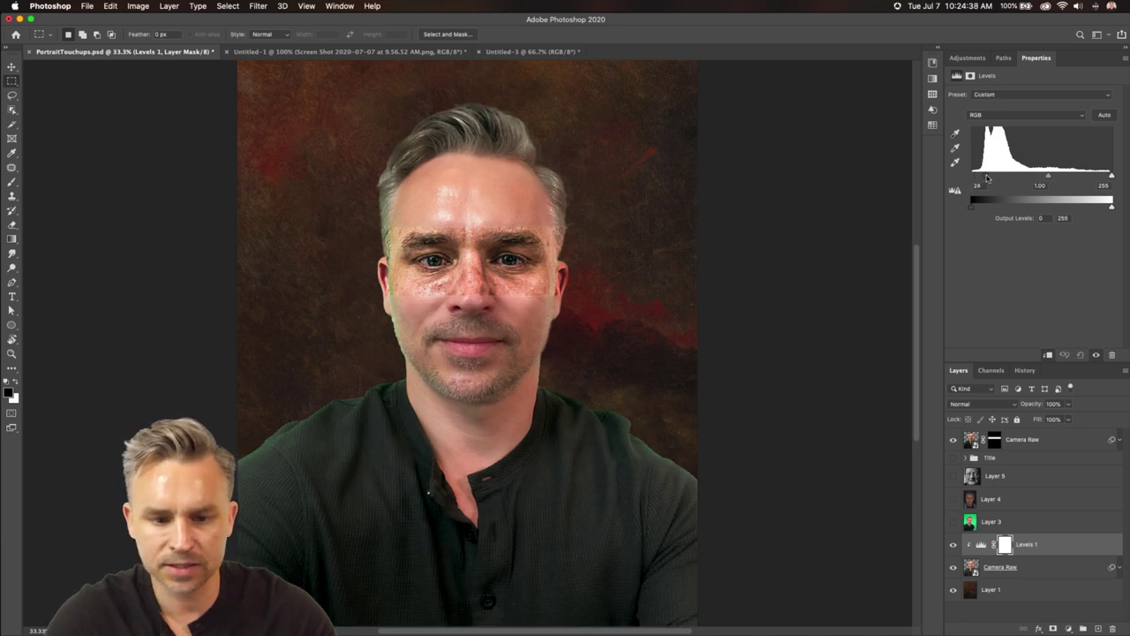
Unlink the mask from the top Camera Raw layer and try moving the rough band over the face
left_click(992, 443)
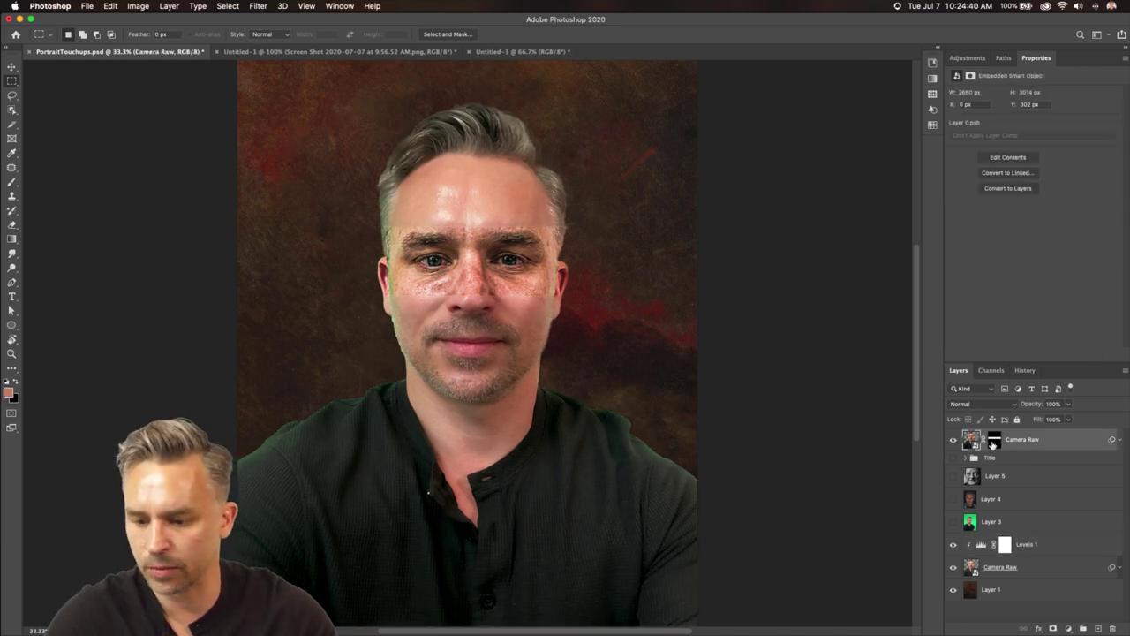
left_click(995, 439)
key("v")
mouse_move(407, 339)
left_mouse_down()
mouse_move(400, 274)
mouse_move(404, 422)
mouse_move(408, 327)
mouse_move(409, 339)
left_mouse_up()
scroll(409, 340, "up", 2)
mouse_move(384, 276)
left_mouse_down()
mouse_move(381, 398)
mouse_move(374, 286)
left_mouse_up()
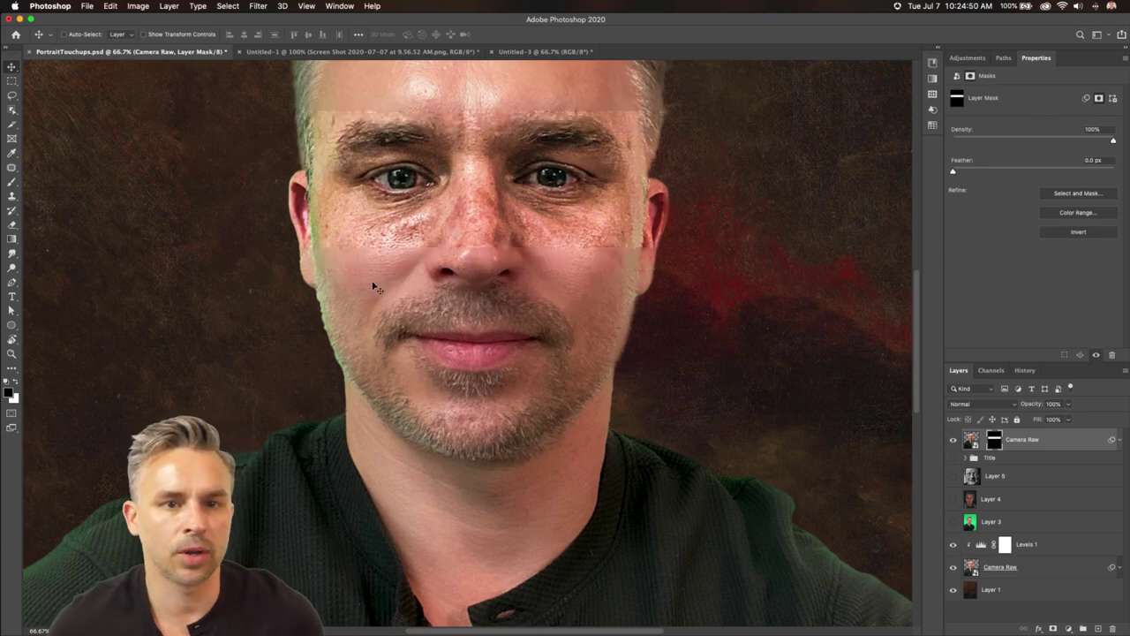
scroll(374, 287, "down", 1)
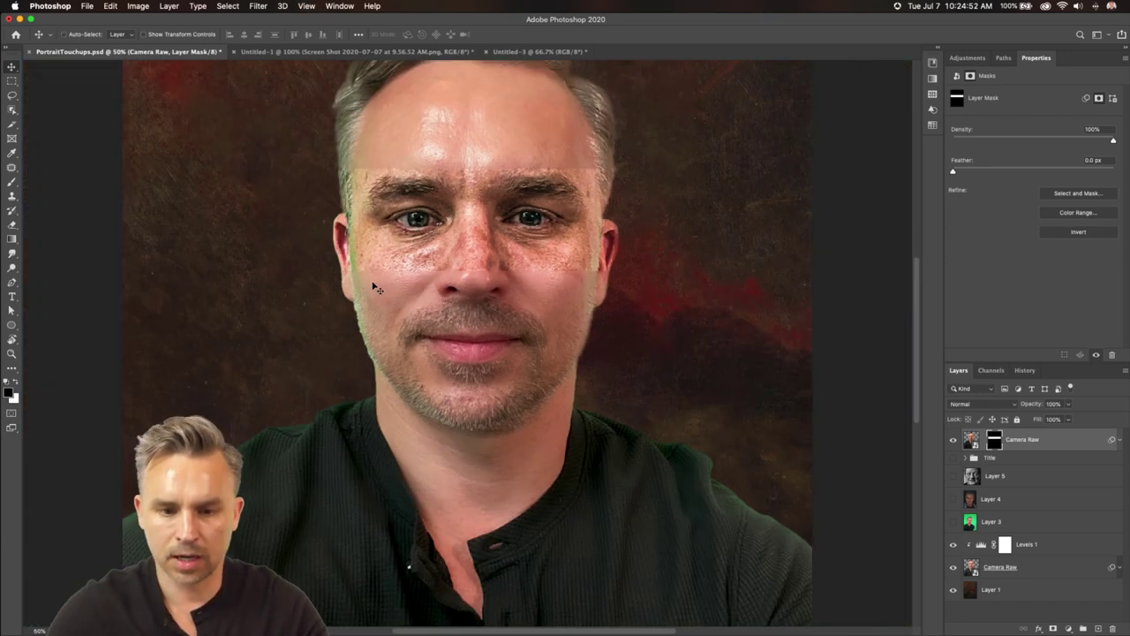
scroll(373, 288, "down", 1)
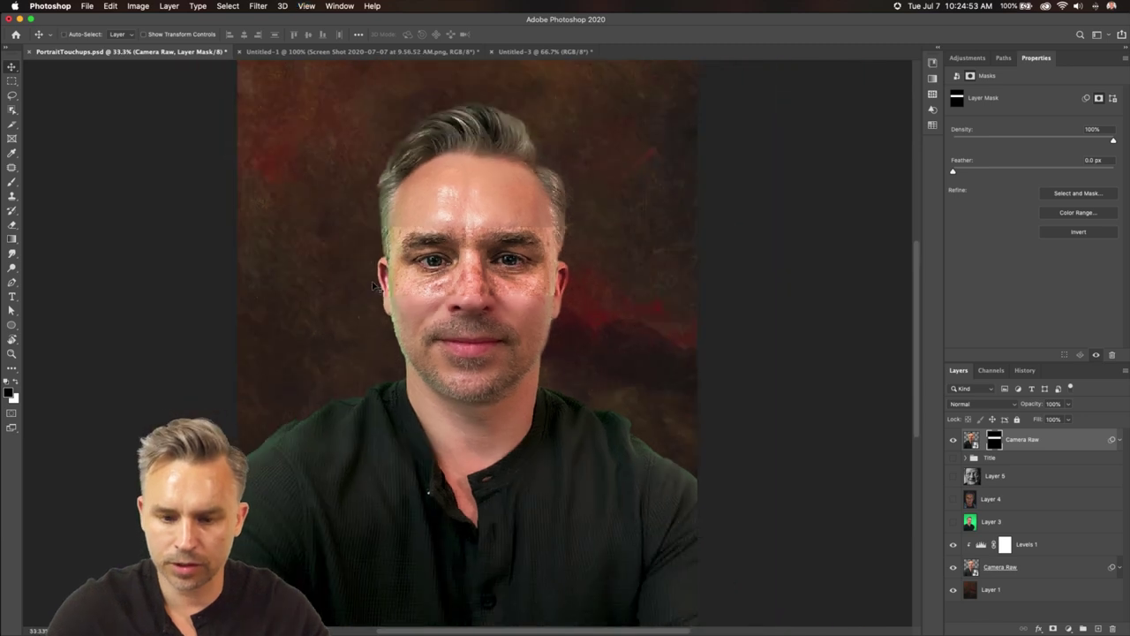
Show and select the Title group, collapse the Properties panel, and show the black-and-white wrinkled face on Layer 5
left_click(954, 458)
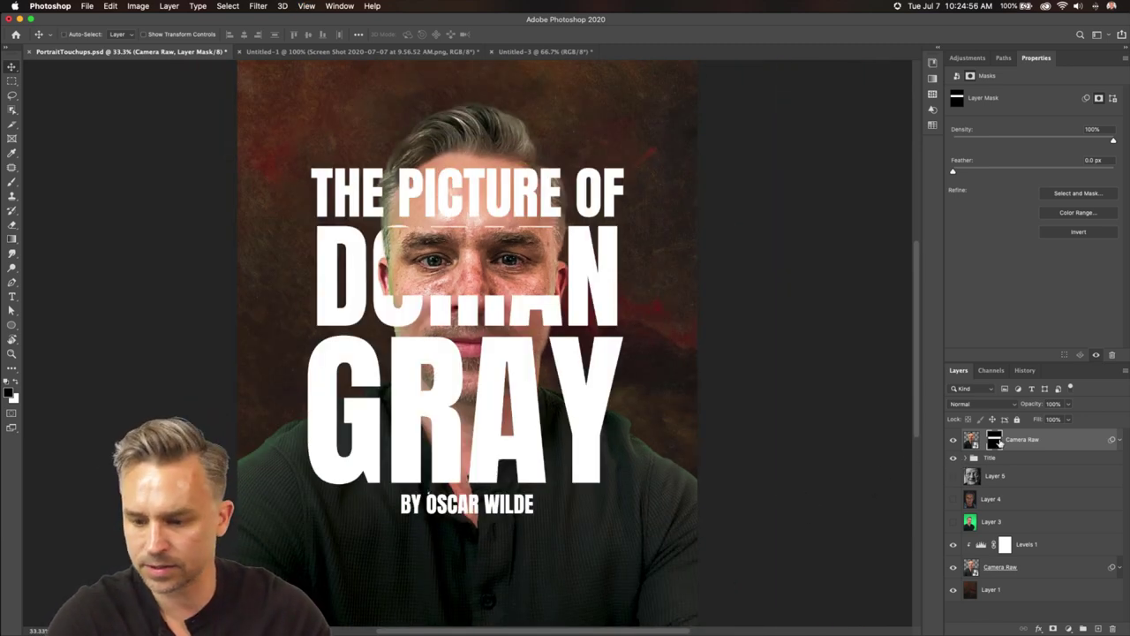
left_click(1044, 444)
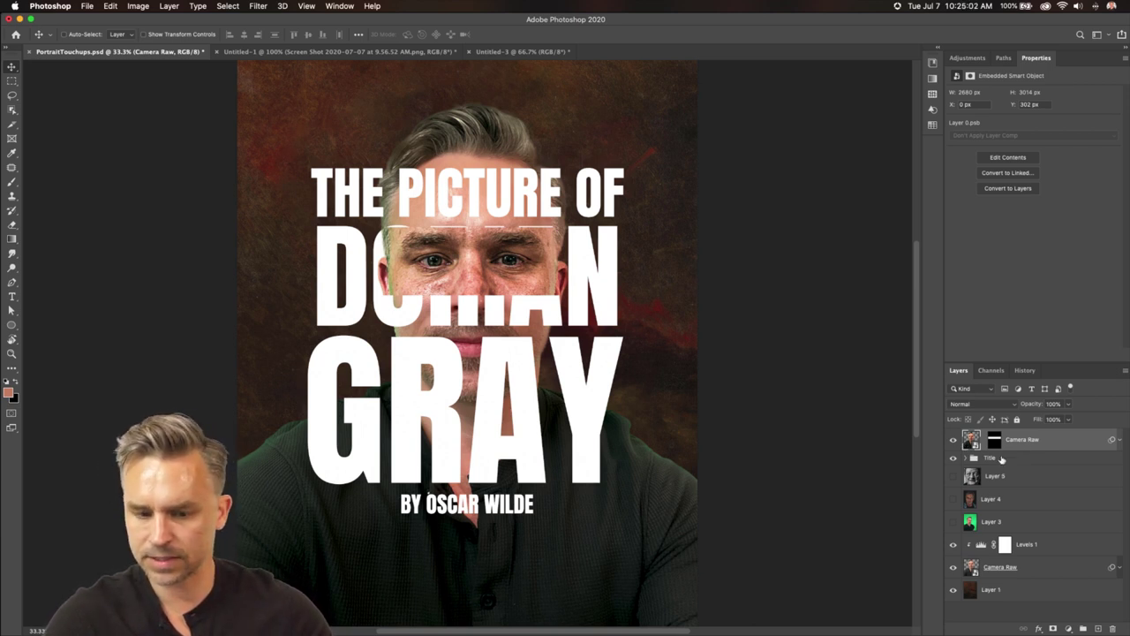
left_click(1000, 458)
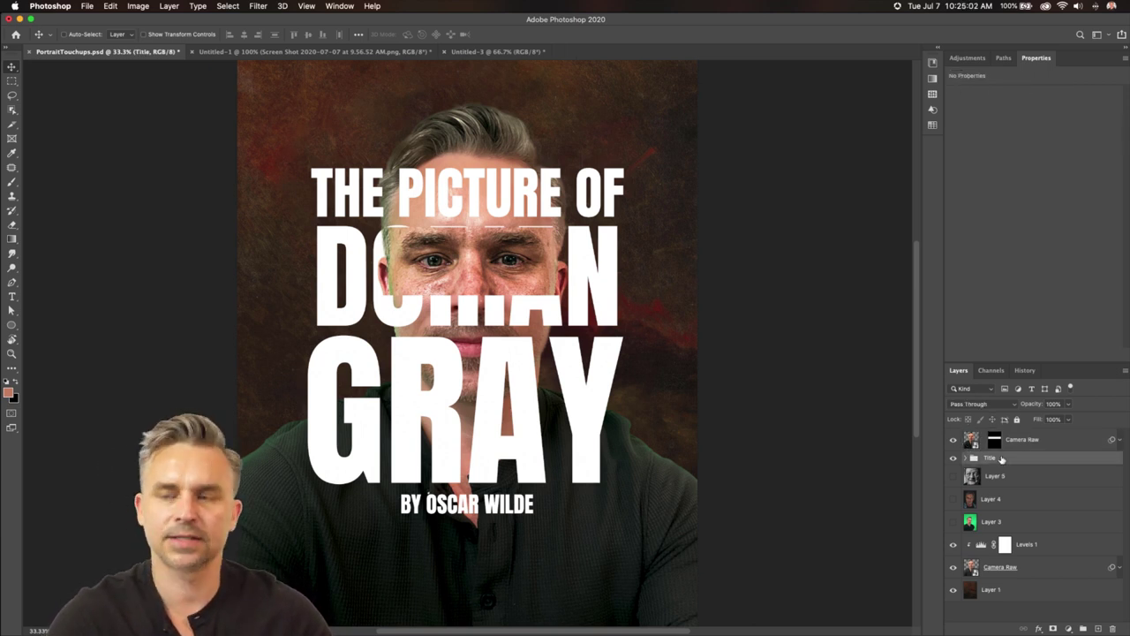
double_click(1090, 60)
left_click(953, 181)
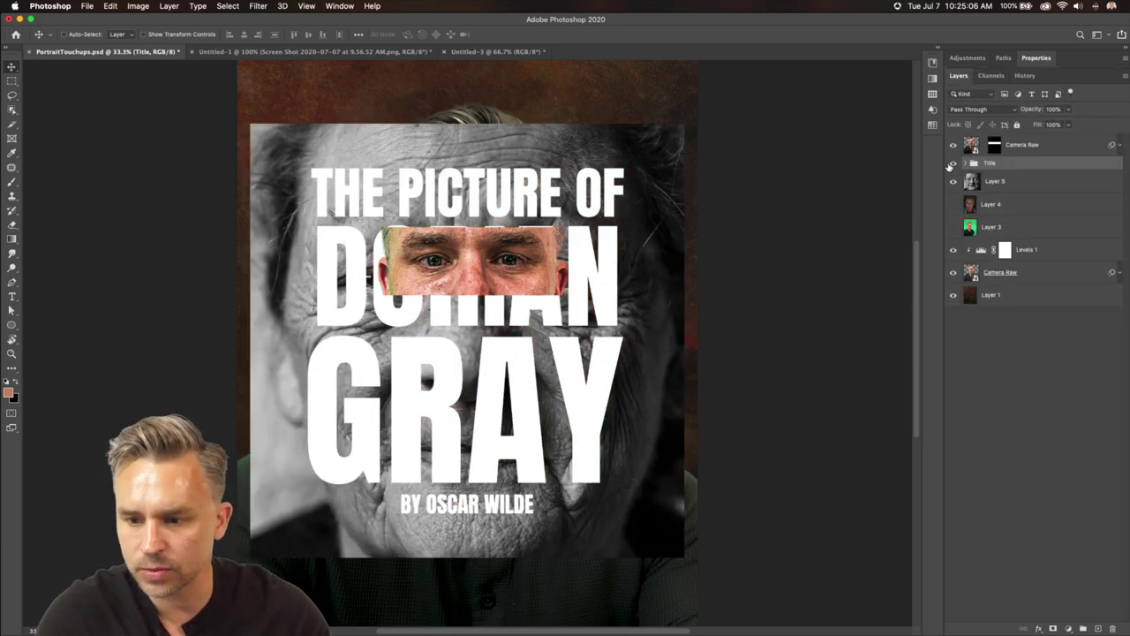
Hide the Title group, move the top Camera Raw layer beneath Layer 5, and delete its layer mask
left_click_drag(953, 163, 954, 144)
left_click_drag(1034, 149, 989, 189)
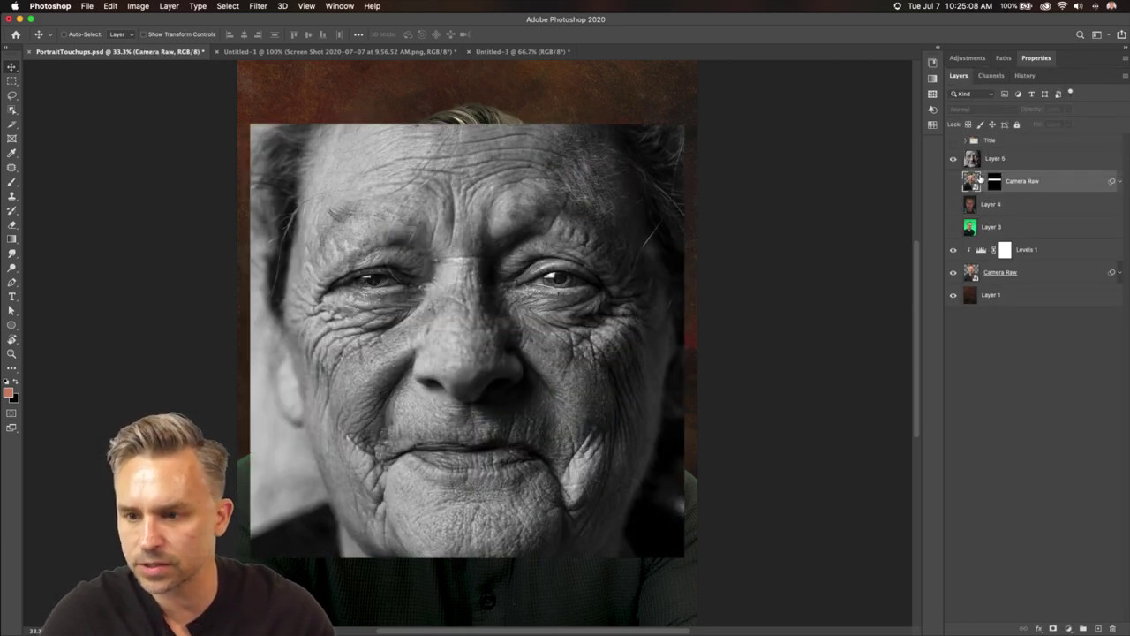
right_click(991, 183)
left_click(1007, 202)
Lasso a patch of wrinkled cheek skin on Layer 5 and copy it to its own layer
left_click(998, 162)
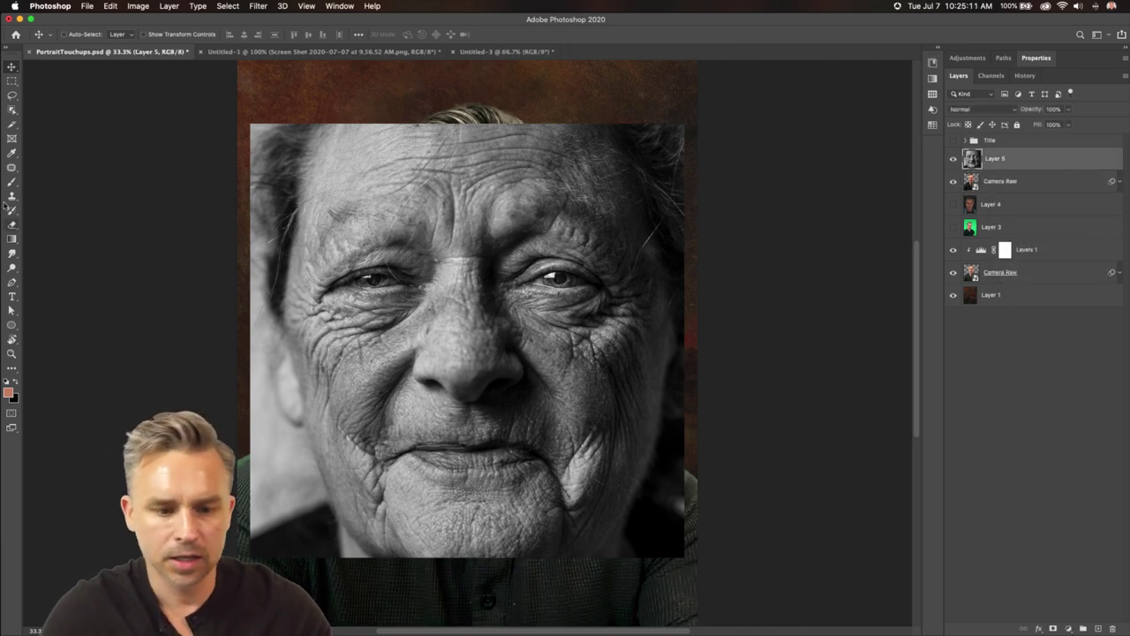
left_click(11, 95)
mouse_move(319, 310)
left_mouse_down()
mouse_move(428, 316)
mouse_move(320, 404)
mouse_move(300, 340)
mouse_move(311, 316)
left_mouse_up()
key("super+j")
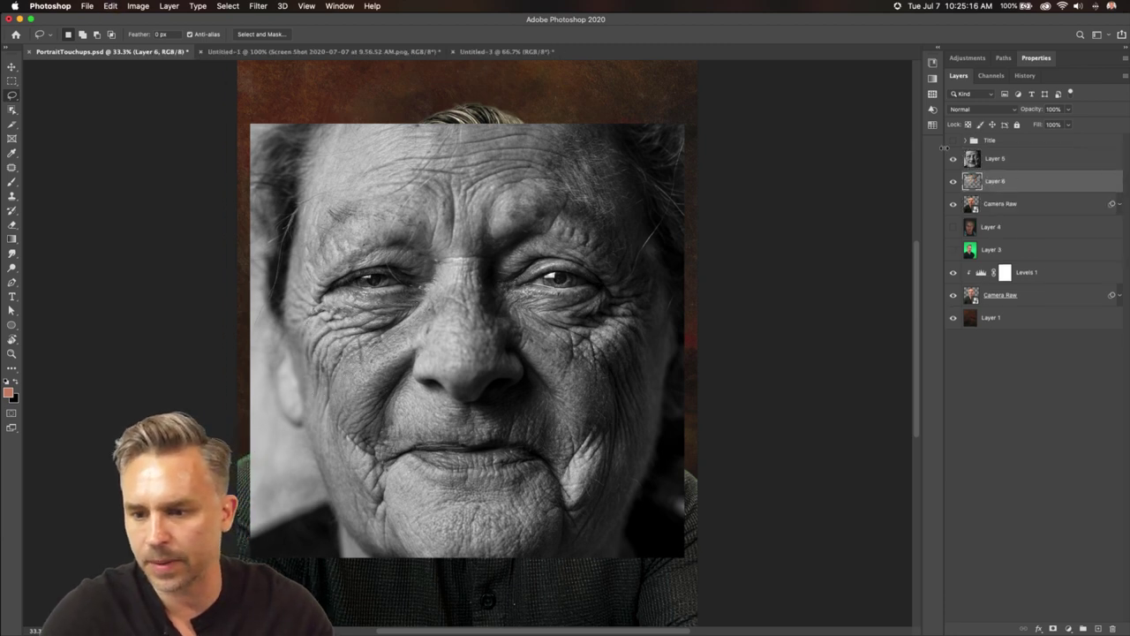
Hide Layer 5, try Darker Color on the copied wrinkle patch, and set its blend mode to Linear Burn
left_click(952, 159)
left_click(976, 109)
left_click(967, 164)
left_click(976, 109)
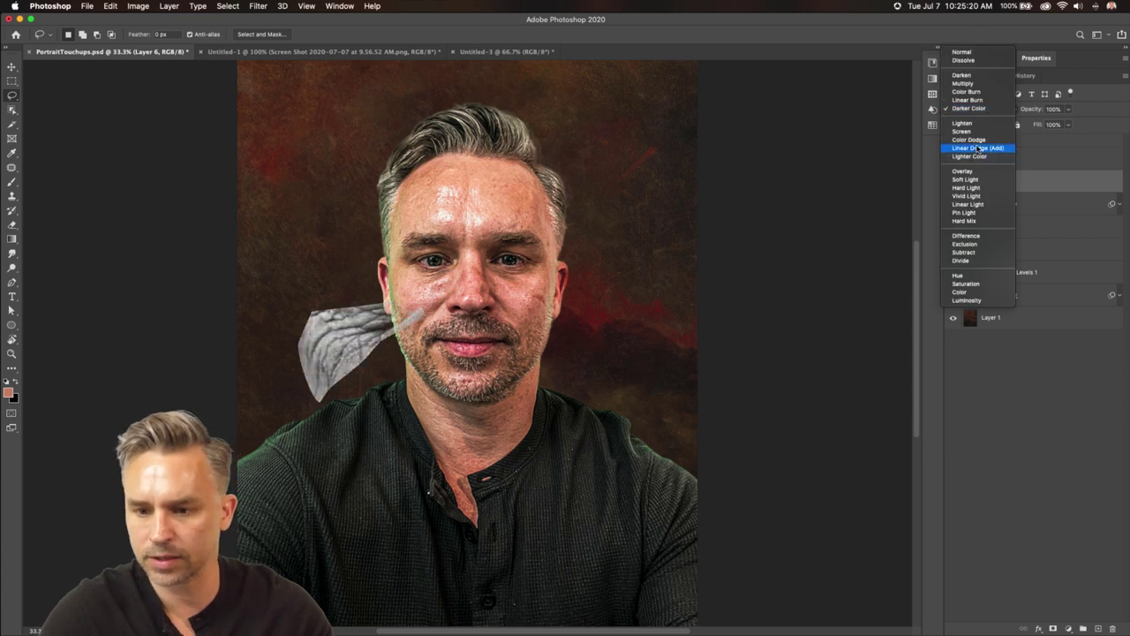
left_click(979, 100)
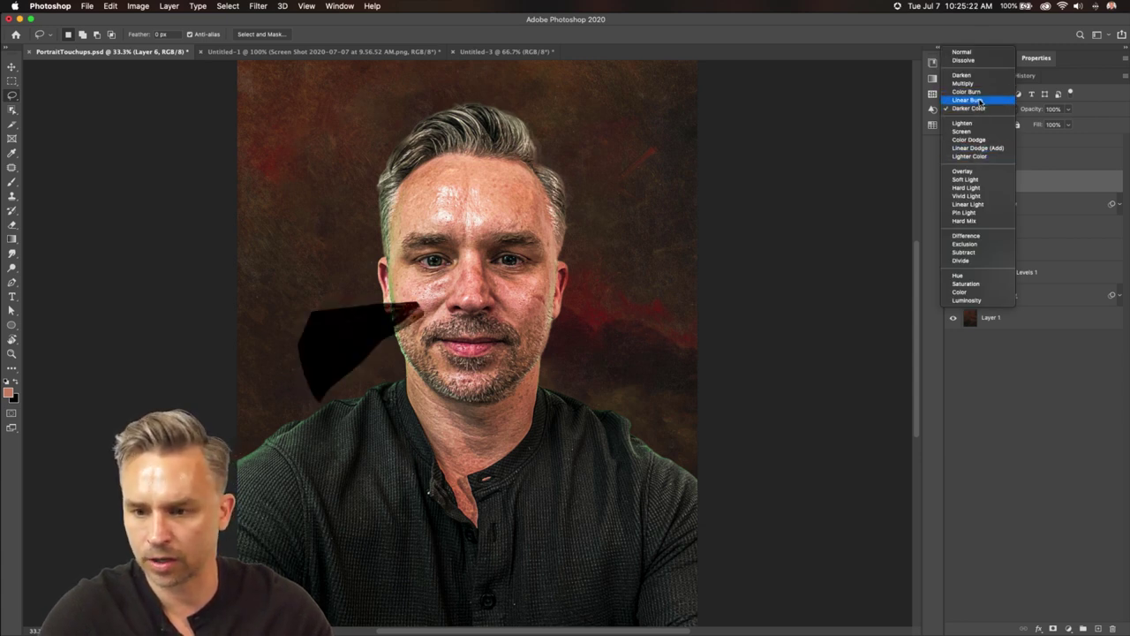
left_click(11, 67)
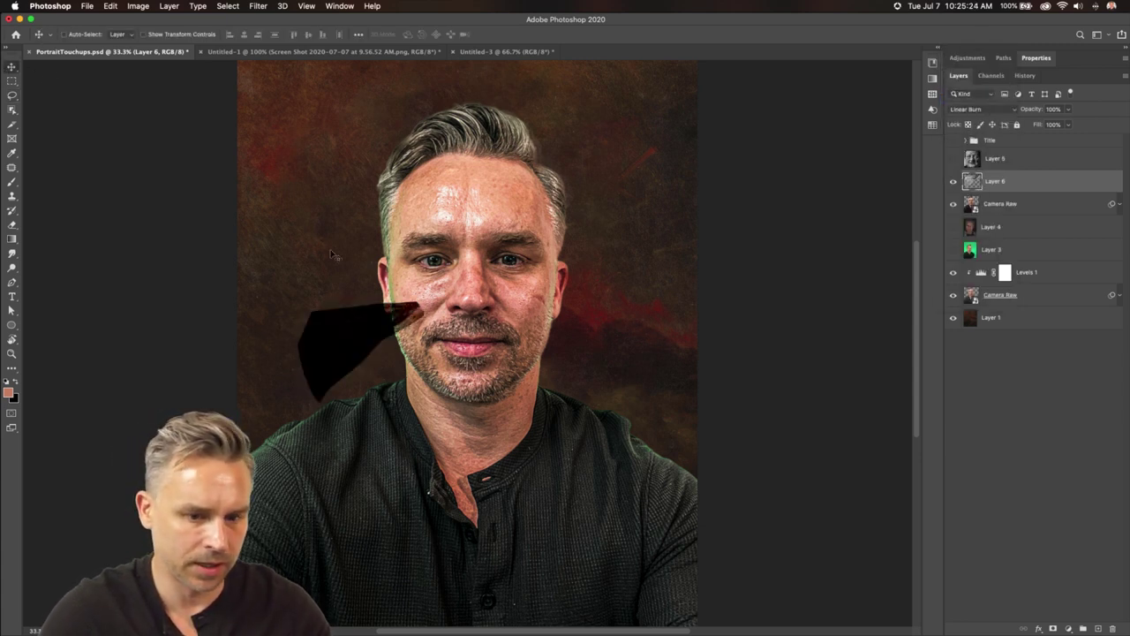
left_click_drag(320, 254, 400, 226)
Switch to Finder, open PortraitTouchups2.psd from the July folder, and examine its half-rough, half-smooth face close up
left_click(101, 620)
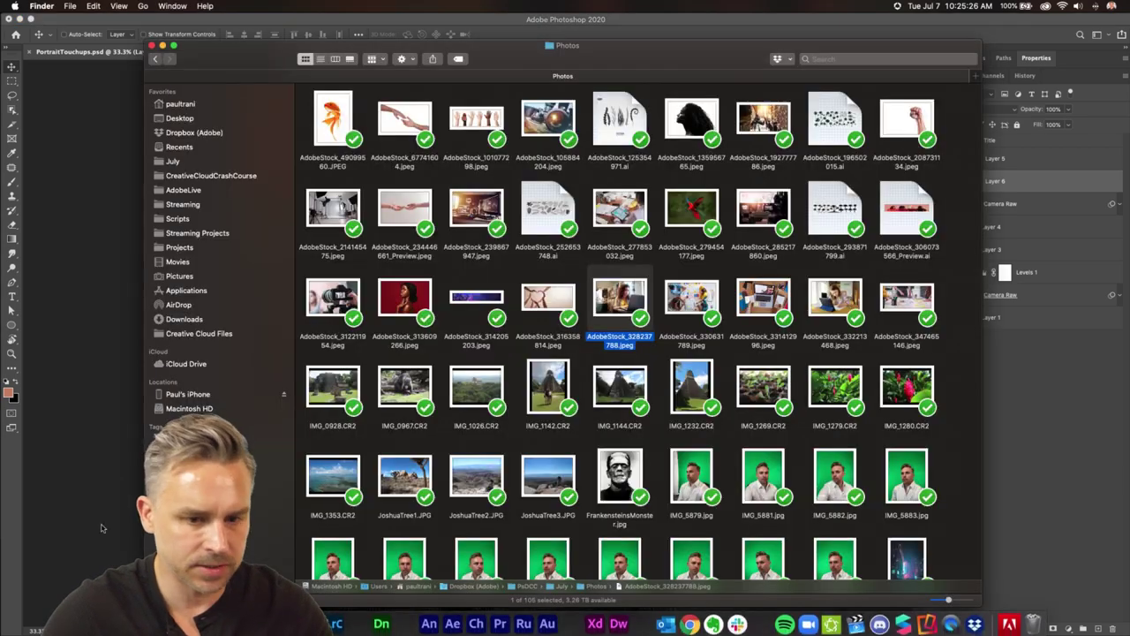
left_click(169, 161)
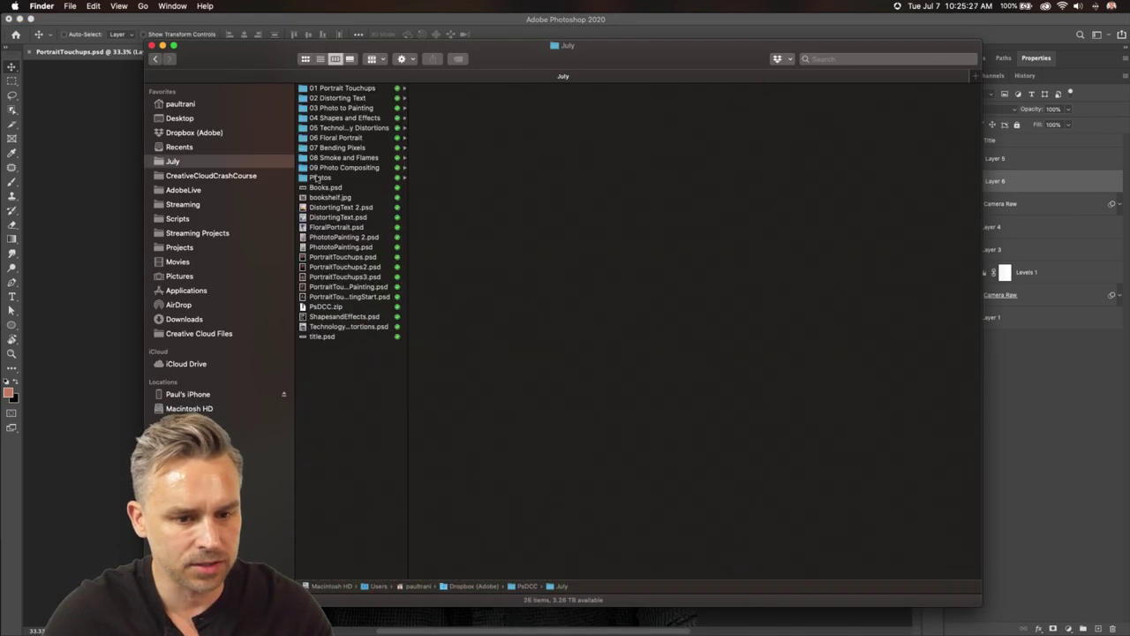
double_click(343, 266)
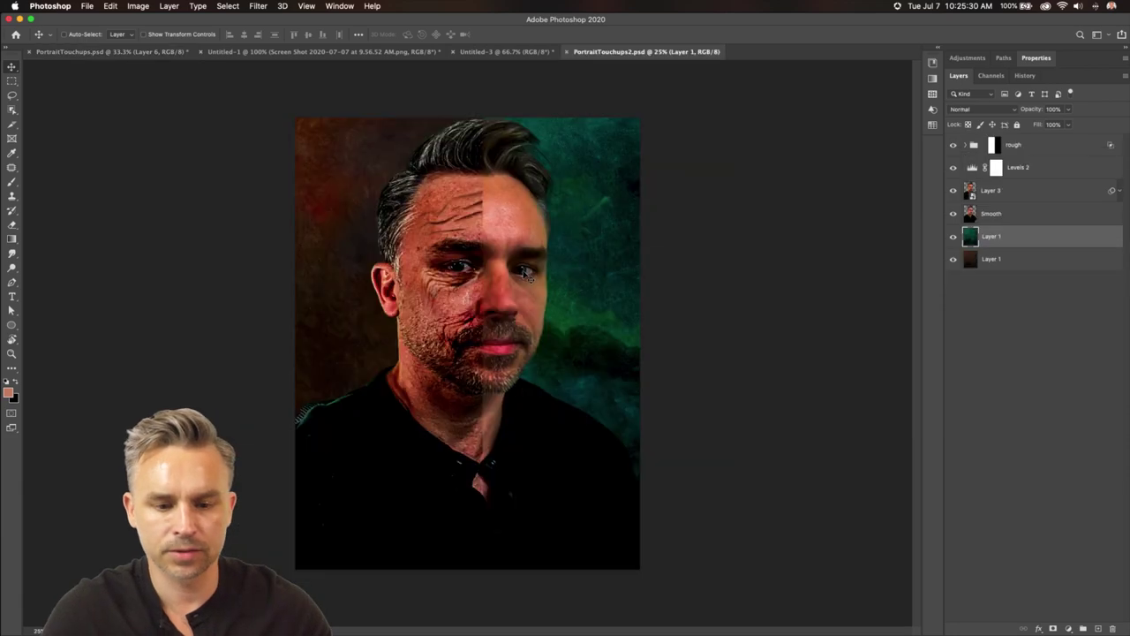
key("super+equal")
key("super+equal")
key("super+equal")
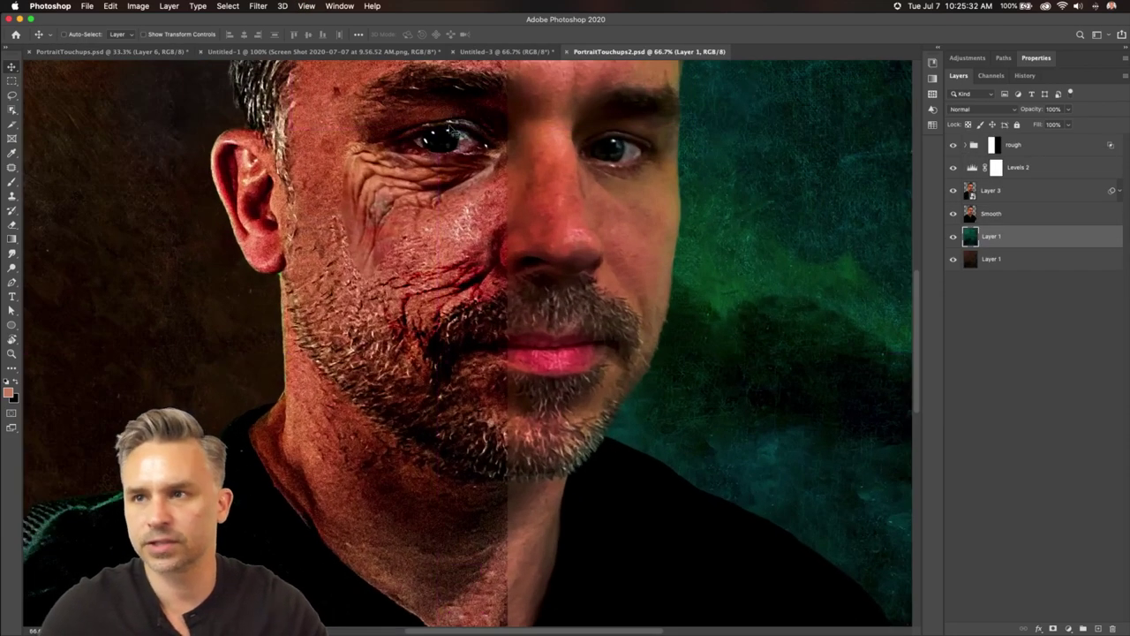
scroll(451, 129, "down", 3)
key("super+minus")
key("super+minus")
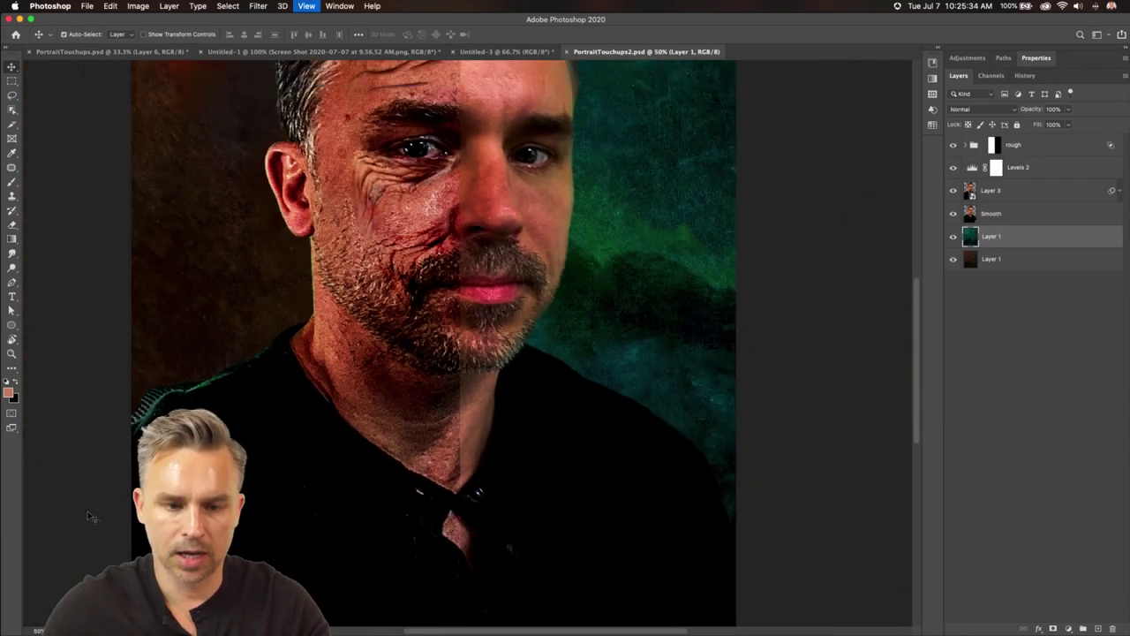
left_click_drag(112, 486, 253, 505)
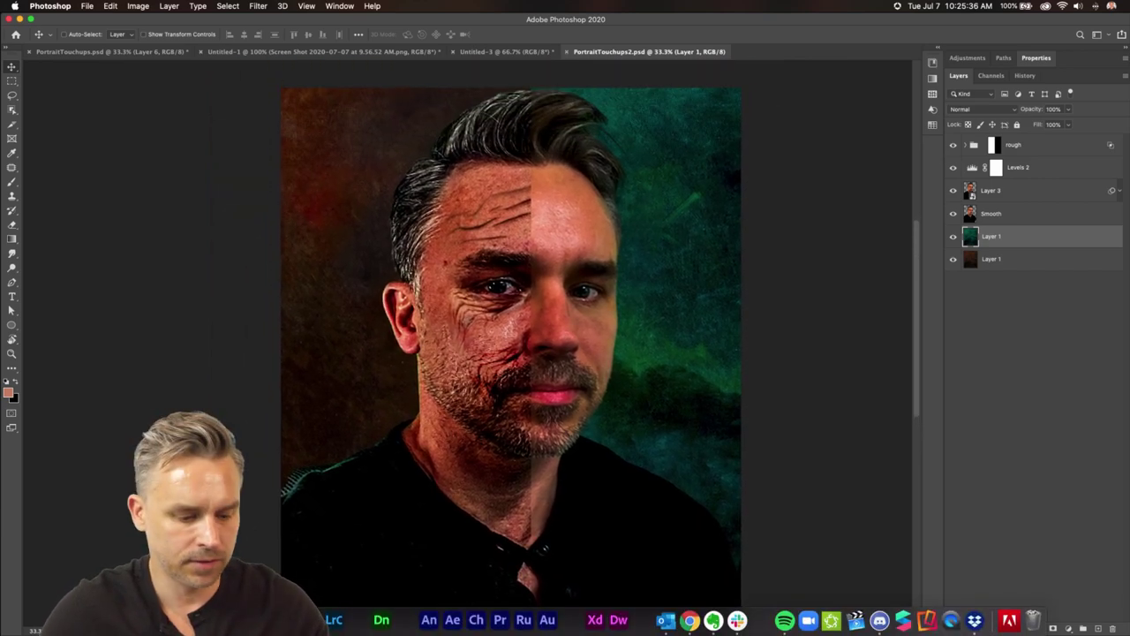
Open PortraitTouchups3.psd from Finder and examine the framed portrait cover more closely
left_click(106, 620)
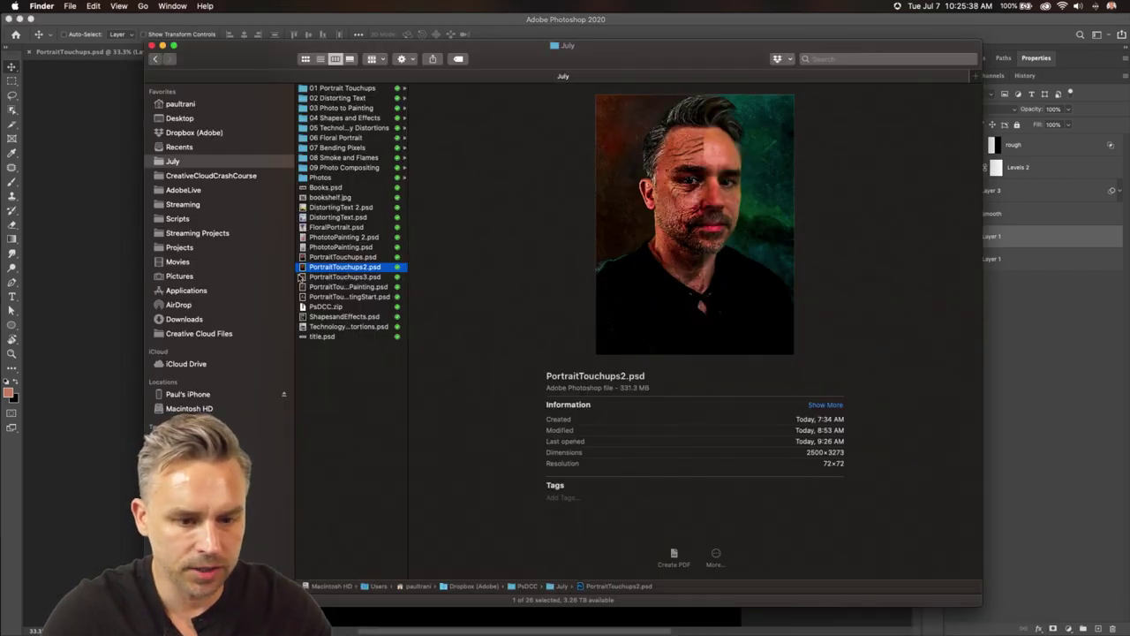
double_click(301, 278)
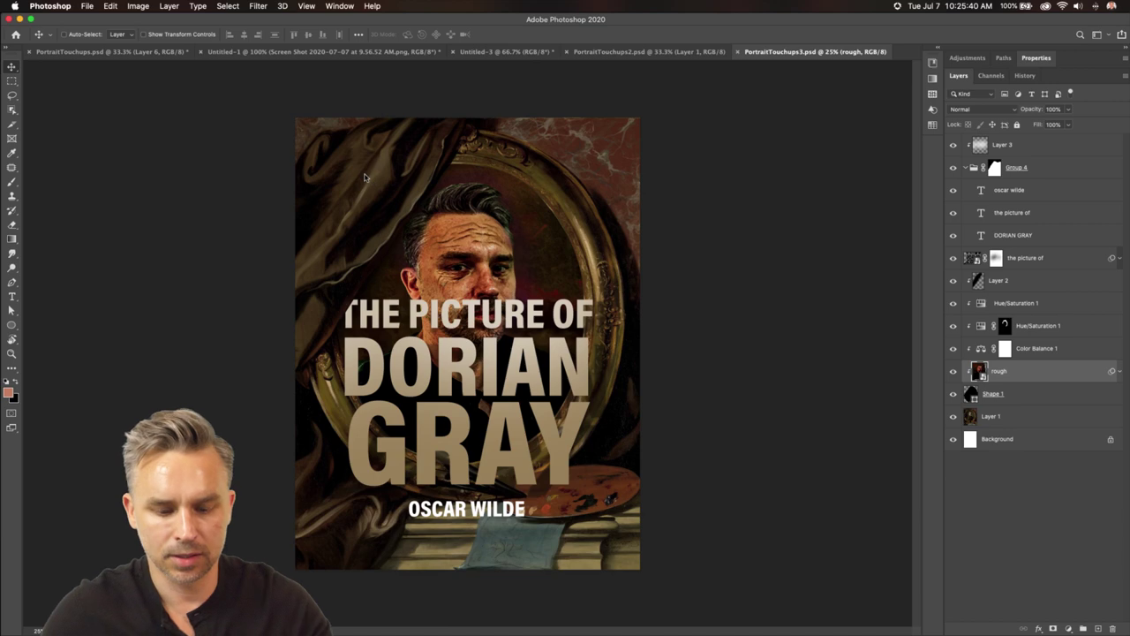
key("super+equal")
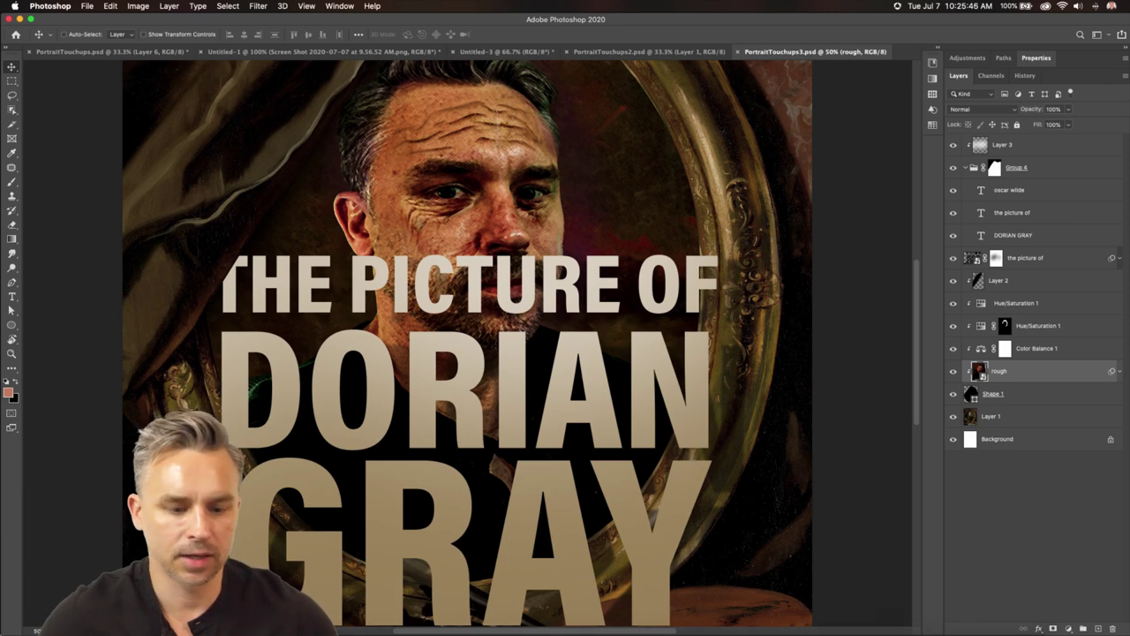
Open the finished PortraitTouchups.psd from the July folder and examine how the rough face interacts with the title
left_click(25, 620)
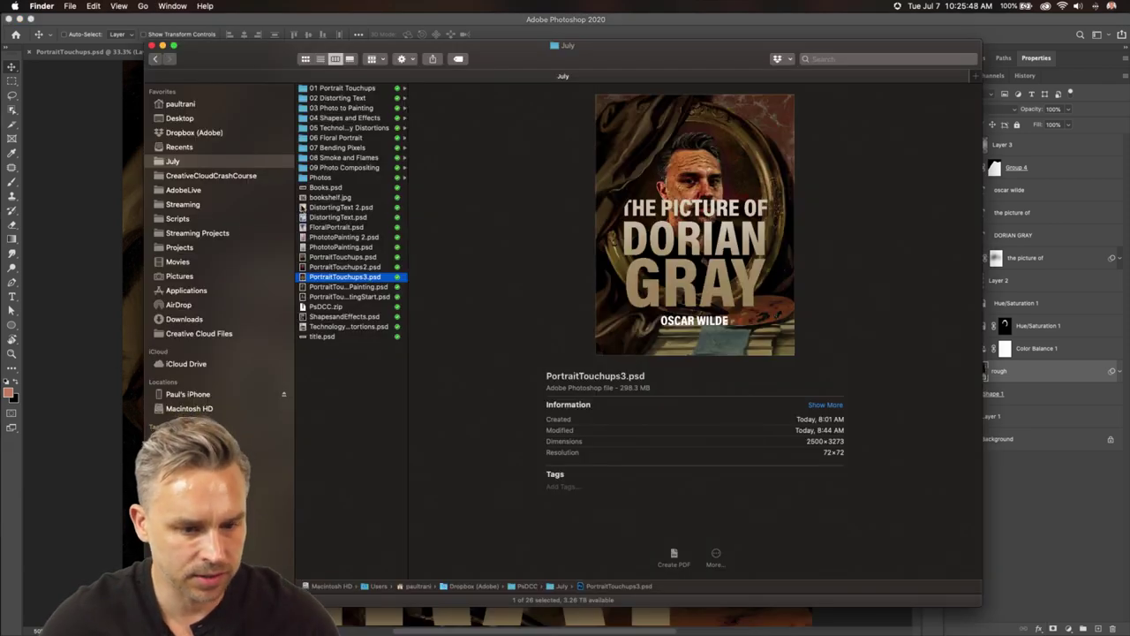
left_click(338, 256)
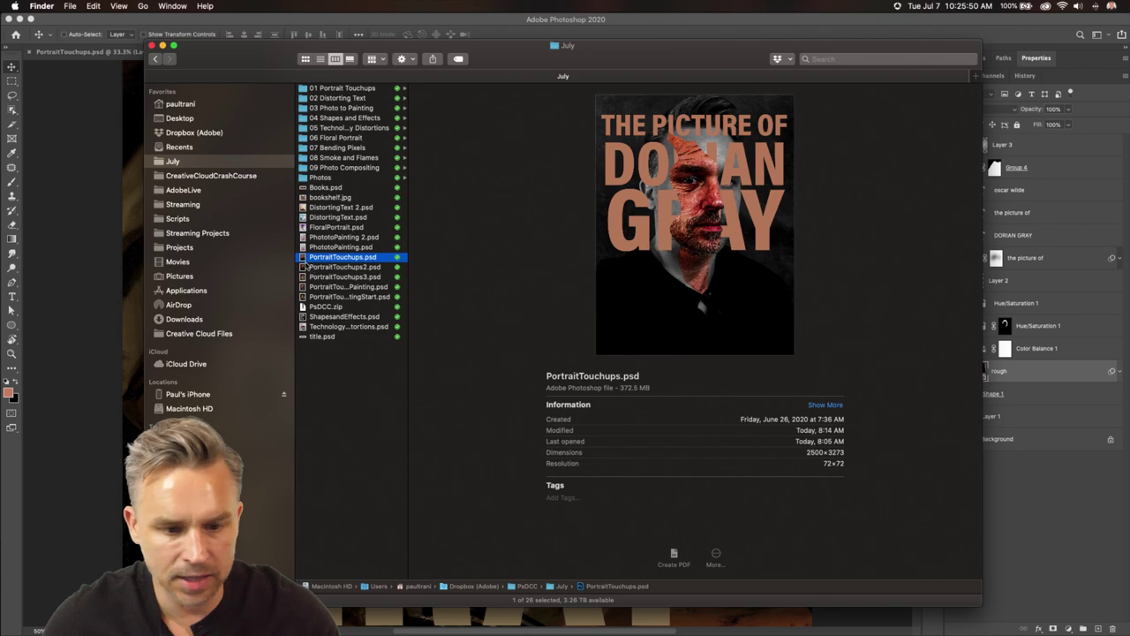
double_click(303, 257)
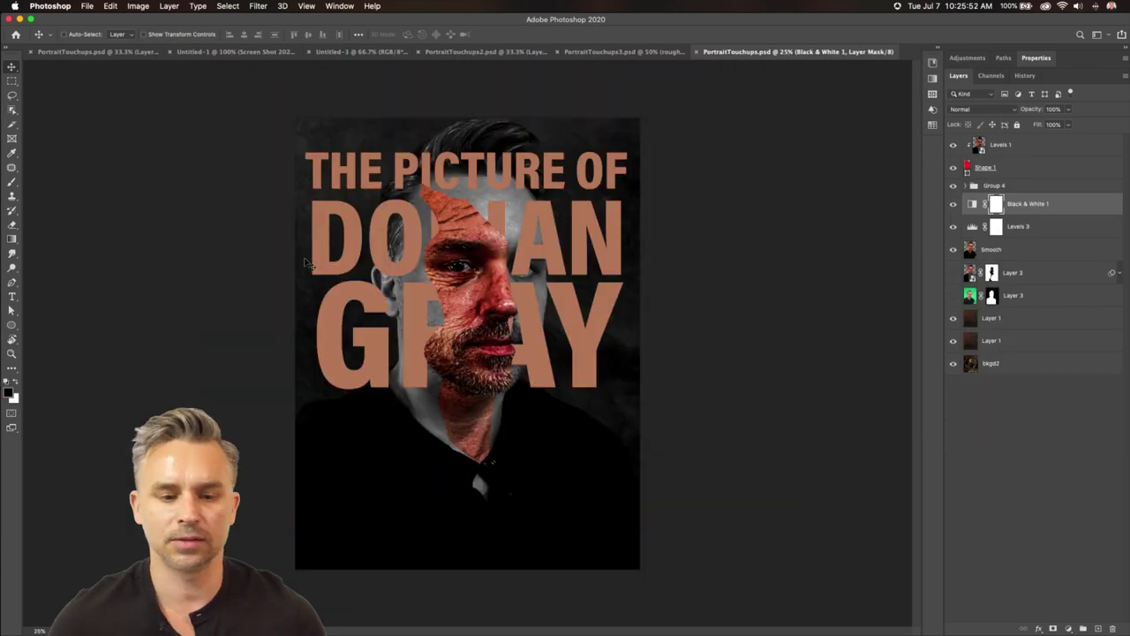
key("super+plus")
key("super+plus")
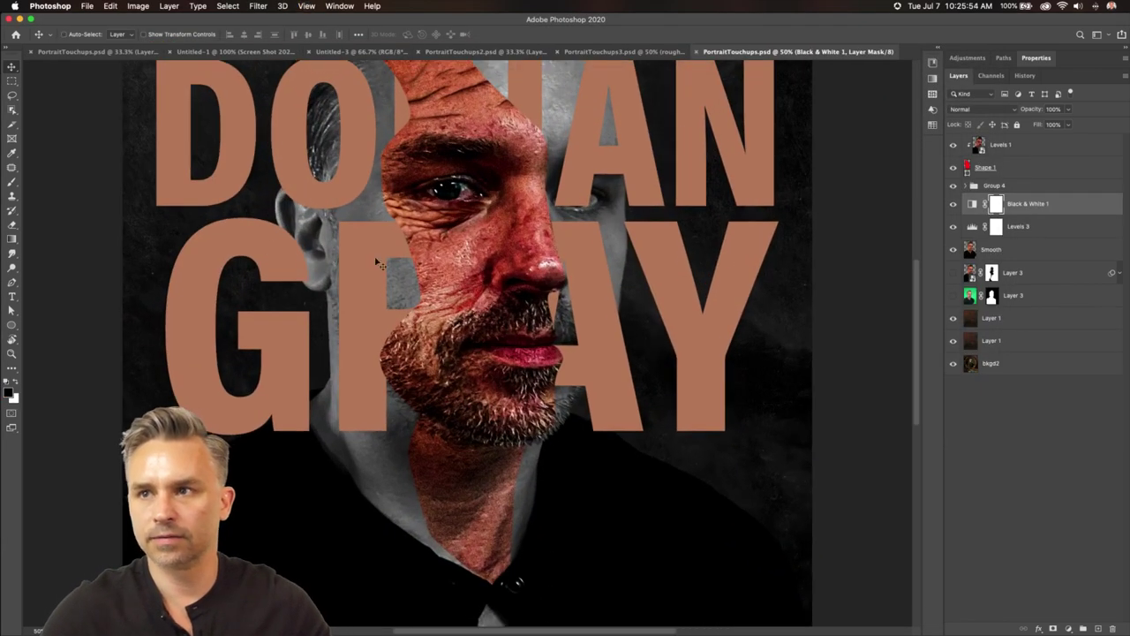
scroll(435, 314, "up", 2)
scroll(435, 314, "up", 2)
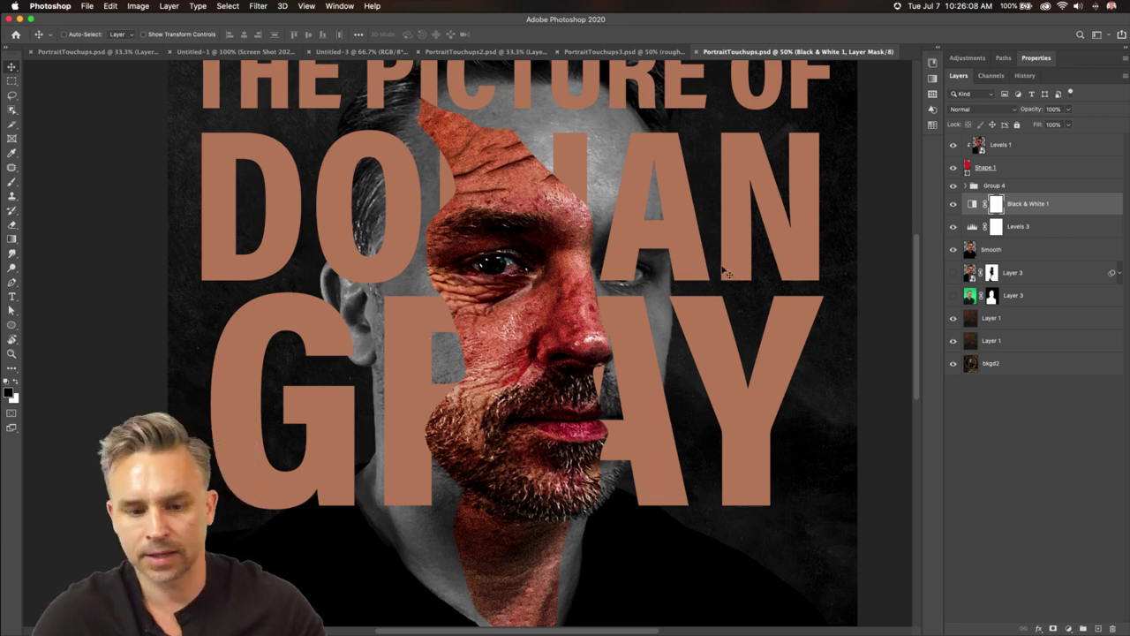
Release the Levels 1 smart object from its clipping mask and open its contents to inspect the aged face
left_click(1012, 151)
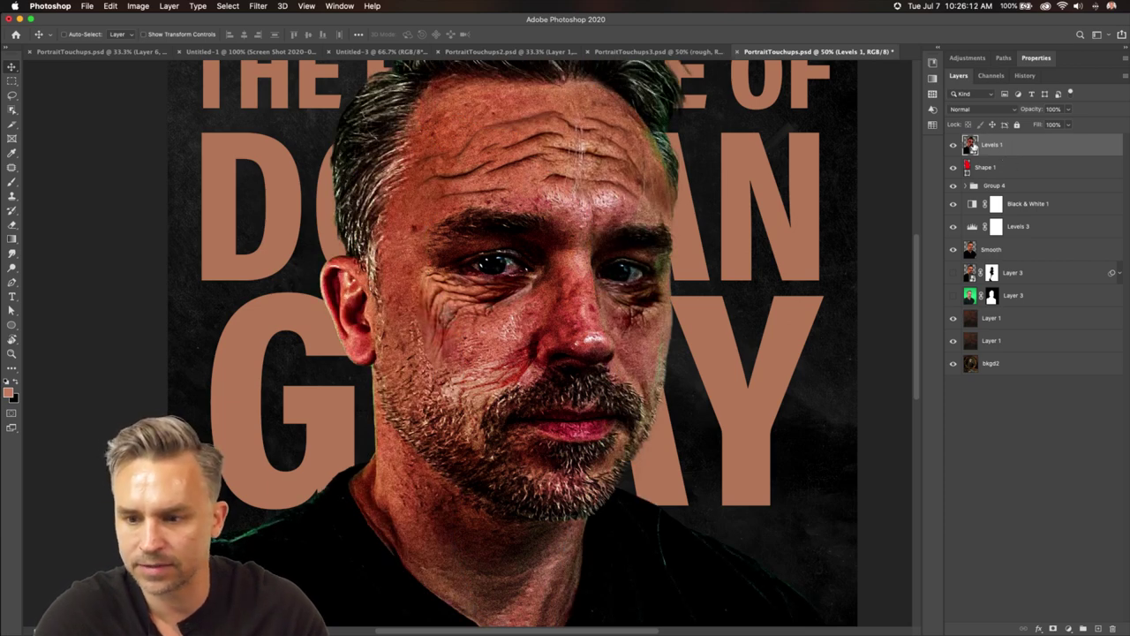
double_click(972, 146)
key("super+equal")
key("super+equal")
key("super+equal")
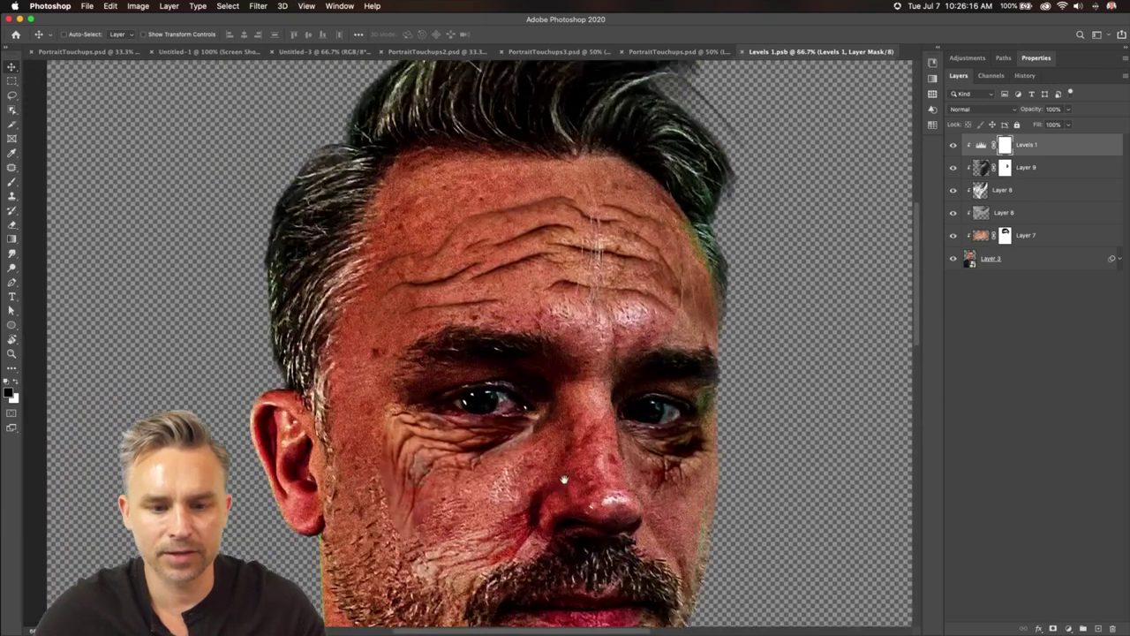
scroll(563, 480, "down", 5)
Hide the Levels 1 adjustment, try Normal blending on Layer 9's wrinkle texture, and return it to Luminosity
left_click(1039, 163)
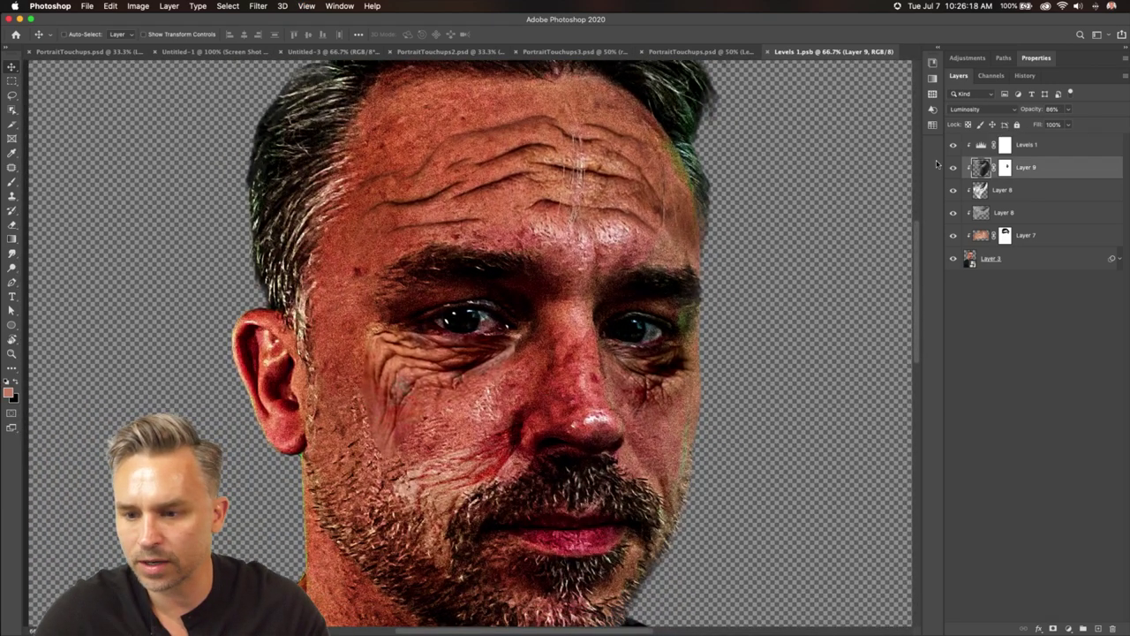
left_click(953, 146)
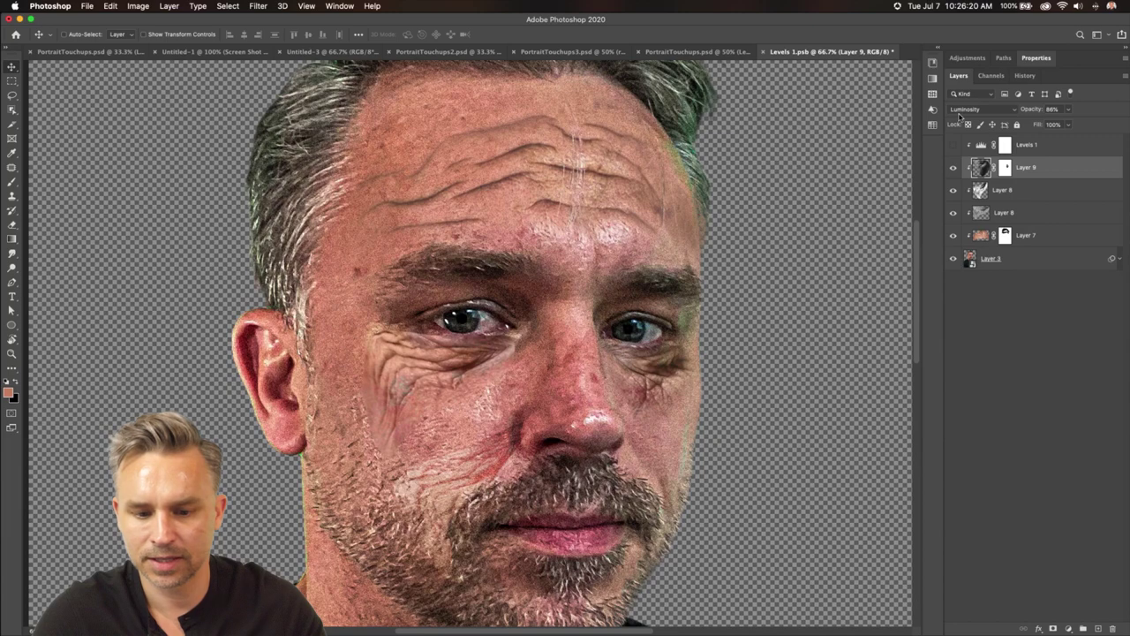
left_click(964, 108)
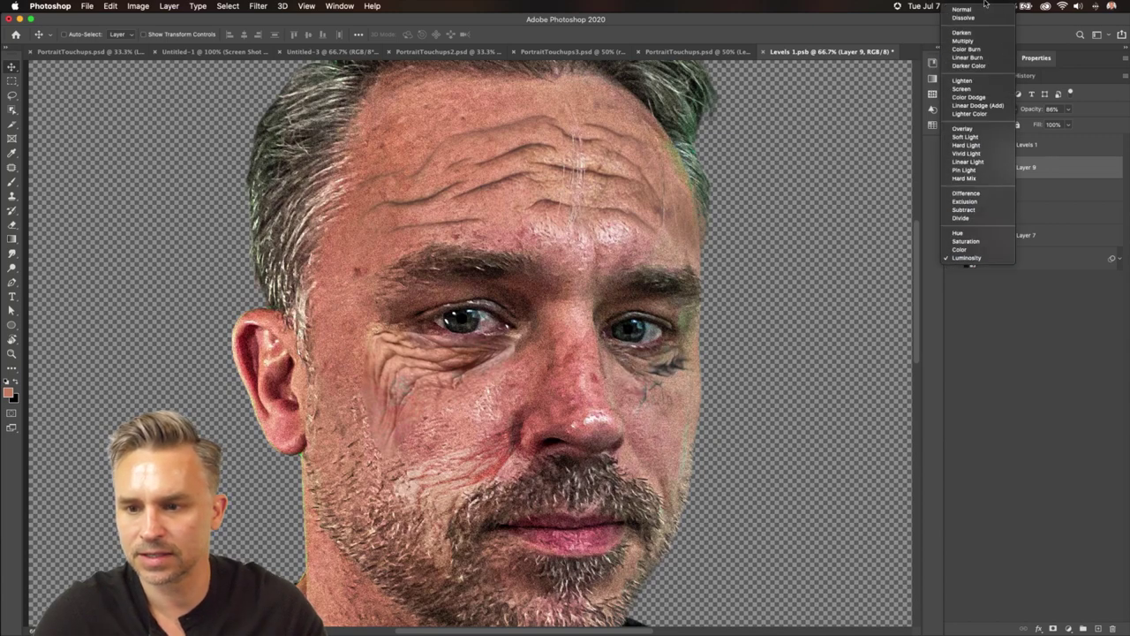
key("Return")
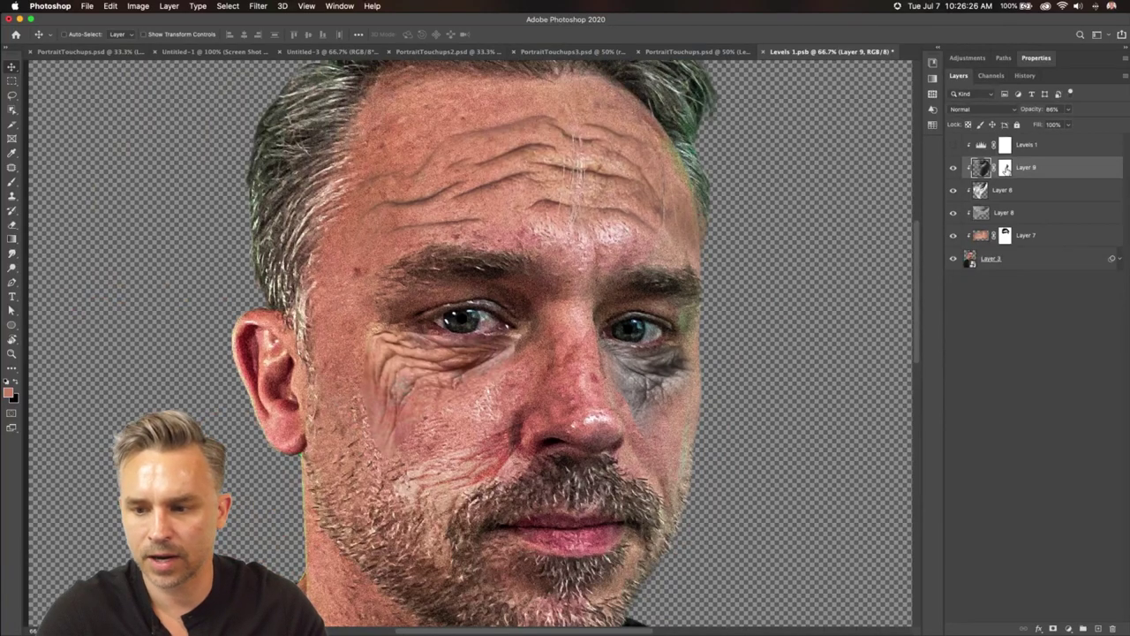
left_click(1005, 170)
left_click(978, 109)
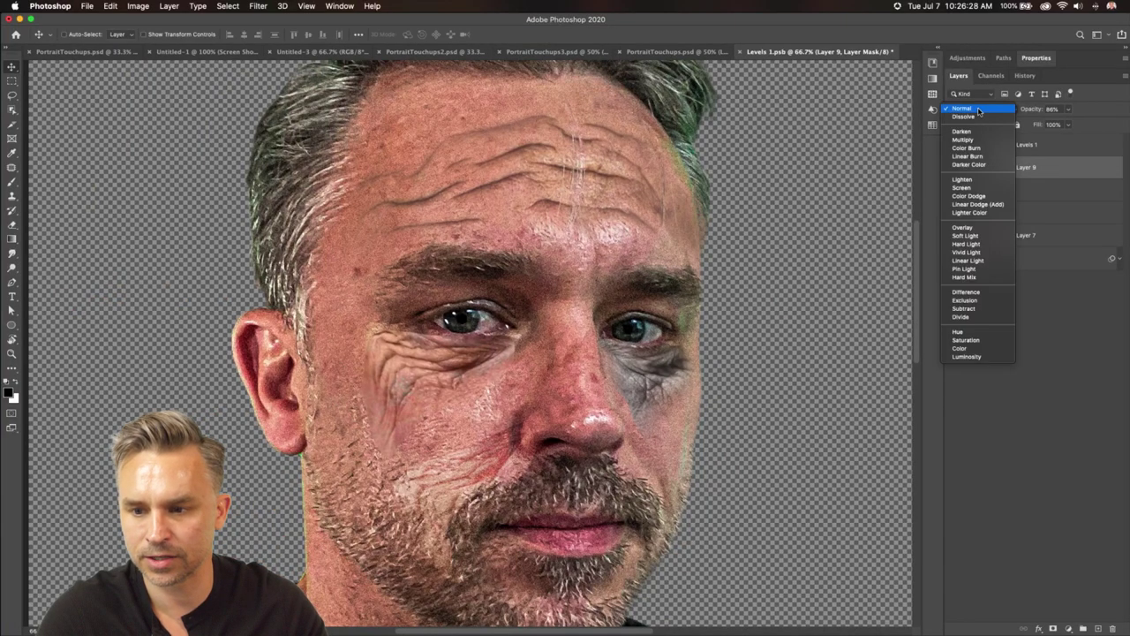
left_click(966, 356)
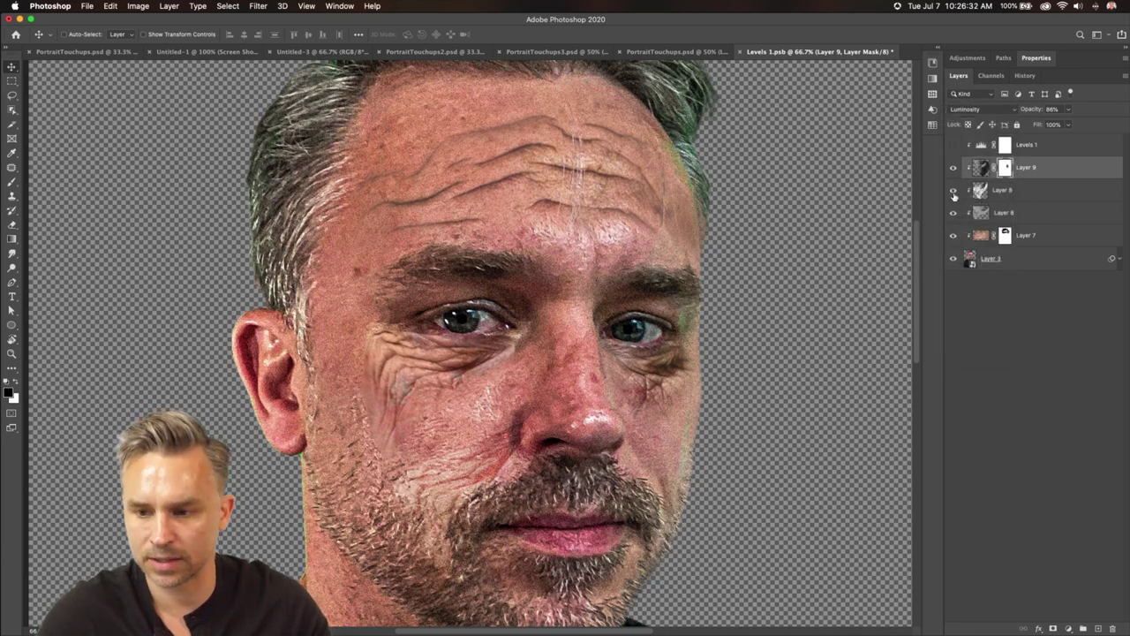
Flip the Layer 9 wrinkle texture horizontally and apply the transform
left_click(982, 168)
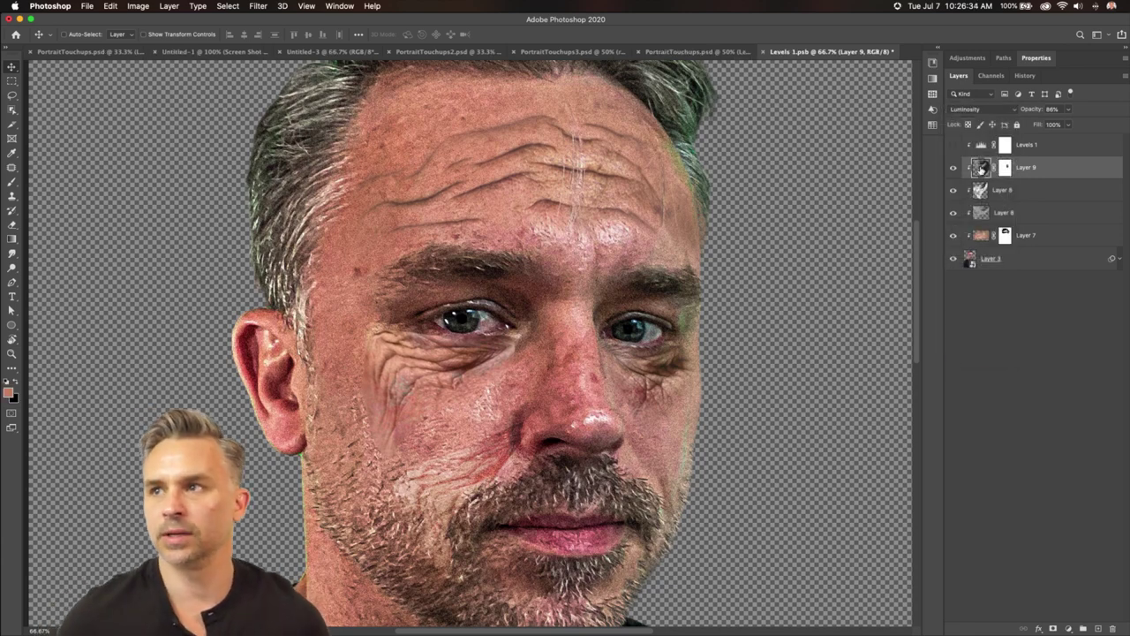
key("super+t")
right_click(655, 357)
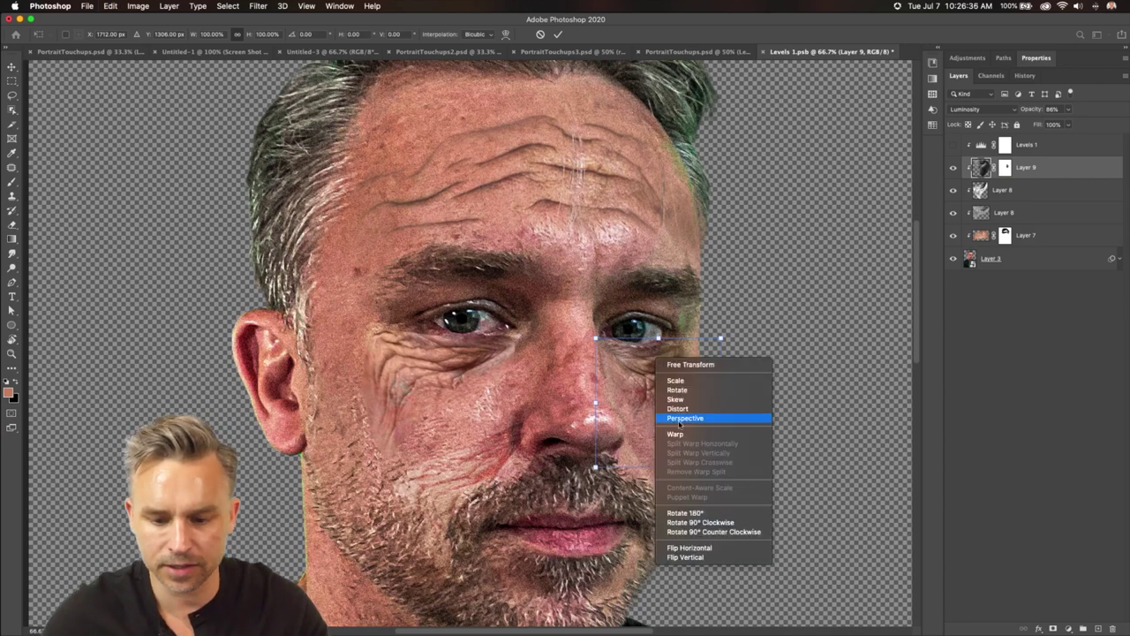
left_click(689, 547)
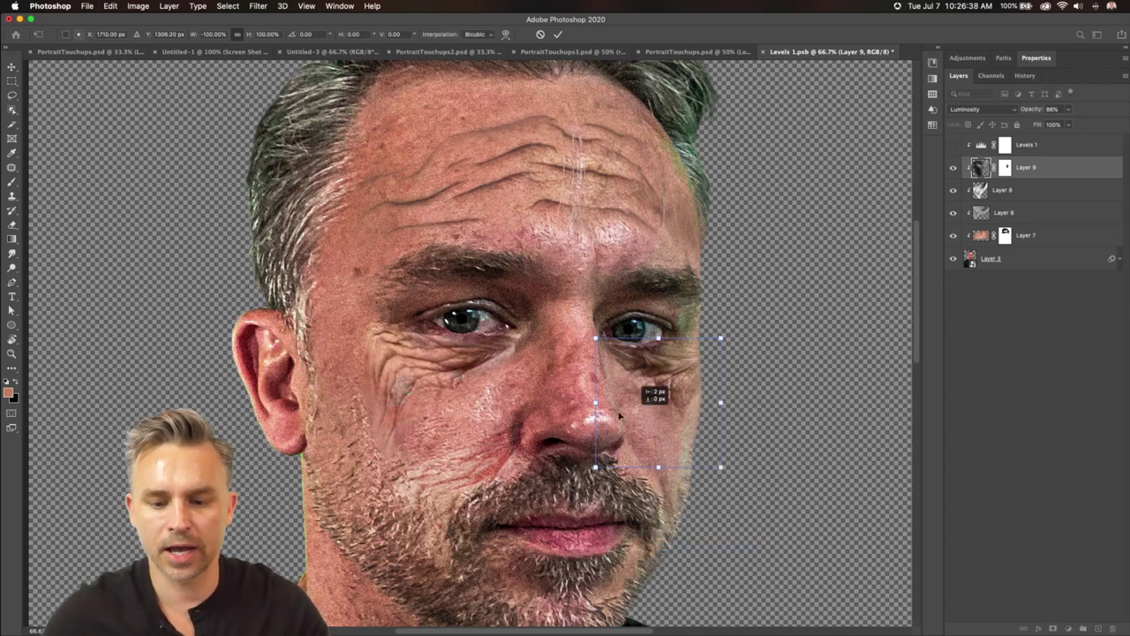
key("Return")
Switch to Discord and view the submissions posted in the current-challenge channel
mouse_move(737, 620)
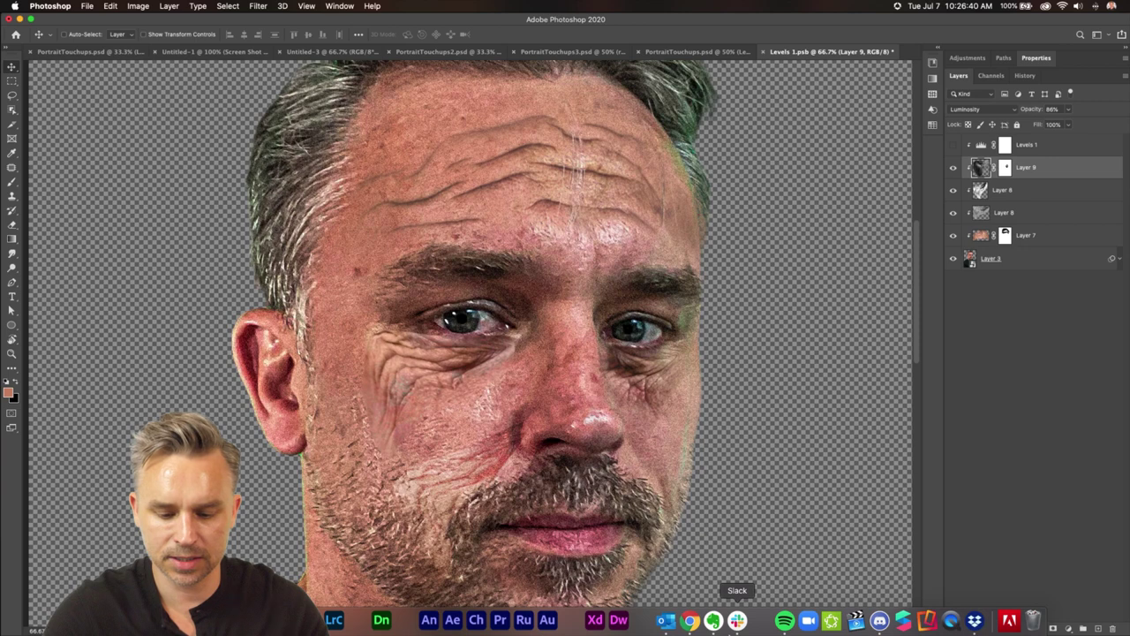
left_click(880, 620)
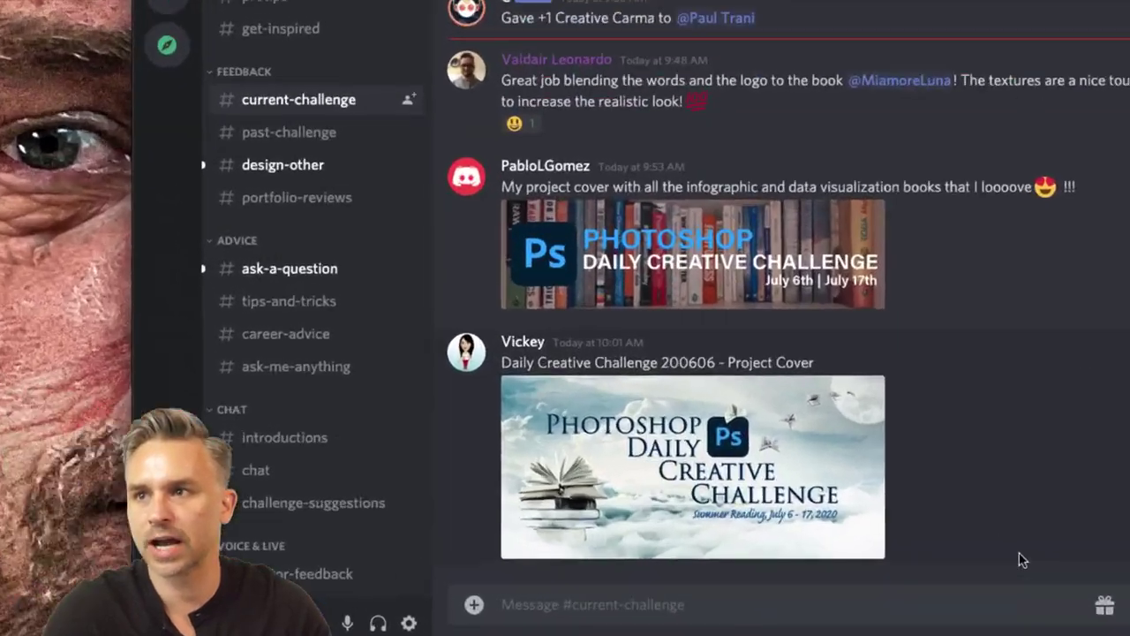
right_click(1022, 558)
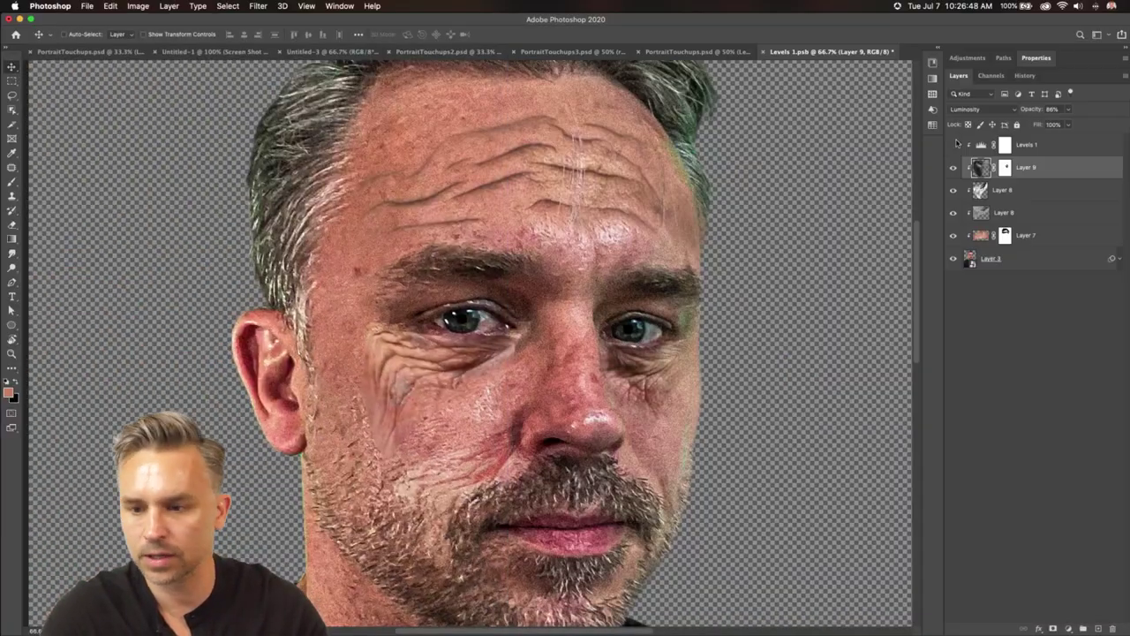
Close the Levels 1 smart object contents without saving and clip the Levels 1 layer back to Shape 1
key("super+w")
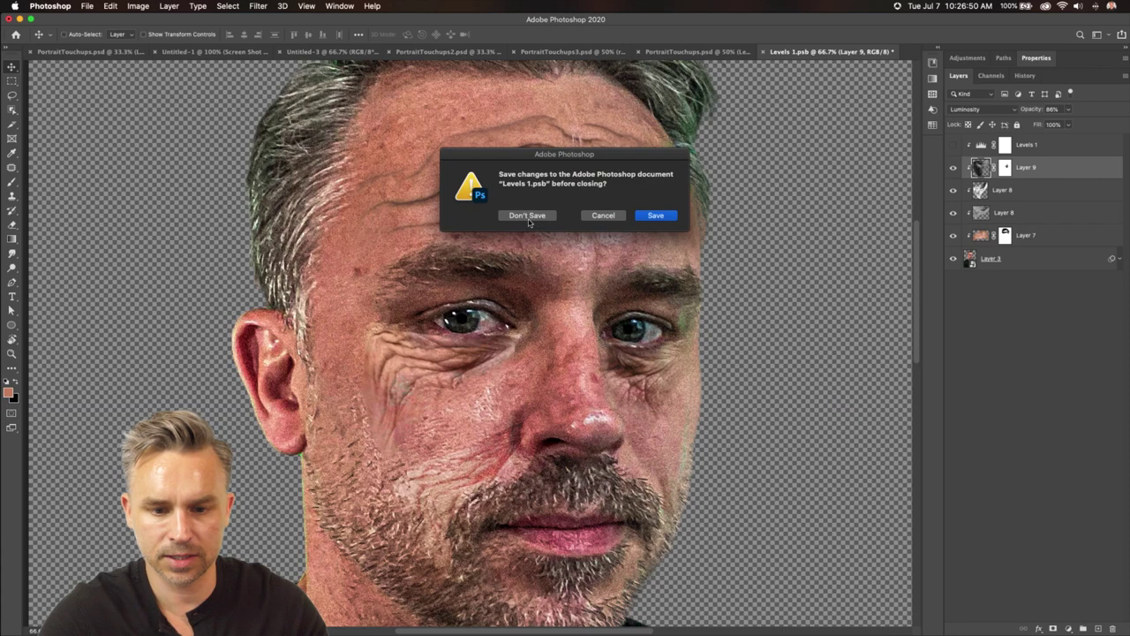
left_click(529, 217)
key("super+minus")
key("super+minus")
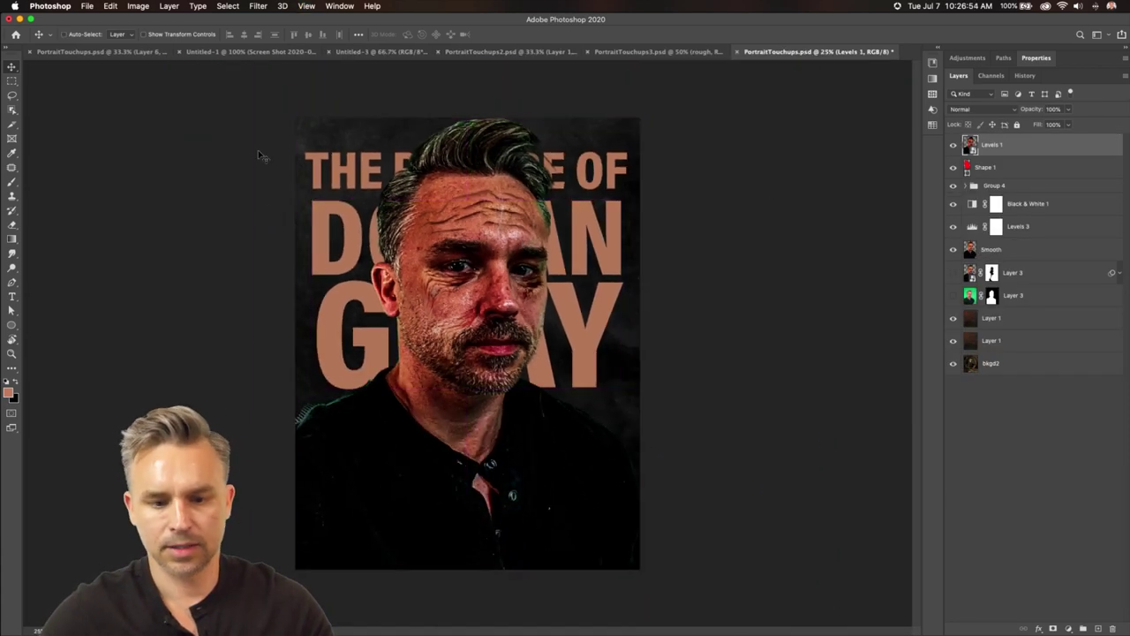
key("super+alt+g")
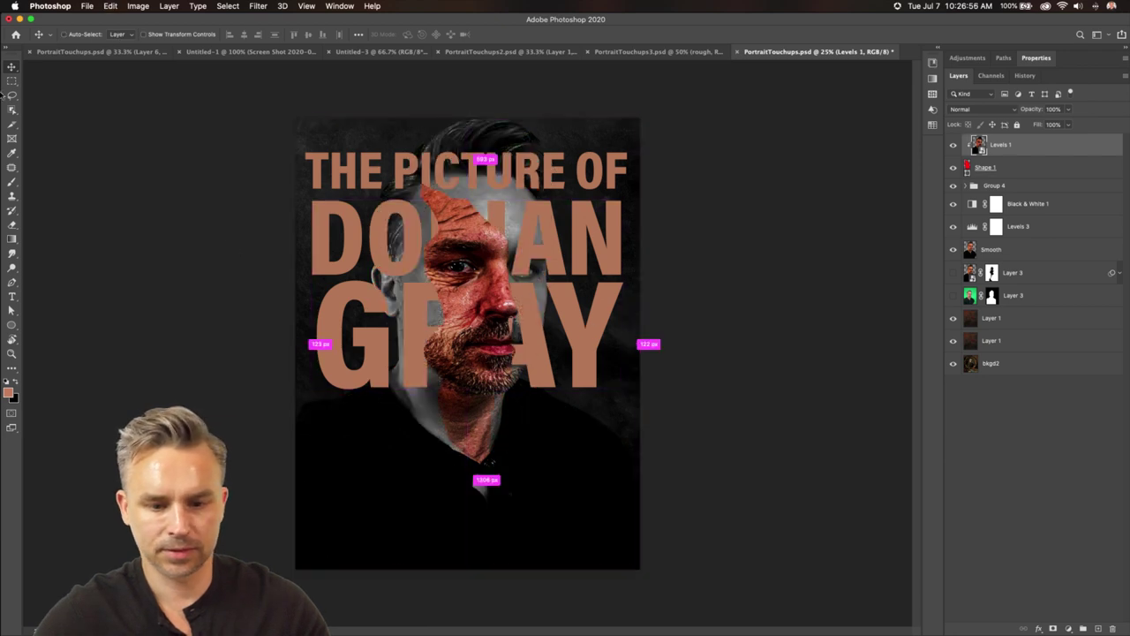
Start exporting the finished Dorian Gray cover
left_click(88, 6)
mouse_move(177, 156)
left_click(256, 159)
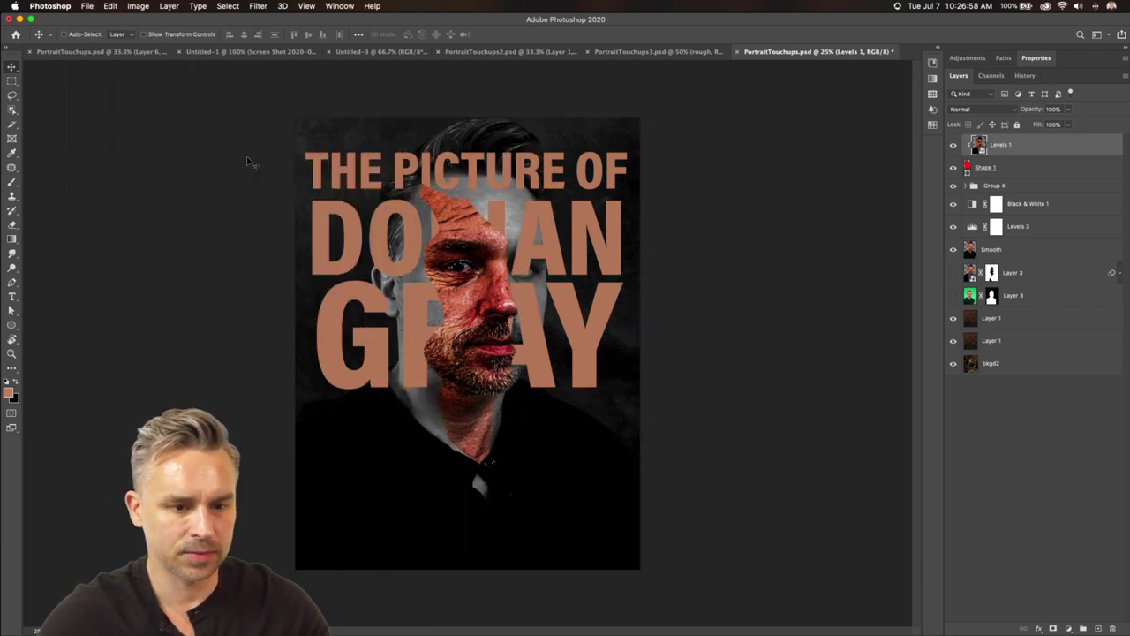